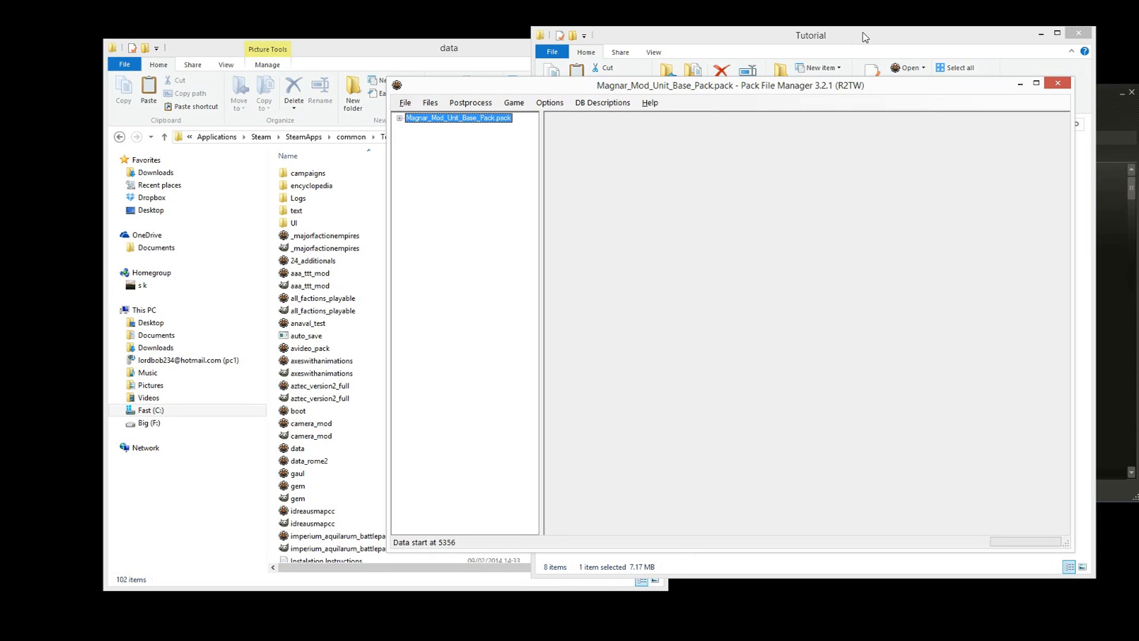
Step: Open data_rome2.pack as the source for adding files to the db folder of Magnar_Mod_Unit_Base_Pack.pack
left_click(399, 118)
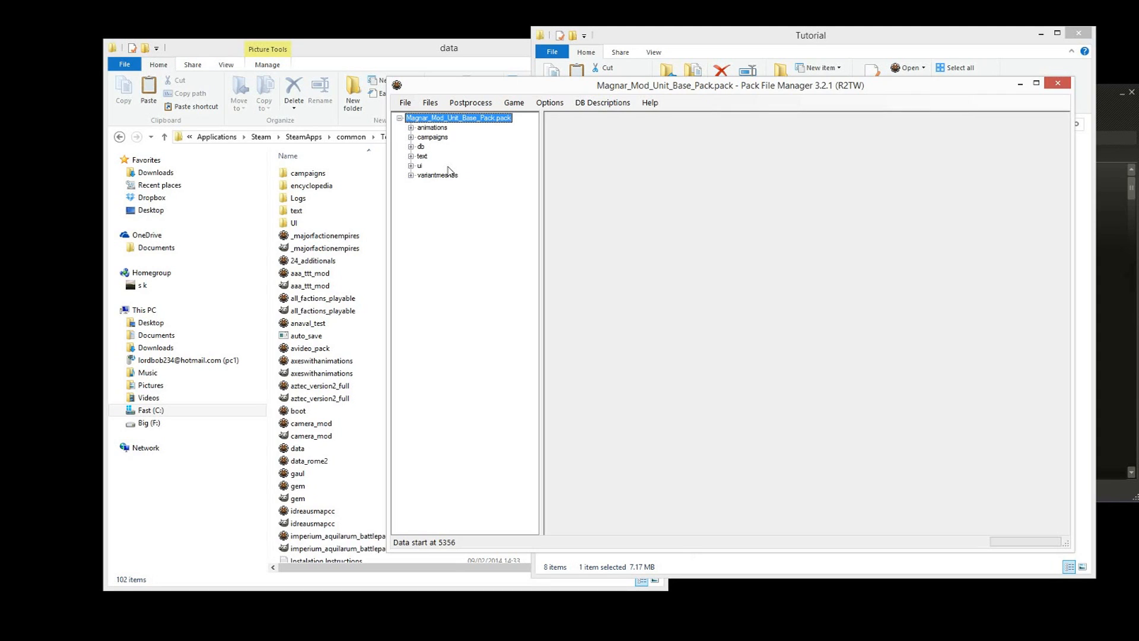
left_click(411, 146)
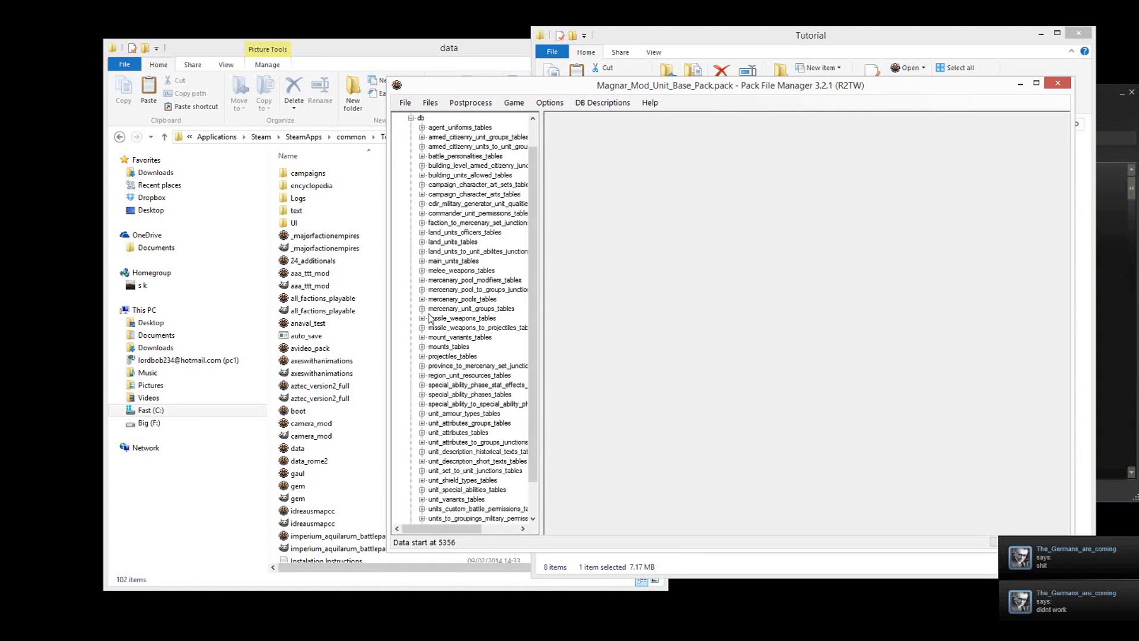
left_click(530, 133)
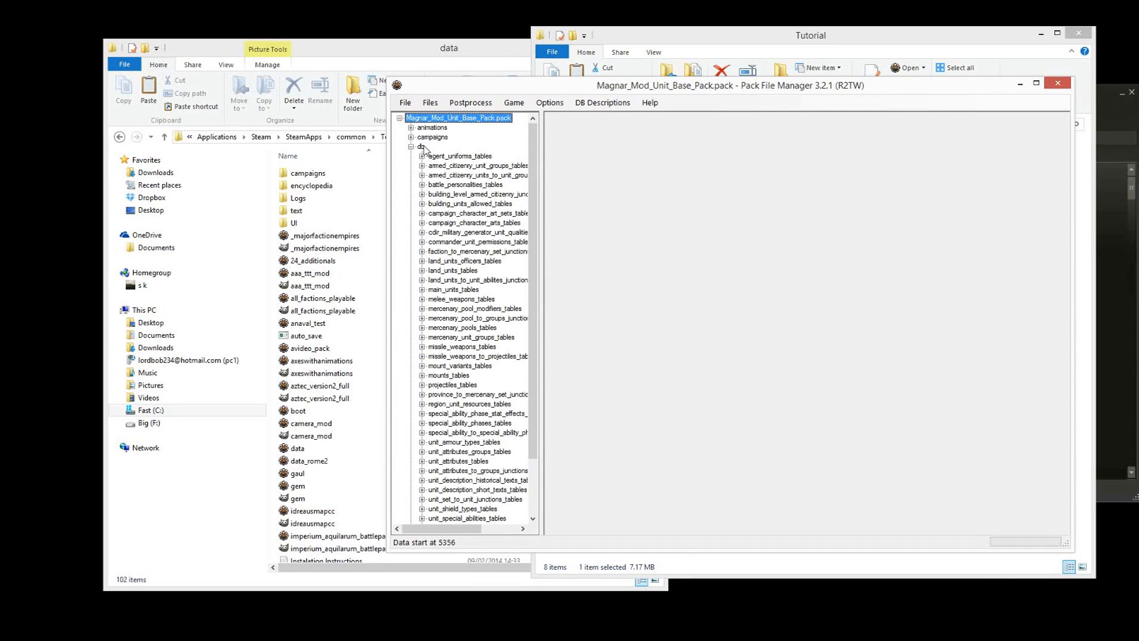
right_click(424, 148)
mouse_move(448, 155)
left_click(600, 158)
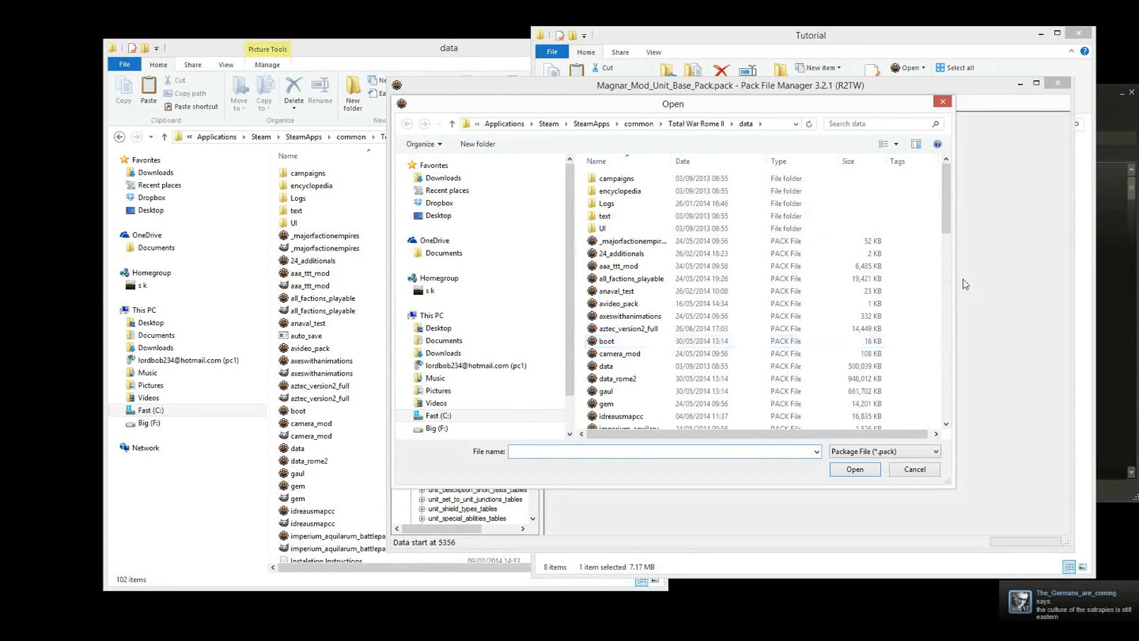
left_click_drag(945, 194, 948, 265)
left_click(684, 226)
scroll(684, 226, "up", 3)
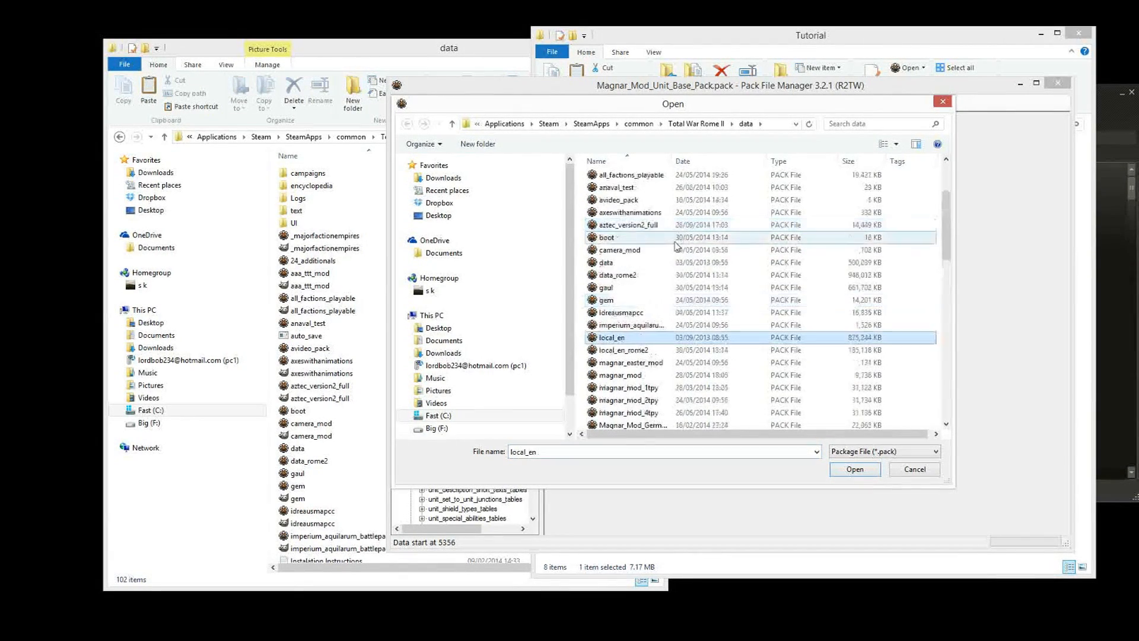
left_click(676, 275)
left_click(873, 474)
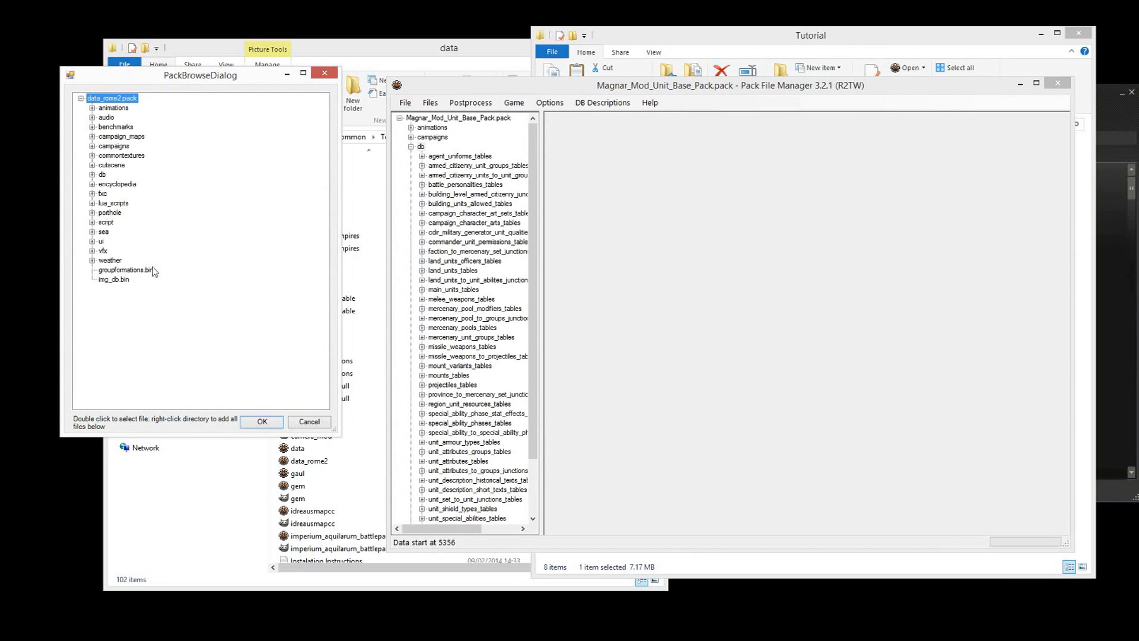
Step: Mark religions_tables and religion_conversion_mods_tables from the source pack's db folder for import
left_click(93, 175)
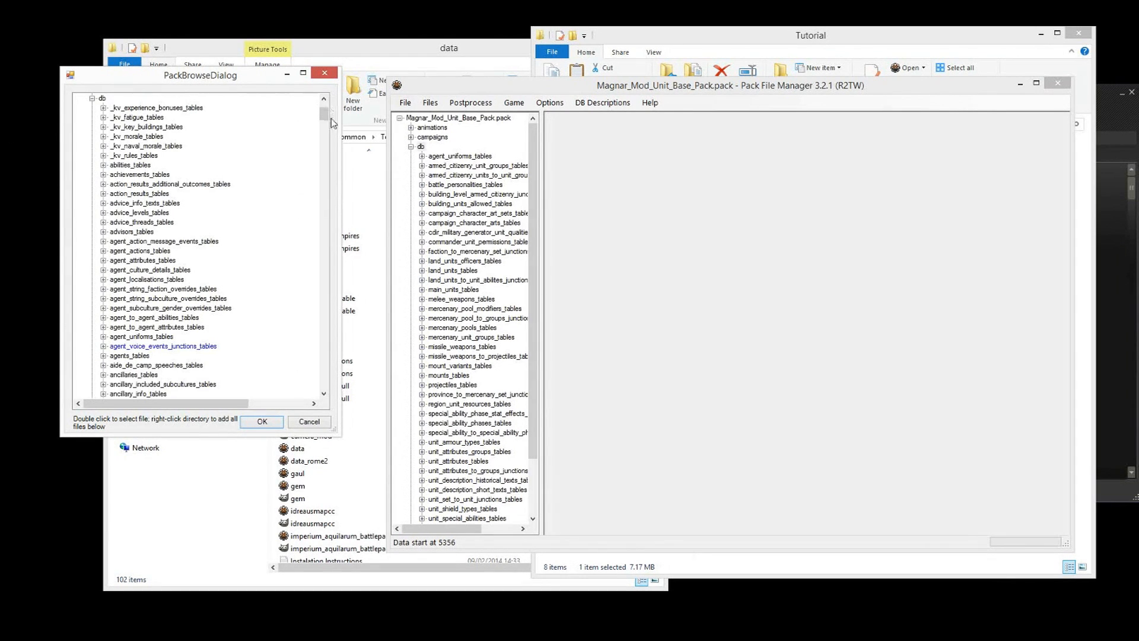
scroll(331, 136, "down", 10)
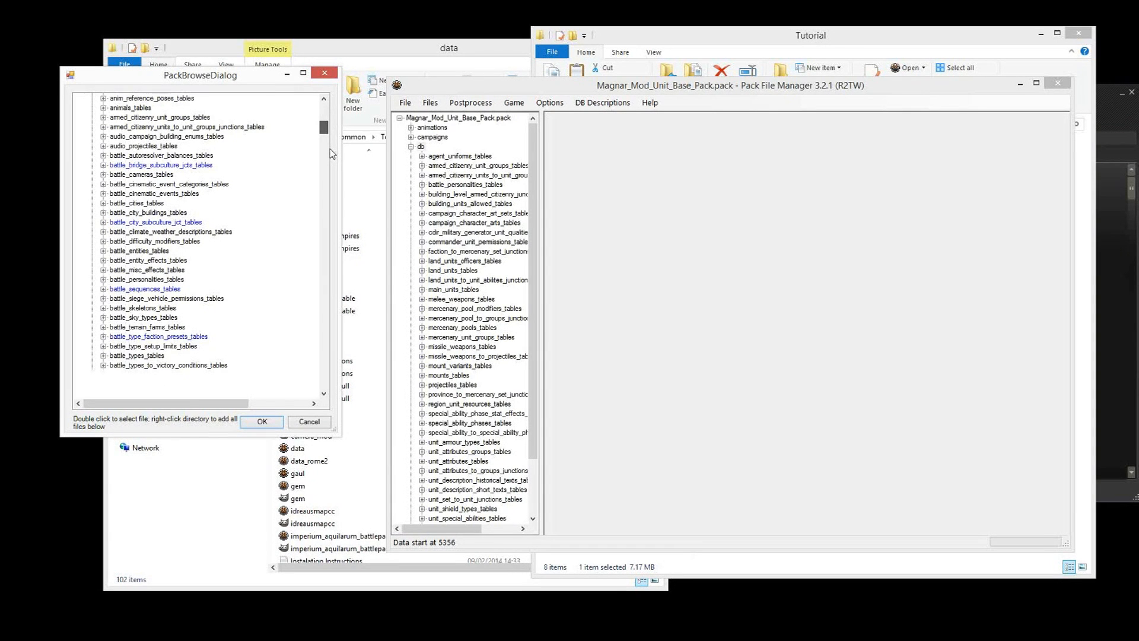
left_click_drag(330, 148, 329, 316)
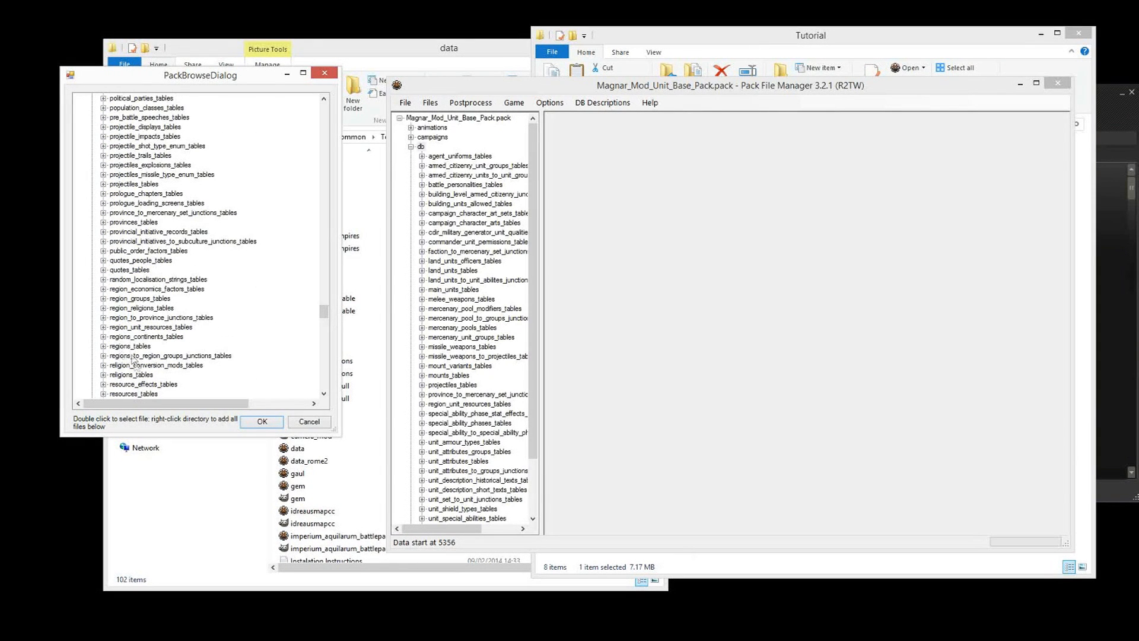
right_click(126, 375)
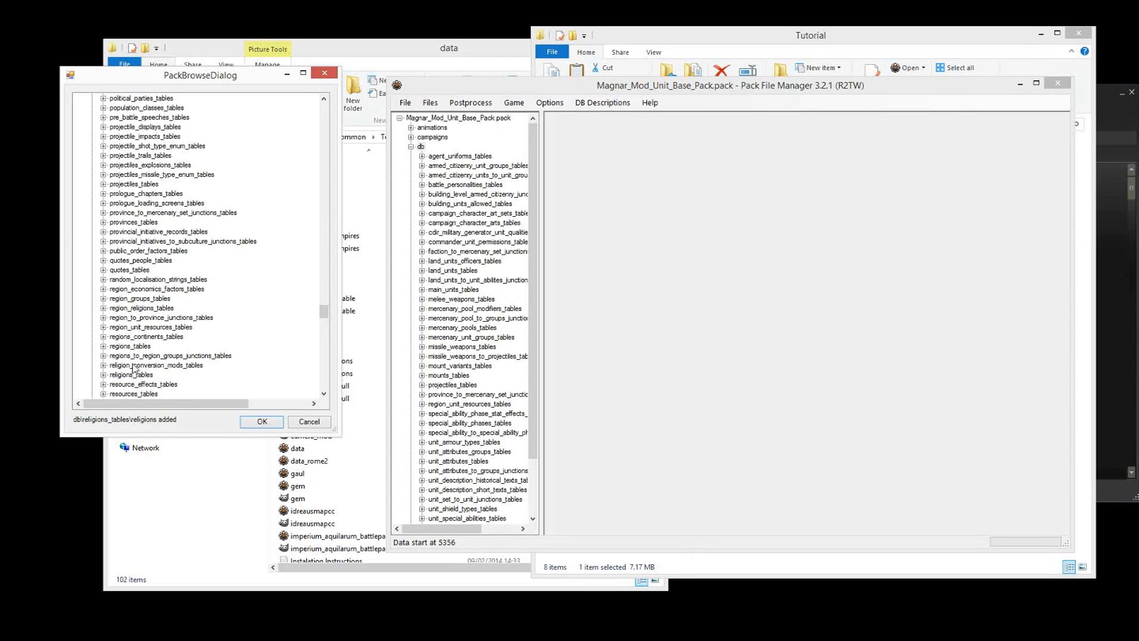
double_click(133, 366)
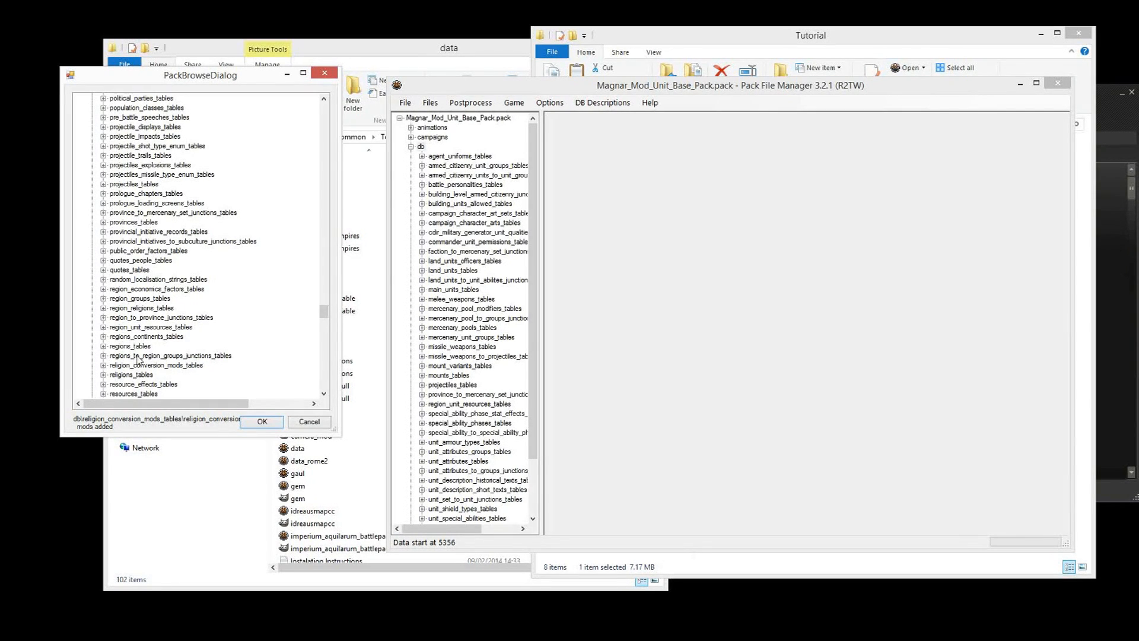
Step: Mark diplomatic_relations_religion_tables and cai_personality_cultural_multipliers_tables too, and import all marked tables into the mod pack
left_click_drag(324, 312, 324, 236)
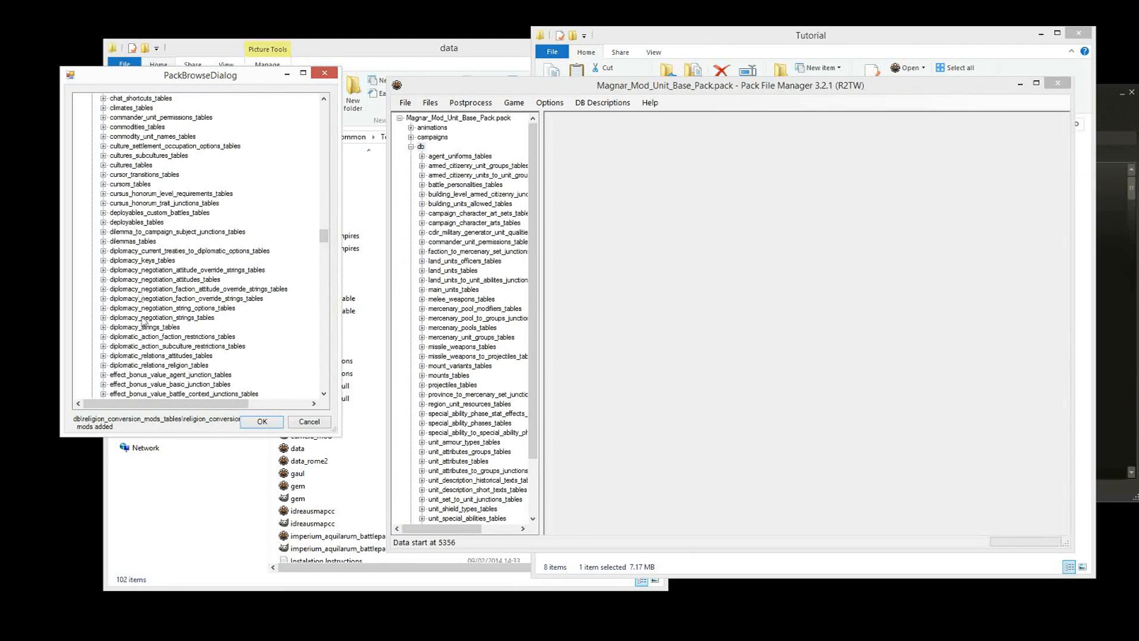
scroll(143, 325, "down", 2)
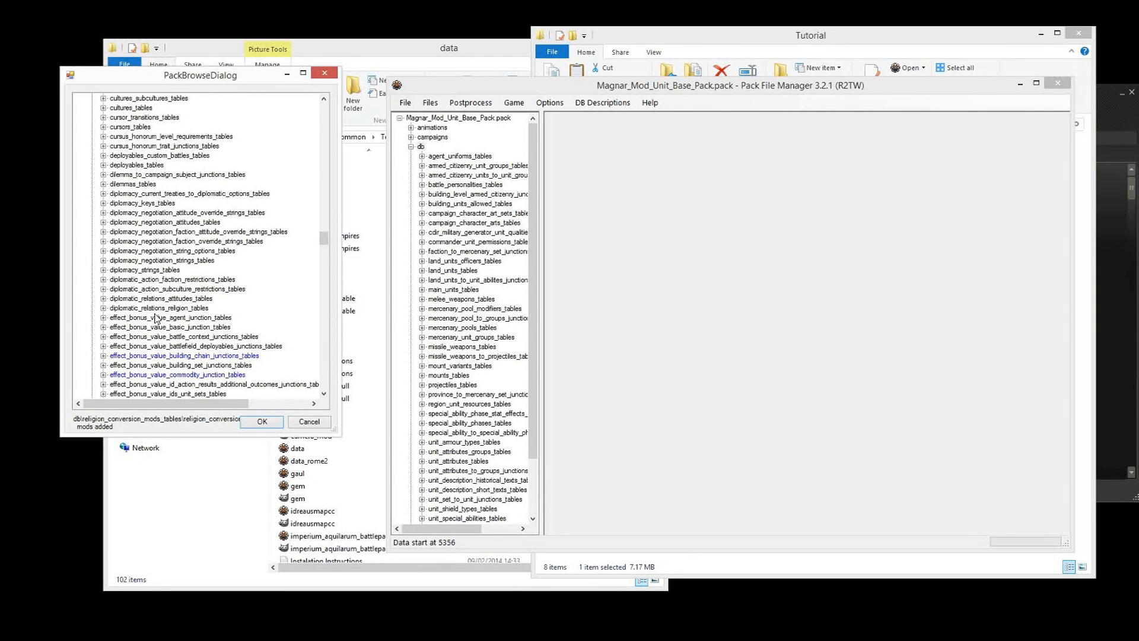
left_click(160, 309)
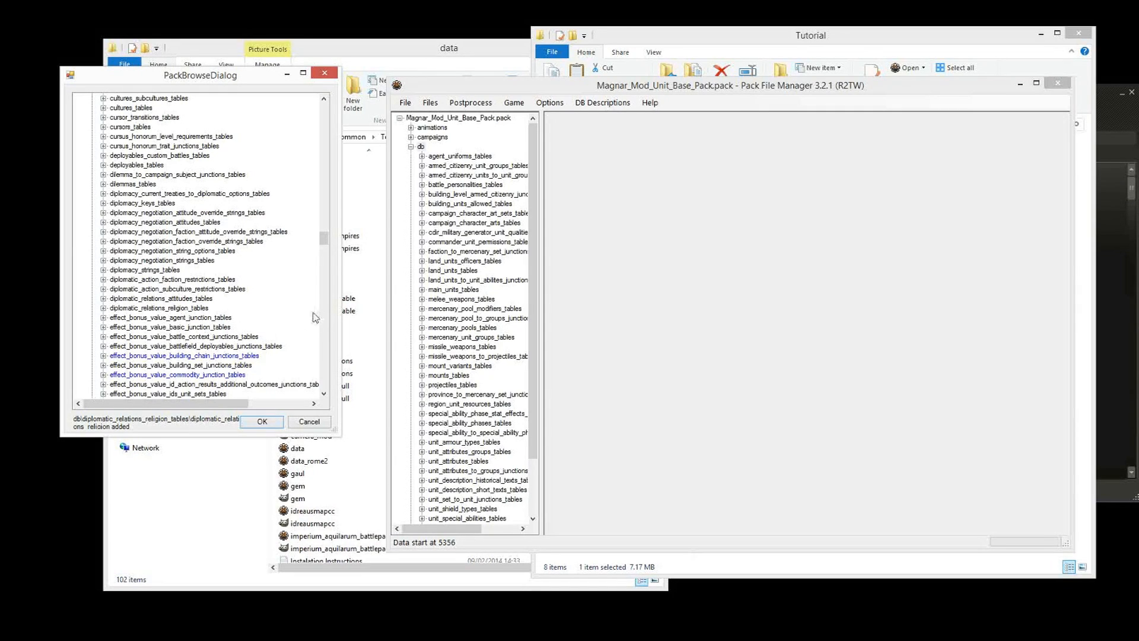
left_click_drag(324, 238, 324, 164)
scroll(255, 261, "down", 4)
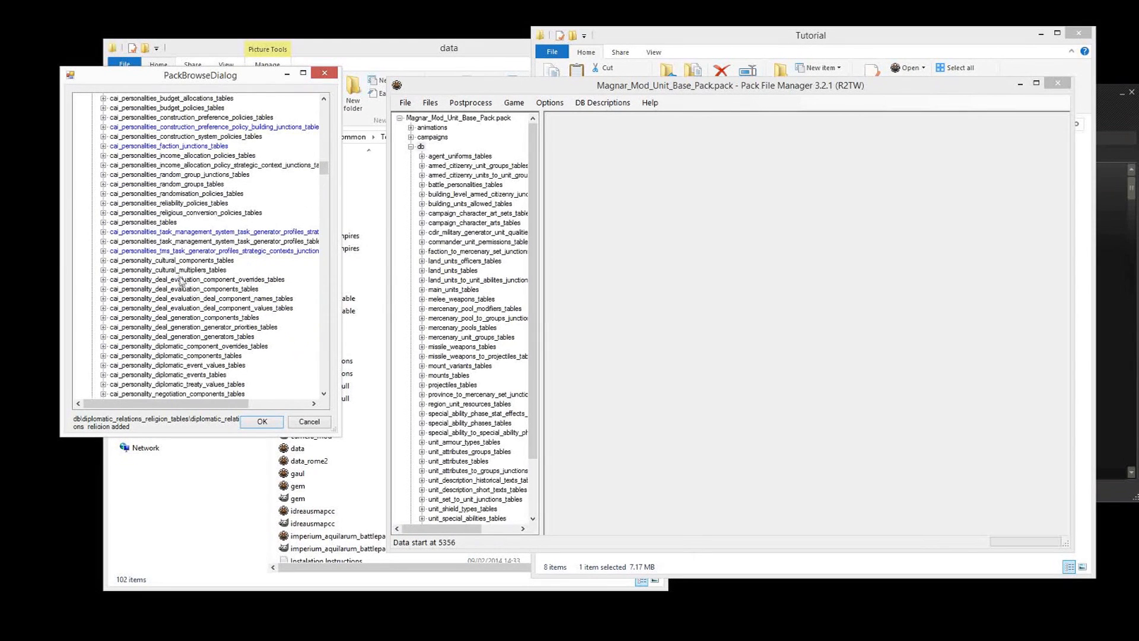
left_click(181, 270)
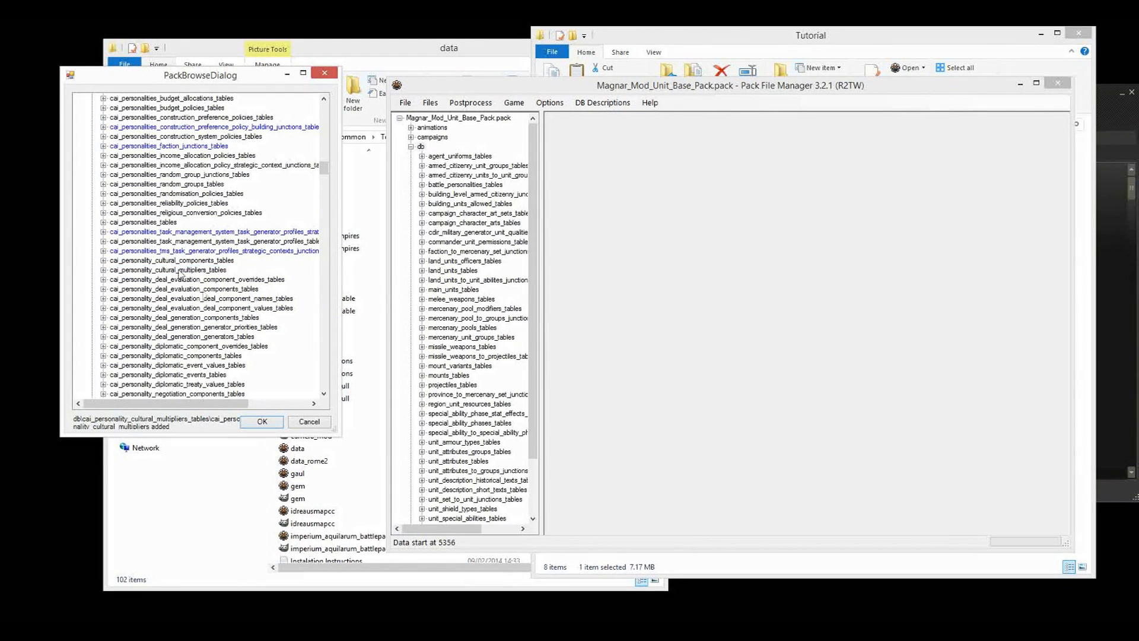
left_click(262, 422)
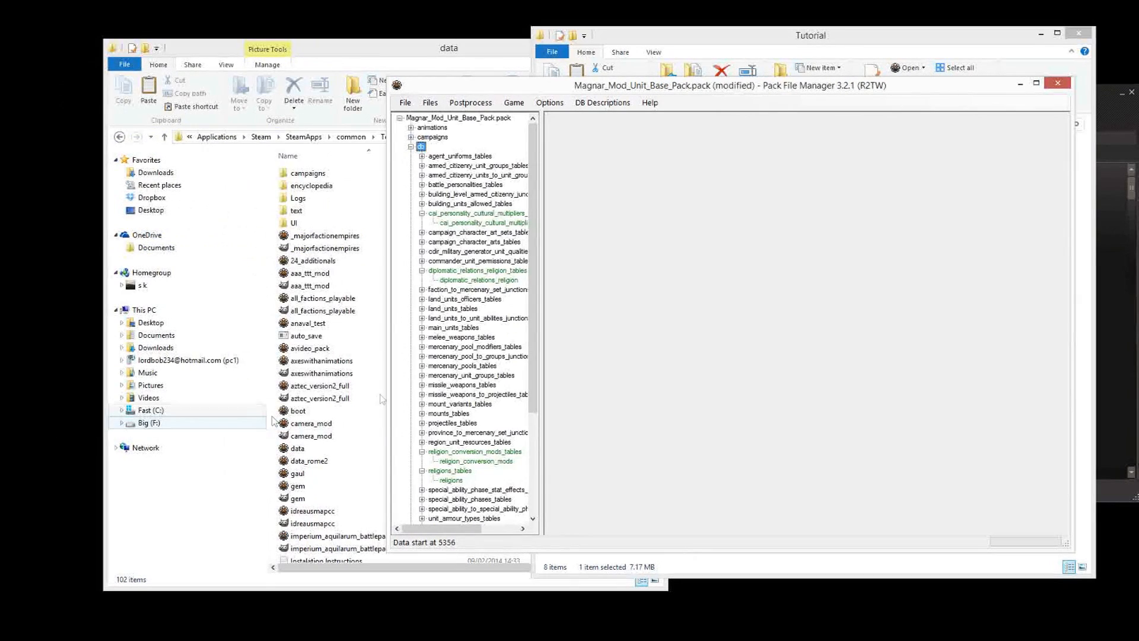
Step: Save the mod pack and rename the cai_personality_cultural_multipliers table file to mag_tut_cai_personality_cultural_multipliers
left_click(496, 223)
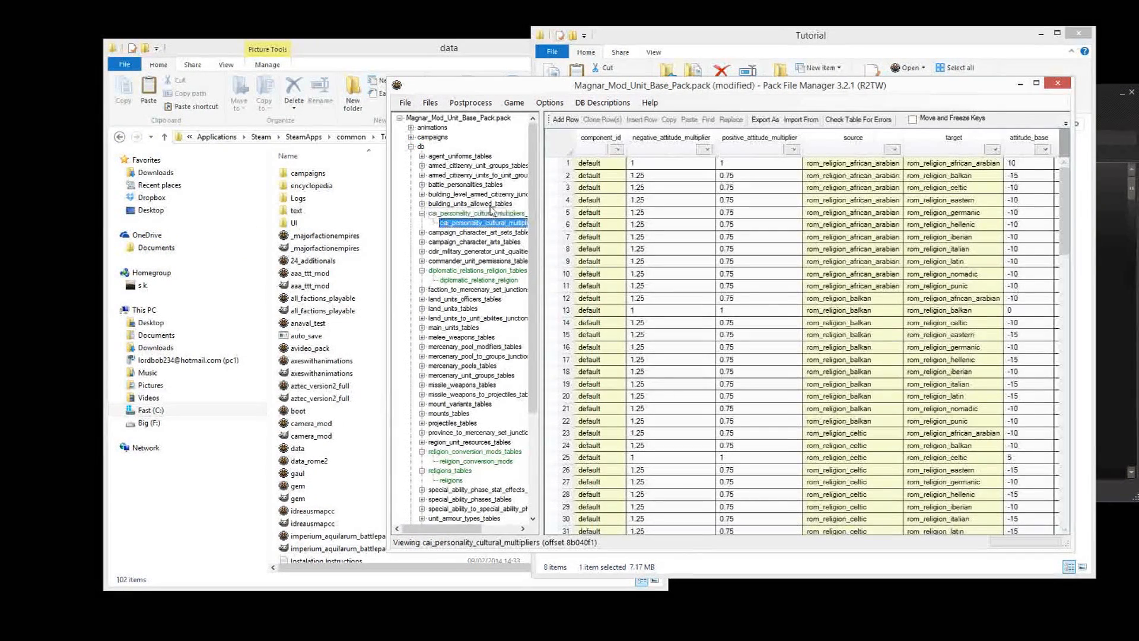
key("ctrl+s")
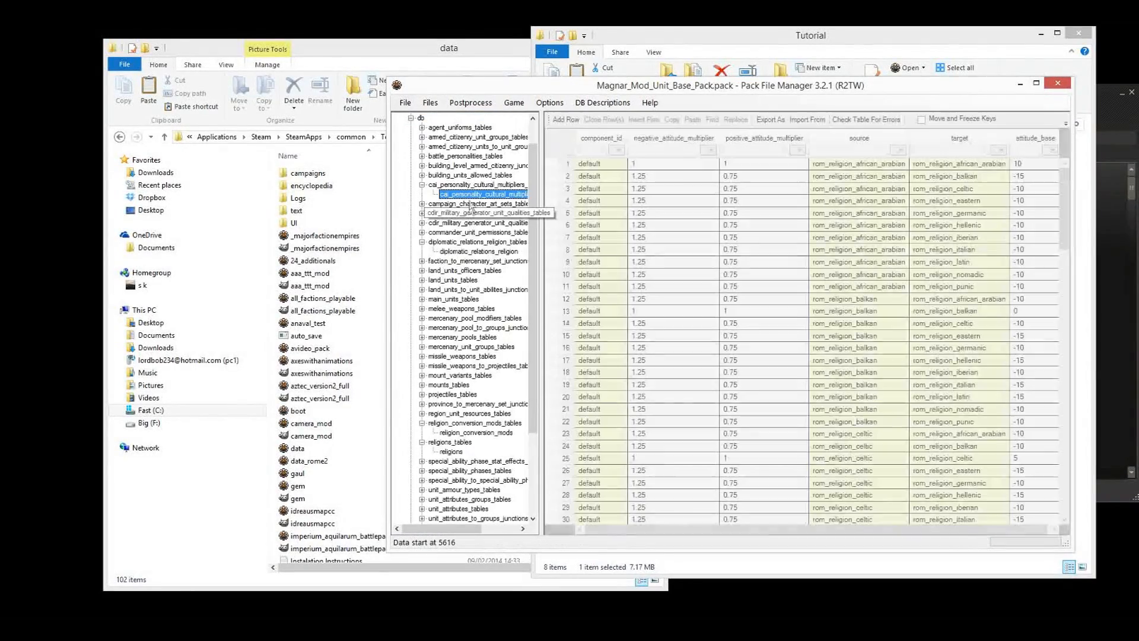
right_click(467, 195)
left_click(496, 234)
key("Home")
type("mag_tu")
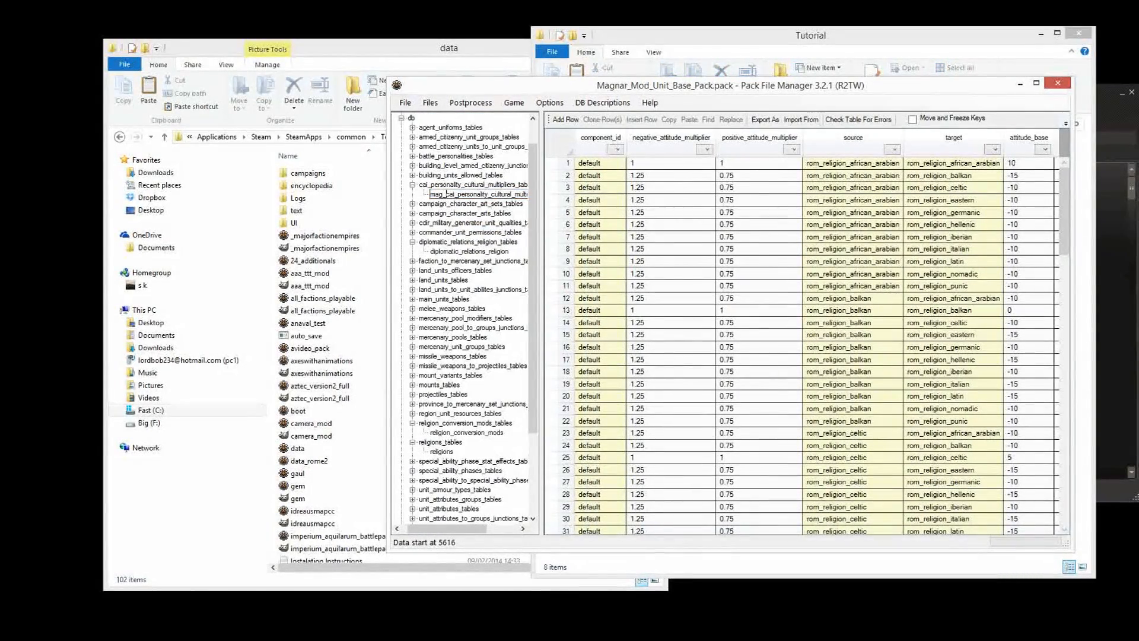
type("t_")
key("Return")
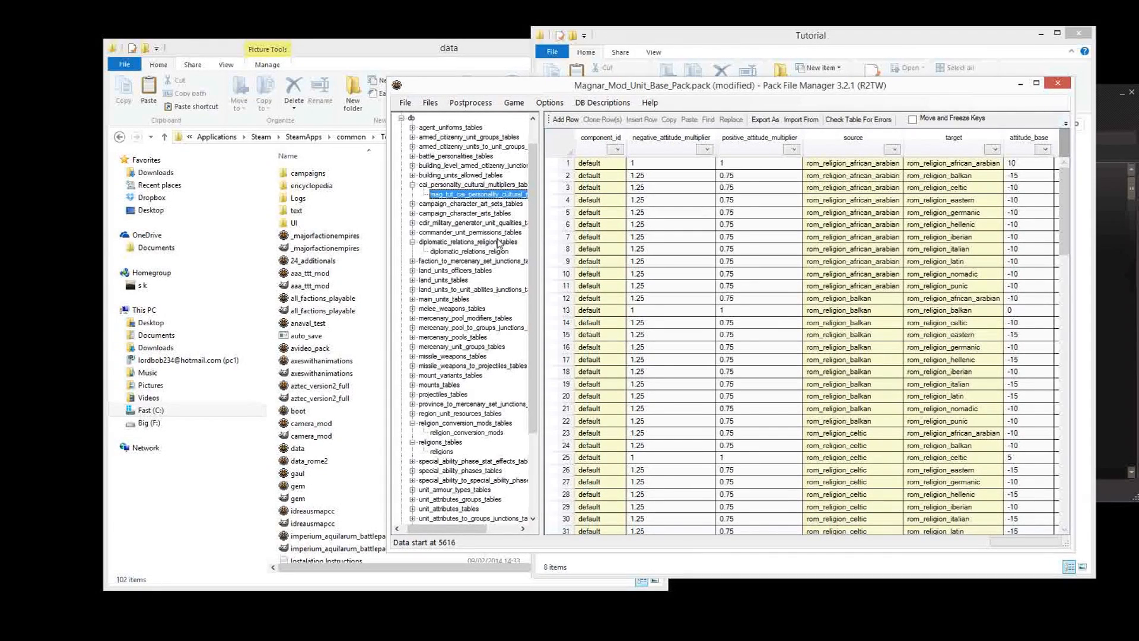
Step: Rename the diplomatic_relations_religion table file to mag_tut_diplomatic_relations_religion
left_click(479, 272)
left_click(492, 251)
right_click(493, 254)
left_click(526, 285)
key("Home")
type("mag_tut_")
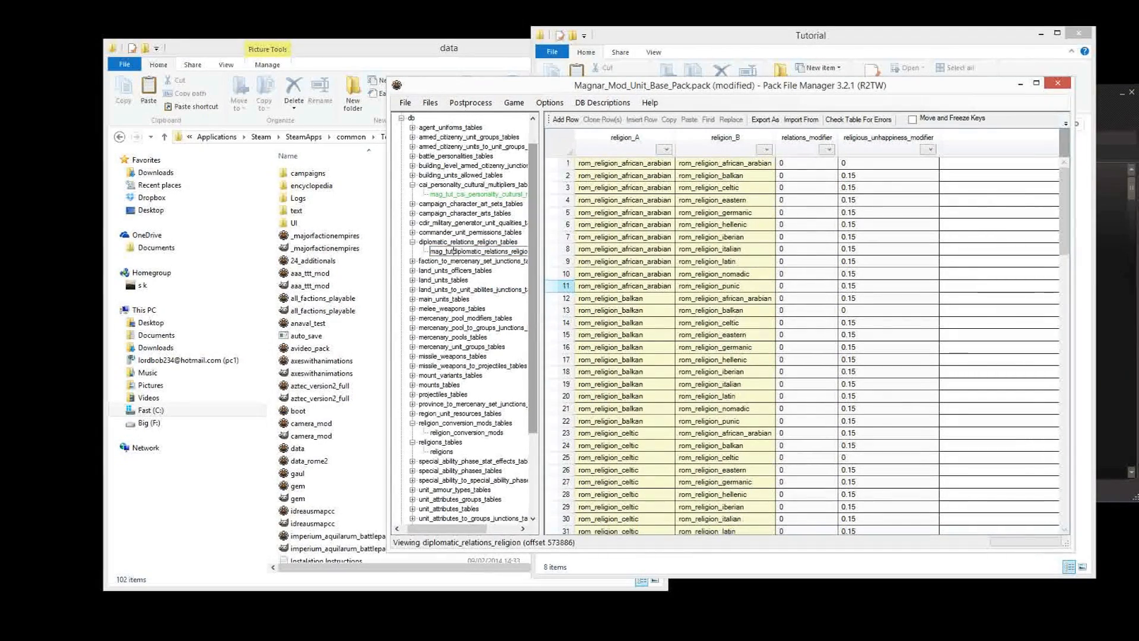
key("Return")
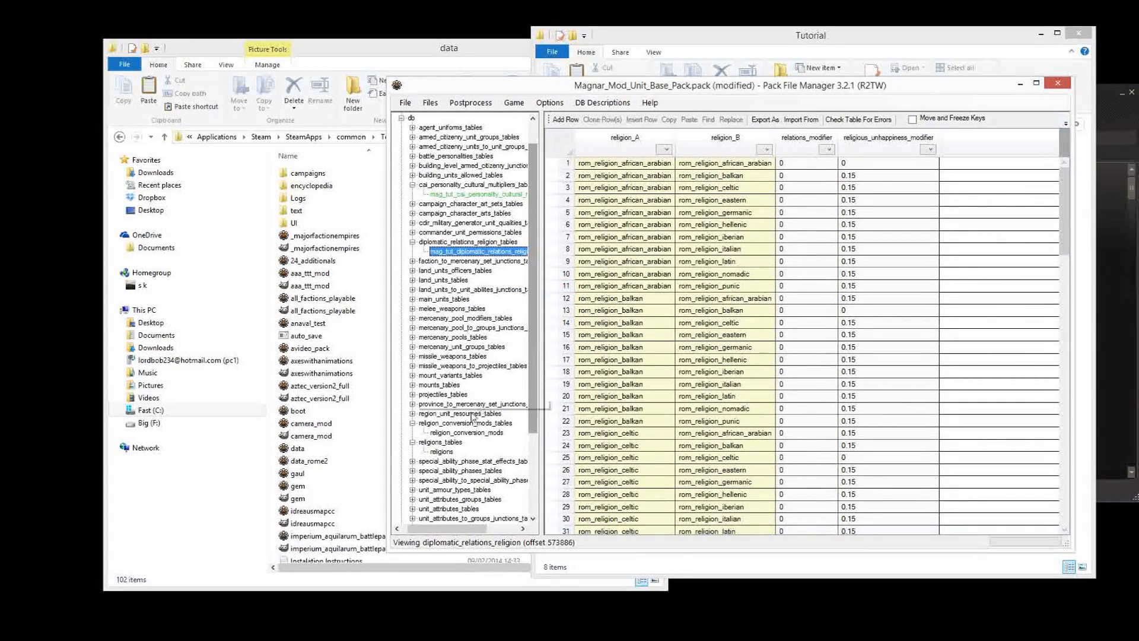
Step: Rename the religion_conversion_mods table file to mag_tut_religion_conversion_mods
left_click(449, 434)
right_click(450, 437)
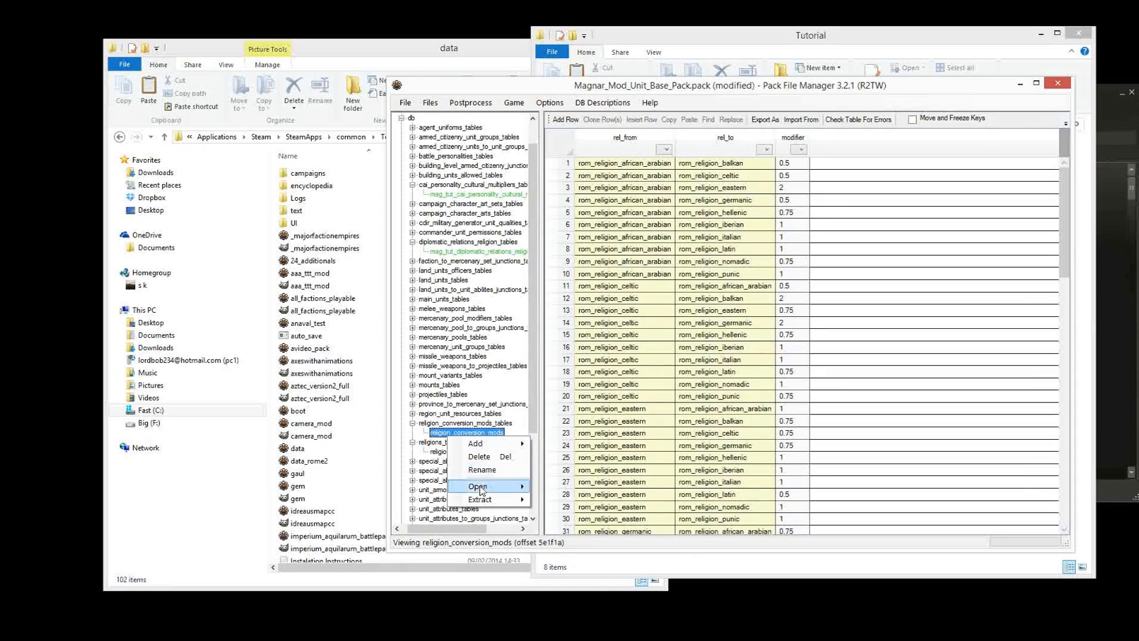
left_click(482, 469)
key("Home")
type("mag_tut_")
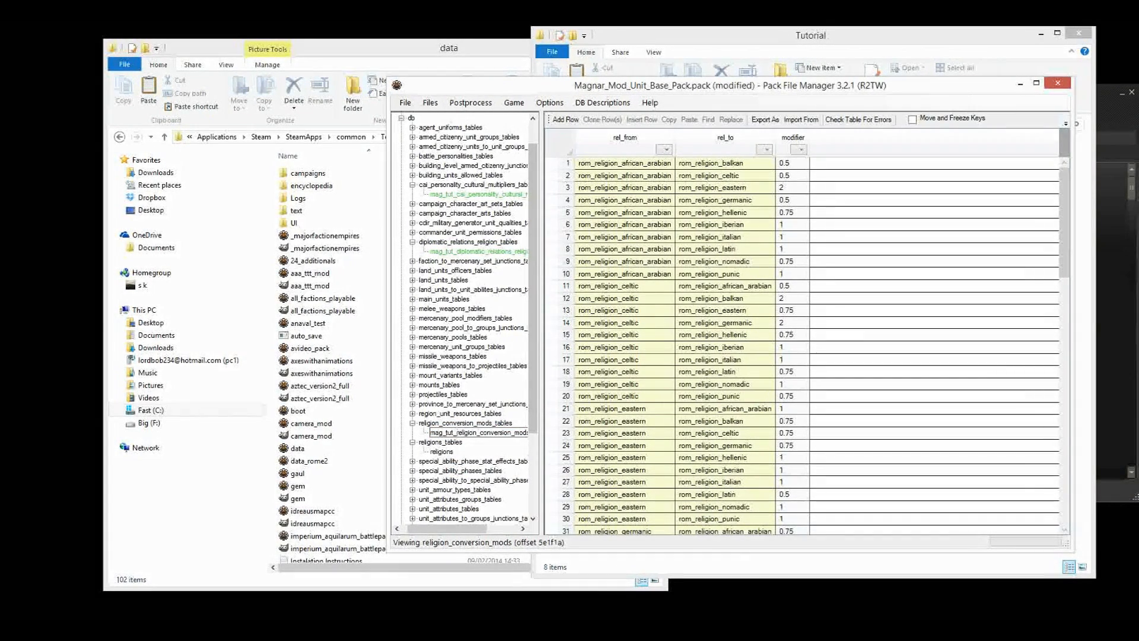
Step: Rename the religions table file to mag_tut_religions and save the mod pack
left_click(446, 452)
right_click(449, 453)
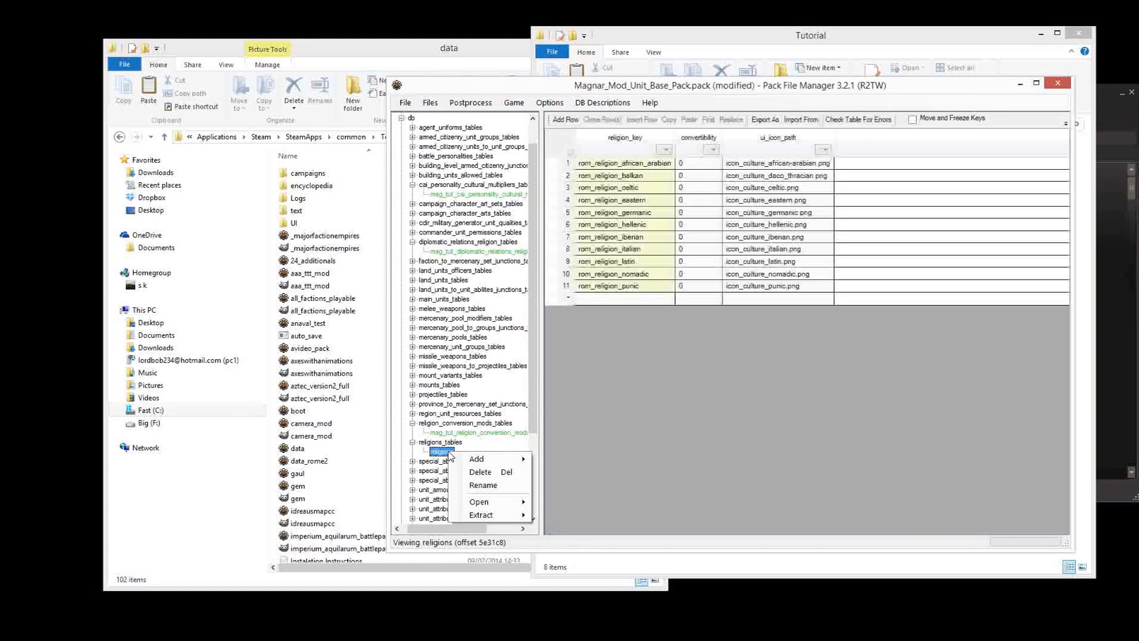
left_click(490, 486)
key("Home")
type("mag_tut_")
key("Return")
key("ctrl+s")
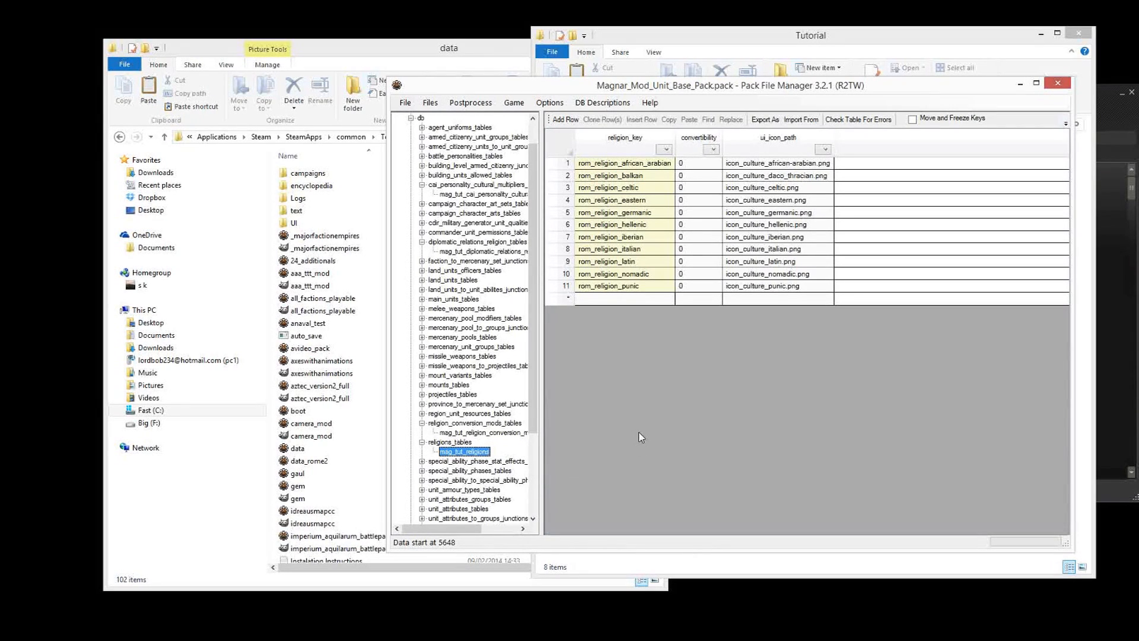
Step: Examine the religion keys and the ui_icon_path entries in the mag_tut_religions table
left_click_drag(626, 166, 820, 299)
left_click(665, 264)
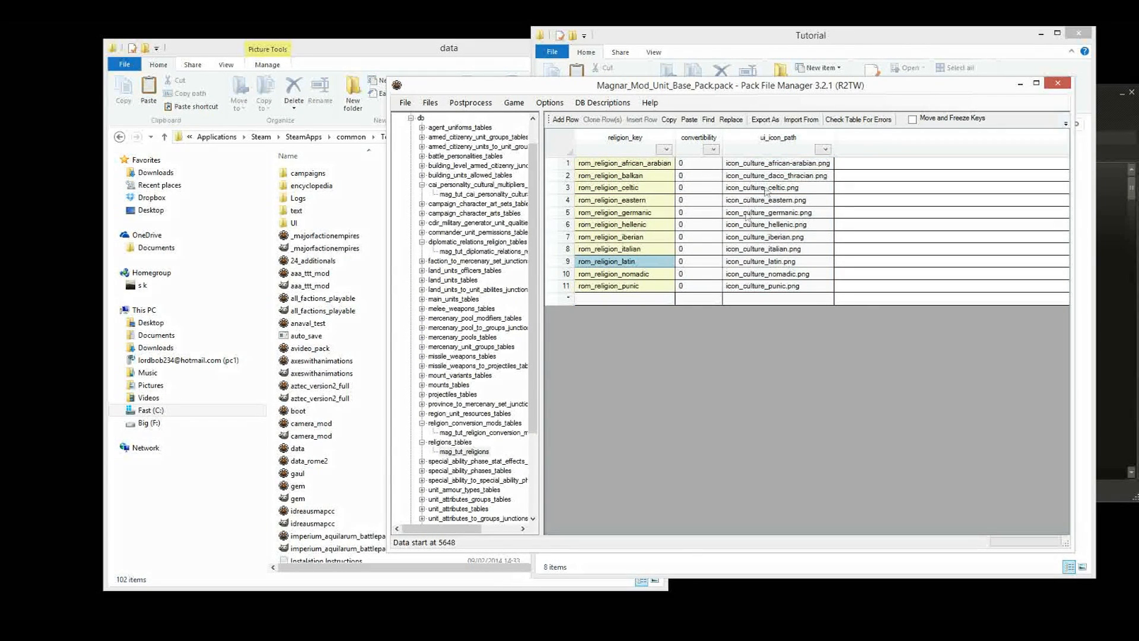
left_click_drag(777, 166, 783, 286)
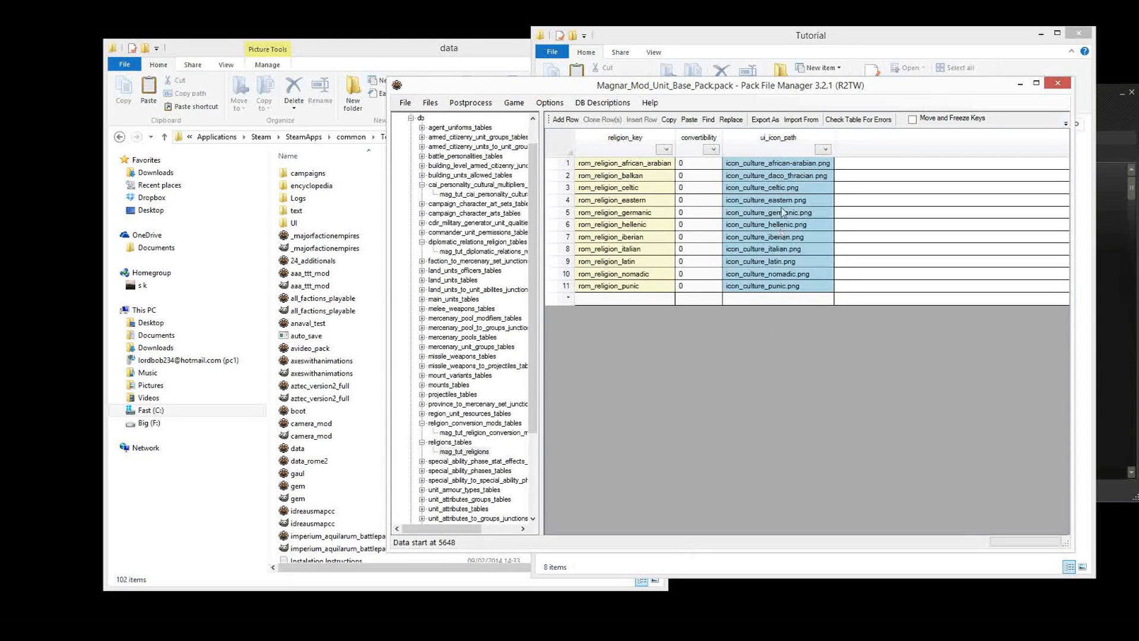
Step: Switch to data_rome2.pack and look through ui/skins/default for the icon_culture image files
mouse_move(451, 629)
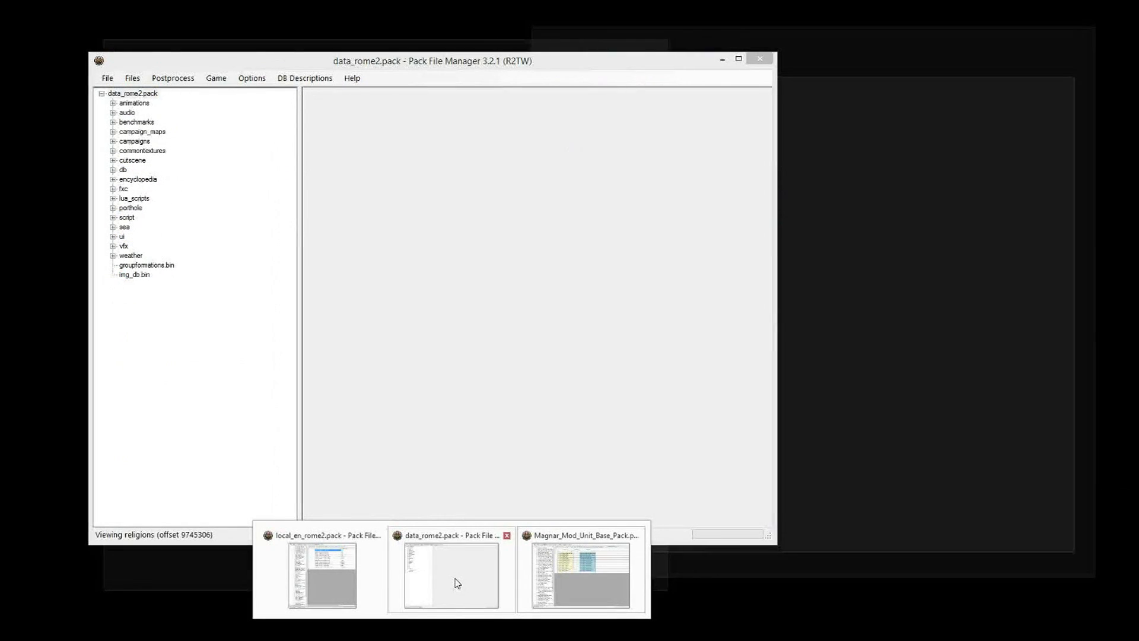
left_click(455, 581)
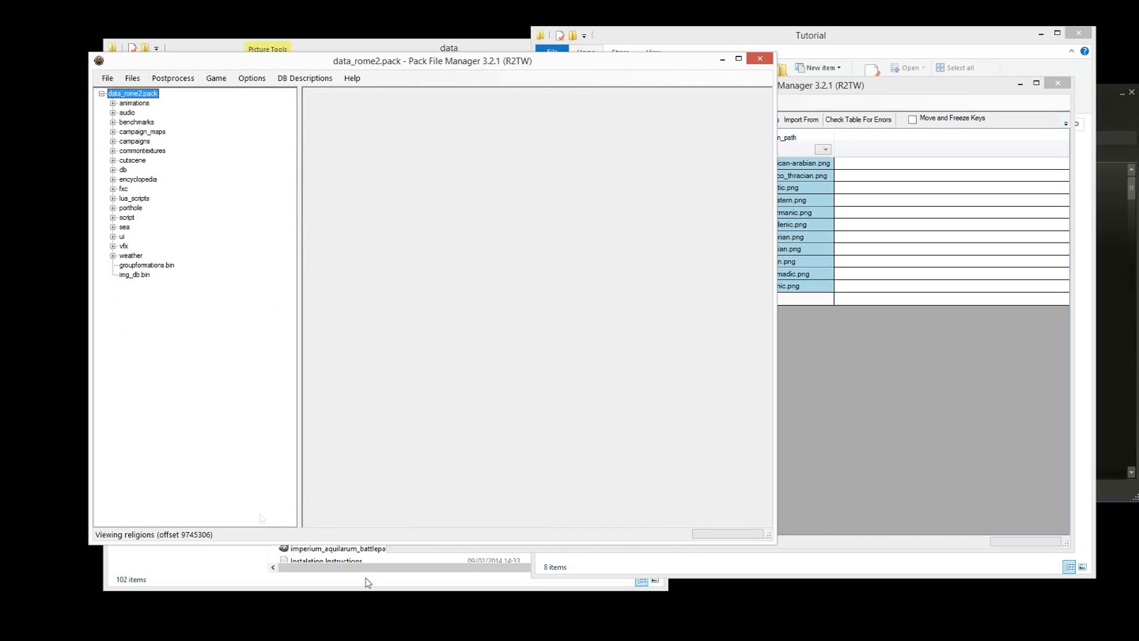
left_click_drag(711, 162, 569, 182)
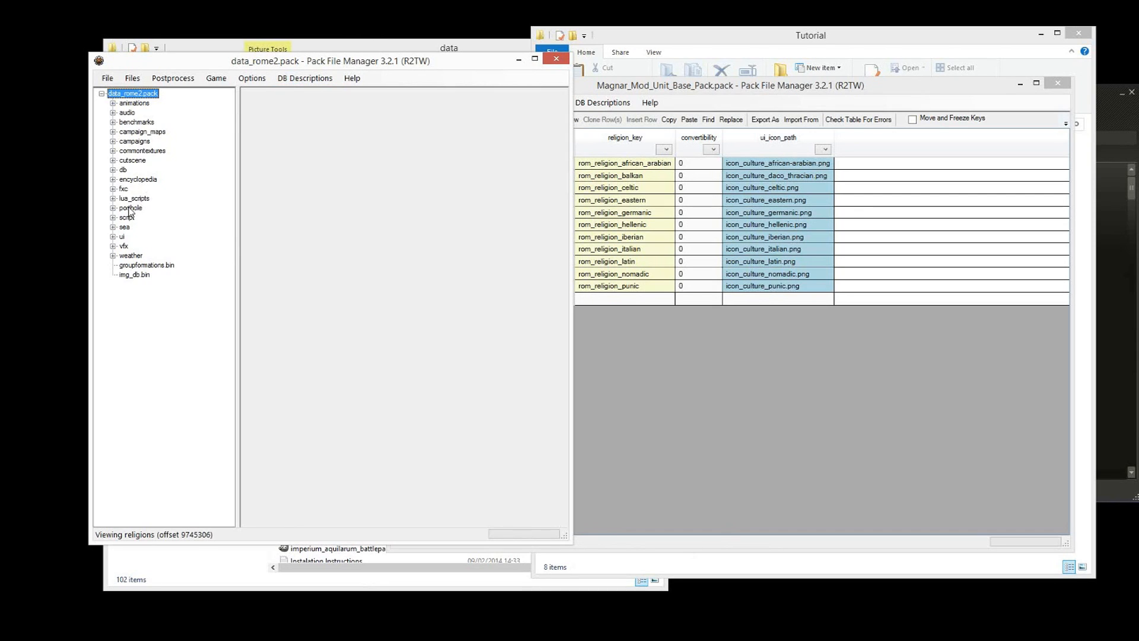
left_click(113, 237)
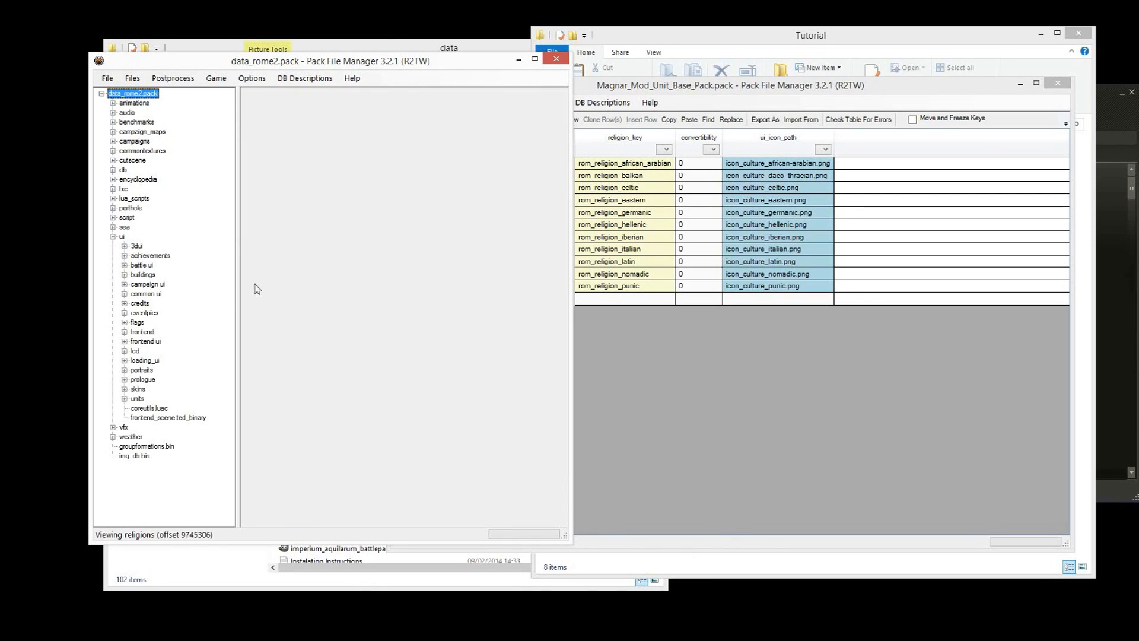
left_click(124, 390)
left_click(135, 417)
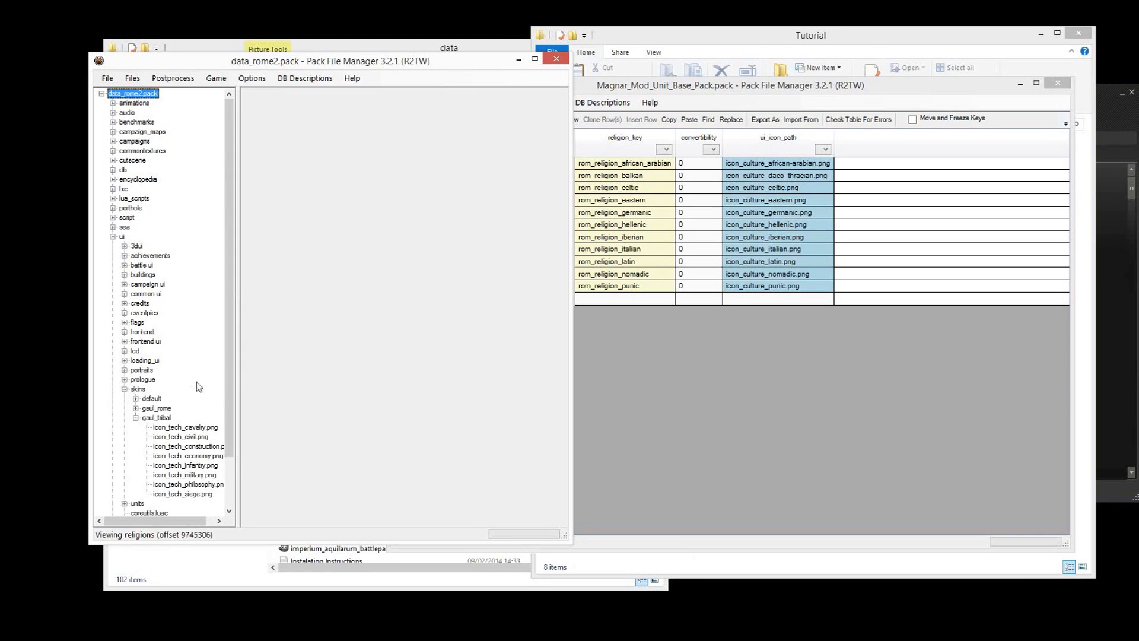
left_click(136, 418)
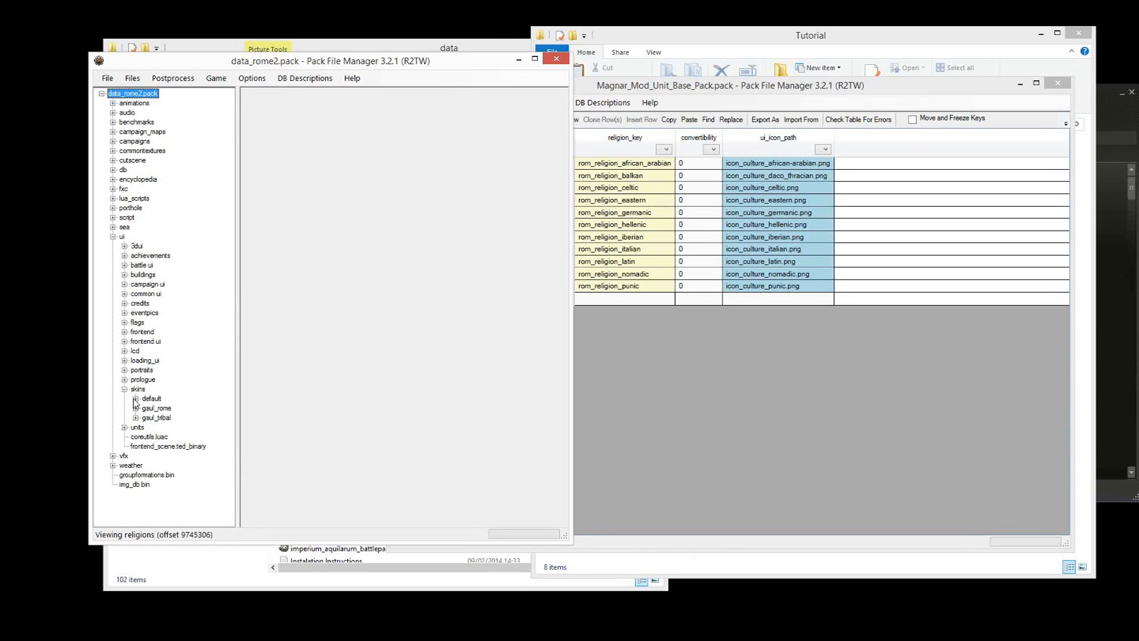
left_click(136, 399)
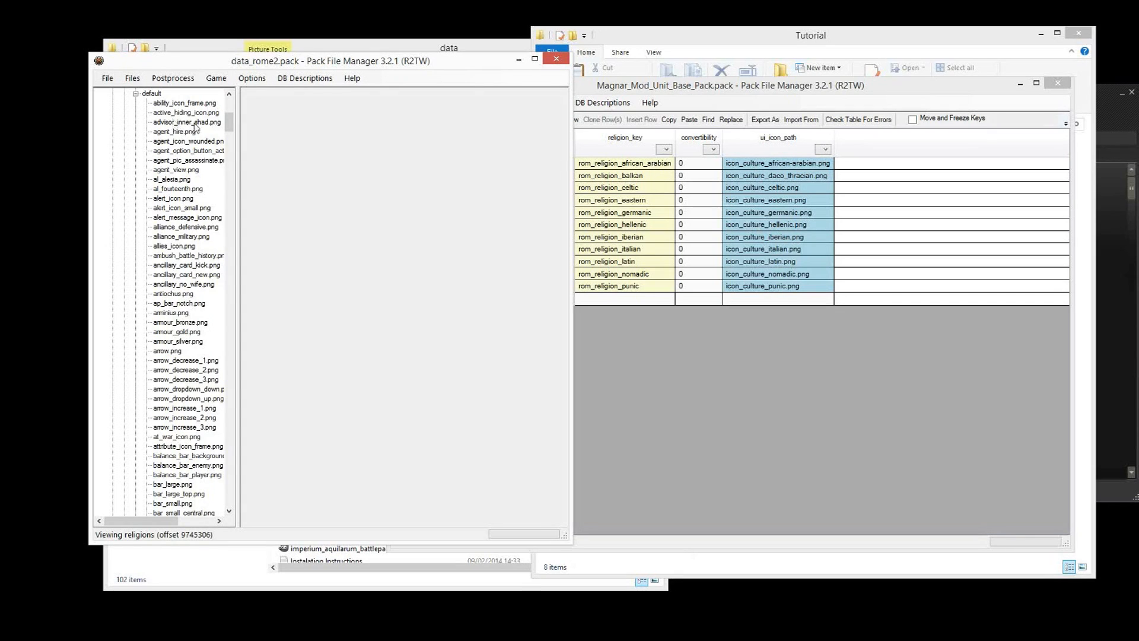
left_click_drag(229, 123, 247, 292)
left_click_drag(238, 220, 284, 230)
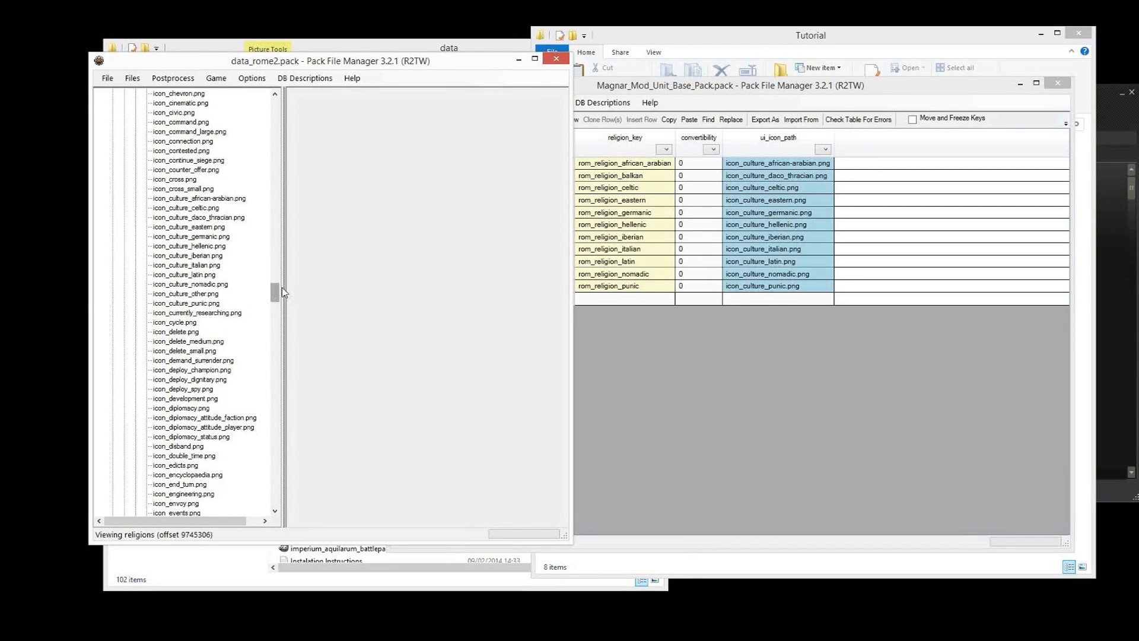
left_click_drag(284, 288, 261, 285)
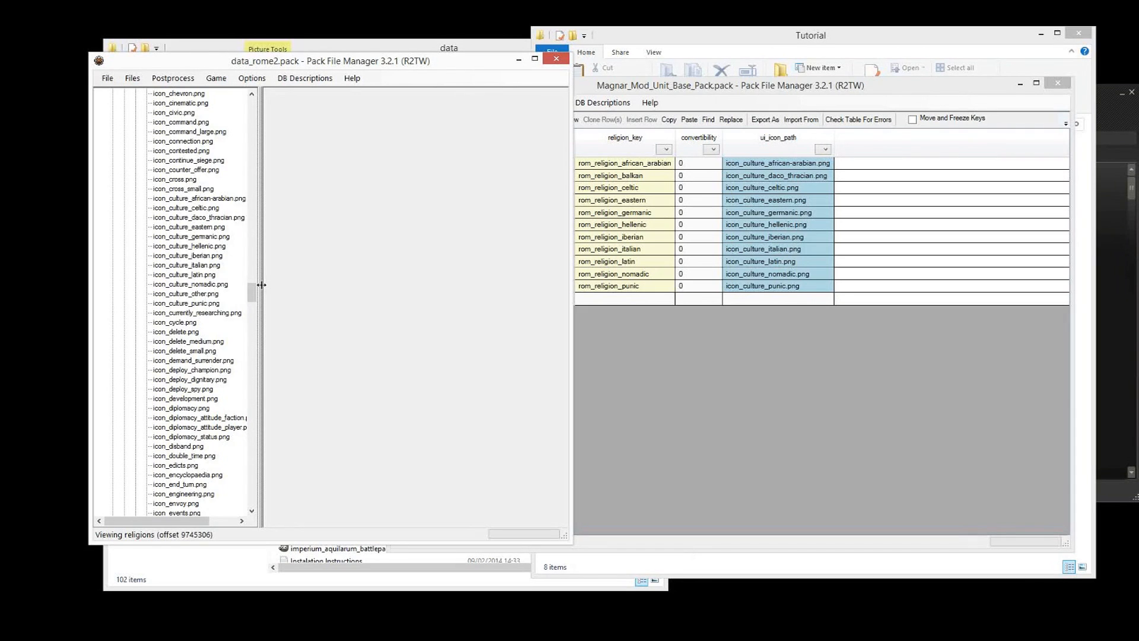
Step: In the mod pack's mag_tut_religions table, change the first row's religion_key to rom_religion_magnianity
left_click(786, 348)
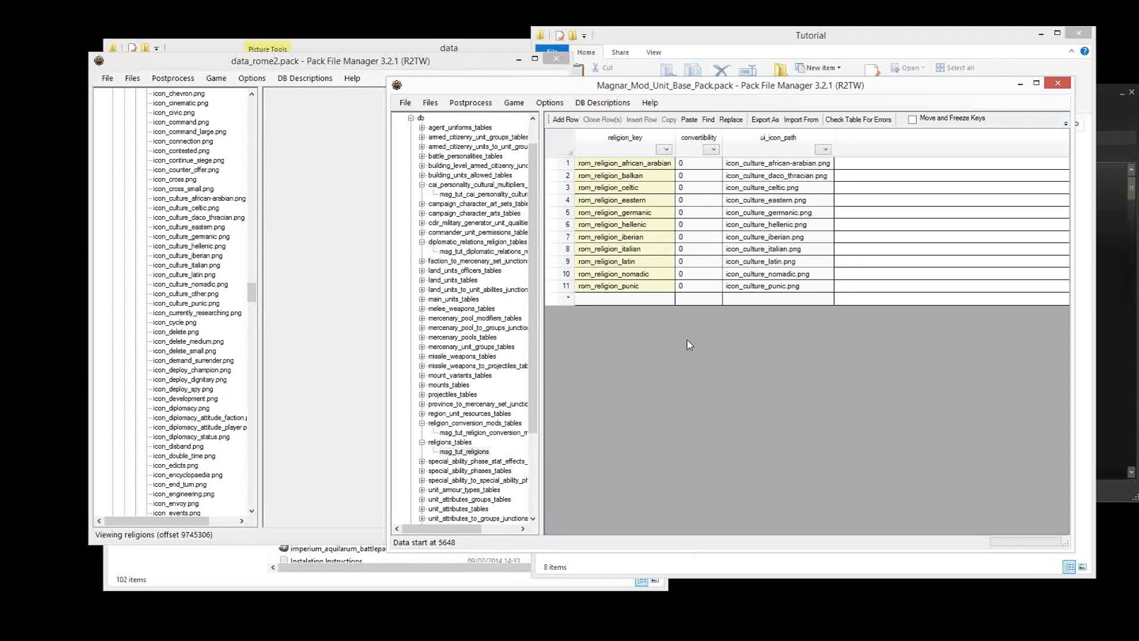
left_click(641, 167)
left_click(624, 163)
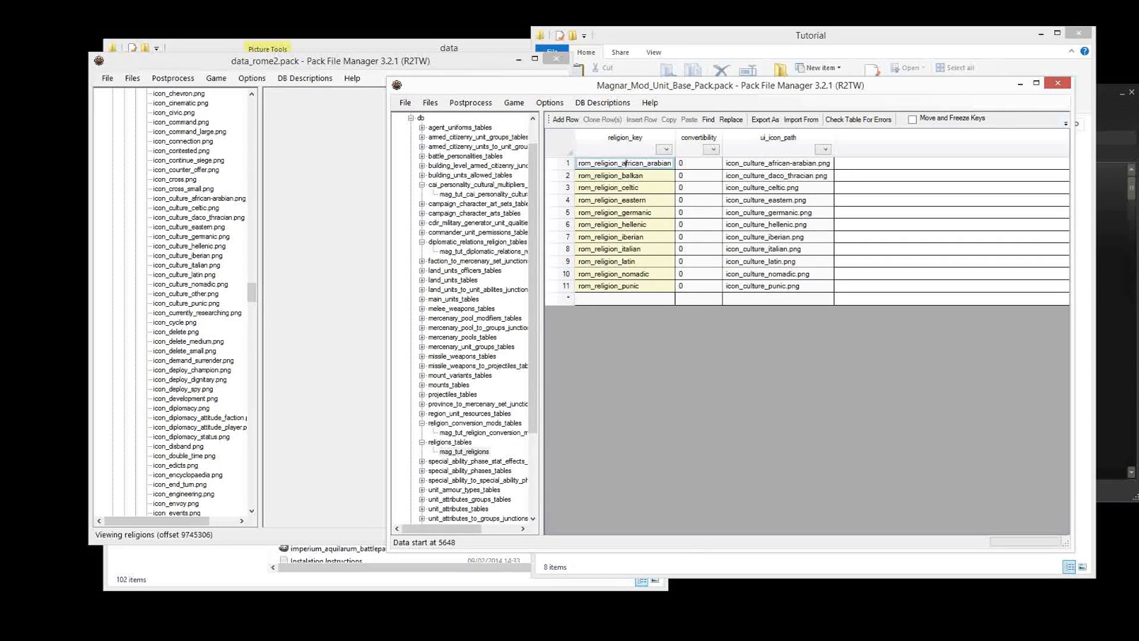
left_click_drag(621, 163, 718, 160)
type("mag")
key("Return")
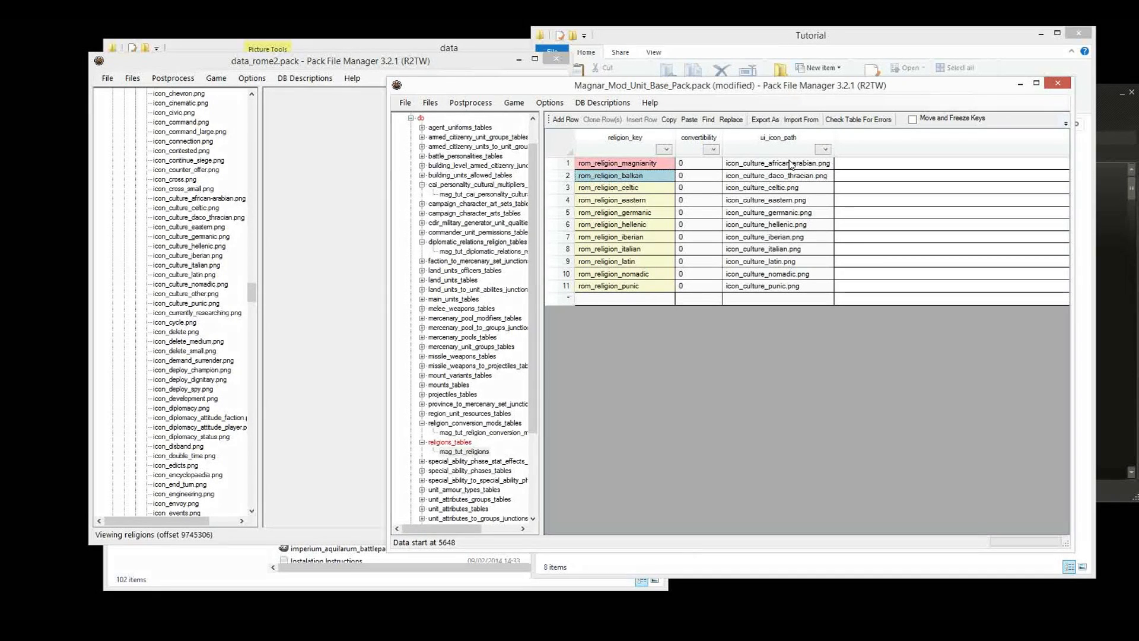
Step: Delete every row below rom_religion_magnianity from the religions table and save the mod pack
left_click_drag(566, 175, 578, 292)
key("Delete")
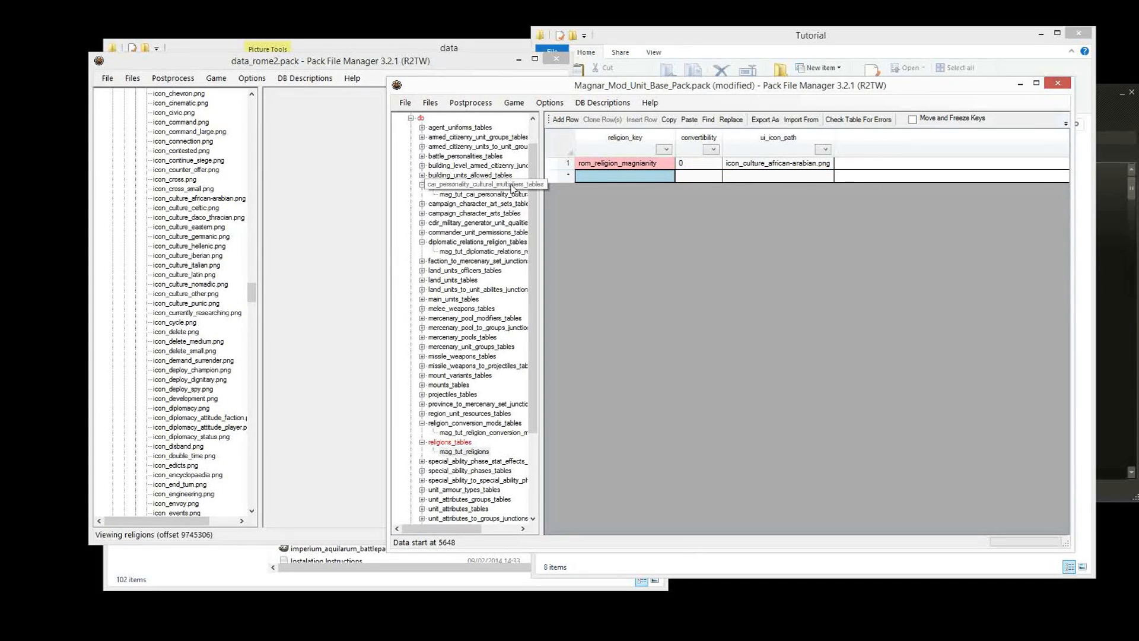
key("ctrl+s")
Step: Copy the rom_religion_magnianity key into rel_from of the first ten rows in mag_tut_religion_conversion_mods
left_click(591, 166)
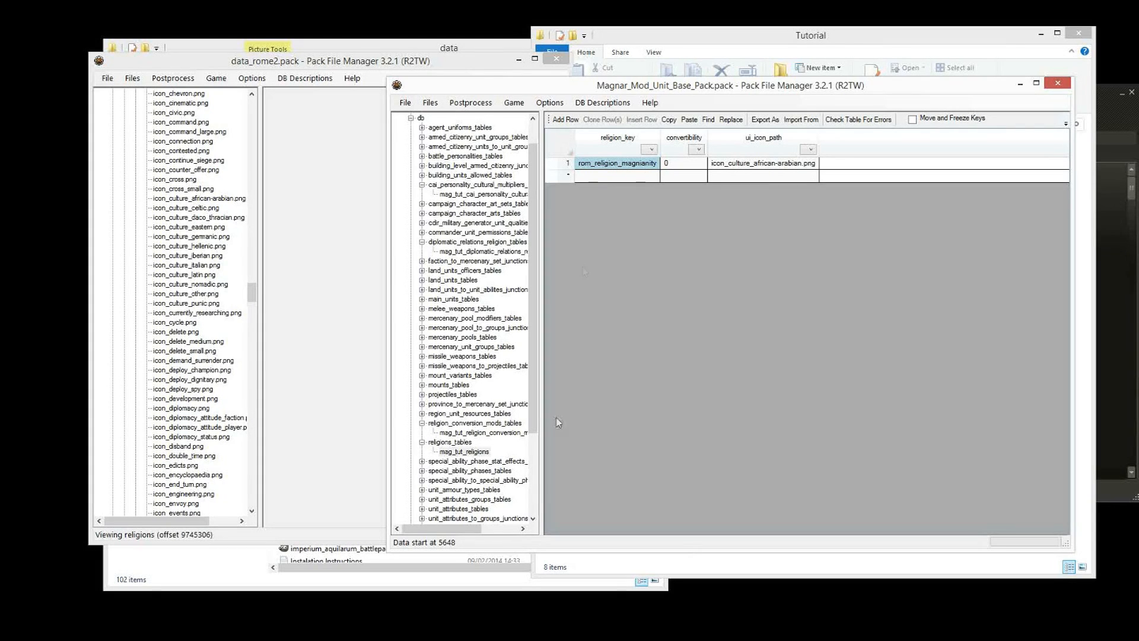
left_click(501, 433)
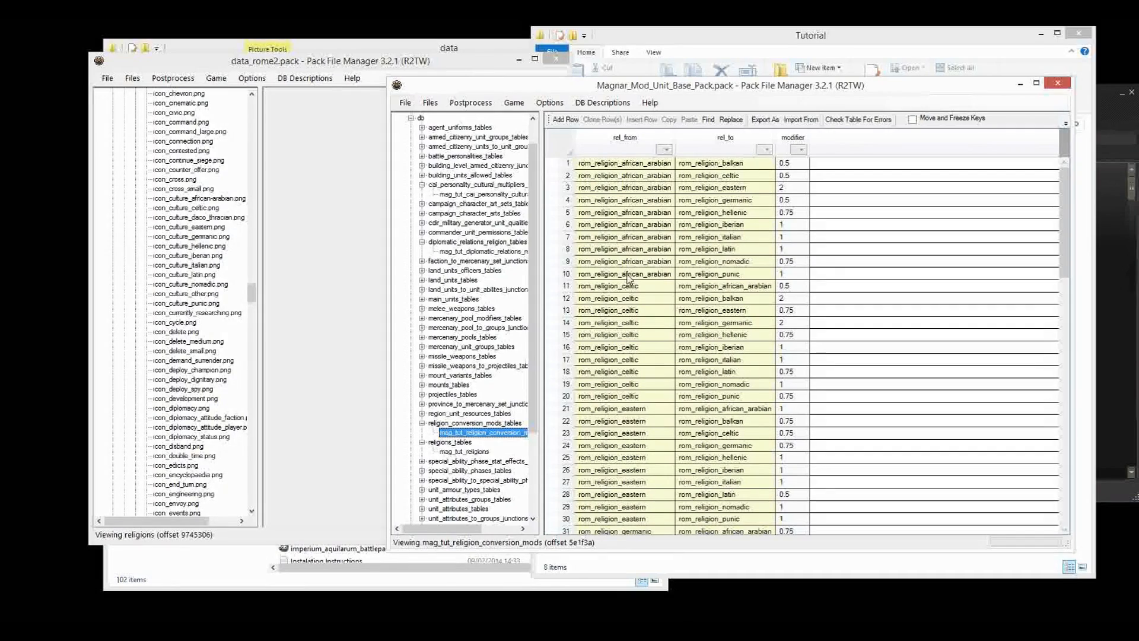
left_click_drag(723, 168, 718, 278)
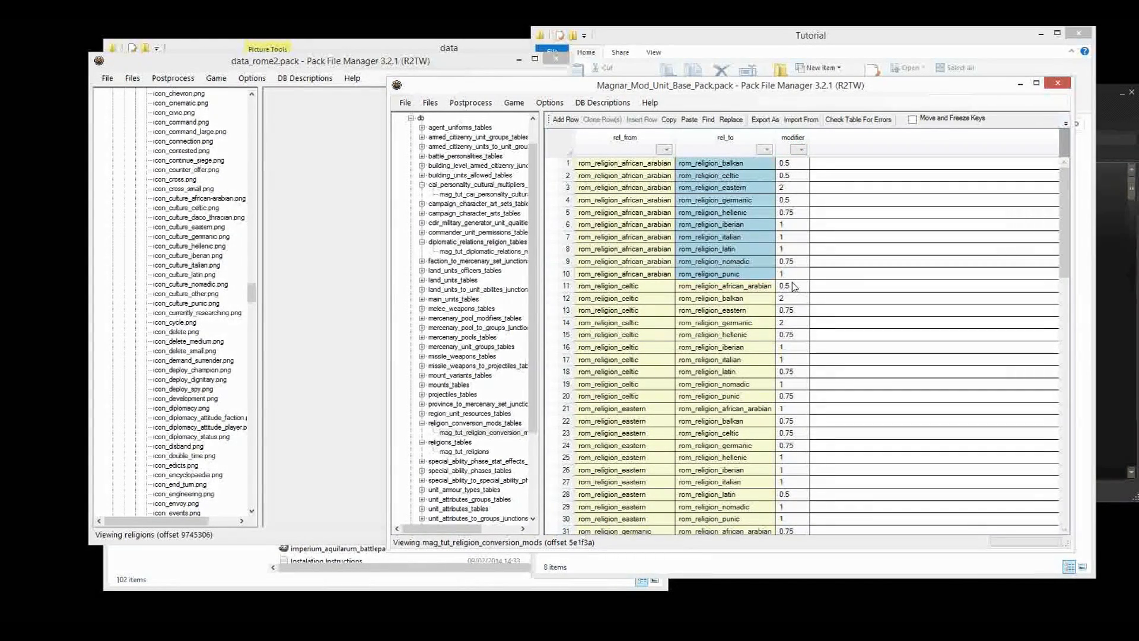
left_click_drag(623, 163, 637, 278)
key("ctrl+v")
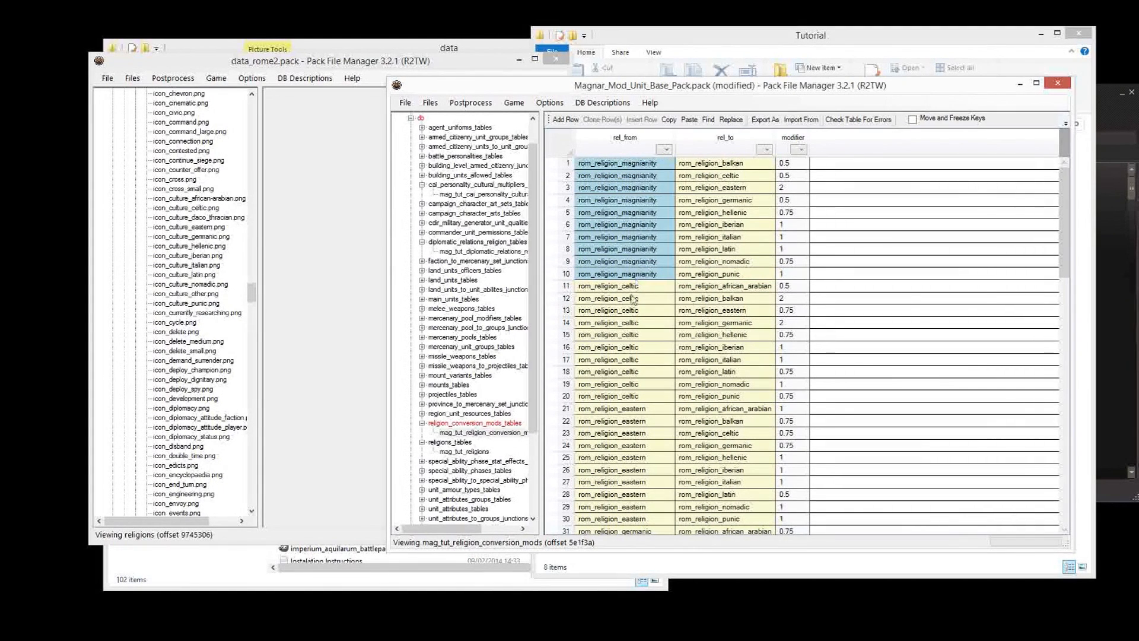
Step: Delete all conversion rows from row 11 to the end of the table and save the mod pack
left_click(555, 286)
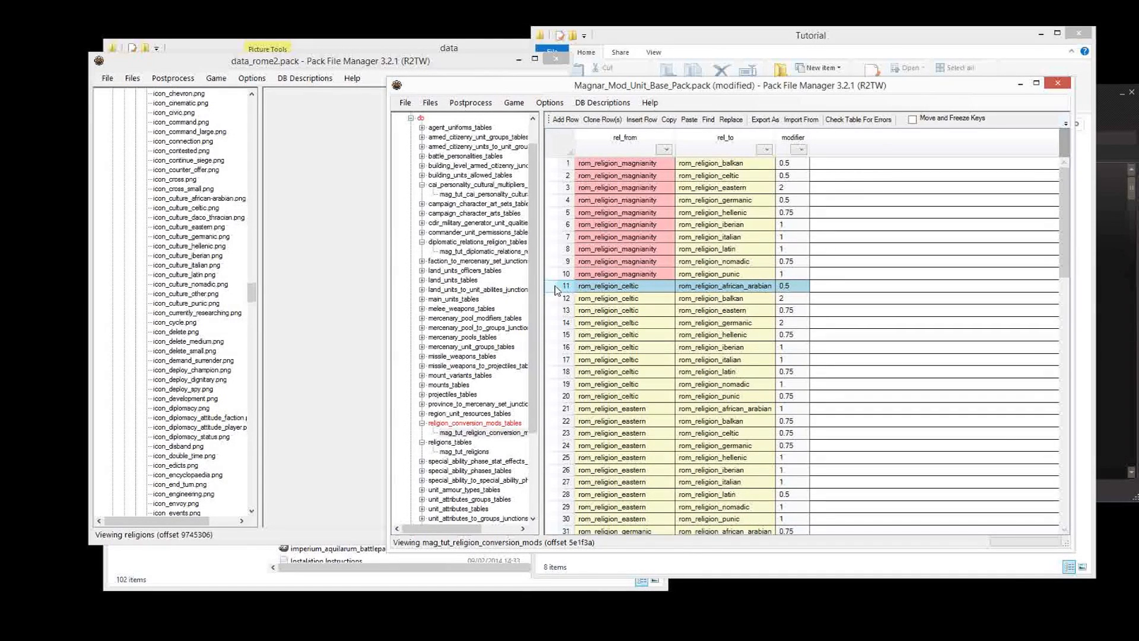
key("ctrl+shift+End")
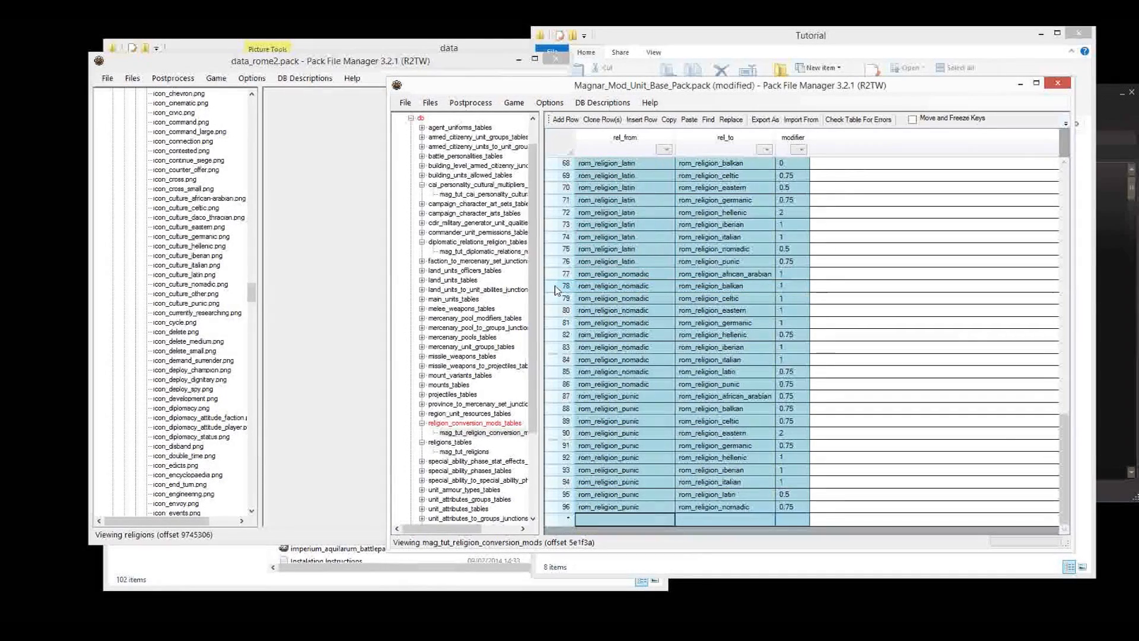
key("Delete")
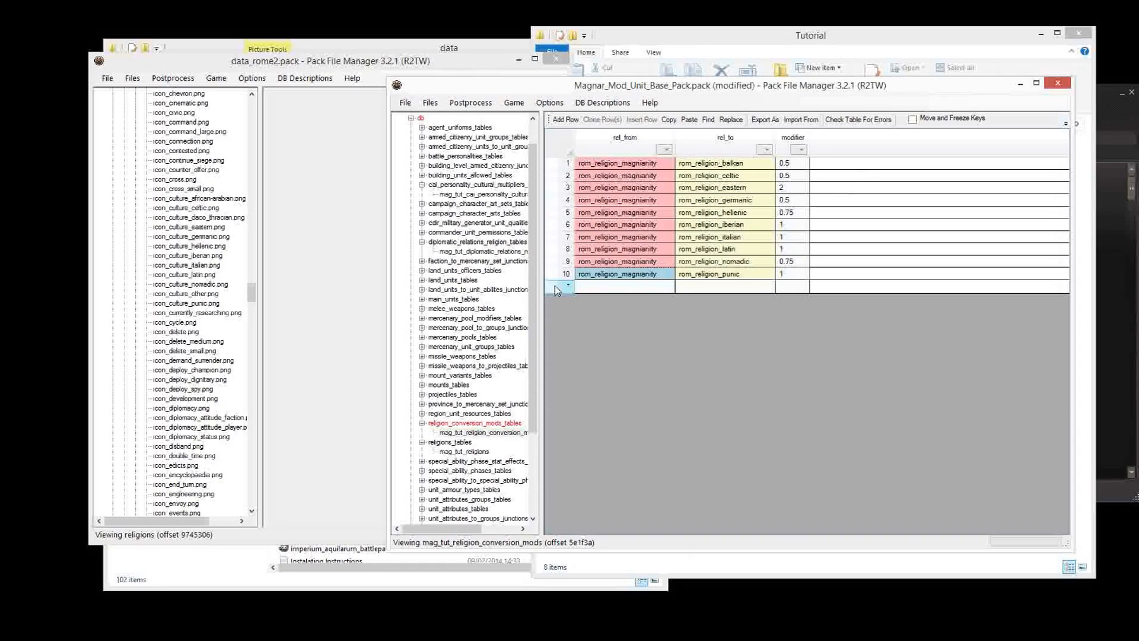
left_click(462, 452)
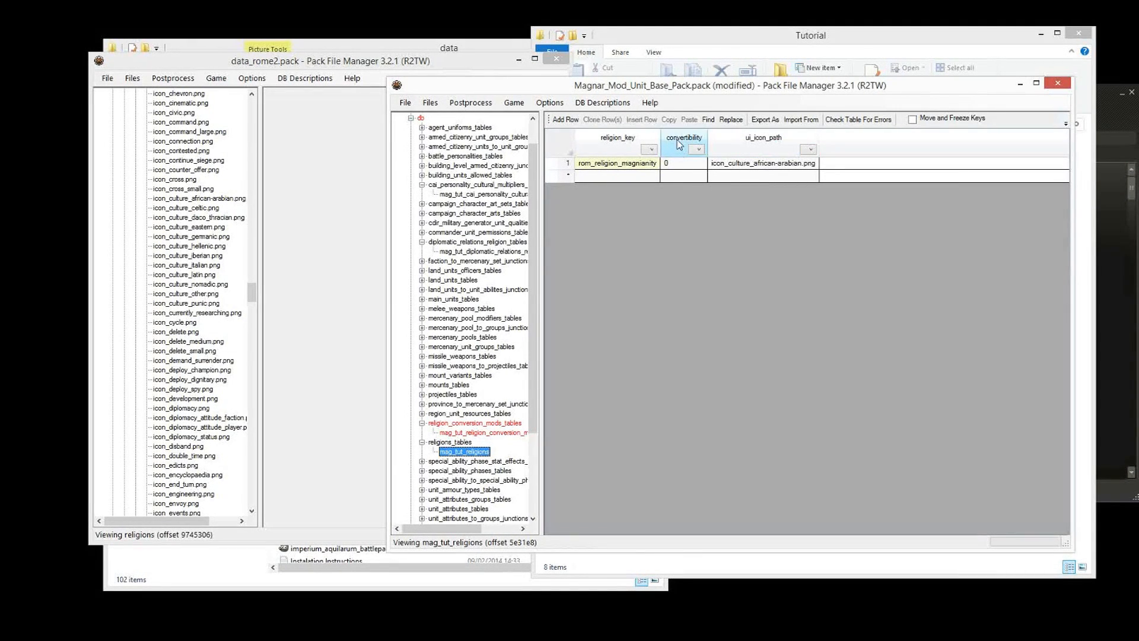
left_click(477, 433)
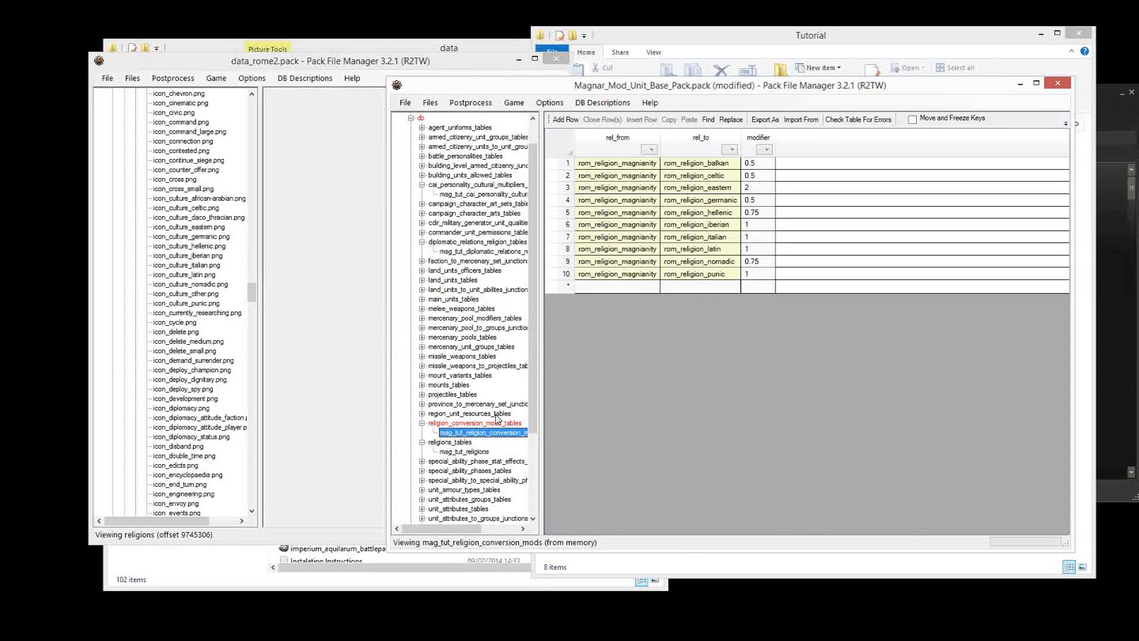
left_click(478, 406)
key("ctrl+s")
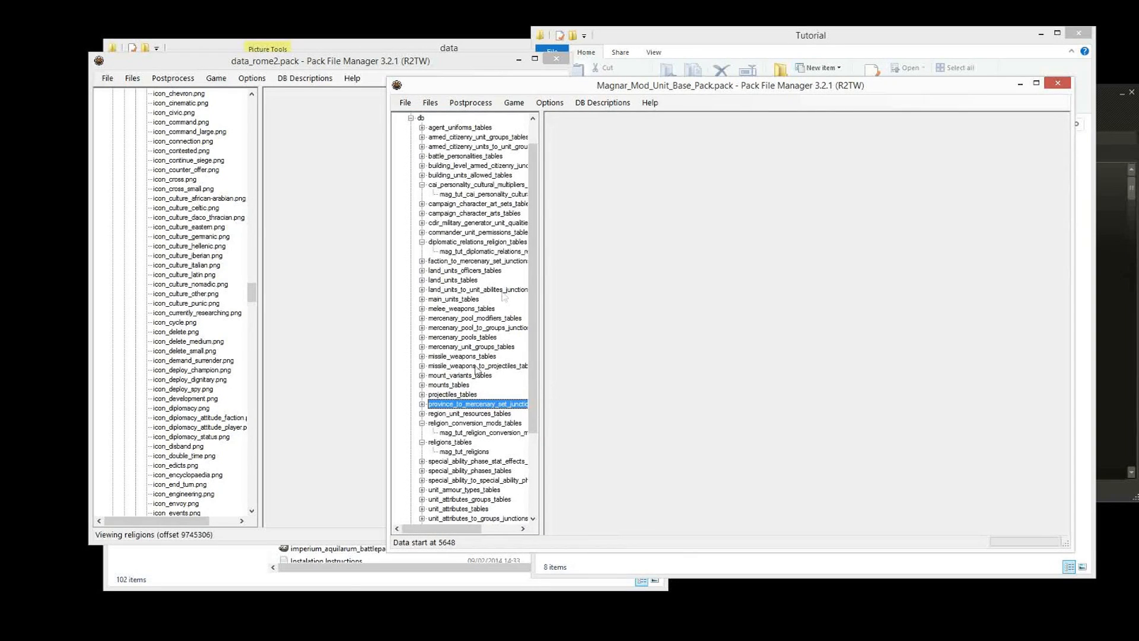
Step: Examine the religion pairs, relations_modifier and religious_unhappiness_modifier values in the mag_tut_diplomatic_relations_religion table
left_click(505, 254)
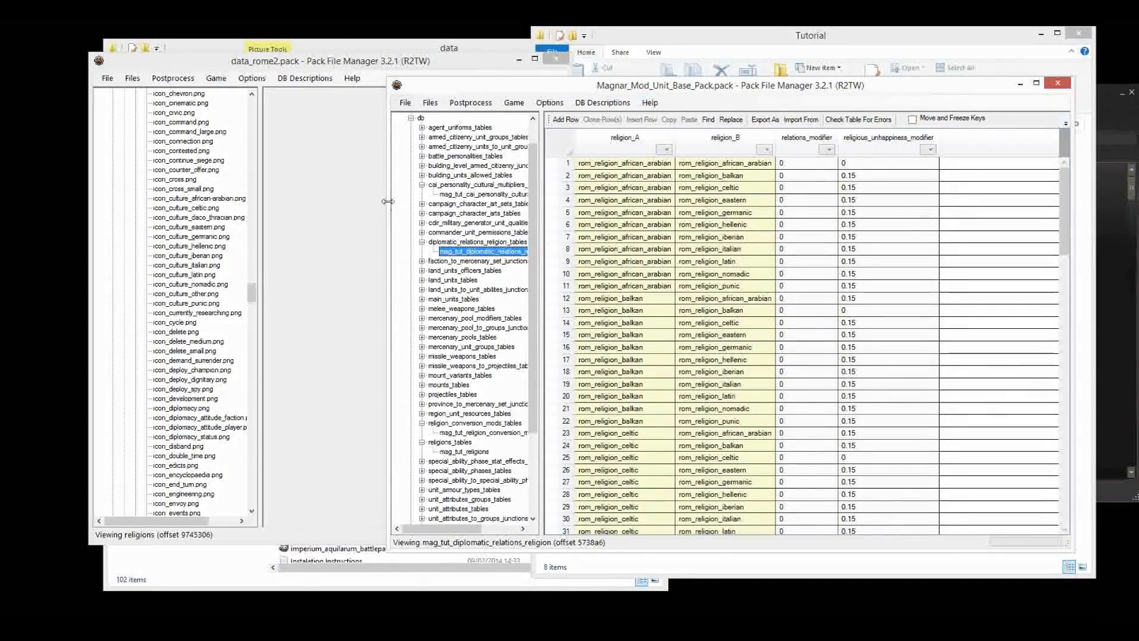
left_click_drag(387, 201, 154, 207)
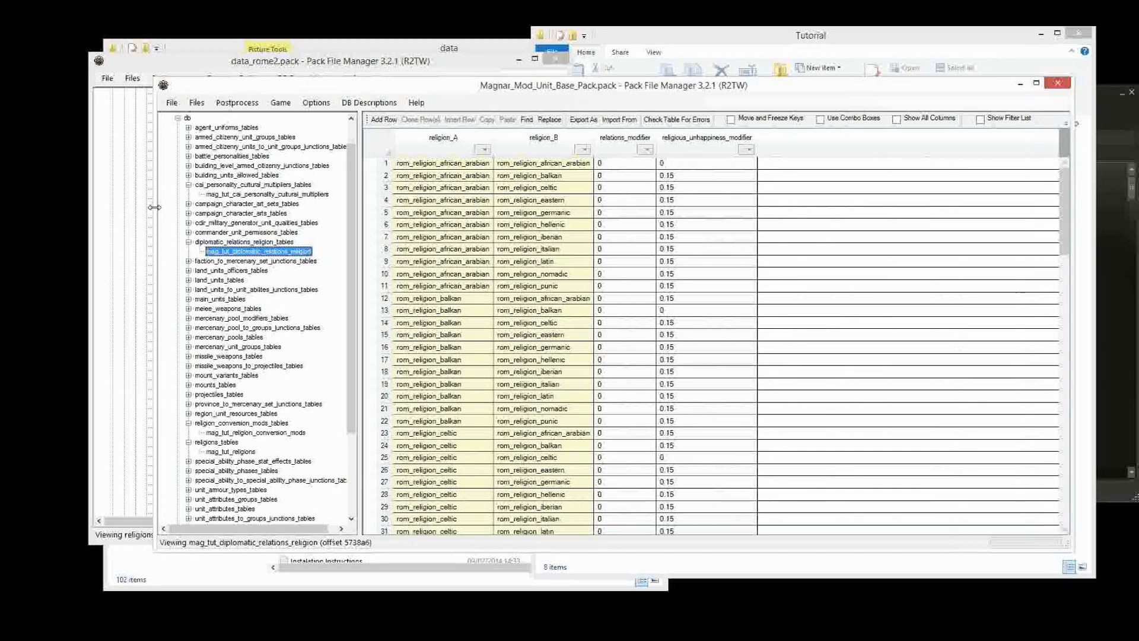
left_click(547, 238)
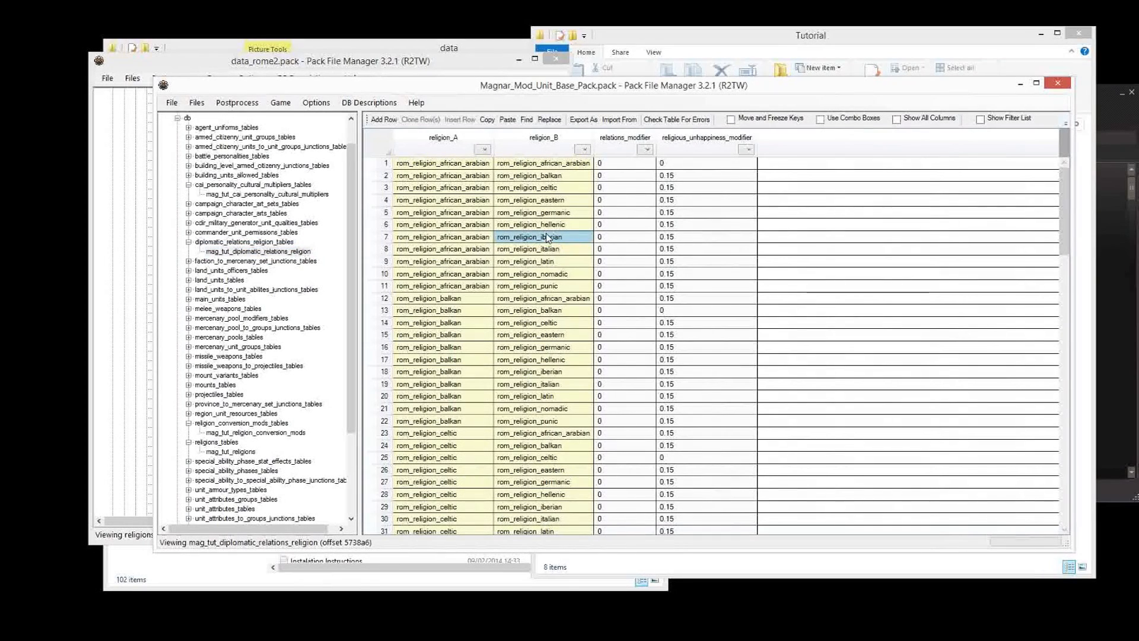
left_click(676, 248)
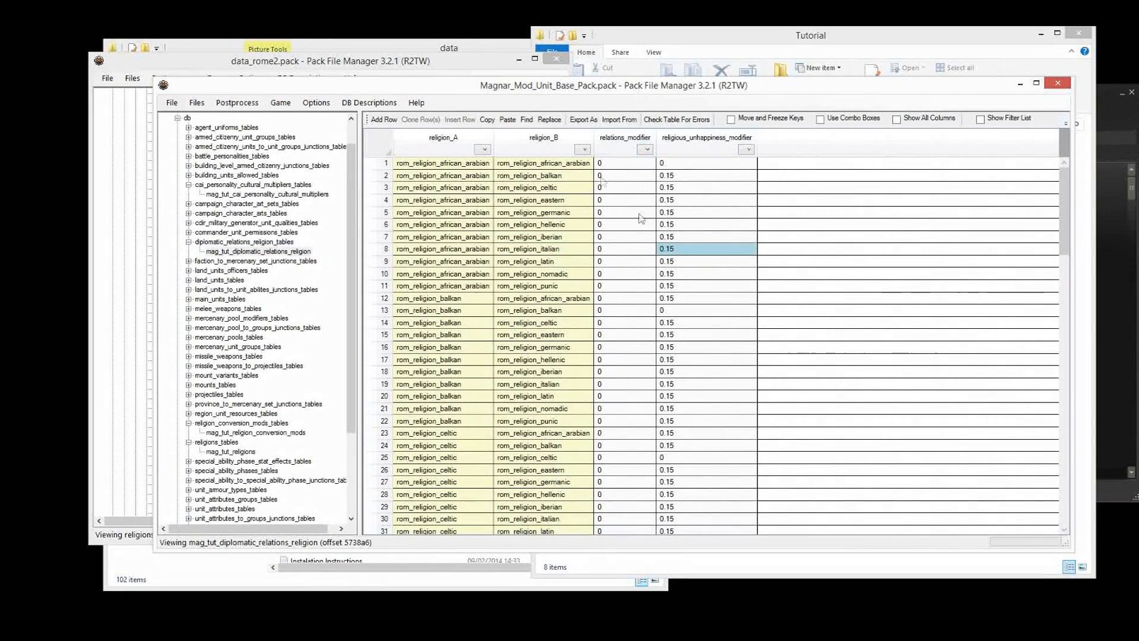
left_click(683, 225)
scroll(766, 250, "down", 20)
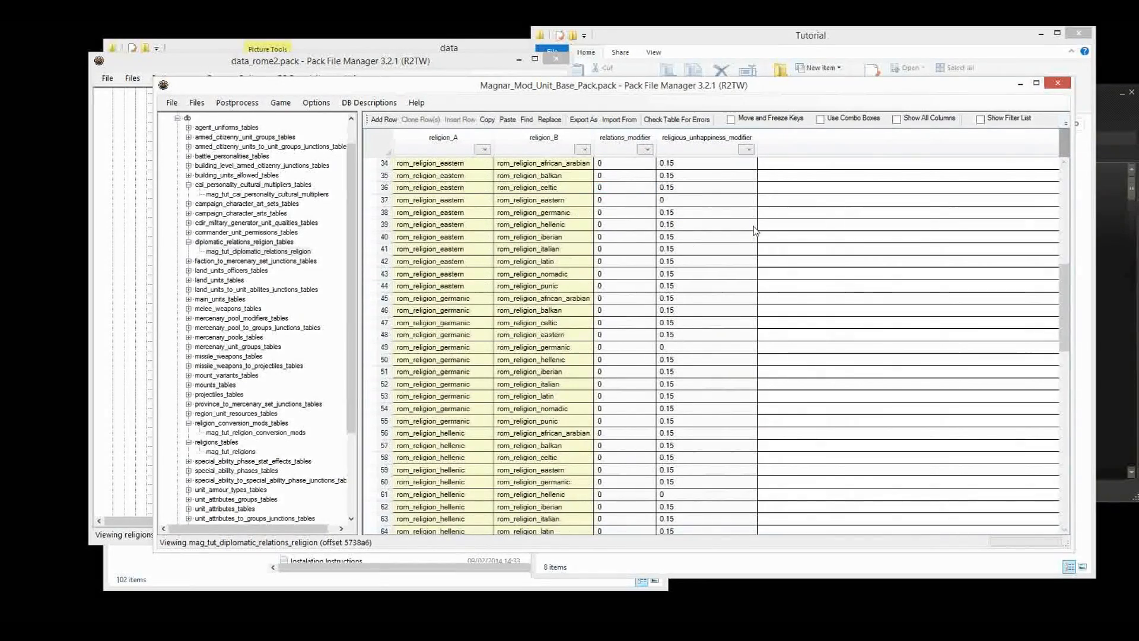
scroll(765, 250, "down", 6)
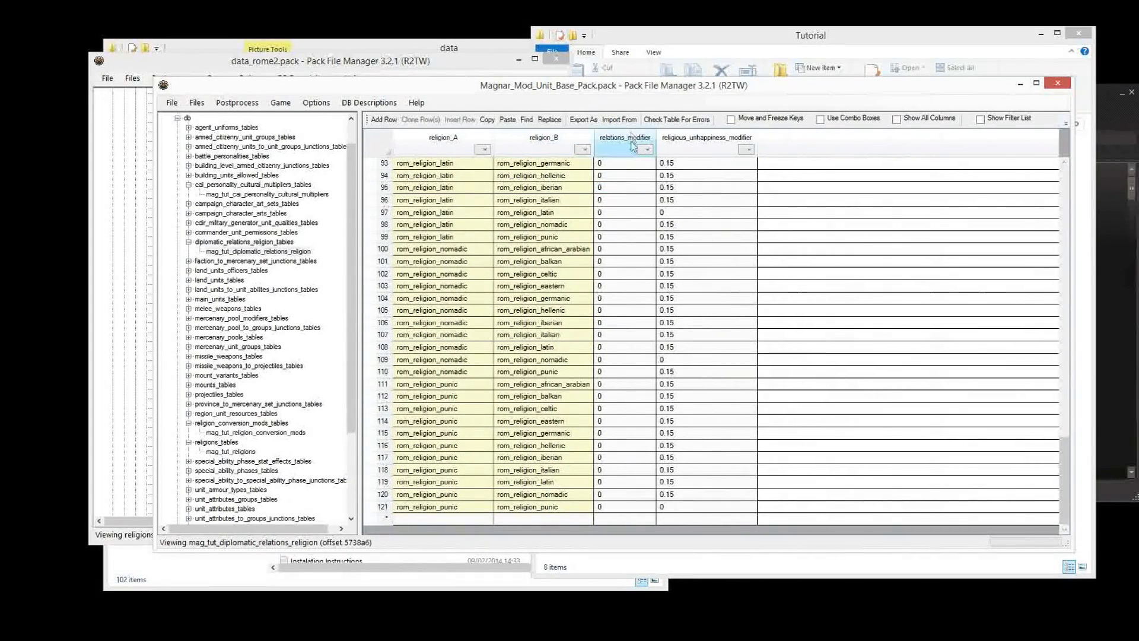
scroll(772, 296, "up", 18)
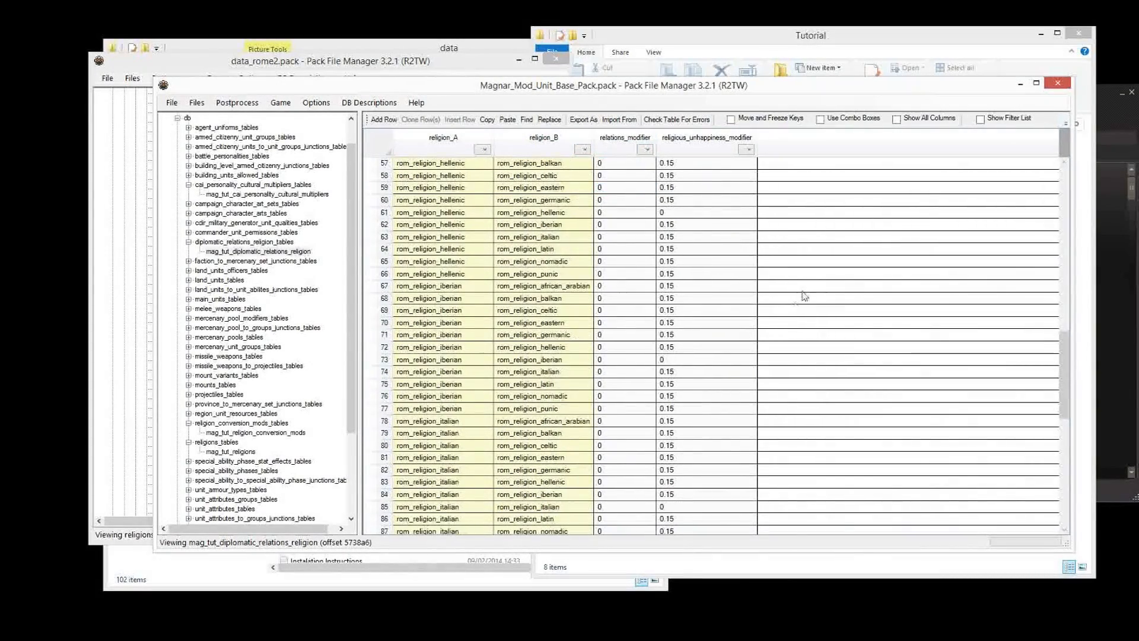
scroll(800, 292, "up", 13)
left_click(623, 187)
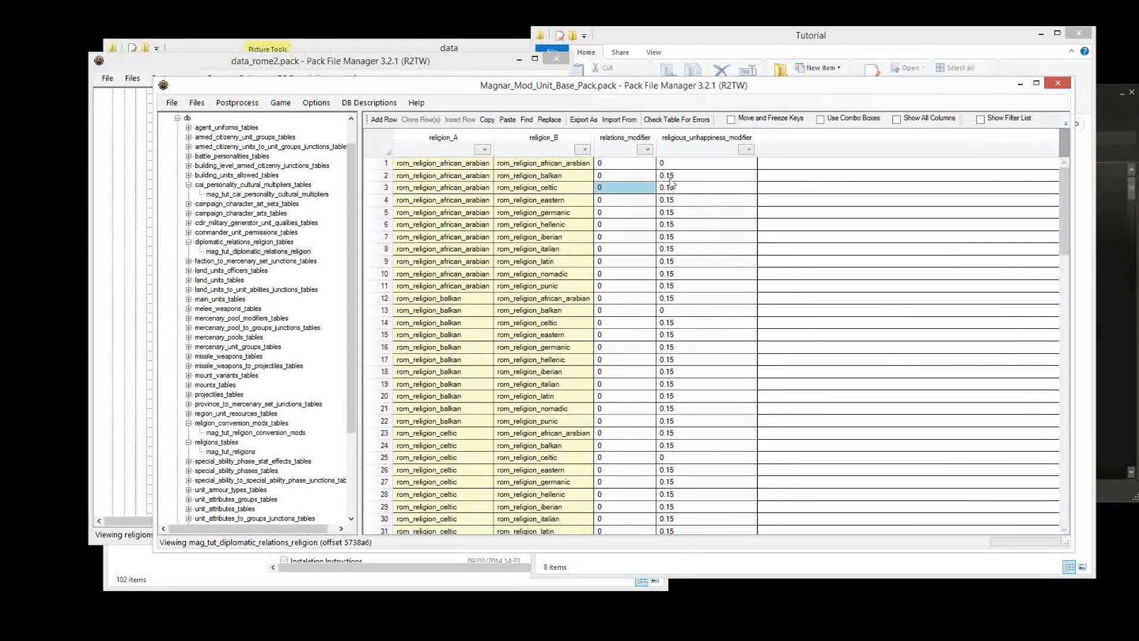
left_click(706, 167)
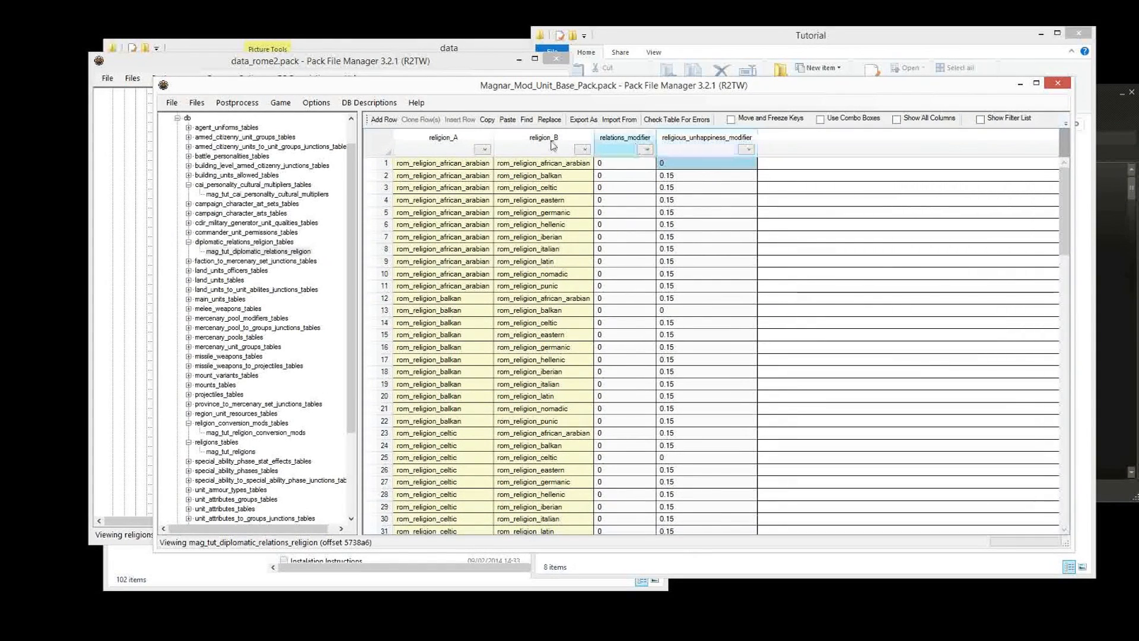
left_click(438, 164)
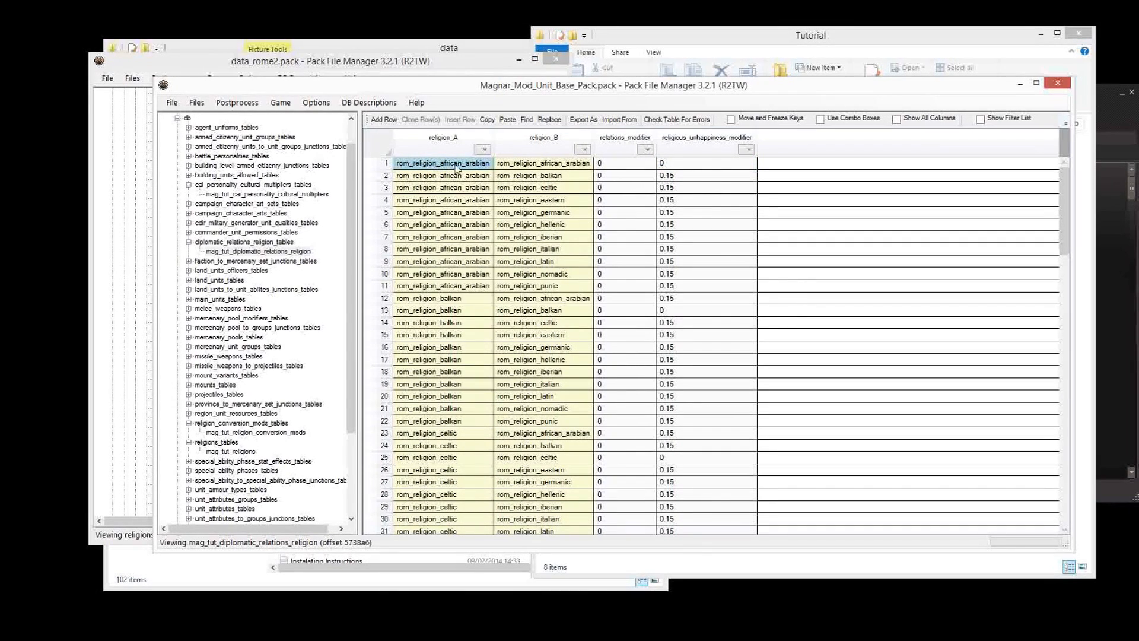
left_click(552, 177)
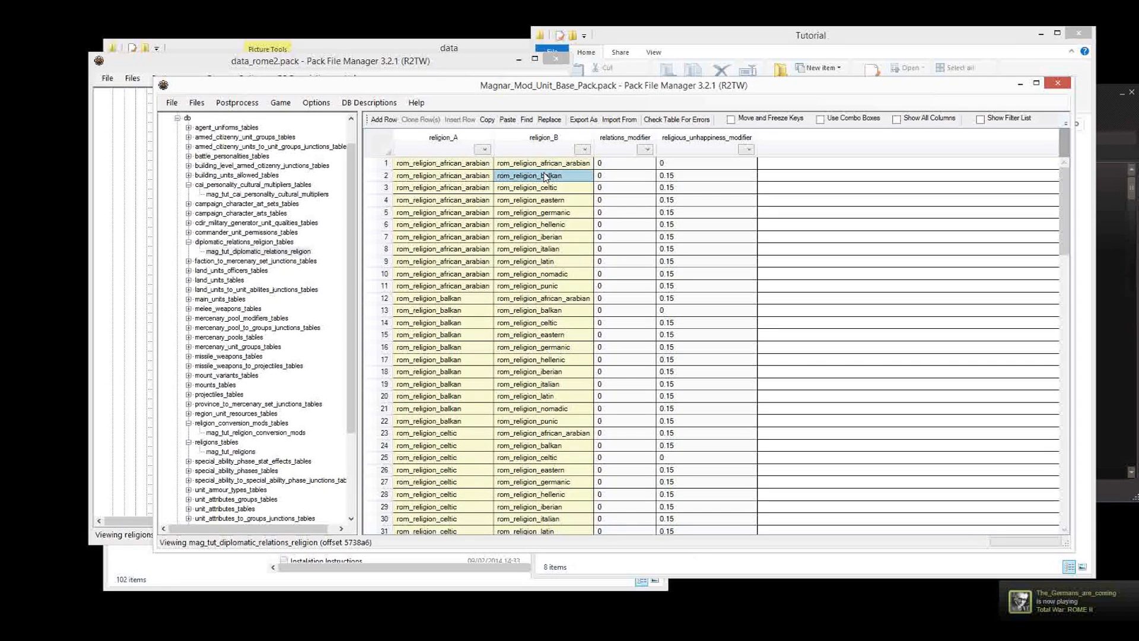
left_click_drag(729, 172, 750, 187)
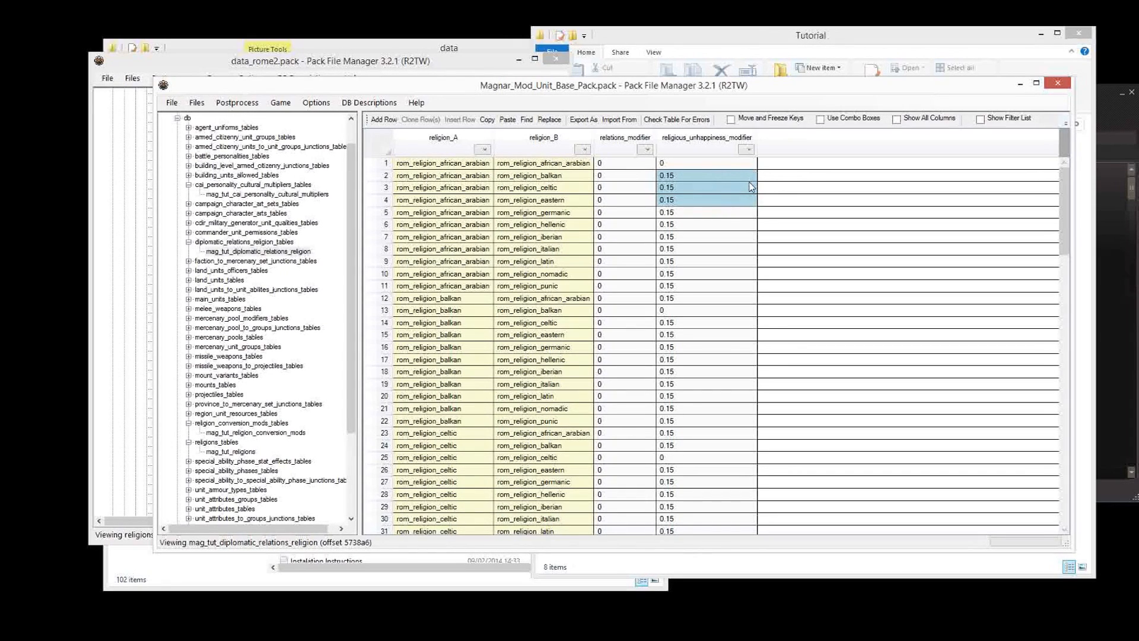
Step: Set religion_A to rom_religion_magnianity in rows 1 to 11 of the diplomatic relations table and delete all rows from row 12 down
left_click_drag(681, 261, 685, 180)
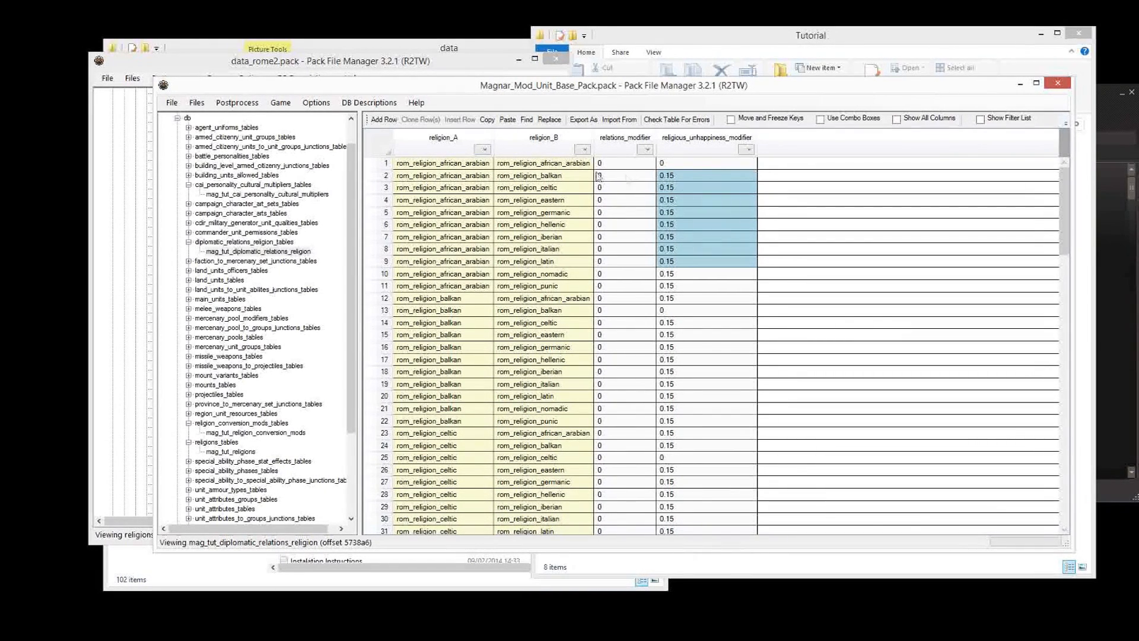
left_click_drag(430, 167, 464, 288)
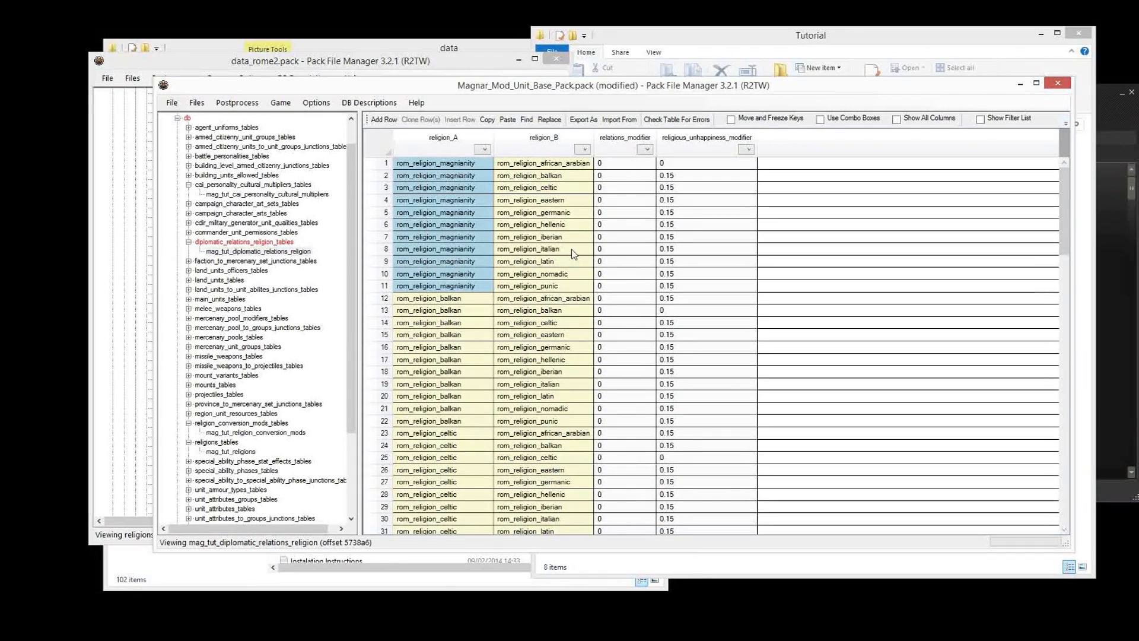
left_click(384, 299)
key("ctrl+shift+End")
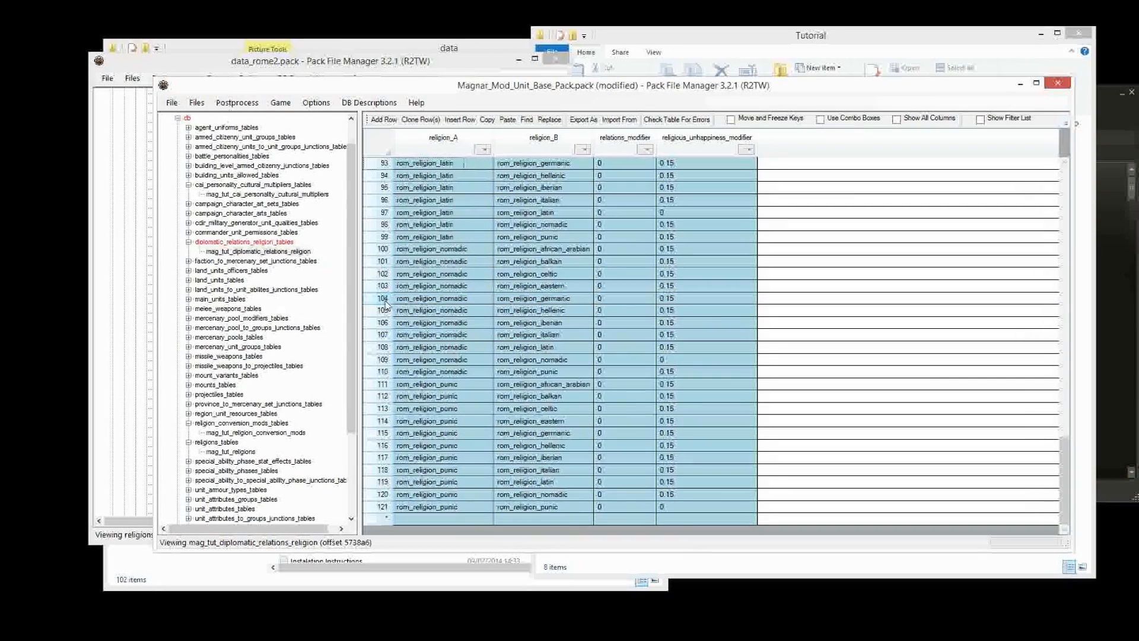
key("Delete")
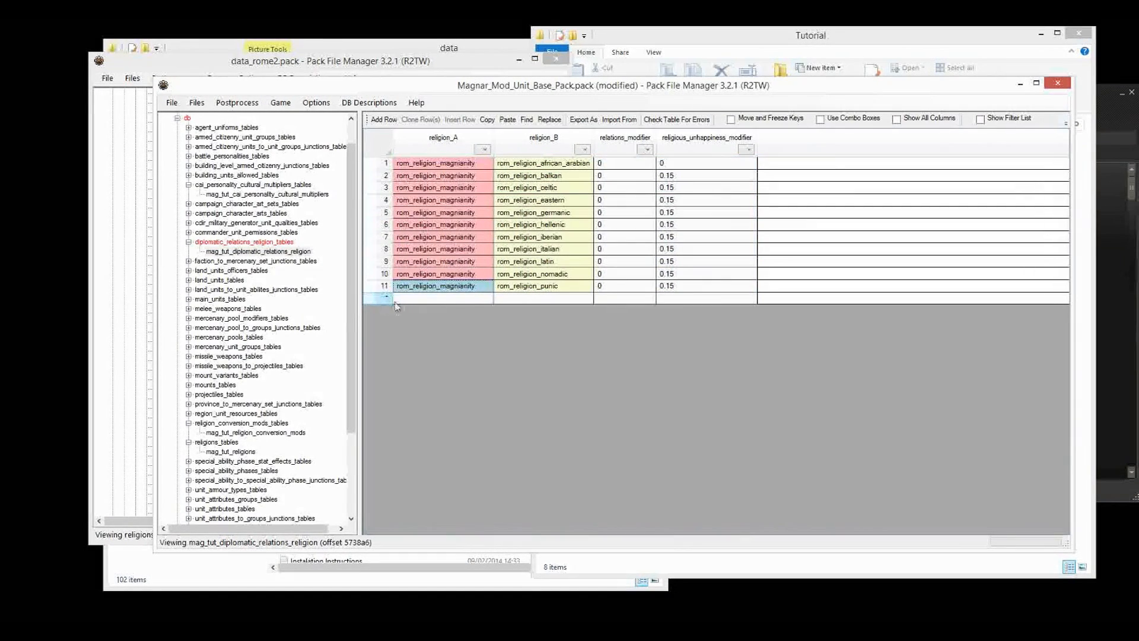
left_click(576, 249)
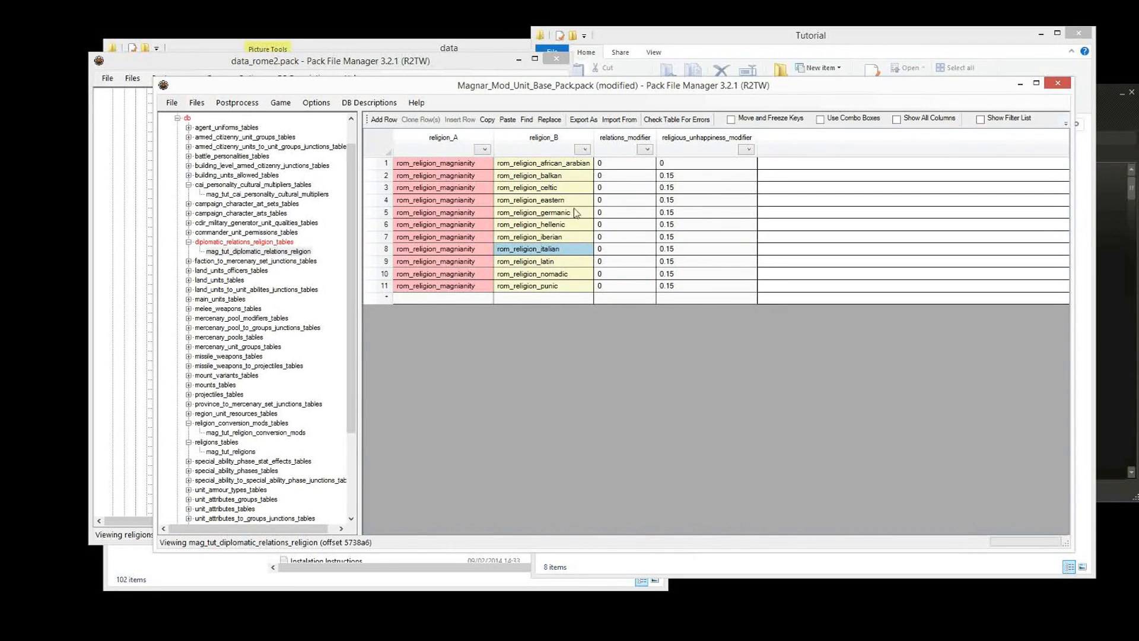
left_click_drag(428, 165, 565, 166)
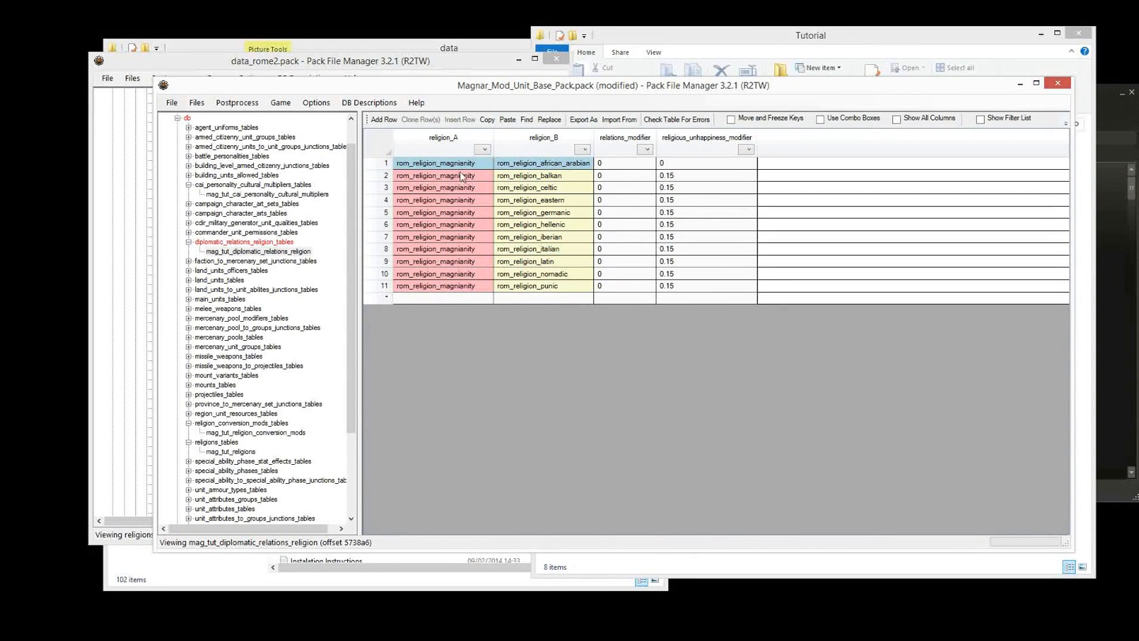
left_click(543, 185)
left_click(543, 168)
type("rom_religion_magnianity")
left_click(545, 187)
left_click(547, 166)
right_click(547, 166)
left_click(579, 232)
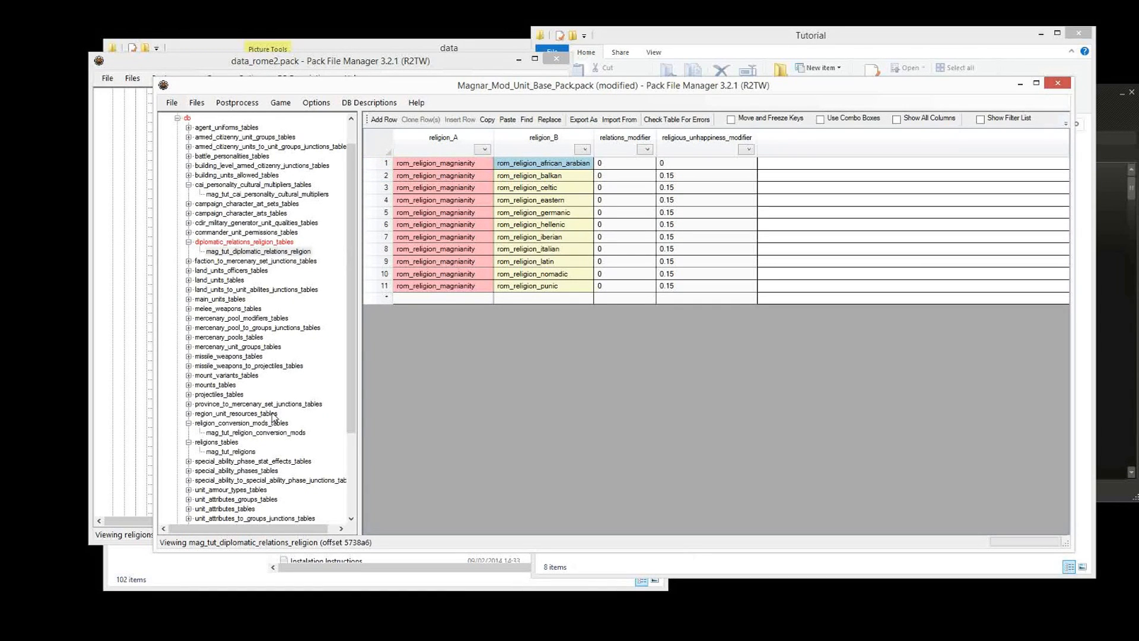
Step: Clone row 11, the rom_religion_punic pair, in the mag_tut_diplomatic_relations_religion table
left_click(522, 192)
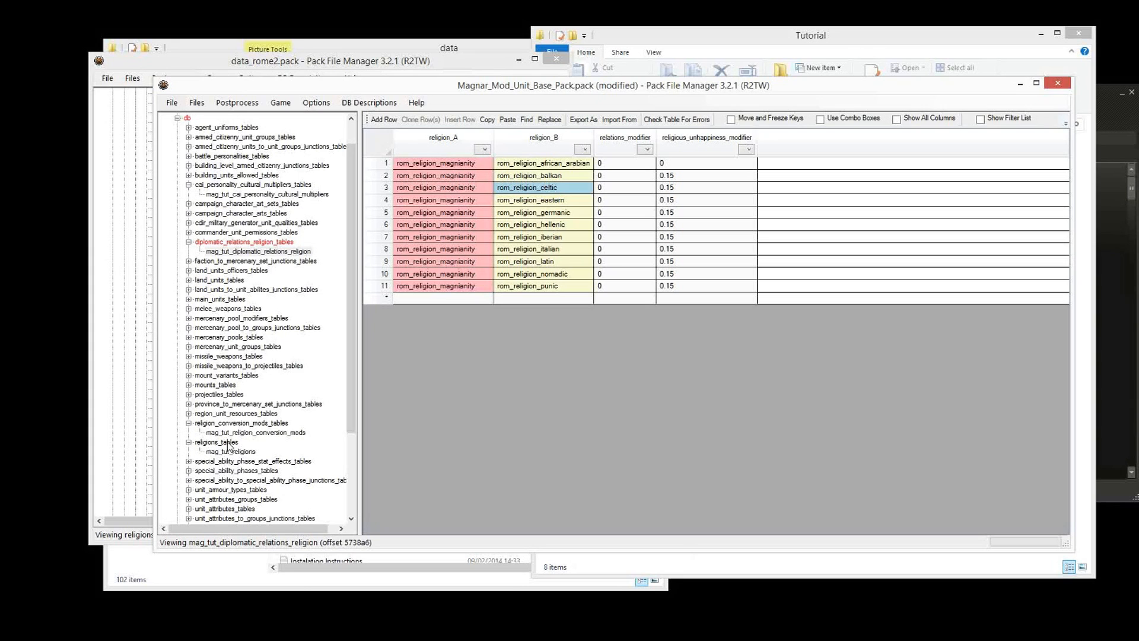
left_click(385, 286)
left_click(421, 119)
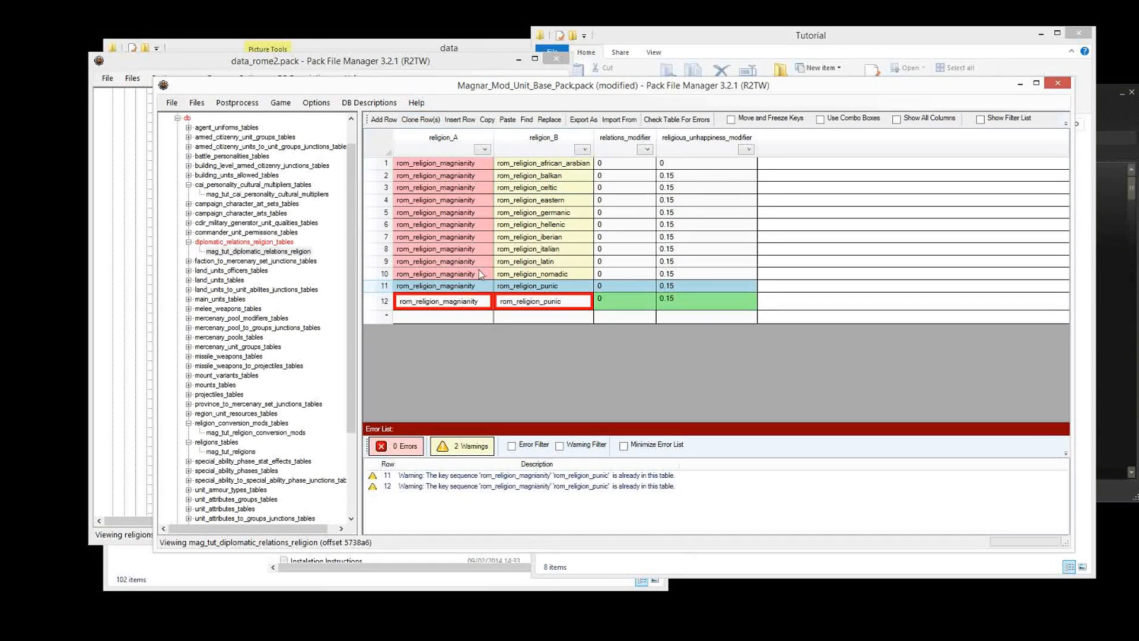
left_click(463, 252)
left_click(482, 166)
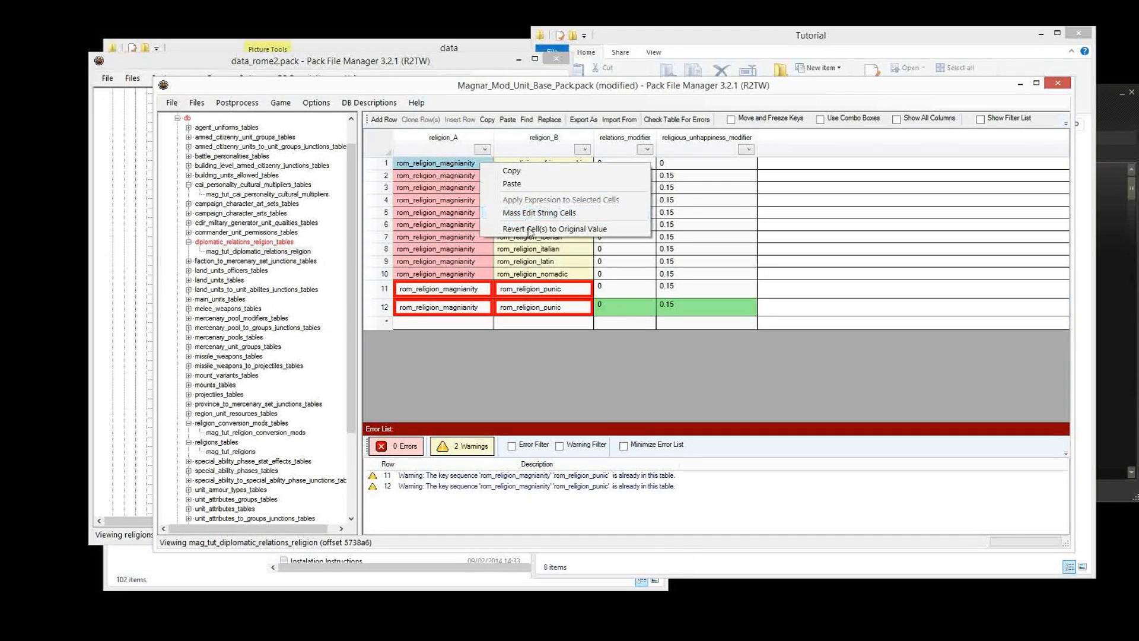
left_click(483, 165)
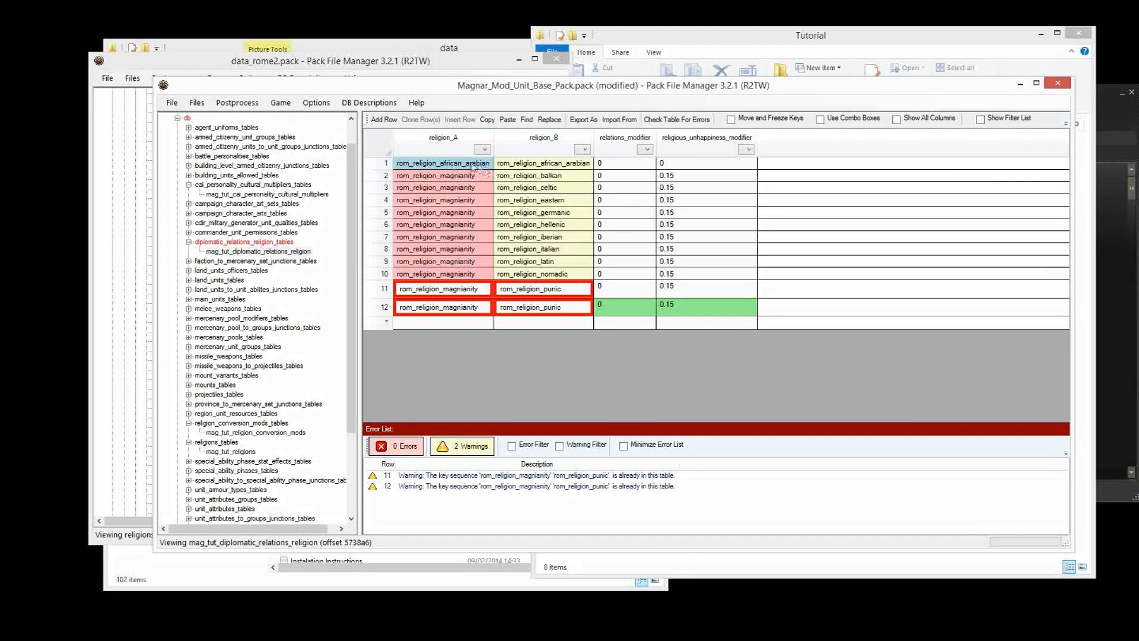
left_click(551, 168)
left_click_drag(546, 167, 425, 164)
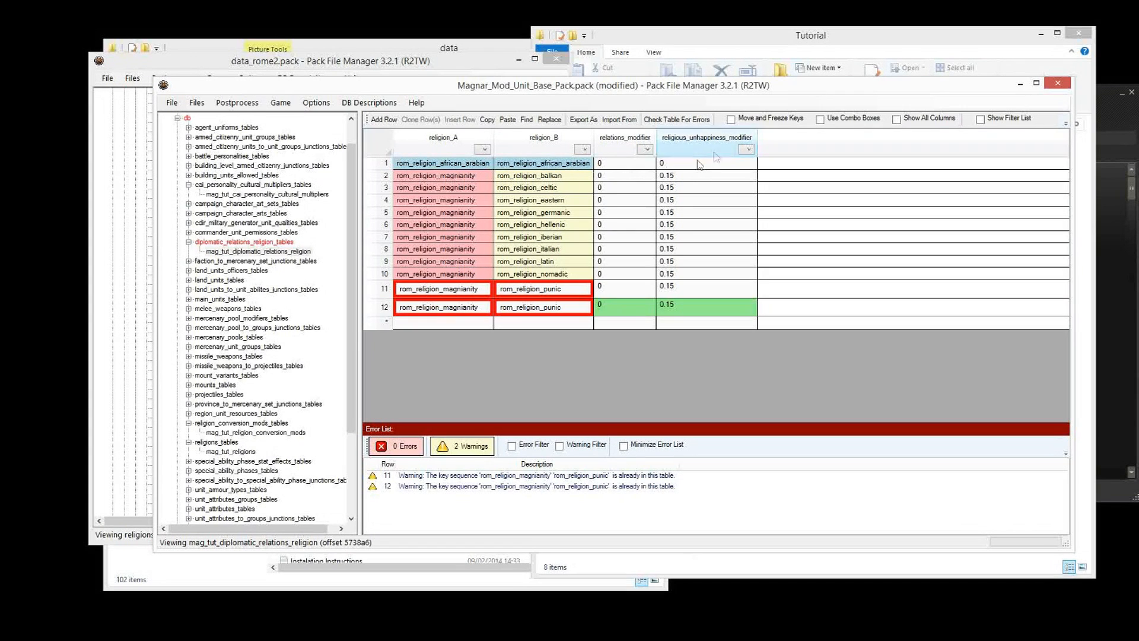
left_click(510, 202)
left_click(479, 162)
type("rom_religion_magnianity")
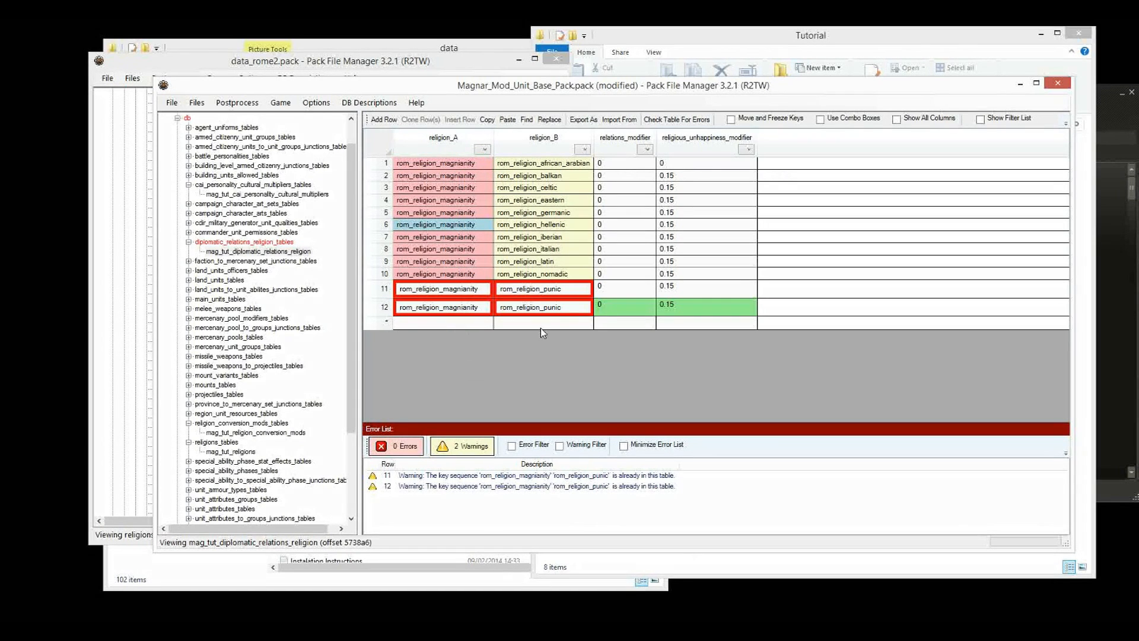
Step: Set religion_B in the cloned row 12 to rom_religion_magnianity
left_click(558, 313)
type("rom_religion_magnianity")
left_click(565, 229)
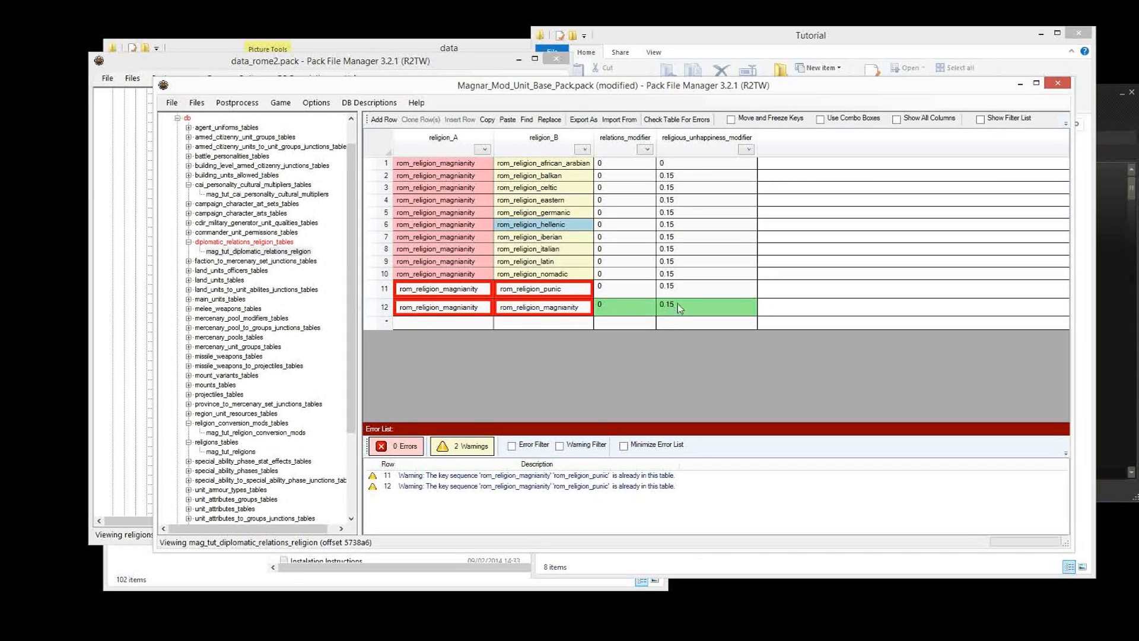
Step: Set religious_unhappiness_modifier to 0.15 in row 1 and to 0 in row 12 of the diplomatic relations table
left_click(678, 177)
key("ctrl+c")
left_click(681, 166)
key("ctrl+v")
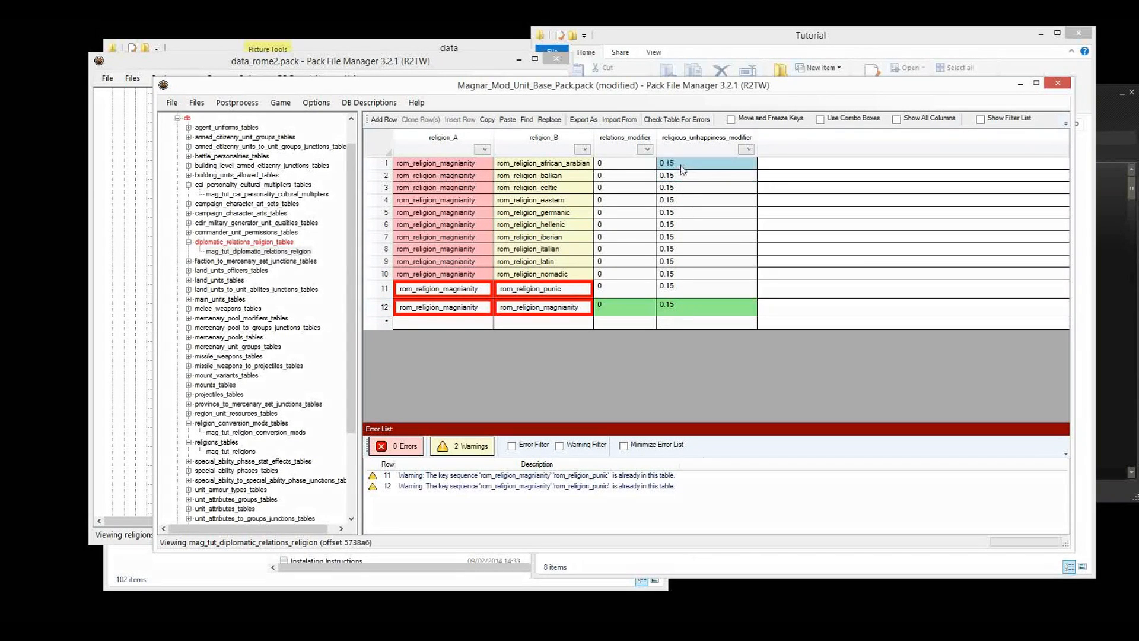
type("0")
key("Return")
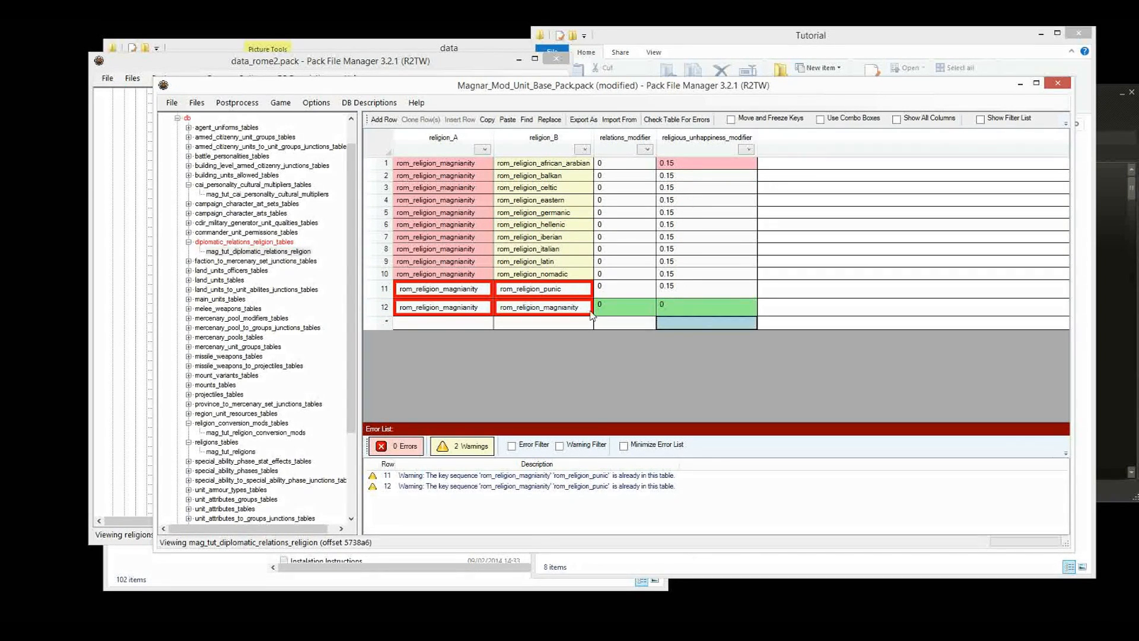
left_click(518, 313)
left_click(543, 239)
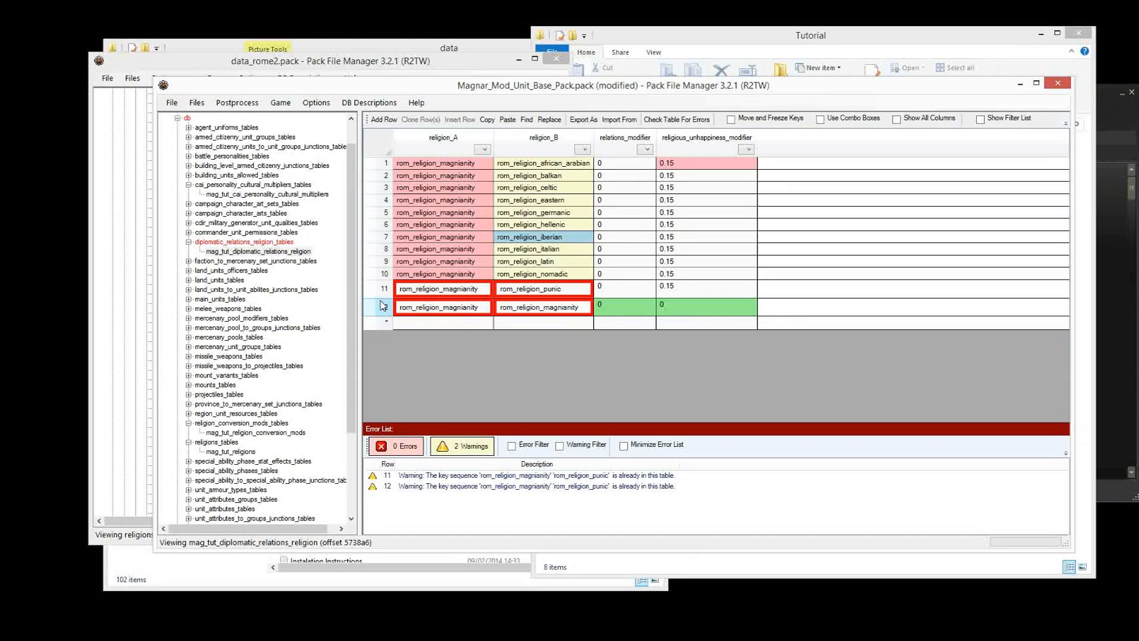
Step: Clone row 10 in mag_tut_religion_conversion_mods and set its rel_to to rom_religion_african_arabian, copied from the diplomatic relations table
left_click(256, 433)
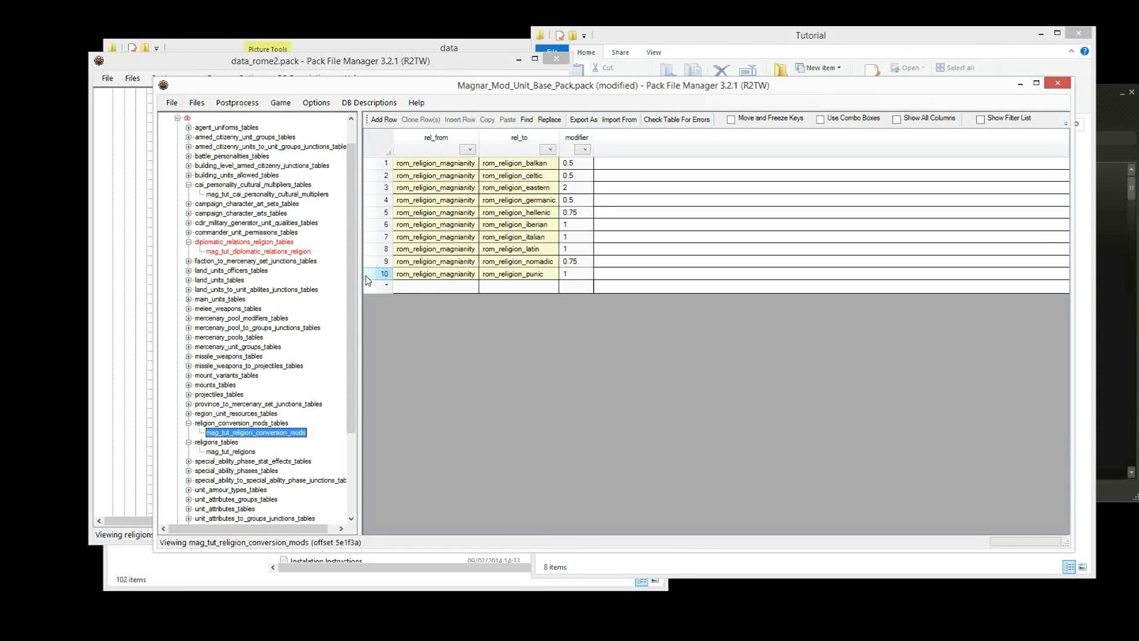
left_click(368, 275)
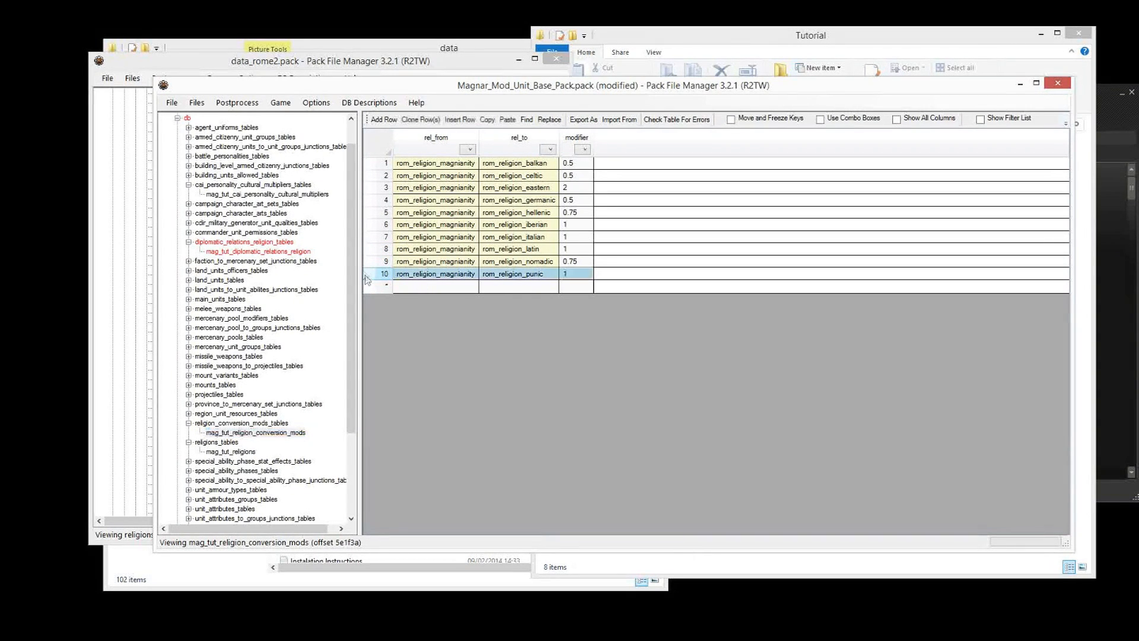
left_click(409, 121)
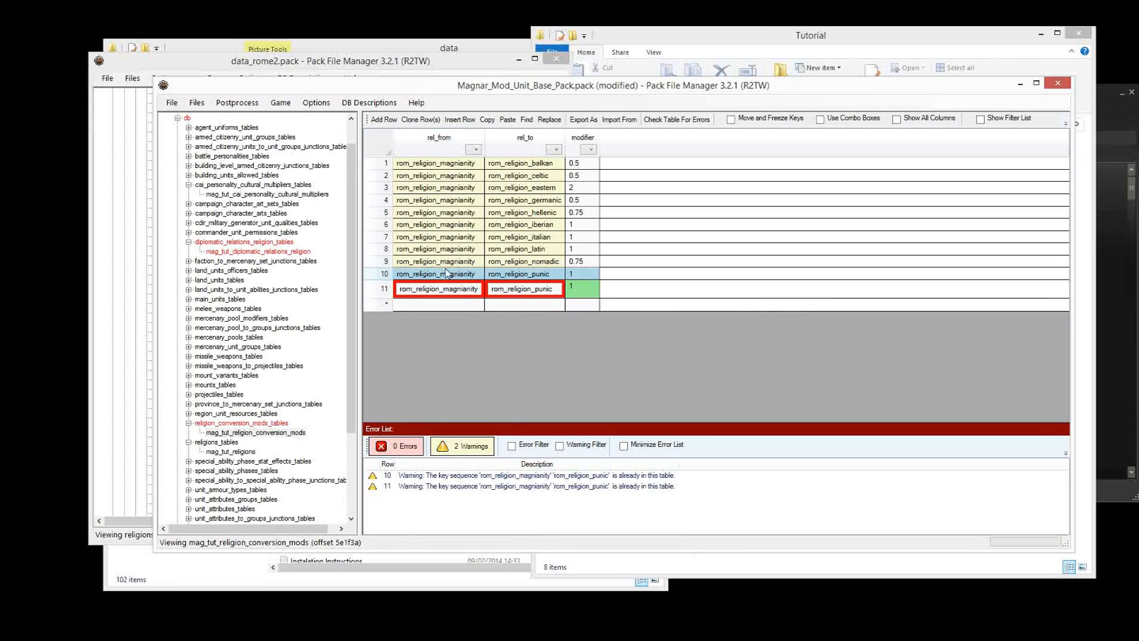
left_click(274, 252)
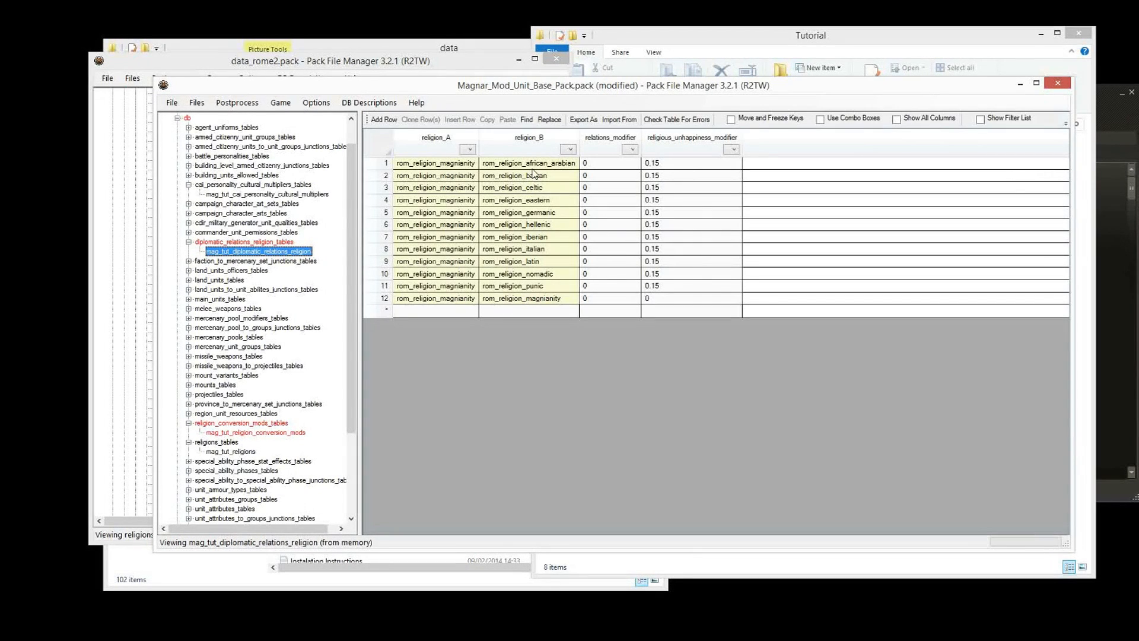
left_click(531, 169)
left_click(282, 435)
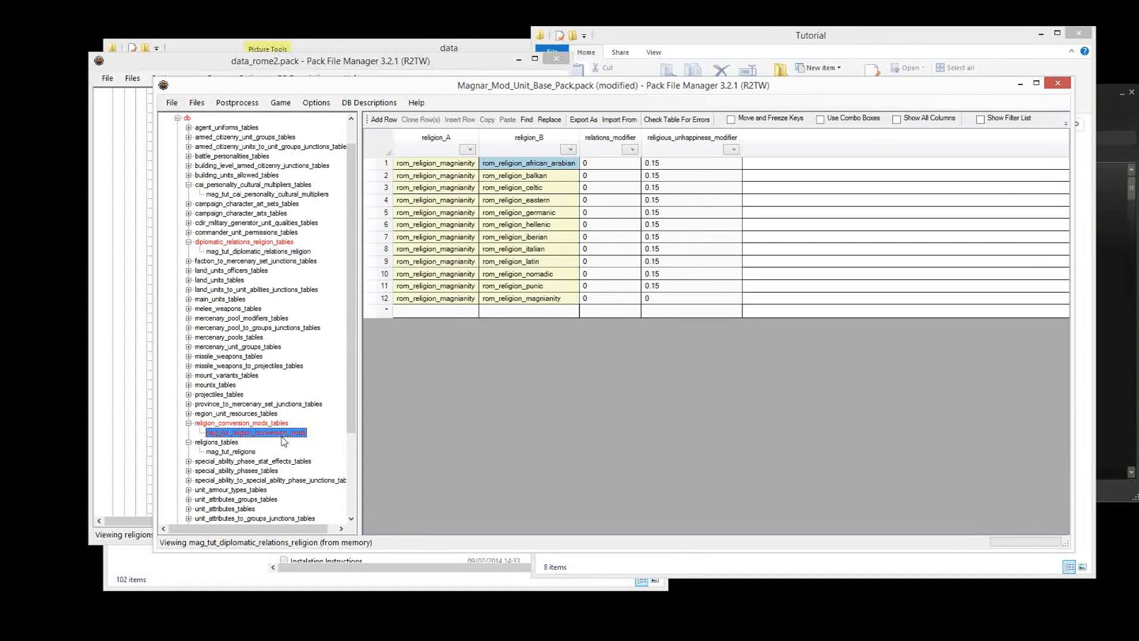
left_click(520, 287)
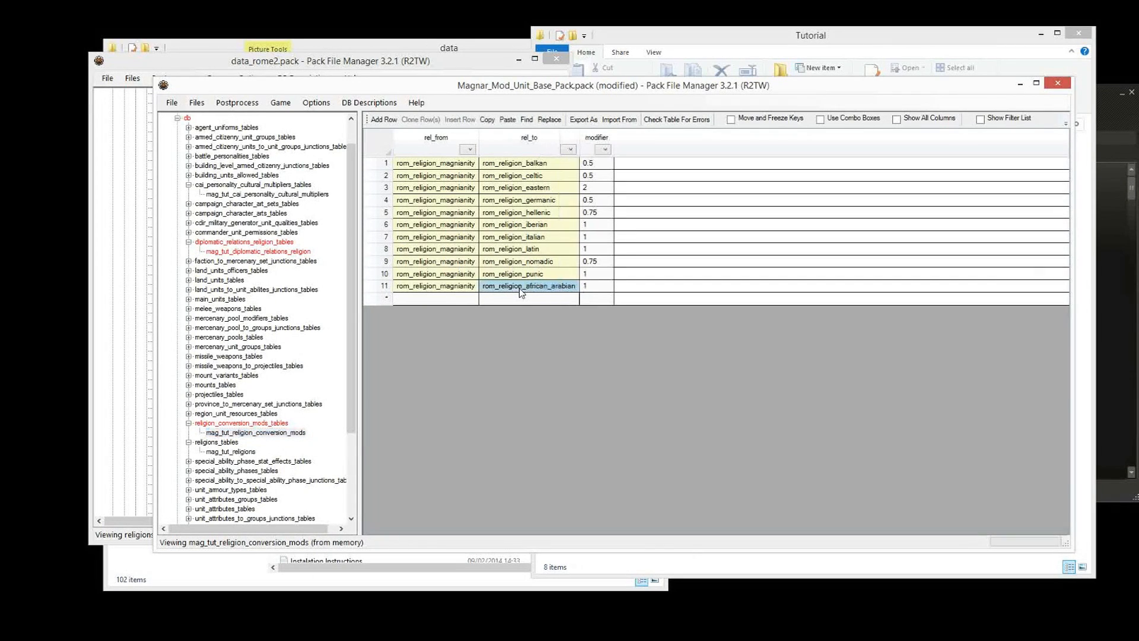
Step: Review the rom_religion_magnianity rows in the religion conversion and diplomatic relations tables
left_click(536, 189)
left_click_drag(547, 164, 544, 290)
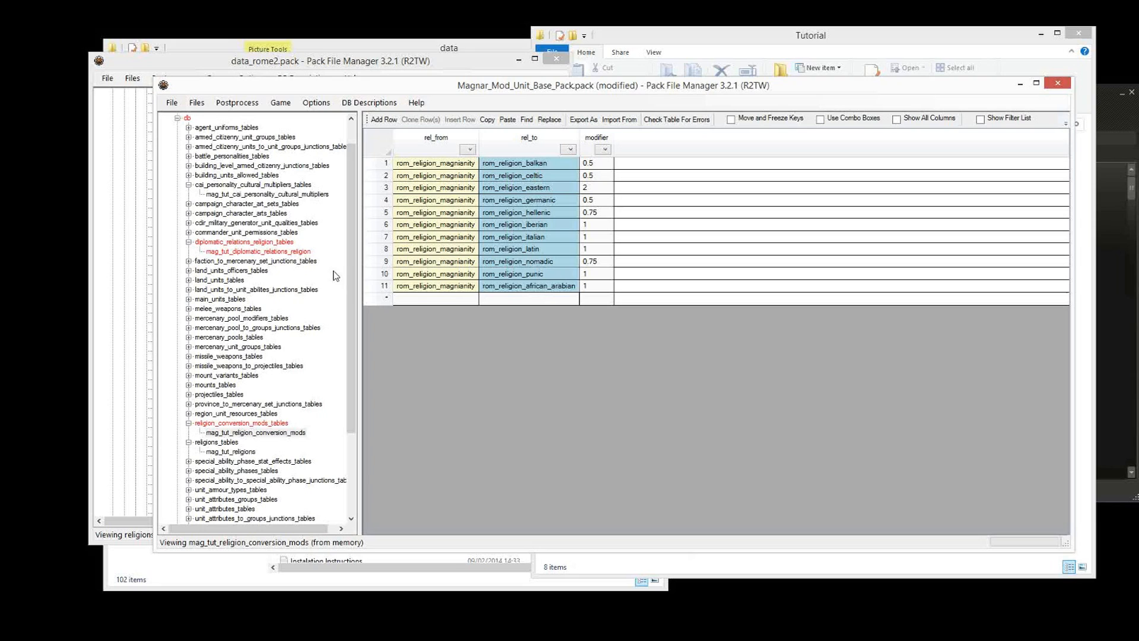
left_click_drag(429, 206, 428, 238)
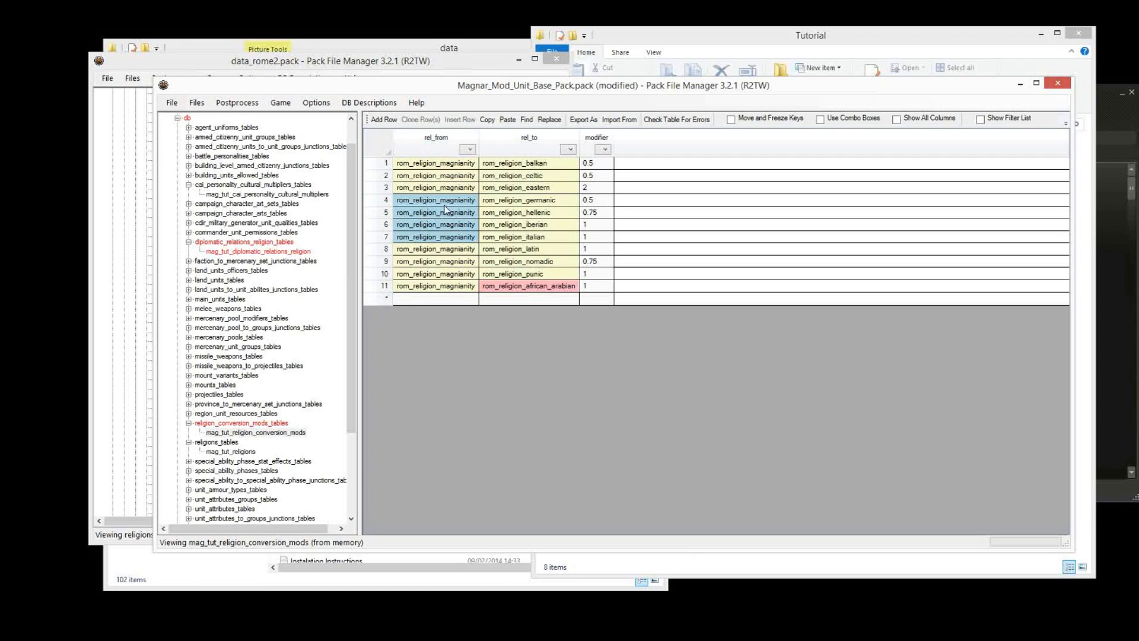
left_click(245, 358)
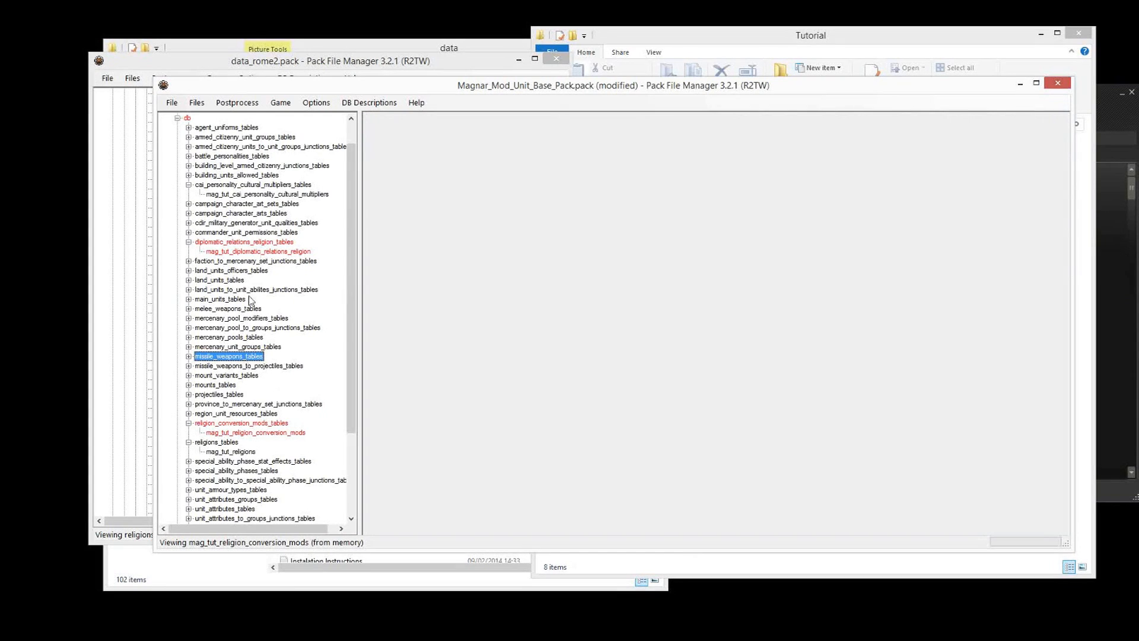
left_click(263, 253)
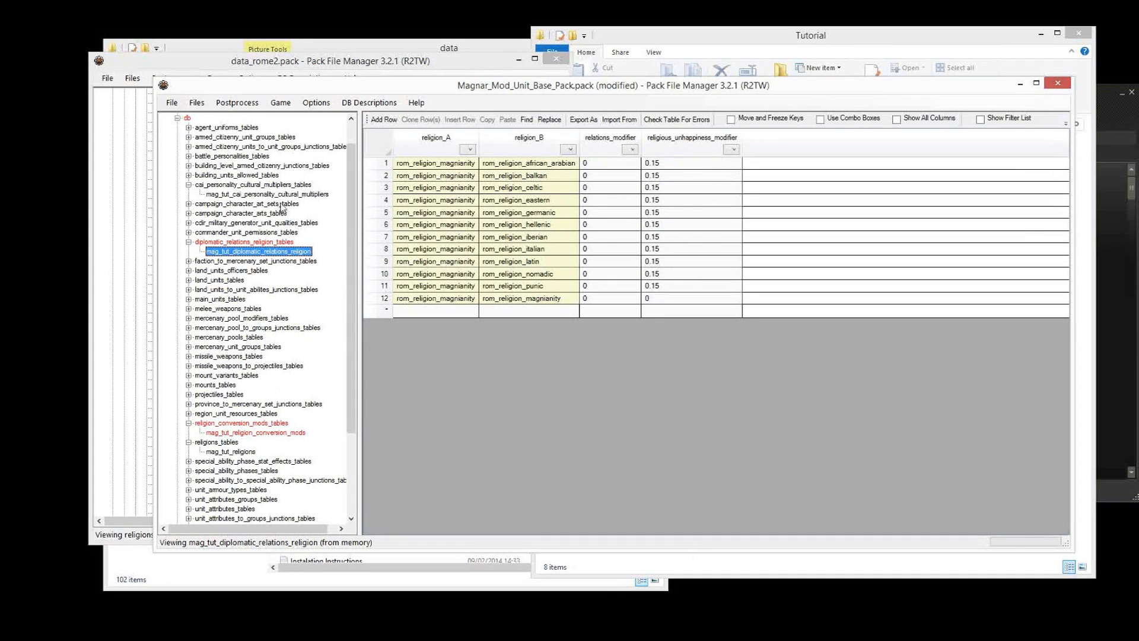
left_click(446, 228)
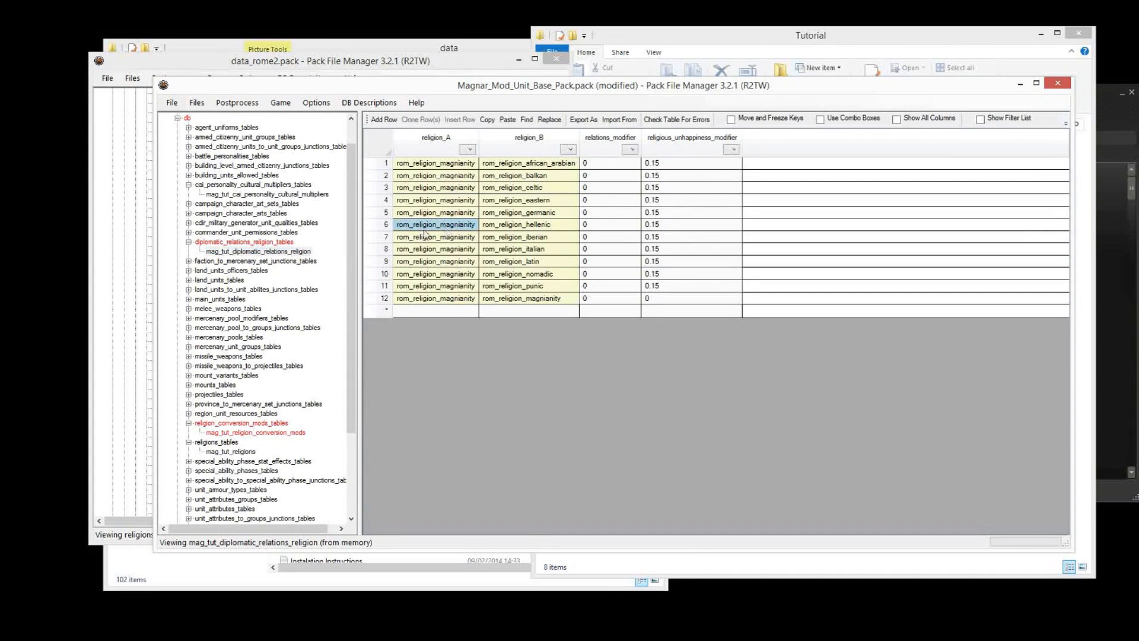
Step: Open the mag_tut_cai_personality_cultural_multipliers table and save the mod pack
left_click(248, 195)
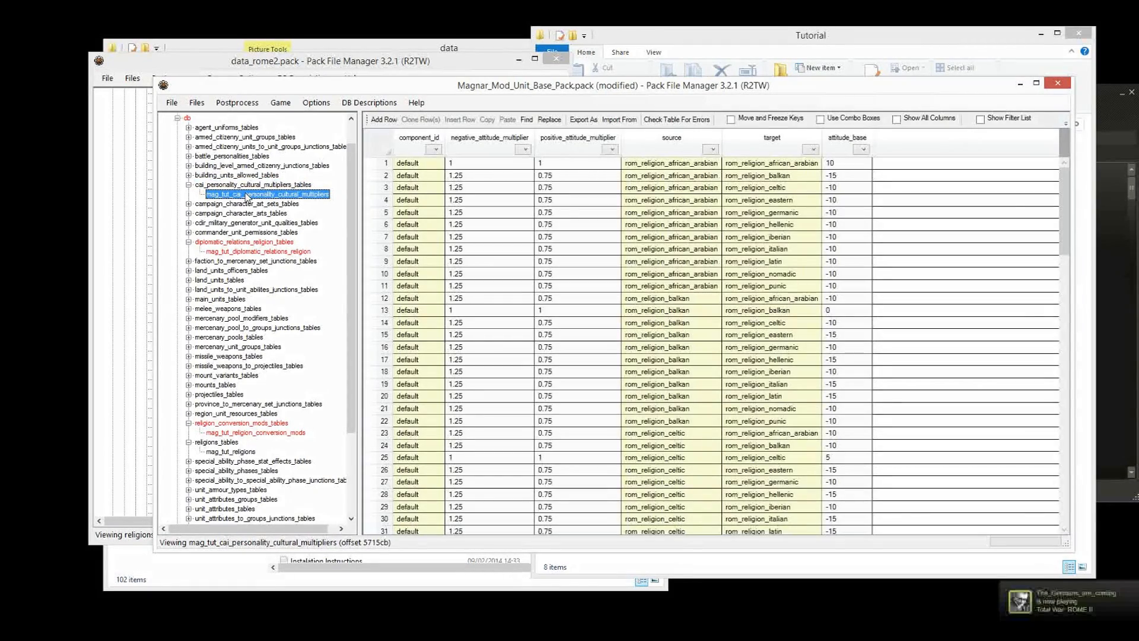
key("ctrl+s")
left_click(623, 229)
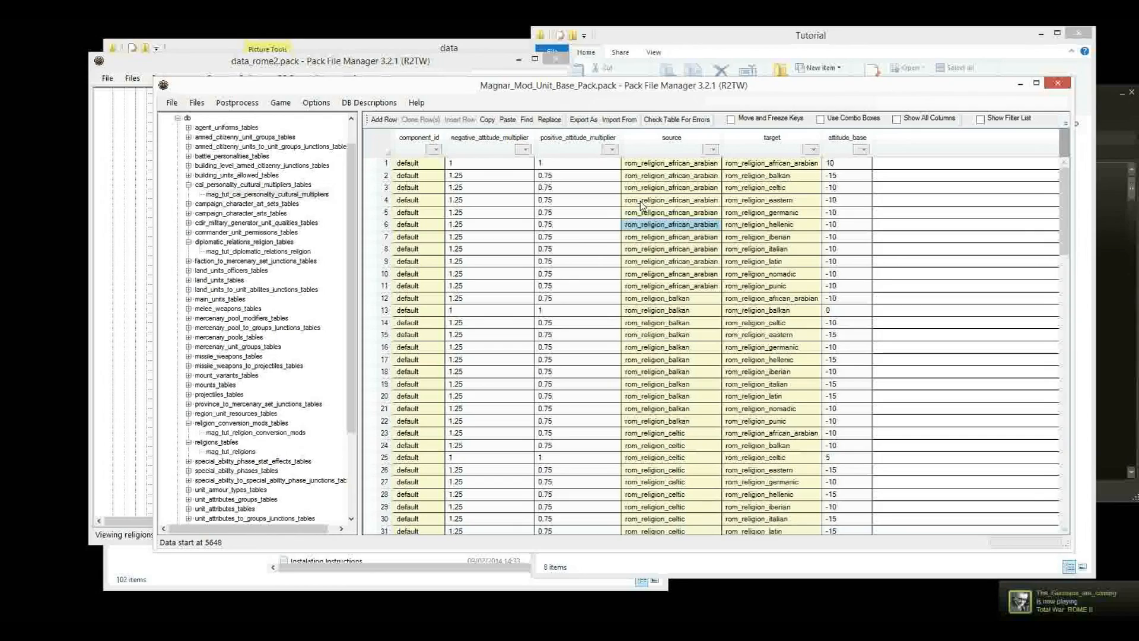
Step: Examine the attitude_base values, the negative and positive attitude multipliers, and the source religions in the cultural multipliers table
left_click(321, 215)
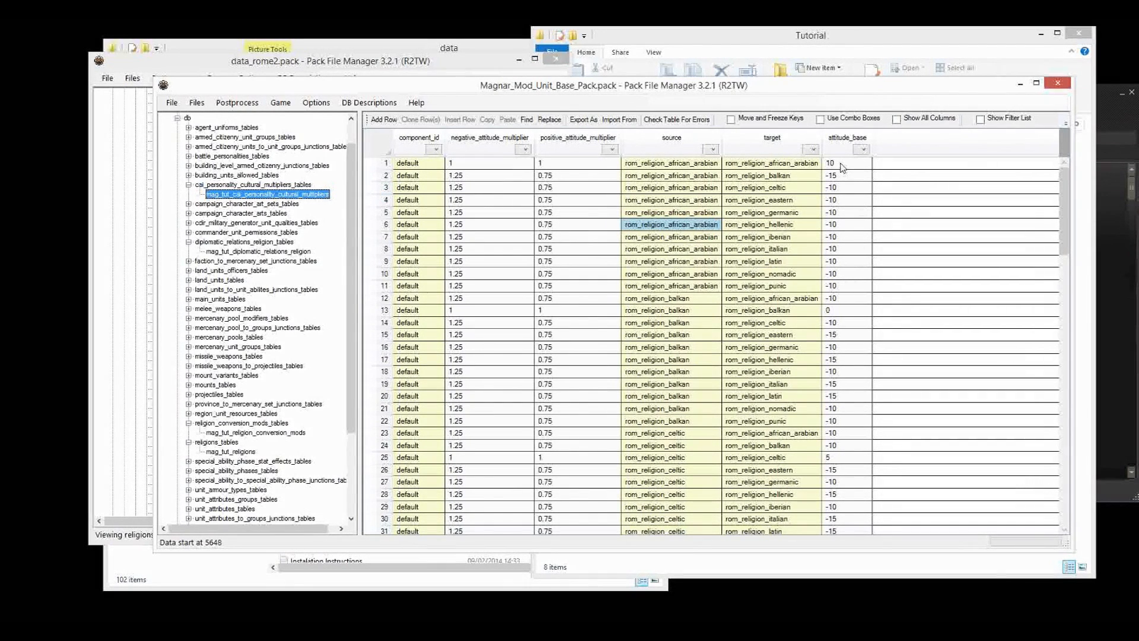
left_click_drag(855, 191, 858, 423)
left_click_drag(1062, 222, 1062, 249)
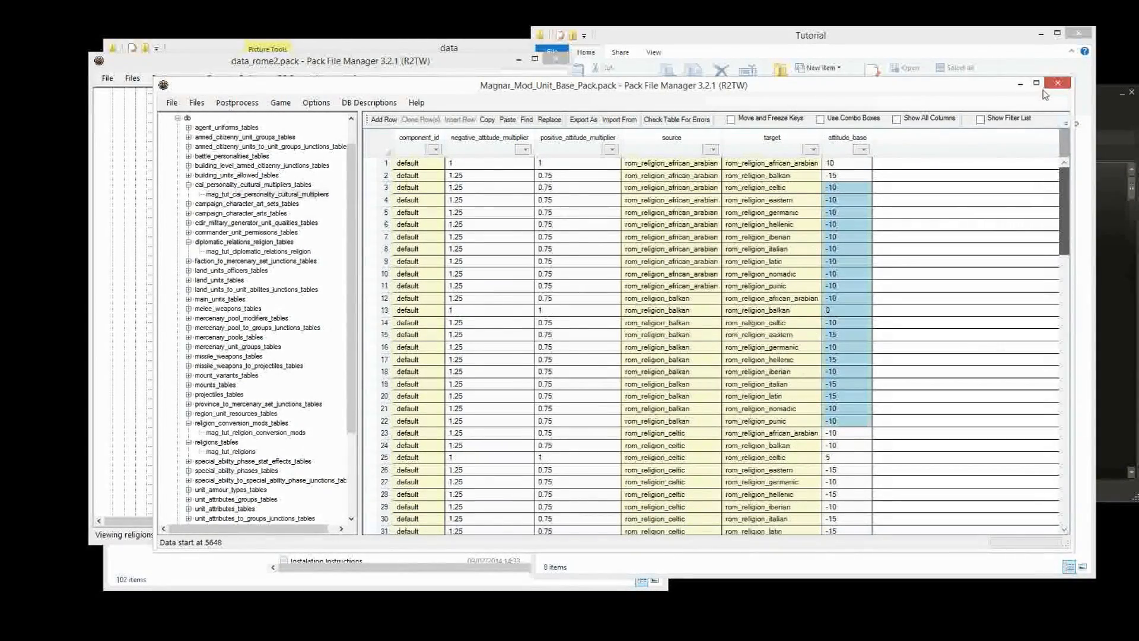
left_click(600, 274)
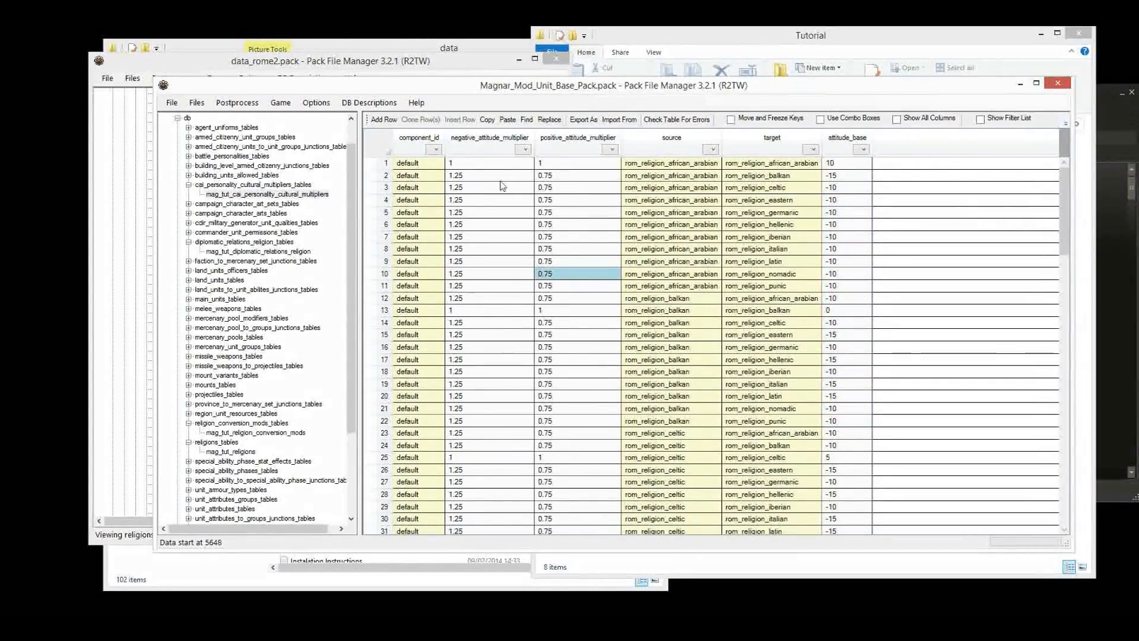
left_click_drag(493, 167, 590, 342)
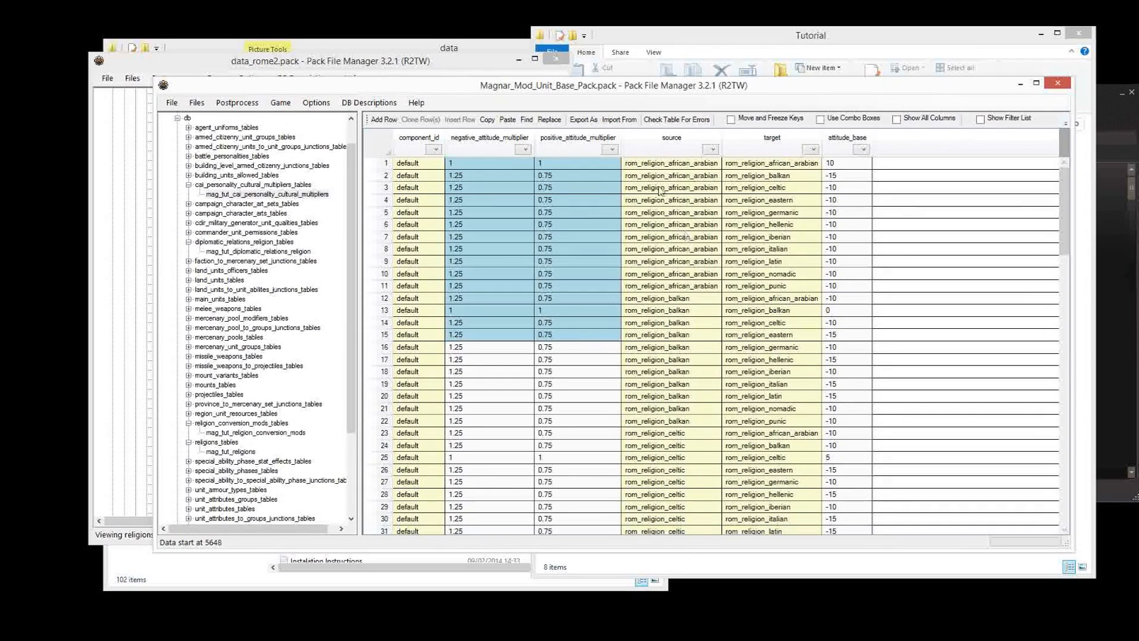
left_click_drag(691, 172, 650, 288)
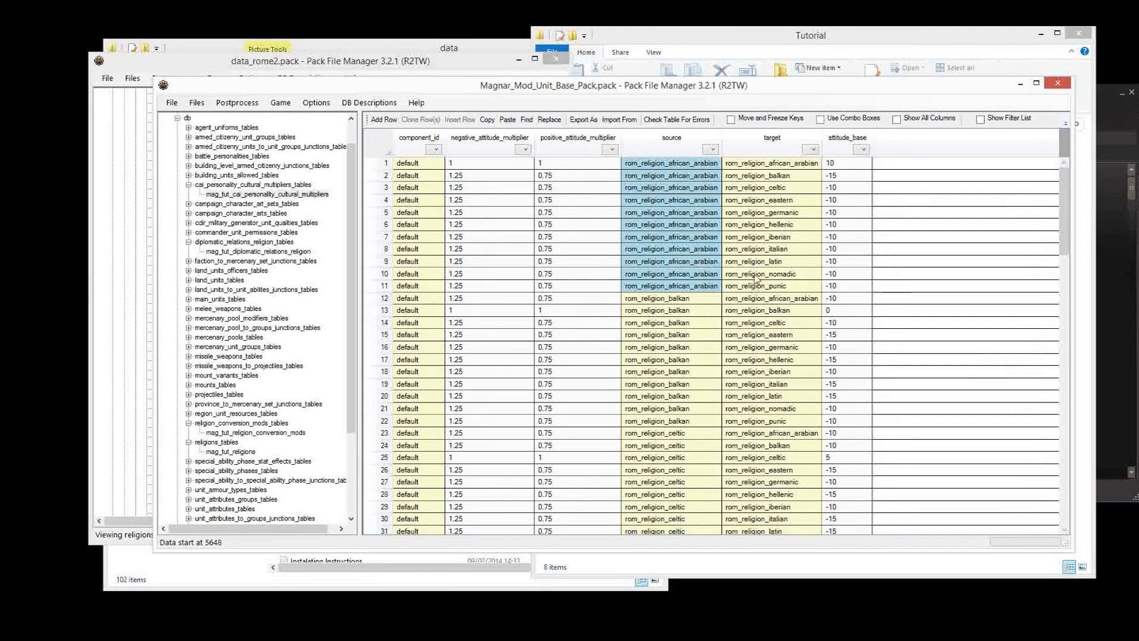
Step: Set the source of rows 1 to 11 to rom_religion_magnianity and delete every row from row 12 to the table's end
type("rom_religion_magnianity")
left_click(756, 236)
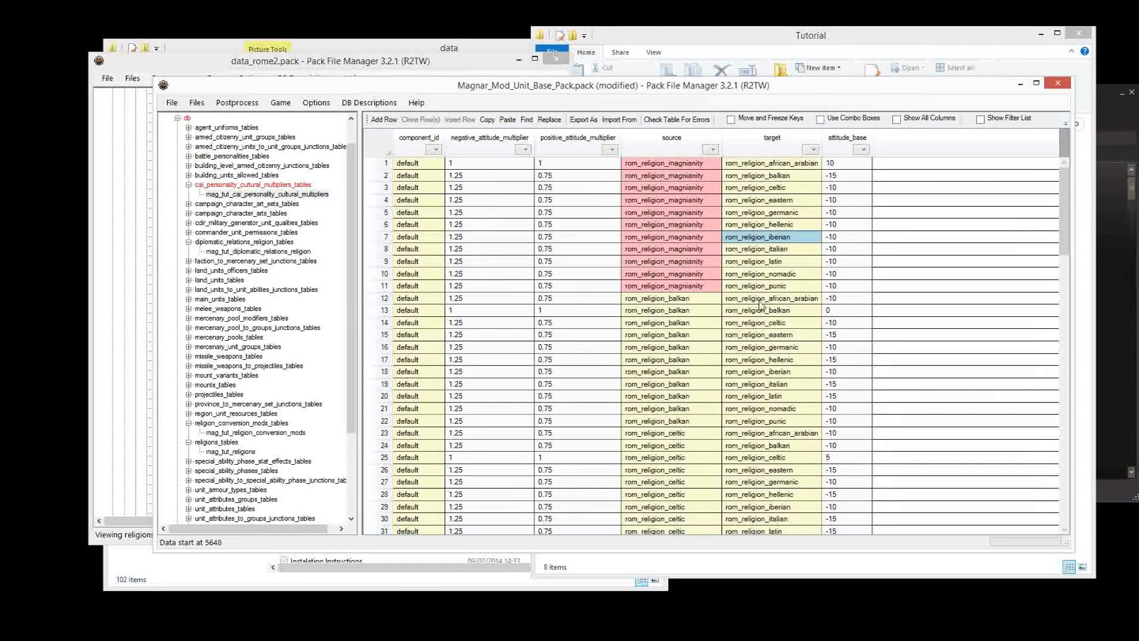
left_click(380, 299)
key("ctrl+shift+Down")
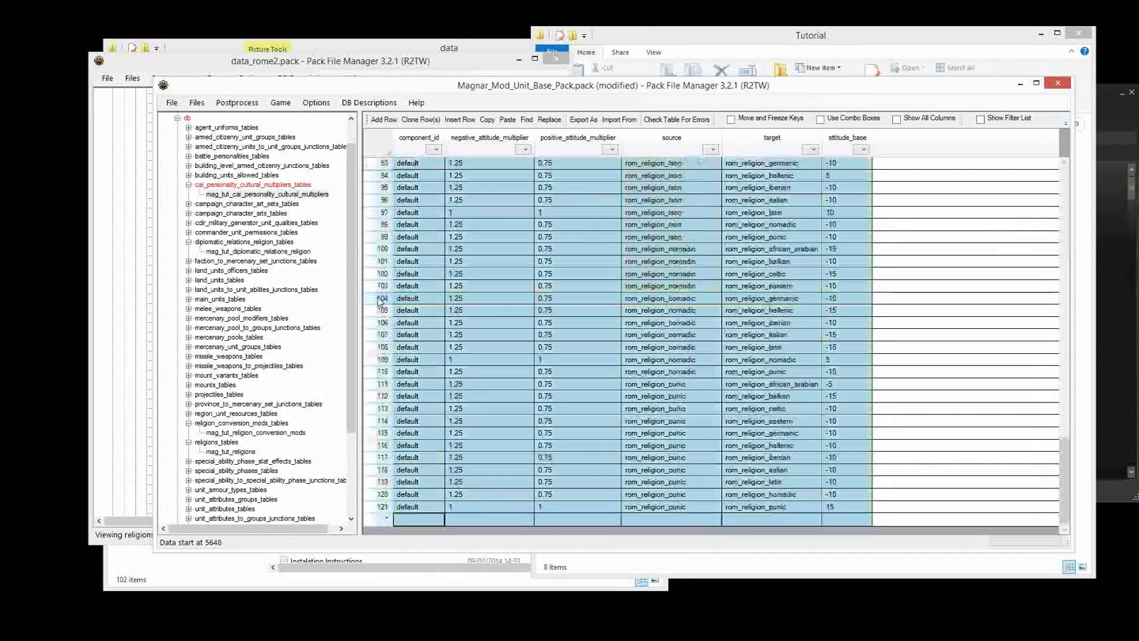
key("Delete")
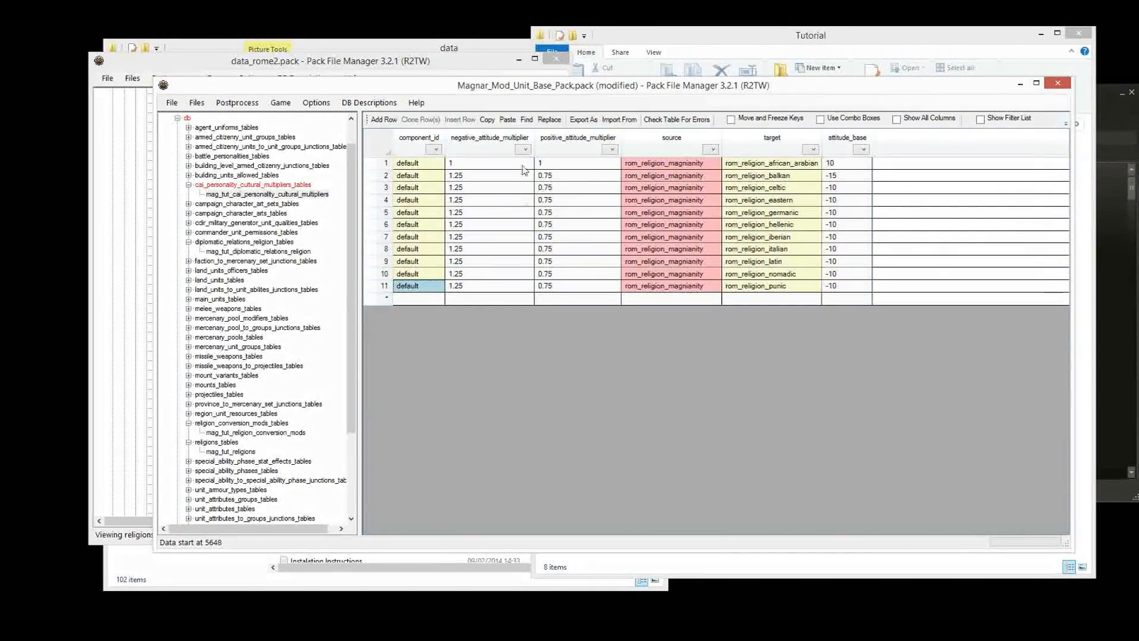
Step: Revert row 1's source to its original value to compare it with the target, and restore rom_religion_magnianity
left_click(714, 165)
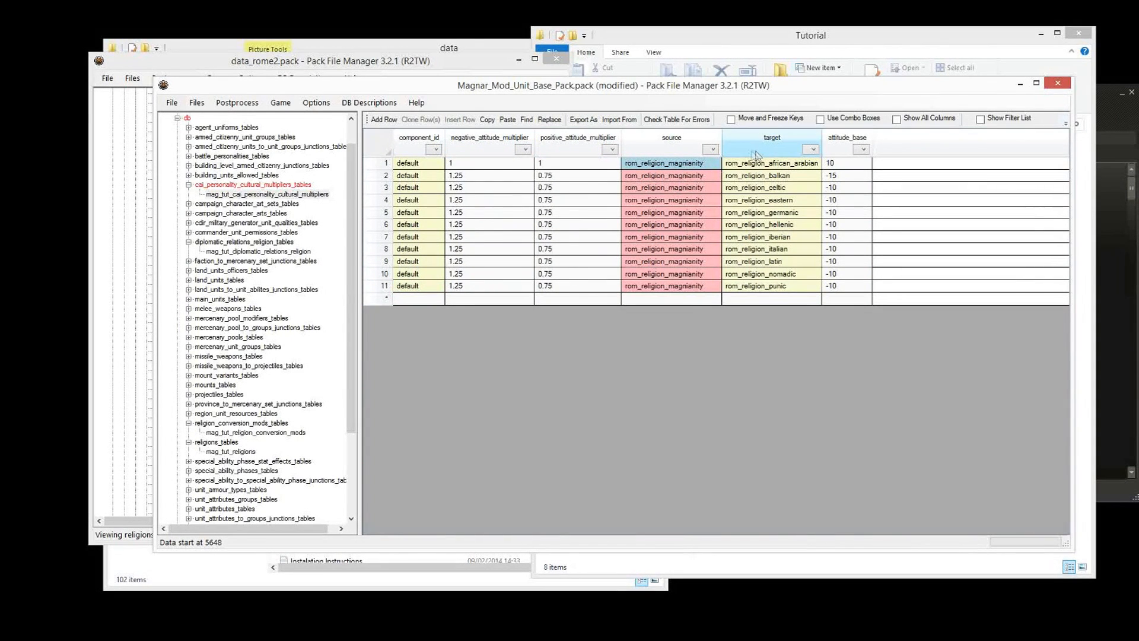
right_click(658, 164)
left_click(688, 230)
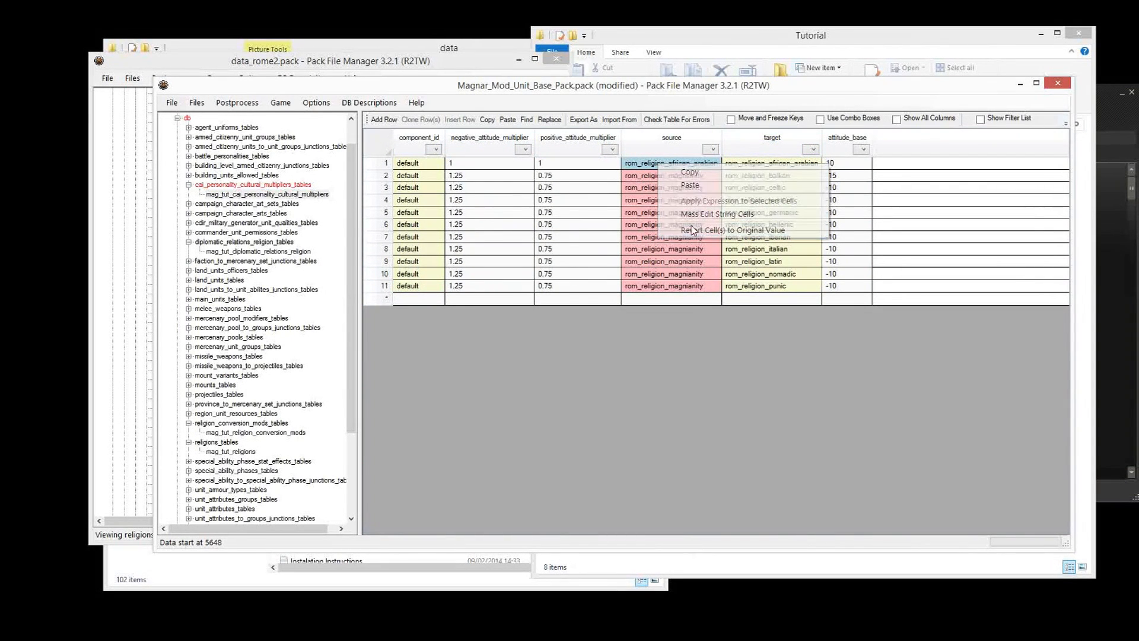
left_click(668, 225)
left_click_drag(660, 164, 822, 167)
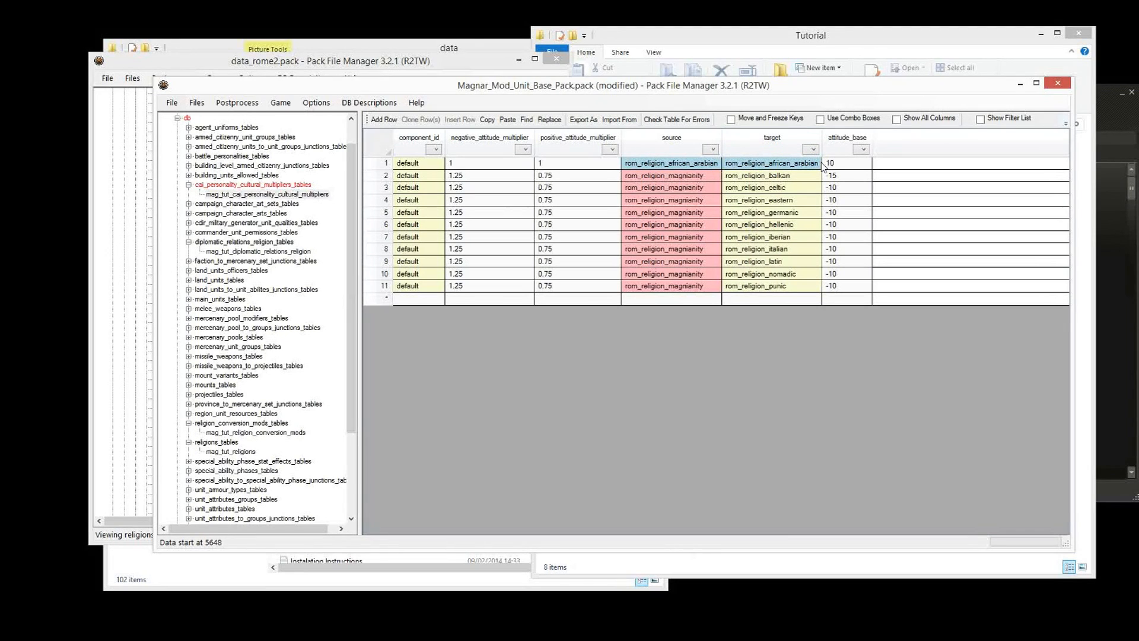
left_click_drag(712, 176, 770, 296)
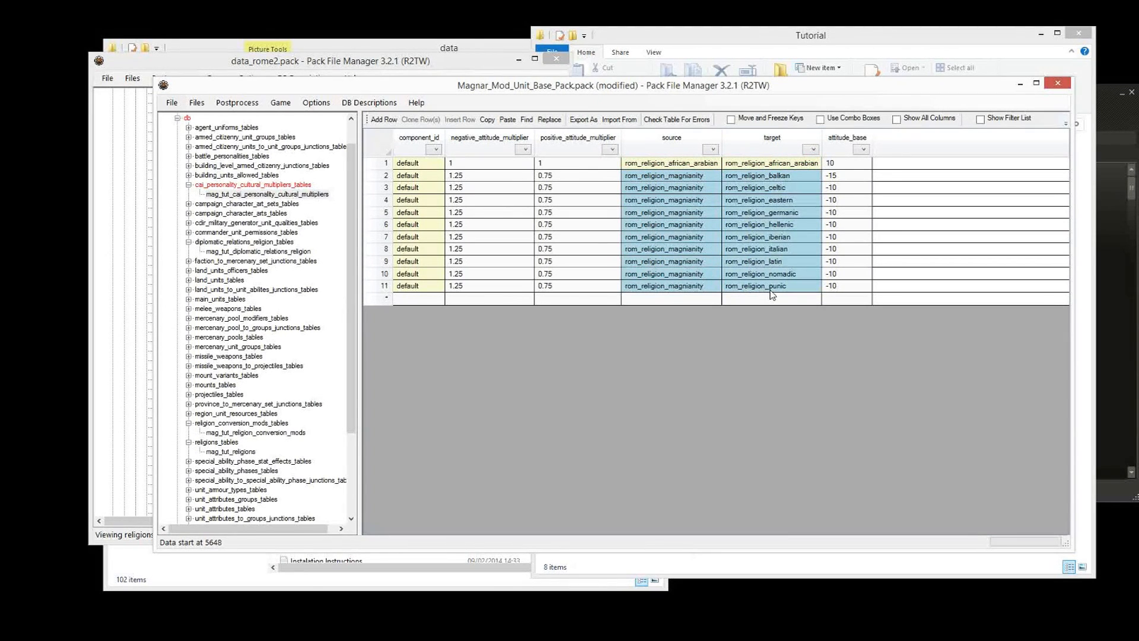
left_click(709, 165)
type("rom_religion_magnianity")
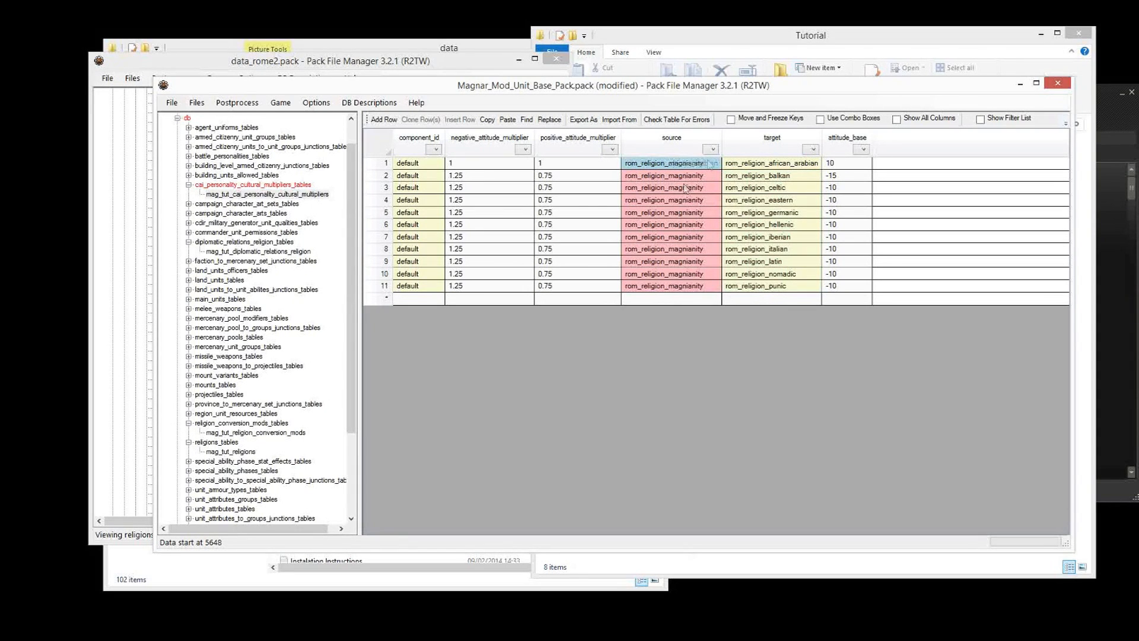
Step: Clone row 11 of the cultural multipliers table and set the new row's target to rom_religion_magnianity
left_click(380, 300)
left_click(381, 285)
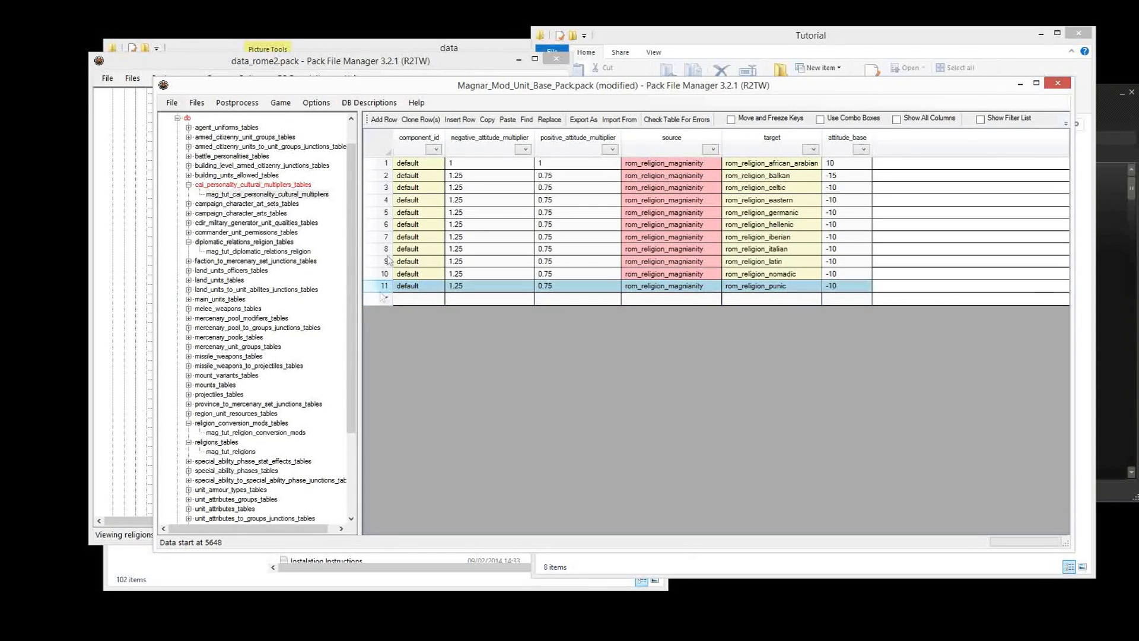
left_click(424, 114)
left_click(779, 308)
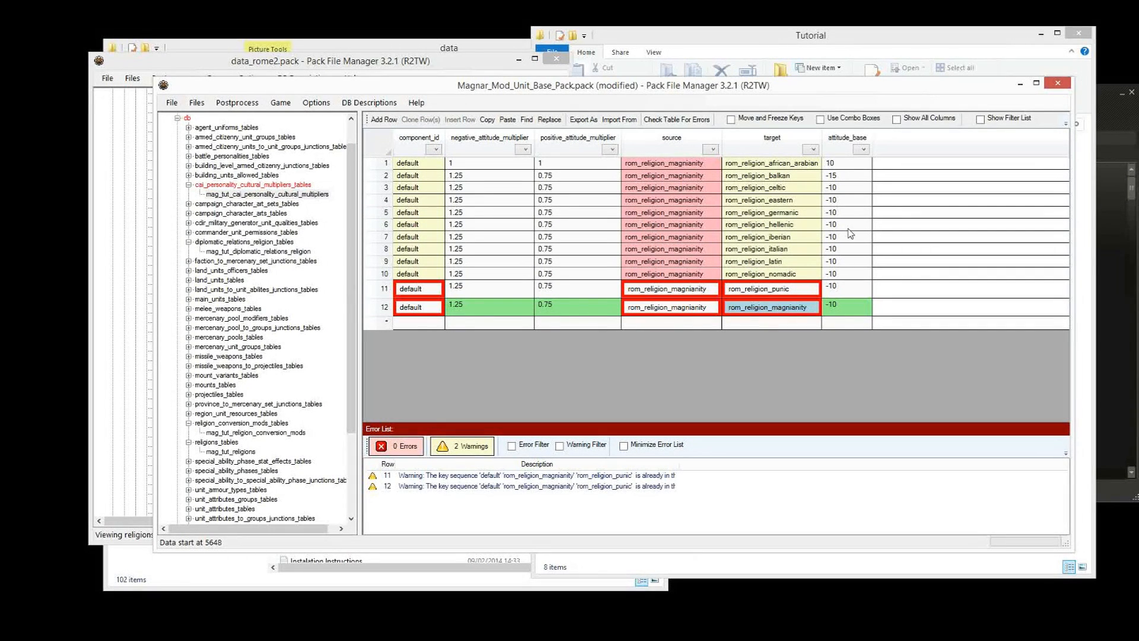
Step: Set attitude_base to 10 in row 12 and to -10 in the rom_religion_african_arabian row
left_click(852, 165)
left_click(841, 307)
type("10")
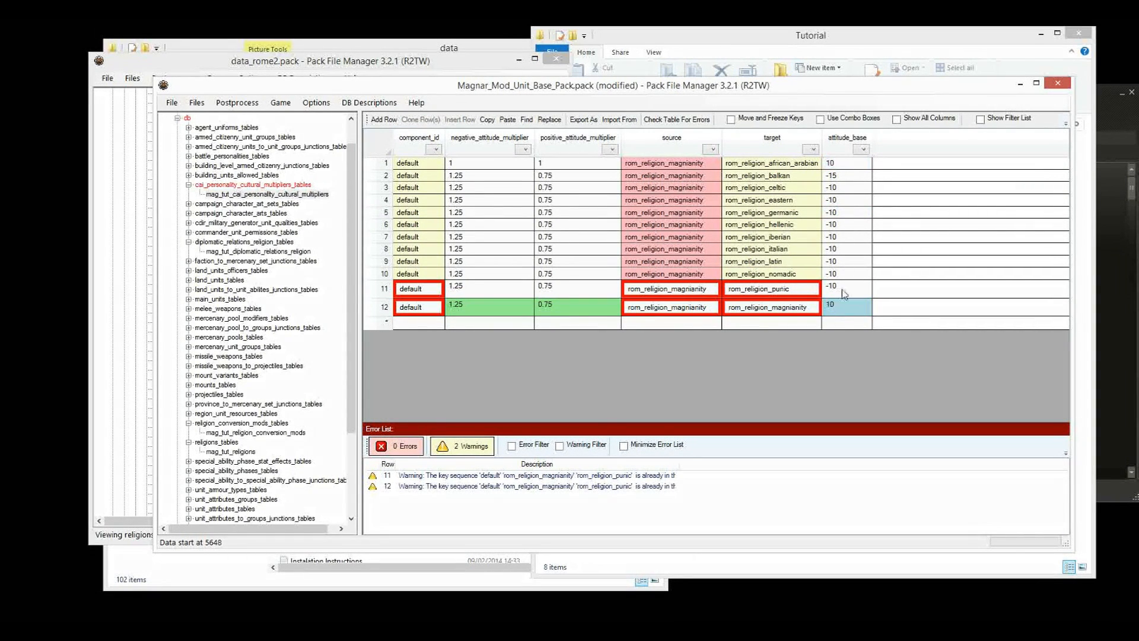
left_click(853, 163)
type("-")
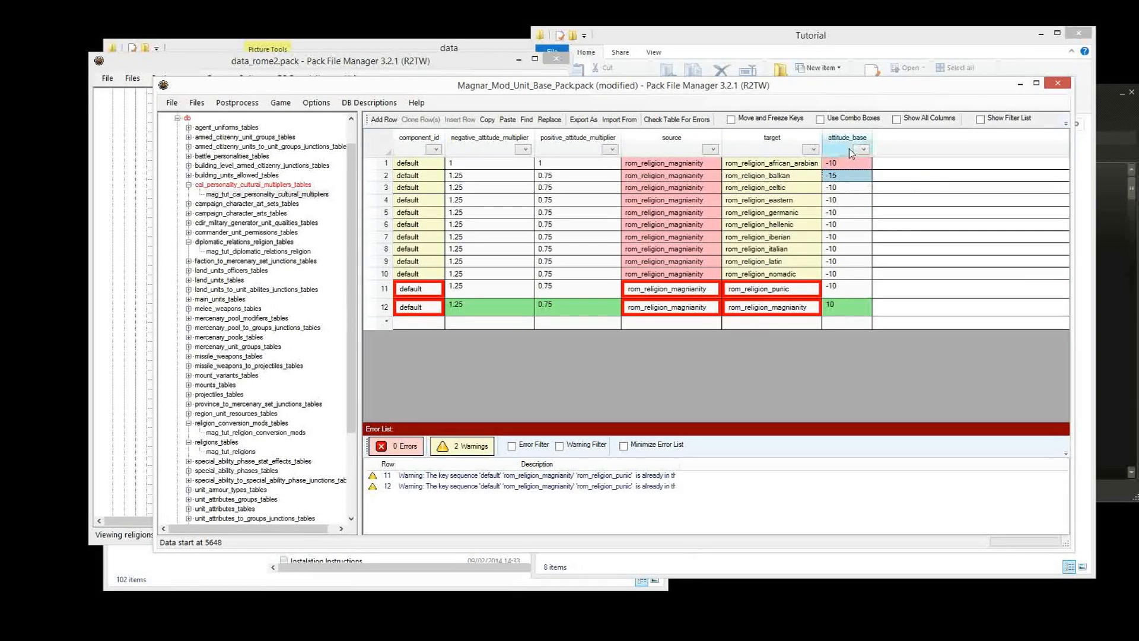
Step: Review the component_id entries and the source and target religions in the cultural multipliers table
left_click(636, 226)
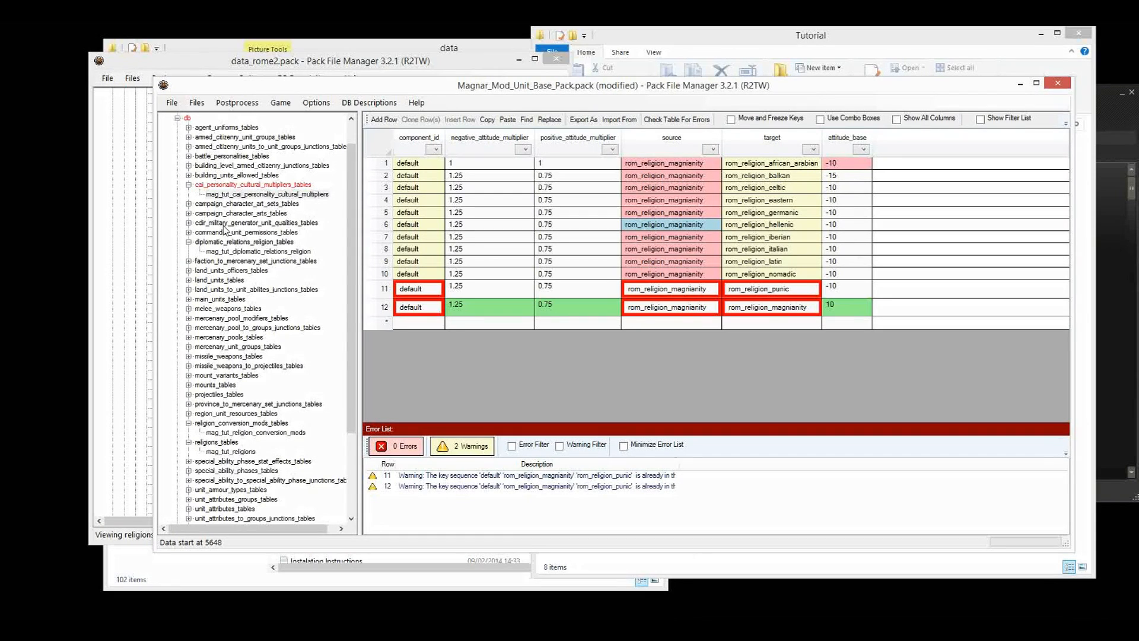
left_click_drag(409, 189, 422, 255)
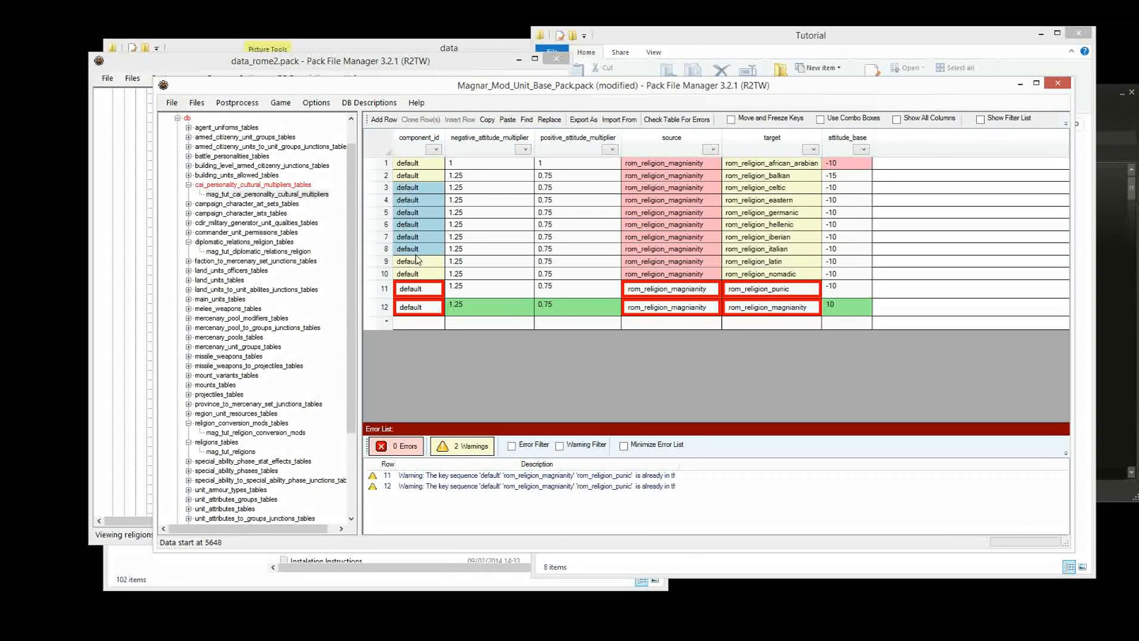
left_click_drag(403, 163, 431, 308)
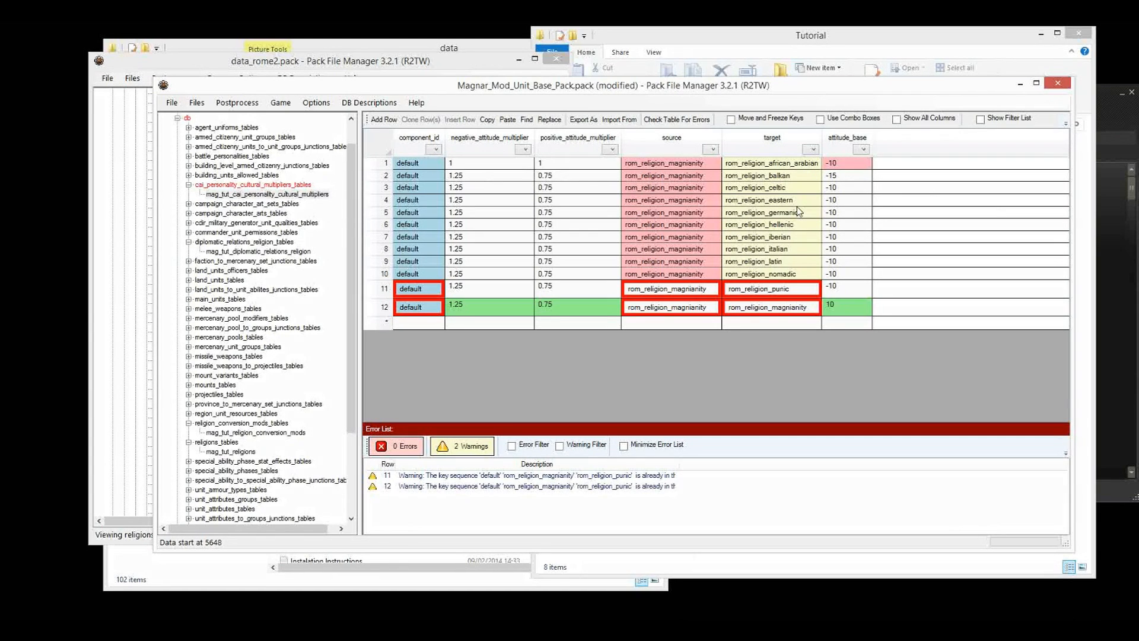
left_click_drag(696, 177, 665, 239)
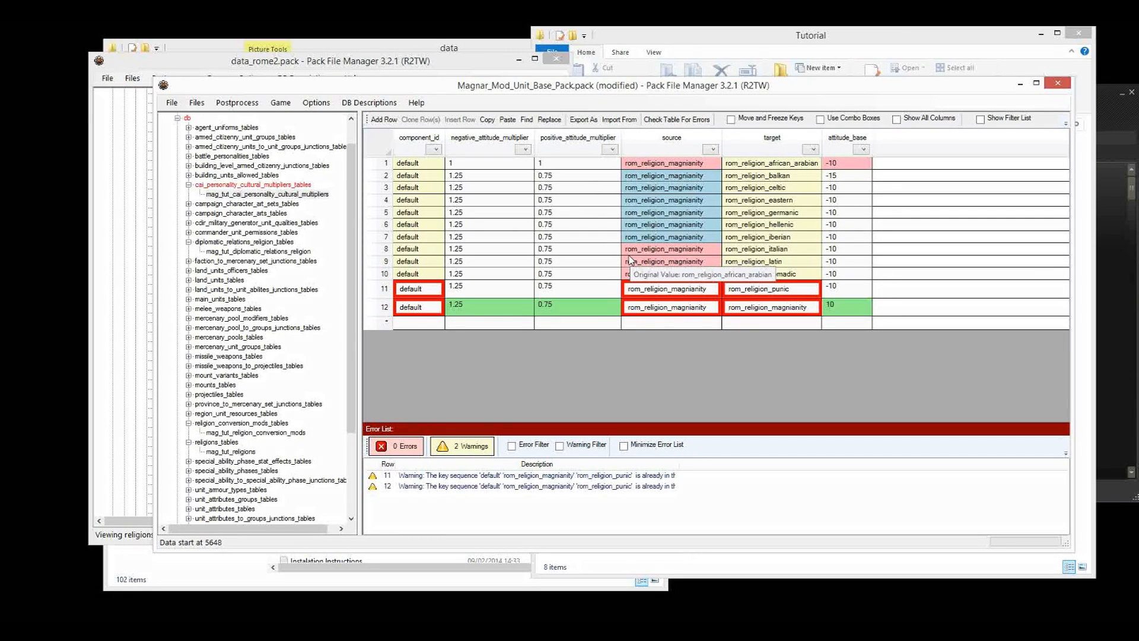
left_click(682, 213)
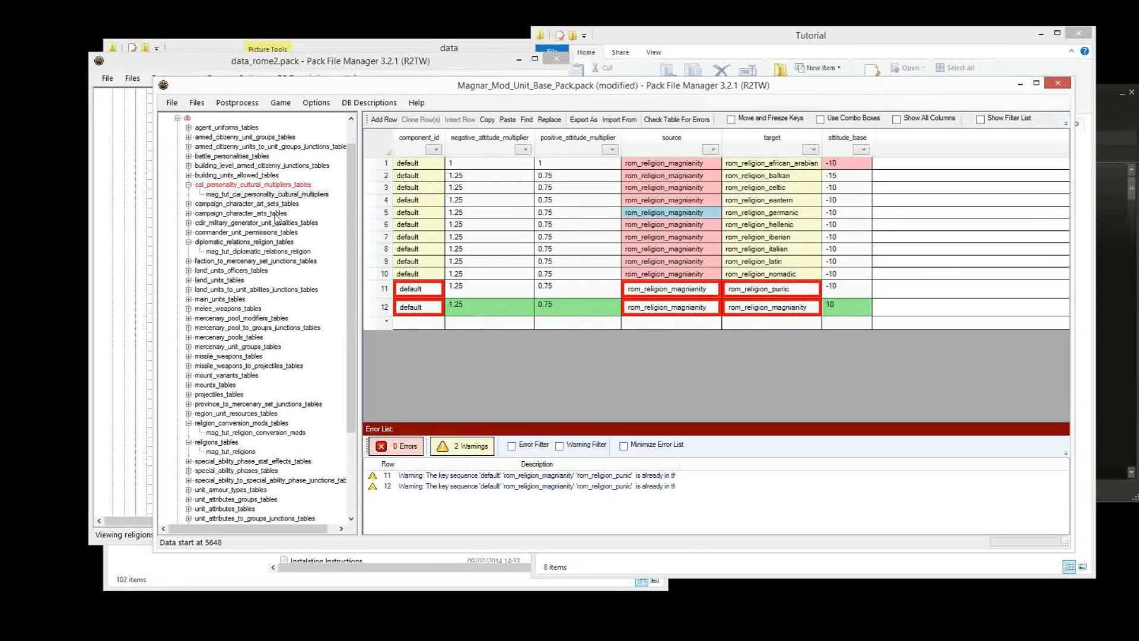
key("Right")
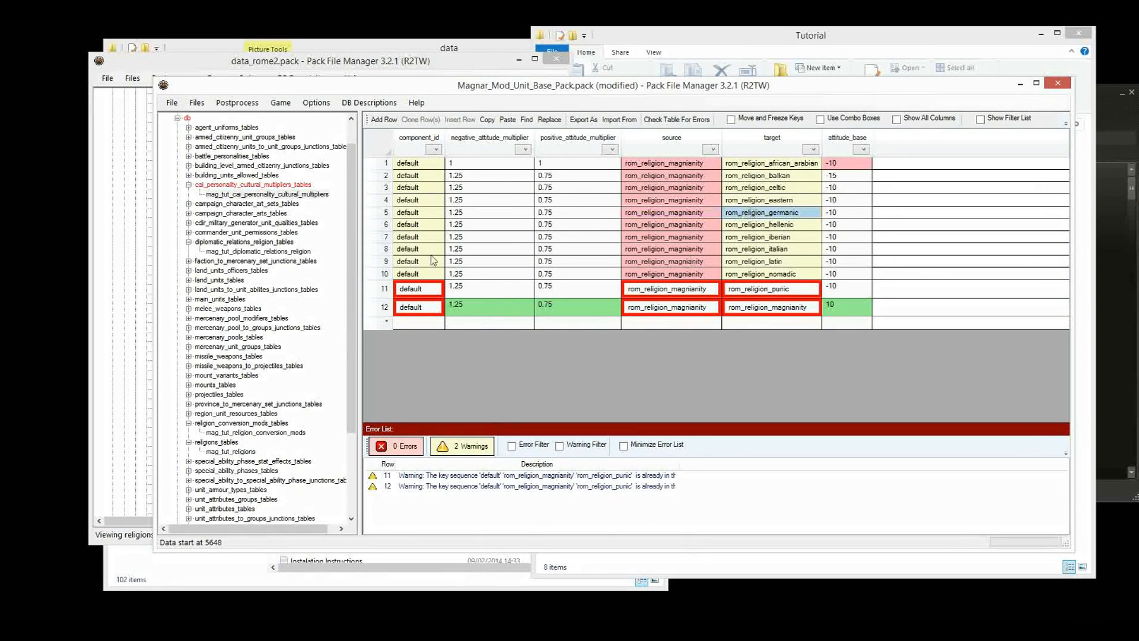
Step: Save the mod pack, collapse its main db folder and expand the db folder inside text
left_click(257, 203)
key("ctrl+s")
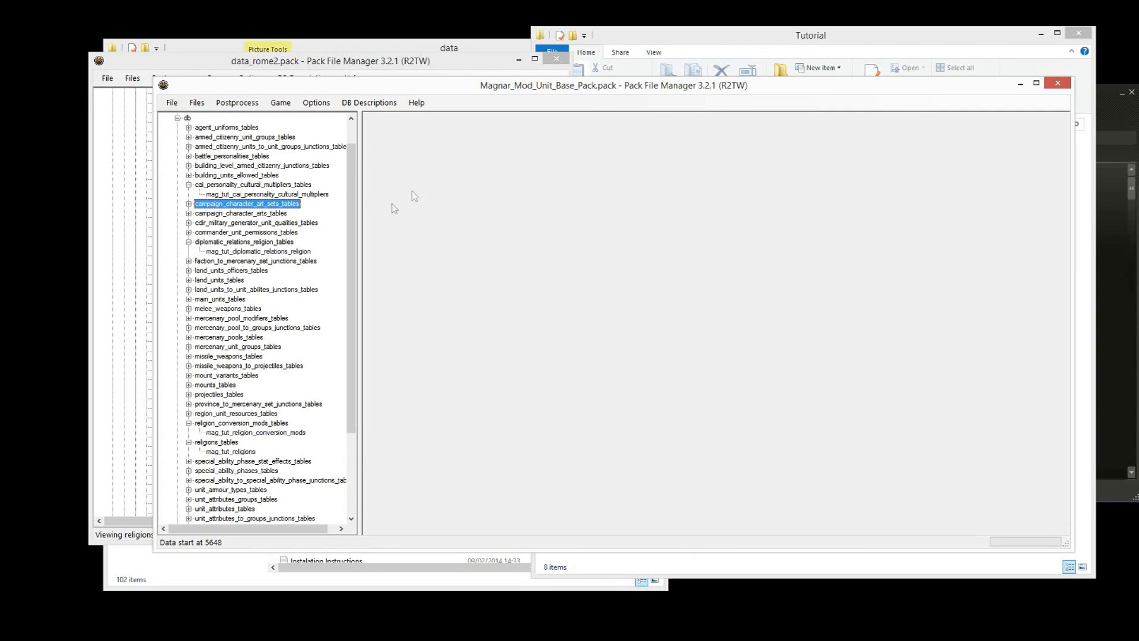
scroll(348, 170, "up", 1)
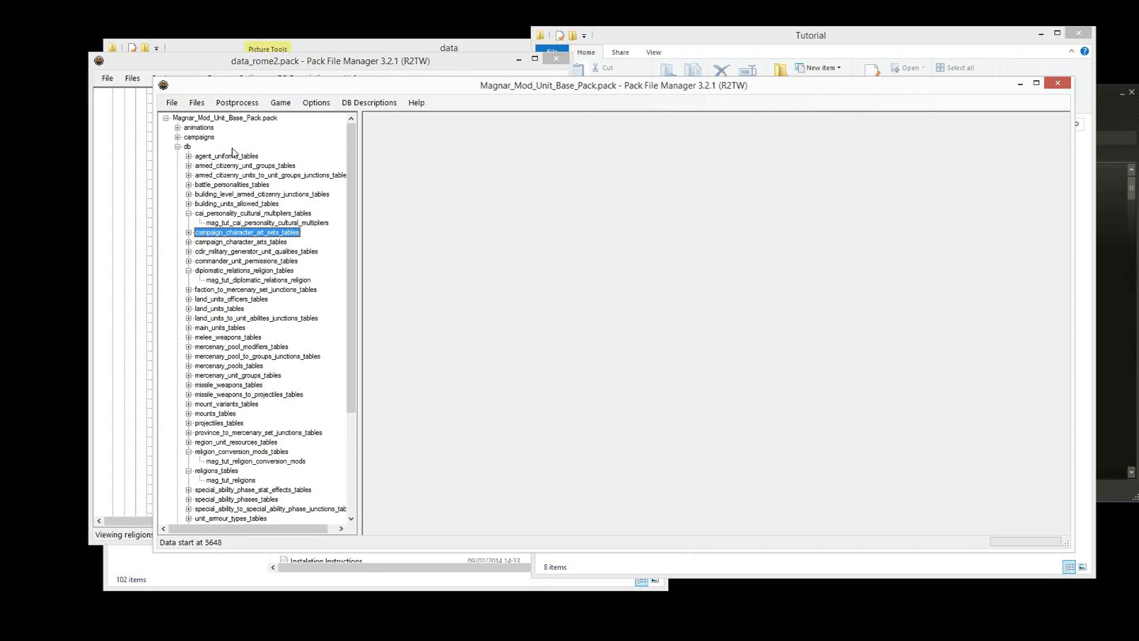
left_click(177, 147)
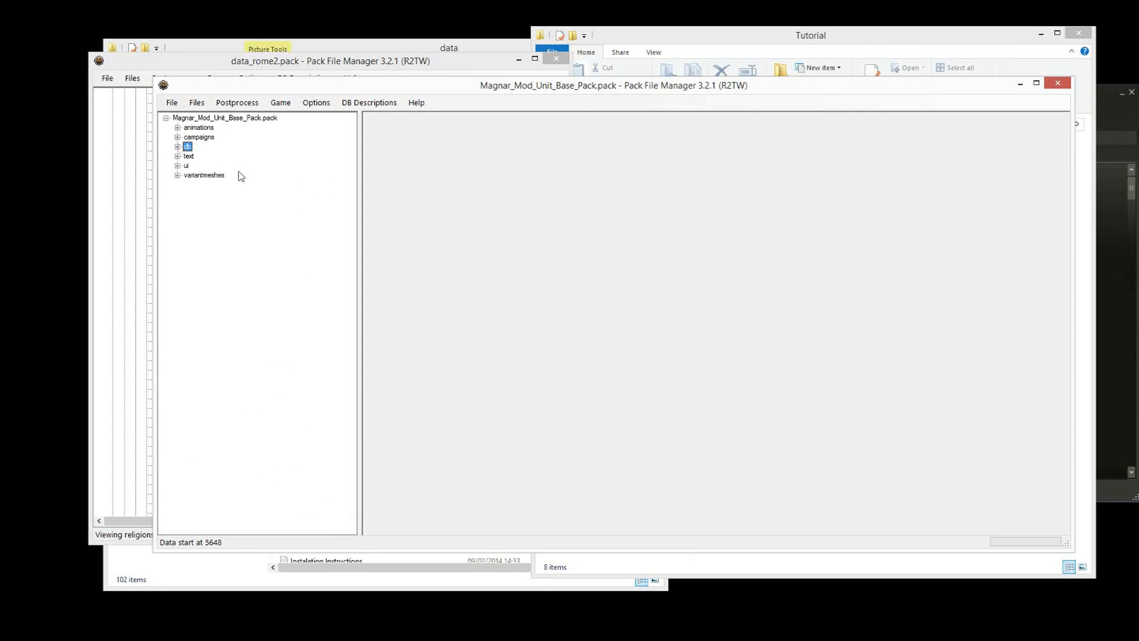
left_click(177, 156)
left_click(189, 166)
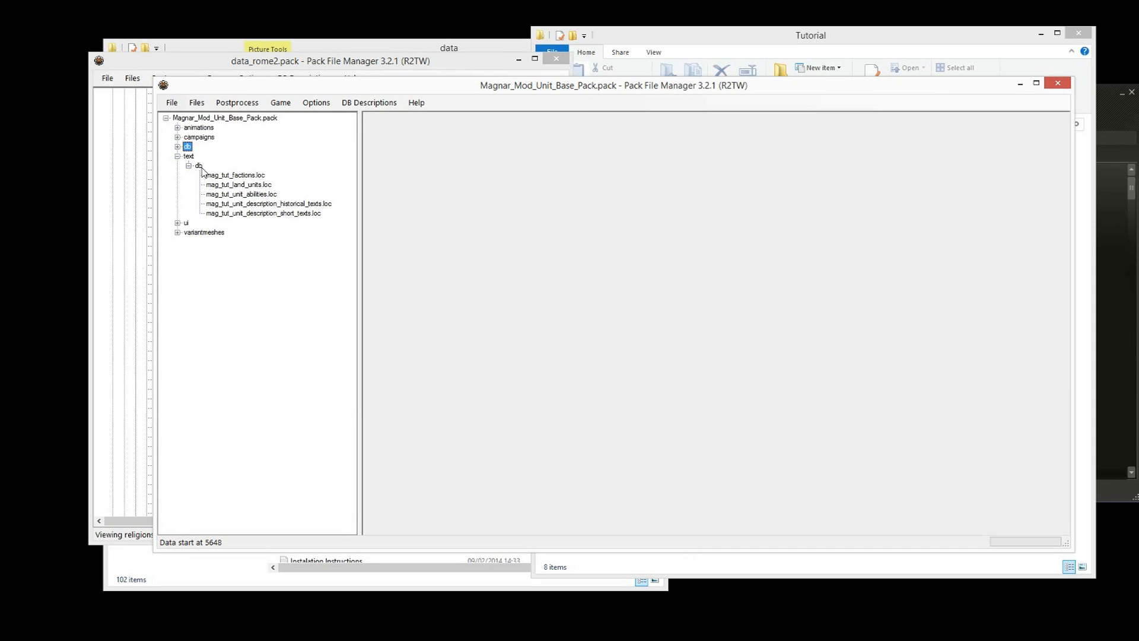
Step: Start adding files to the mod's text db folder from the local_en_rome2 pack
right_click(198, 166)
mouse_move(226, 173)
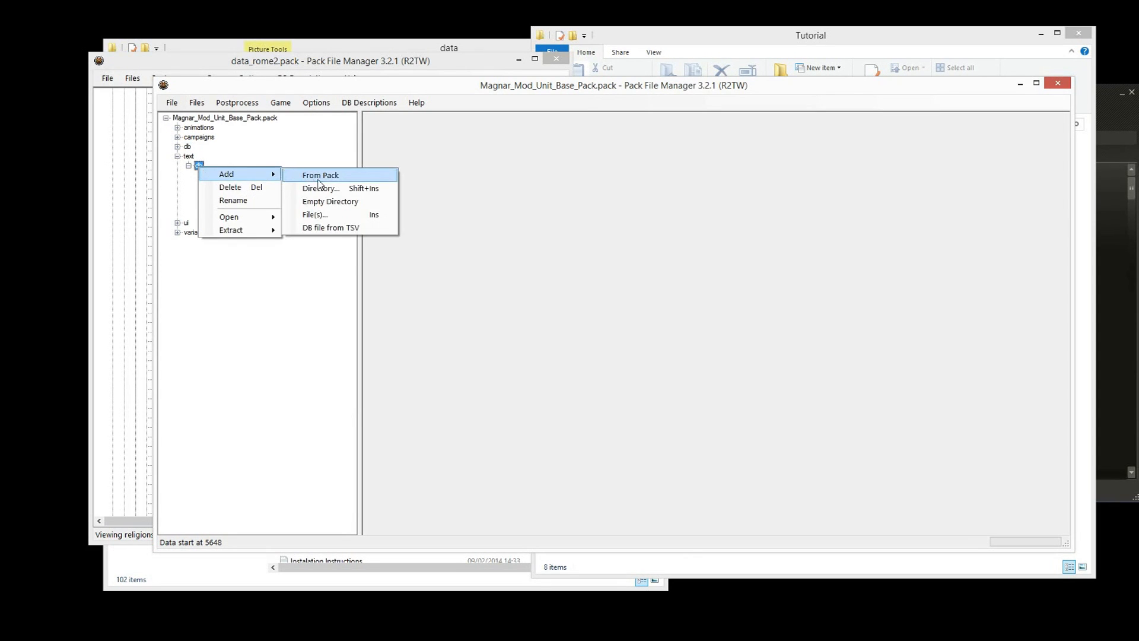
left_click(366, 231)
left_click_drag(712, 204, 719, 254)
left_click(406, 277)
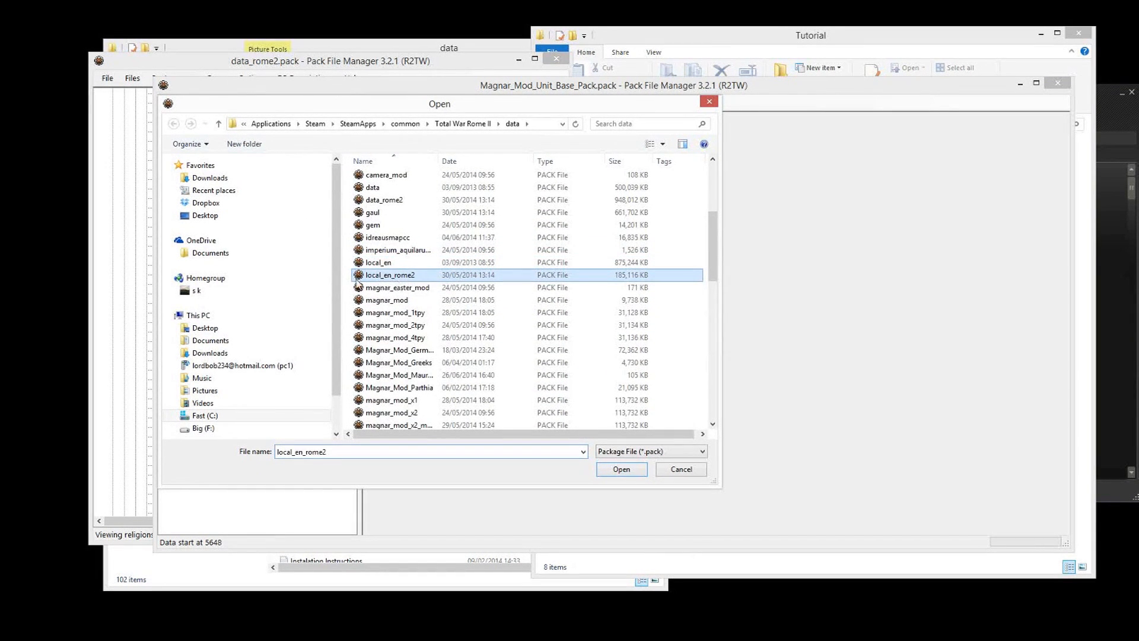
left_click(632, 472)
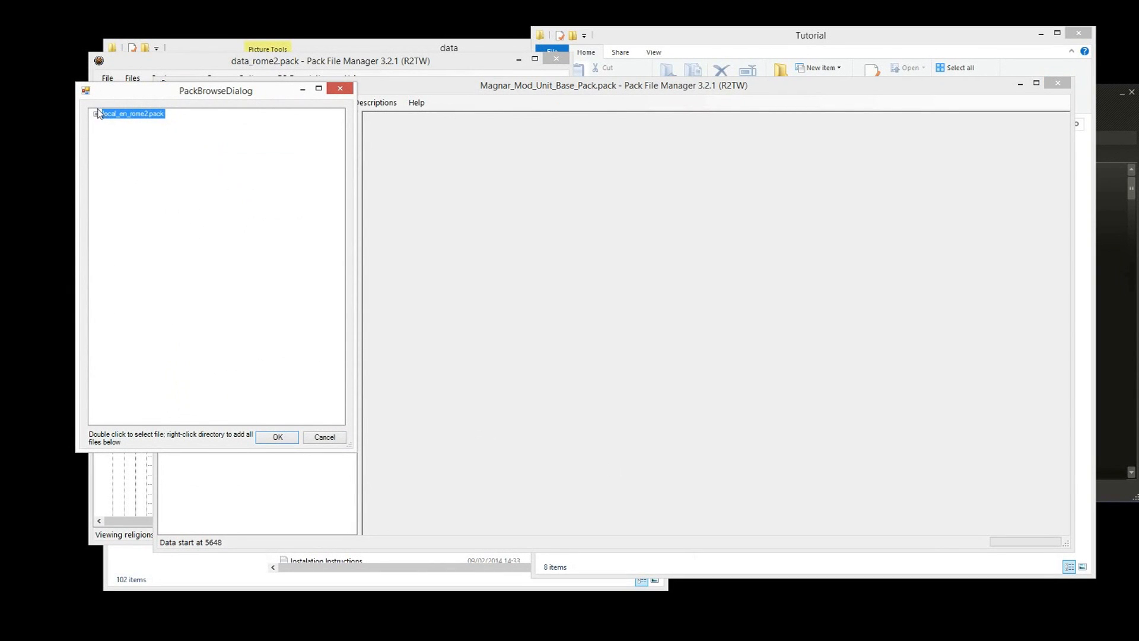
Step: Add religions.loc from the text db folder of local_en_rome2.pack and save the mod pack
left_click(95, 113)
left_click(107, 151)
left_click(118, 161)
left_click_drag(339, 152, 337, 362)
double_click(148, 239)
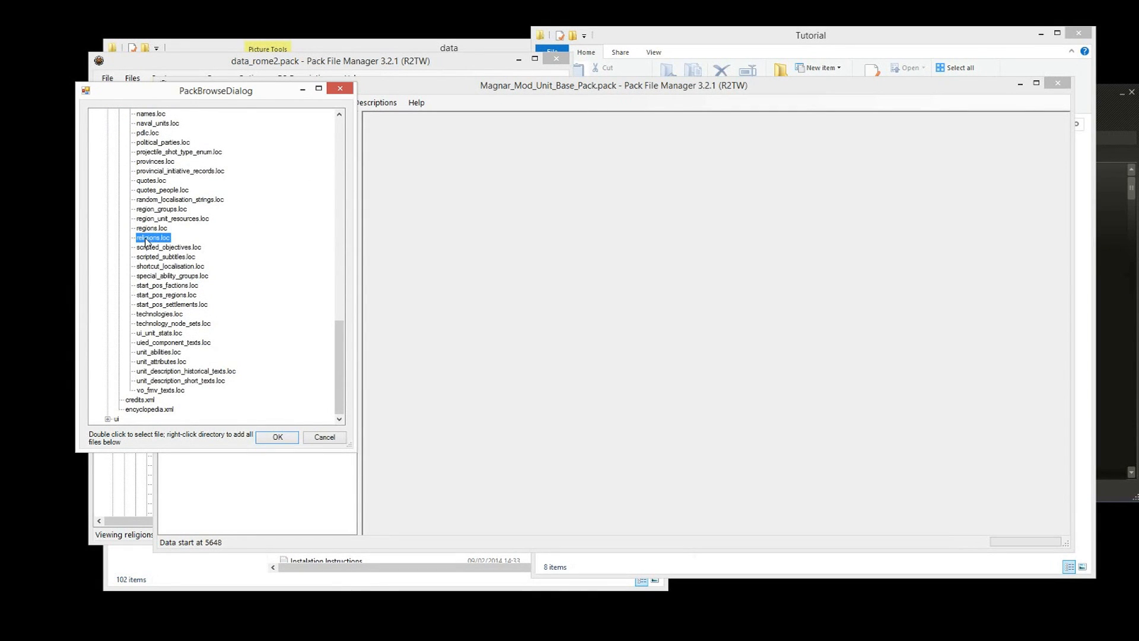
left_click(278, 437)
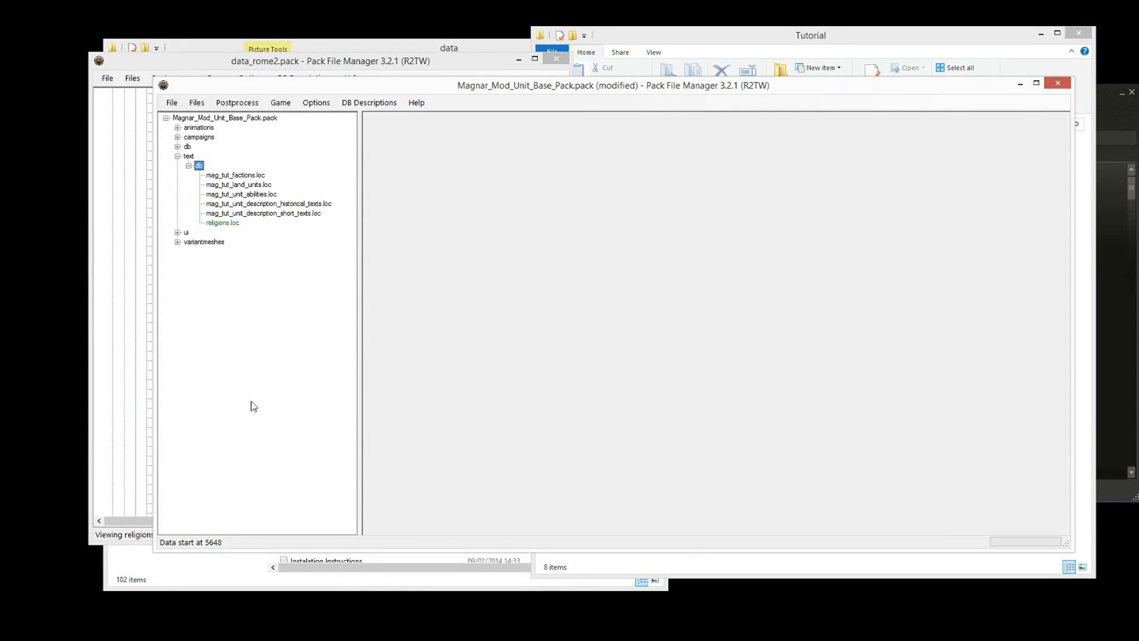
key("ctrl+s")
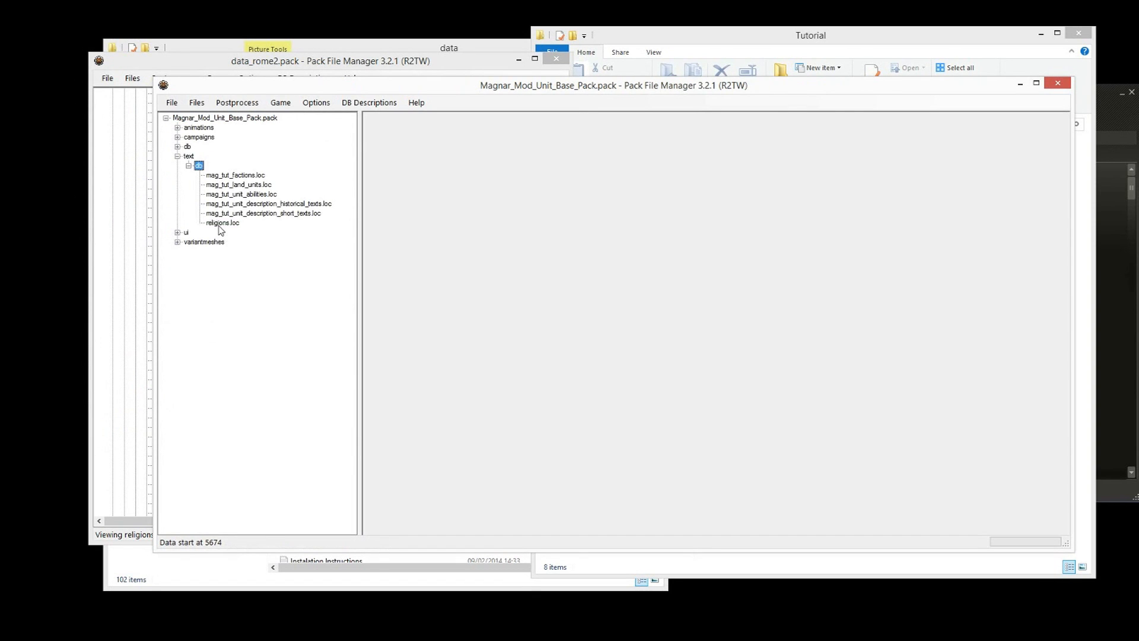
Step: Rename religions.loc to mag_tut_religions.loc and save the mod pack
right_click(219, 225)
left_click(251, 257)
type("mag_")
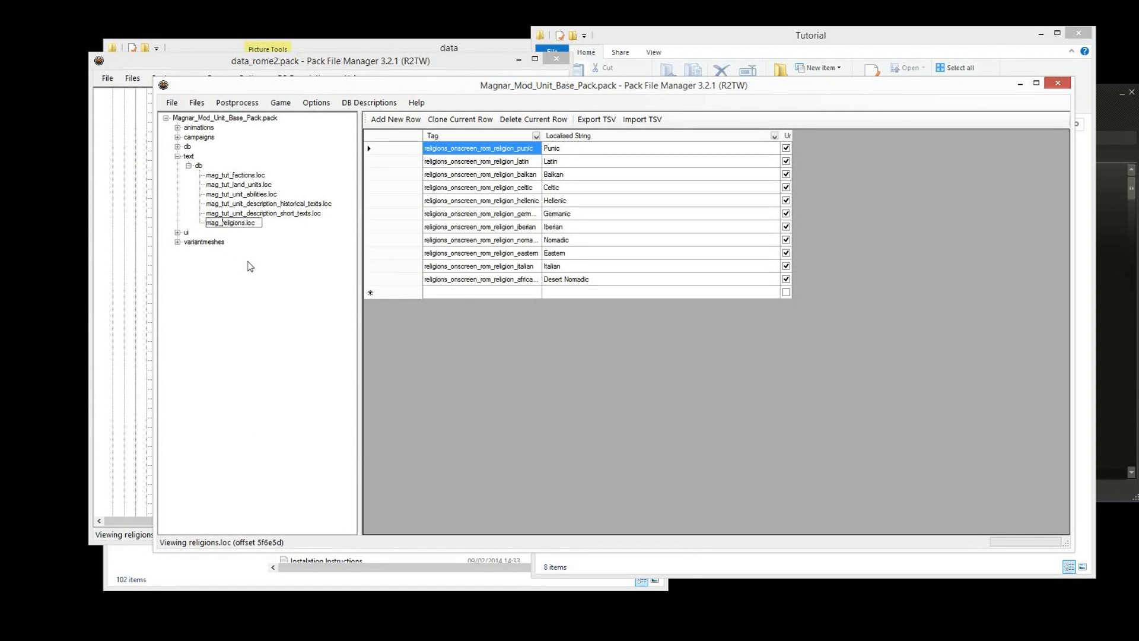
key("BackSpace")
key("BackSpace")
key("BackSpace")
key("BackSpace")
key("Return")
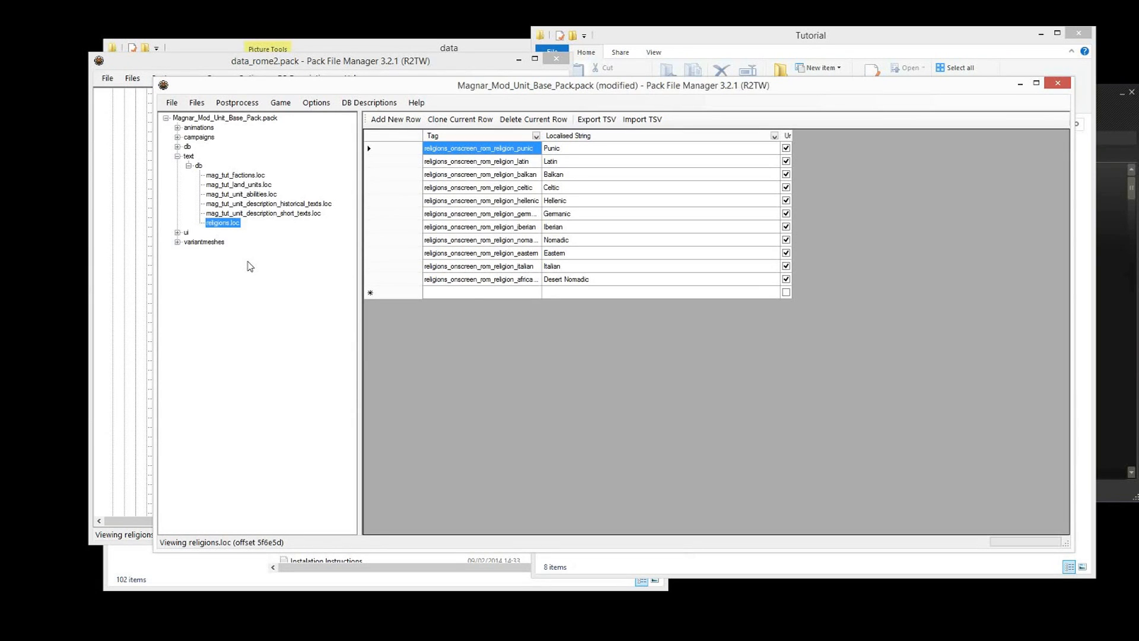
key("ctrl+s")
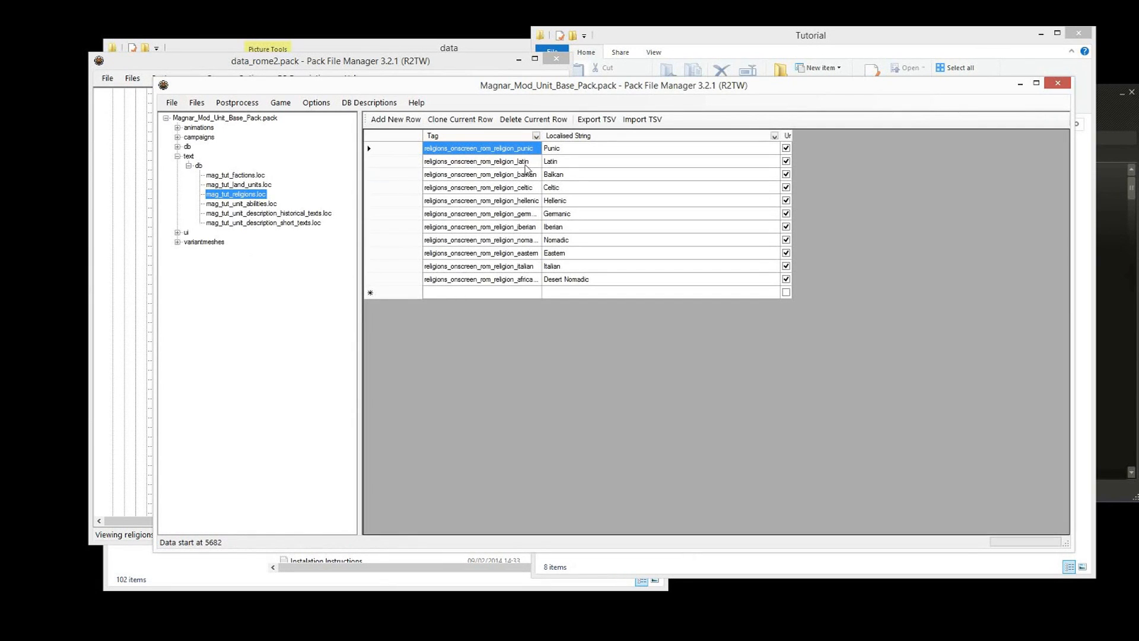
Step: Widen the Tag column and delete all rows below the Punic entry in mag_tut_religions.loc
left_click_drag(542, 135, 708, 160)
left_click_drag(404, 160, 433, 302)
key("Delete")
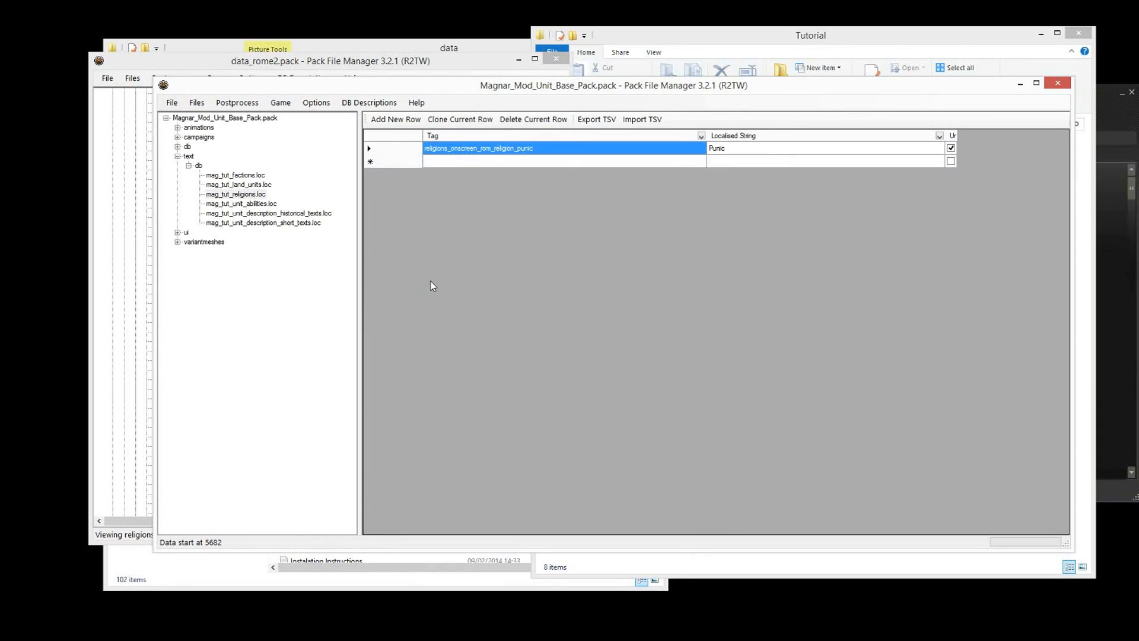
Step: Copy the rom_religion_magnianity key from the mag_tut_religions database table
left_click(504, 161)
left_click(511, 149)
left_click(493, 149)
left_click_drag(494, 148, 534, 147)
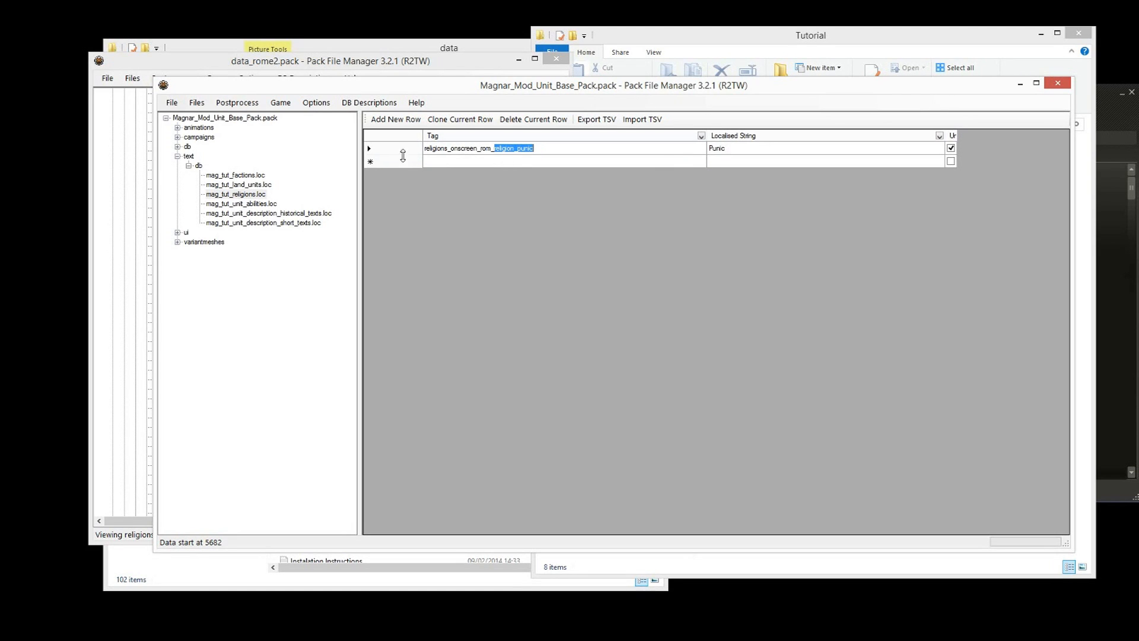
left_click(176, 147)
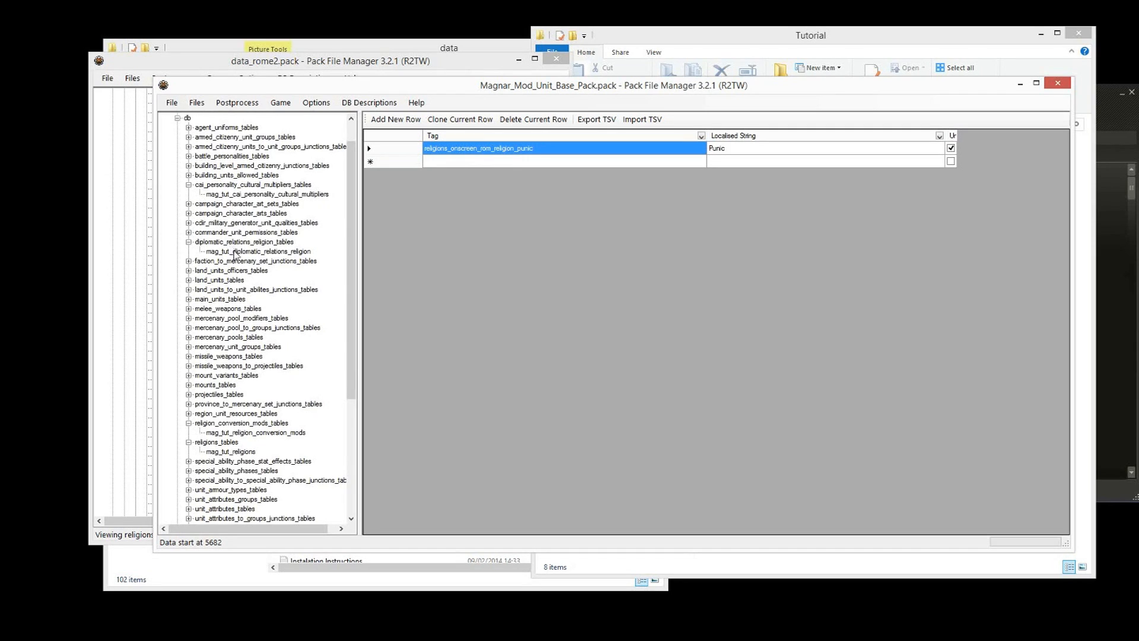
left_click(239, 452)
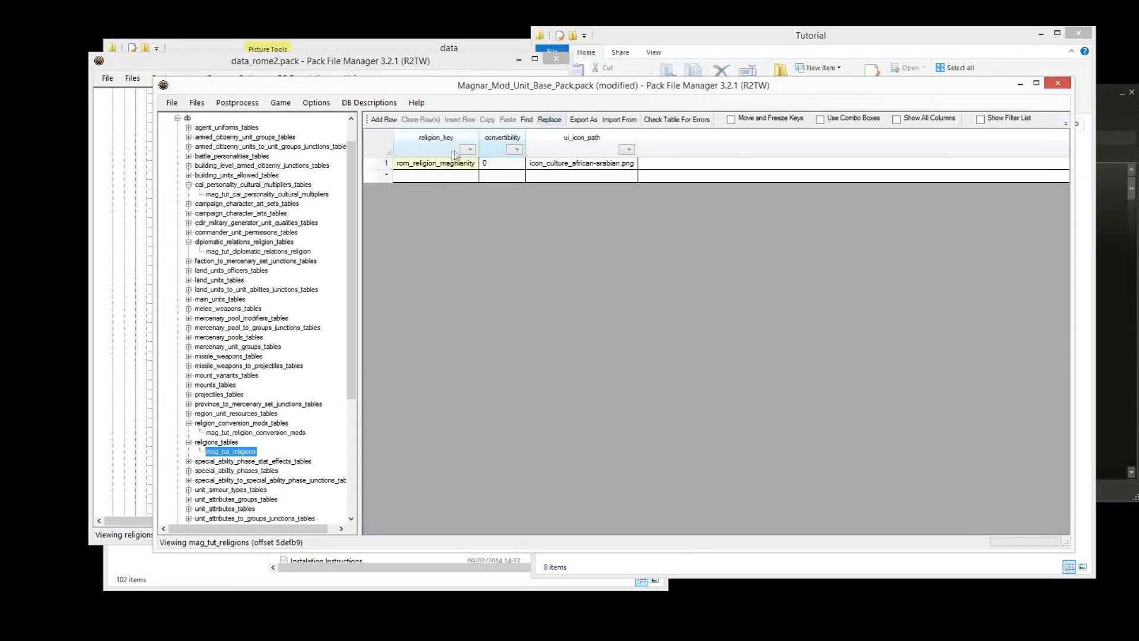
left_click(441, 167)
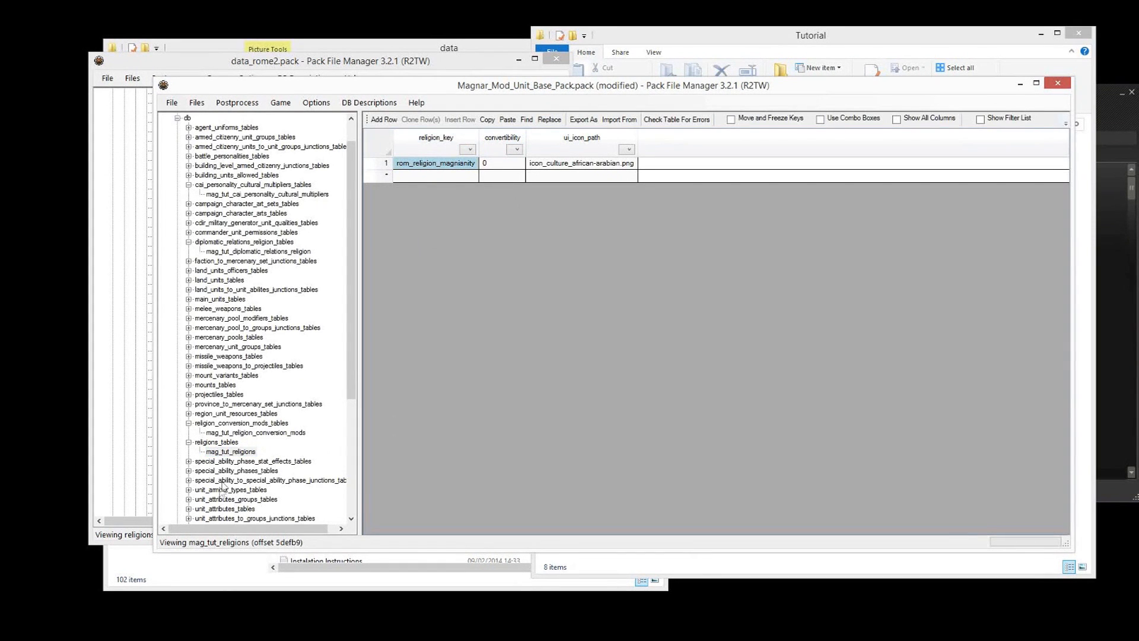
Step: Replace the rom_religion_punic part of the tag in mag_tut_religions.loc with the copied key, giving religions_onscreen_rom_religion_magnianity
left_click(176, 119)
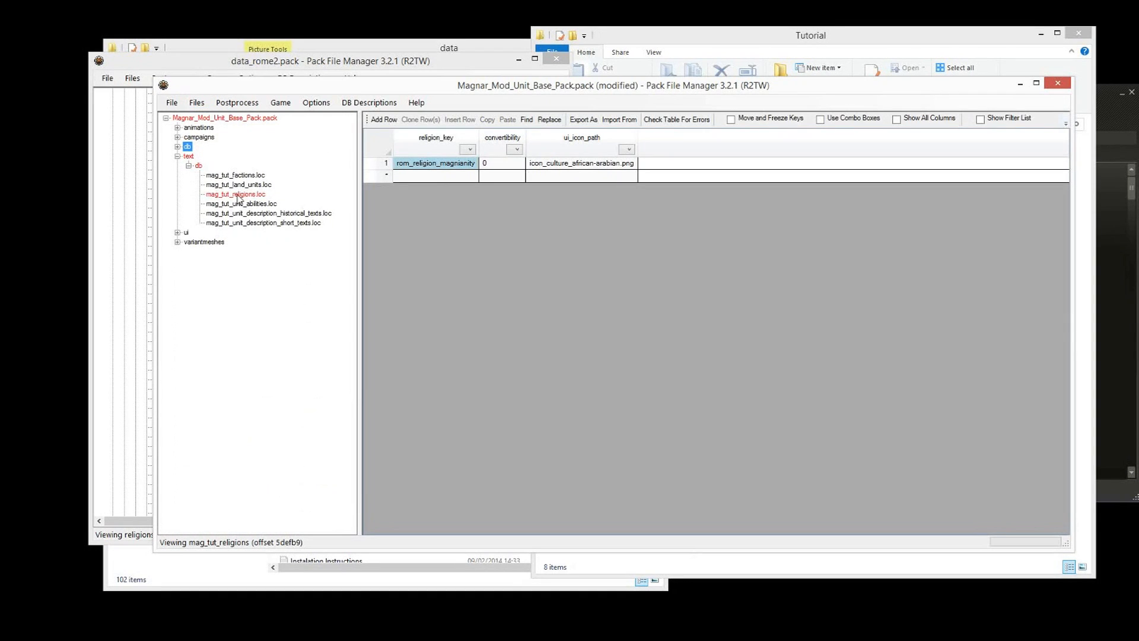
left_click(236, 196)
double_click(535, 148)
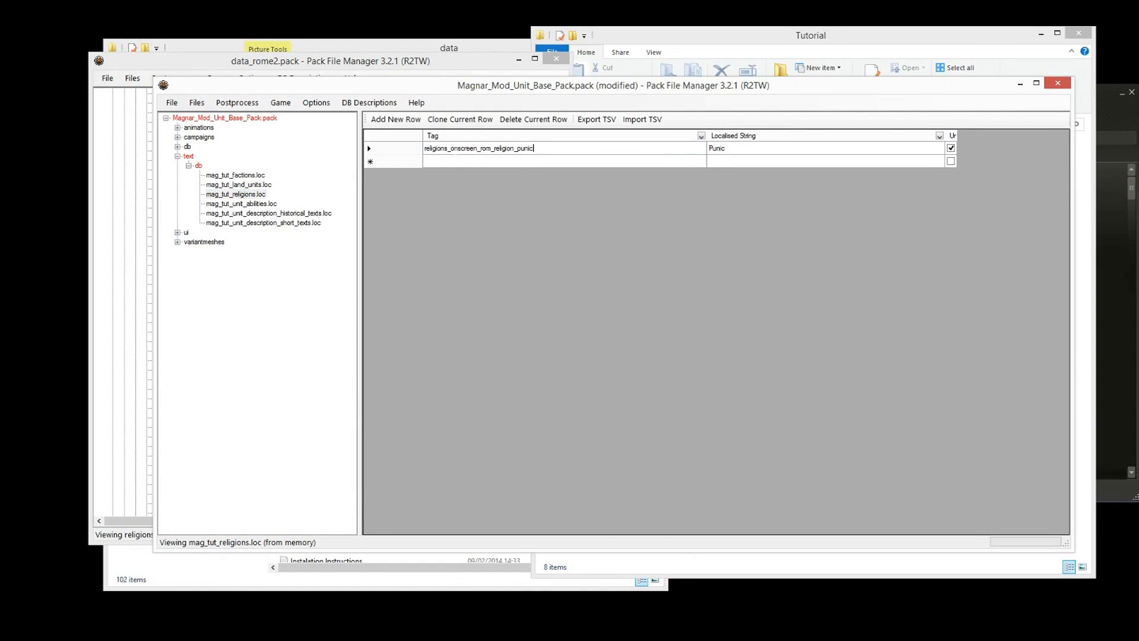
left_click_drag(481, 148, 534, 149)
right_click(590, 152)
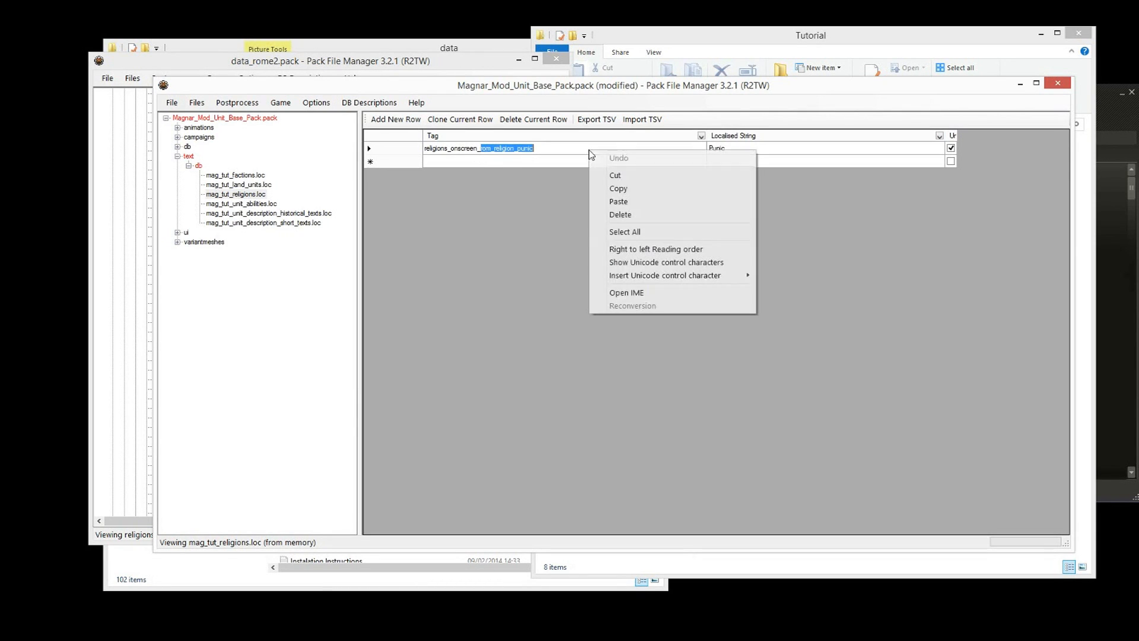
left_click(617, 202)
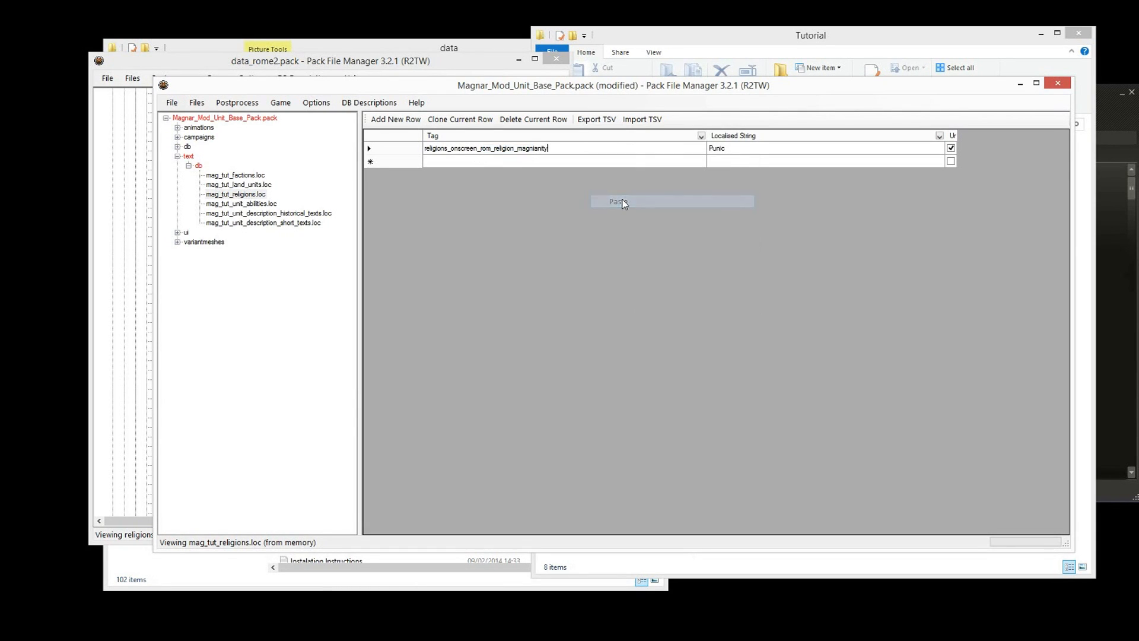
Step: Set the religion's localised string to "Devotion to the One True Omnipresent Magnar"
left_click(749, 149)
left_click(748, 149)
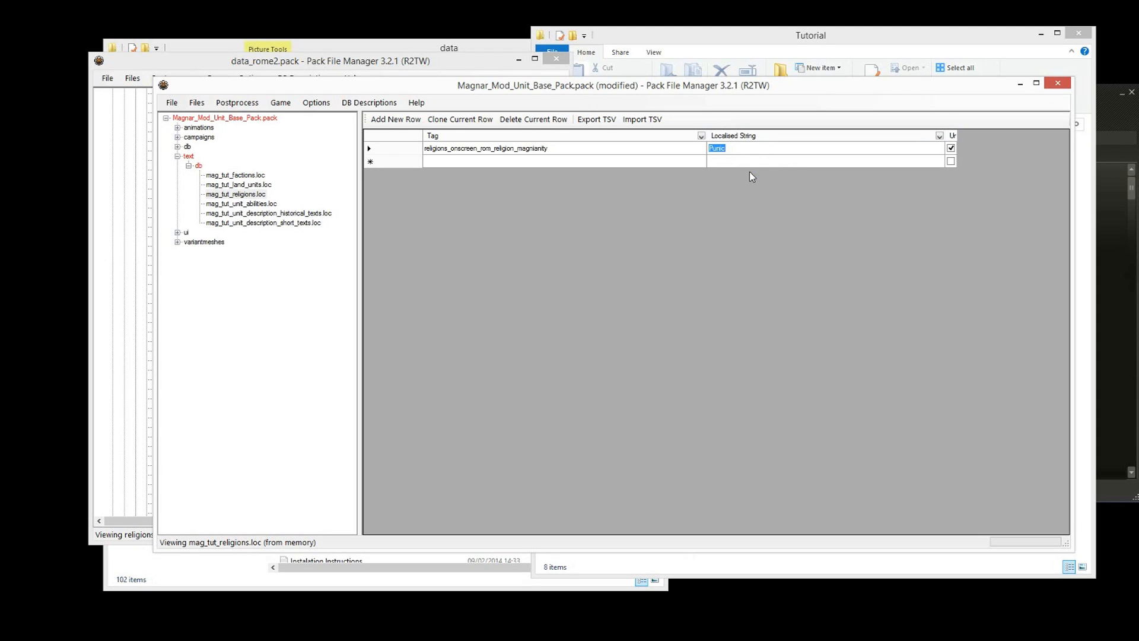
type("Devotion to the One True Magnar")
key("BackSpace")
key("BackSpace")
key("BackSpace")
key("BackSpace")
key("BackSpace")
key("BackSpace")
type("Omnipresent Magnar")
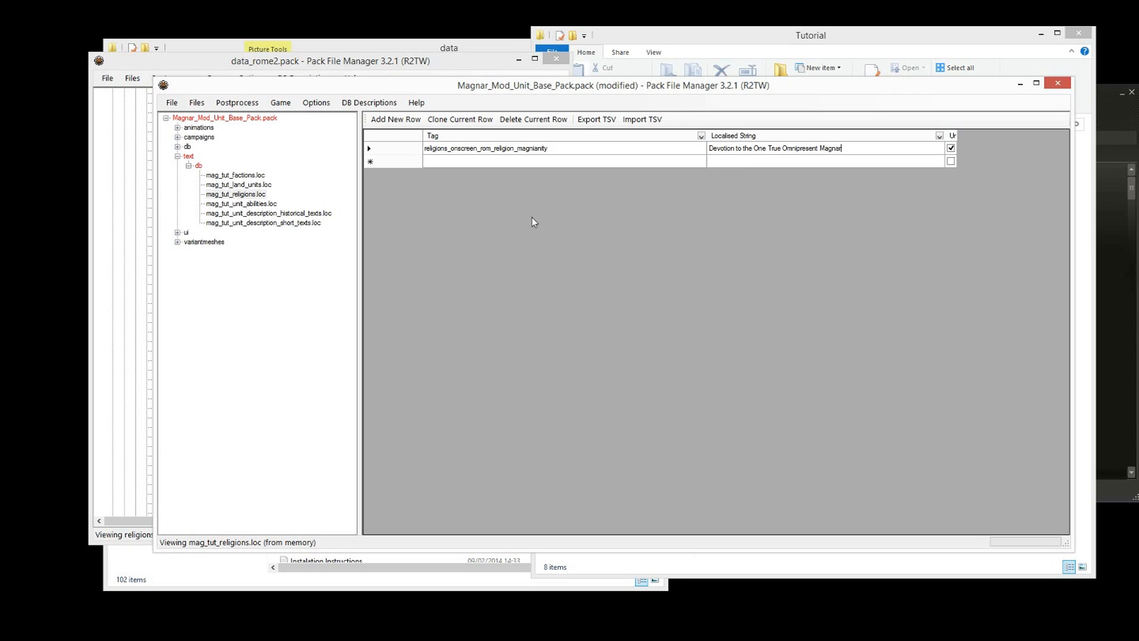
Step: Open startpos.esf from the main_rome campaign folder of the mod pack
left_click(294, 215)
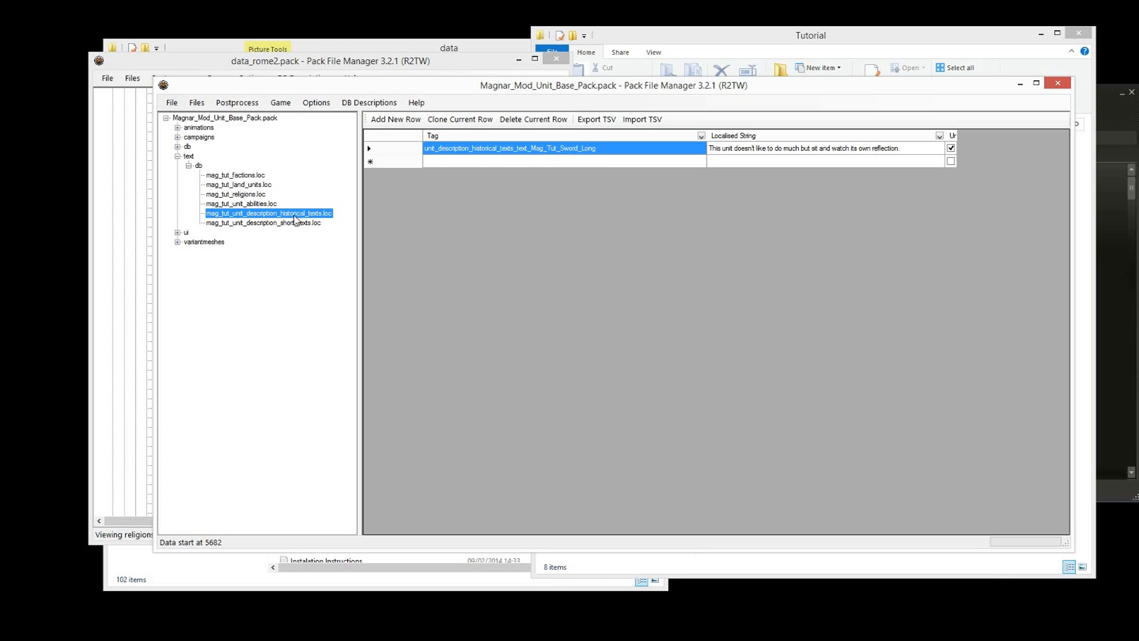
left_click(177, 138)
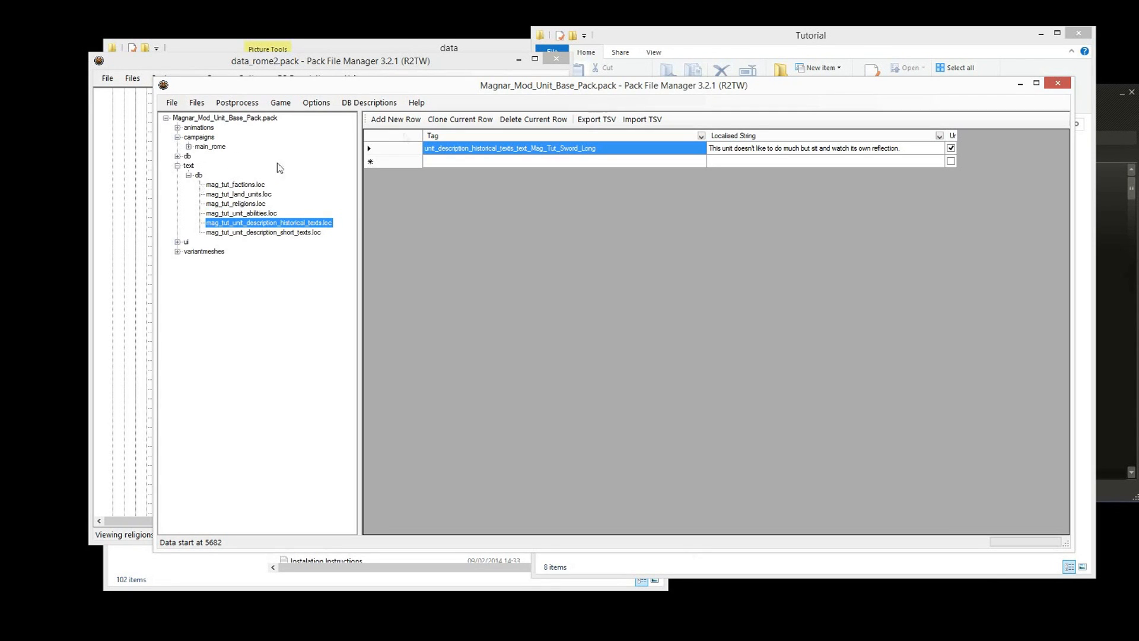
left_click(188, 147)
left_click(225, 157)
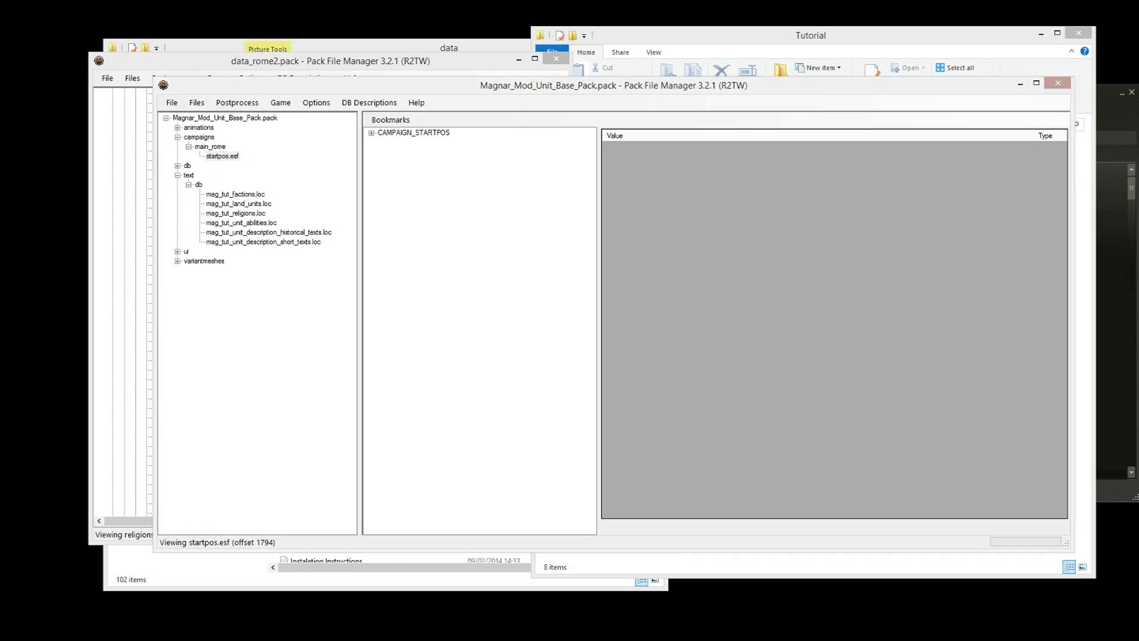
Step: Look up the startpos file in the game's data/campaigns/main_rome folder in File Explorer, and return to the mod pack
key("alt+Tab")
key("alt+Tab")
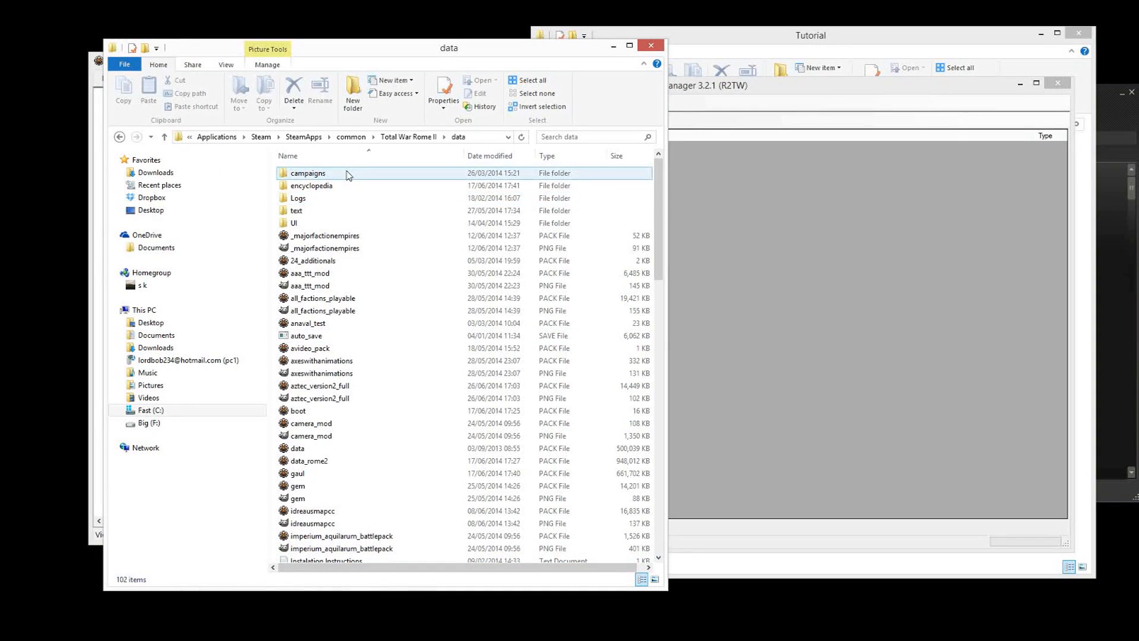
double_click(344, 174)
double_click(327, 200)
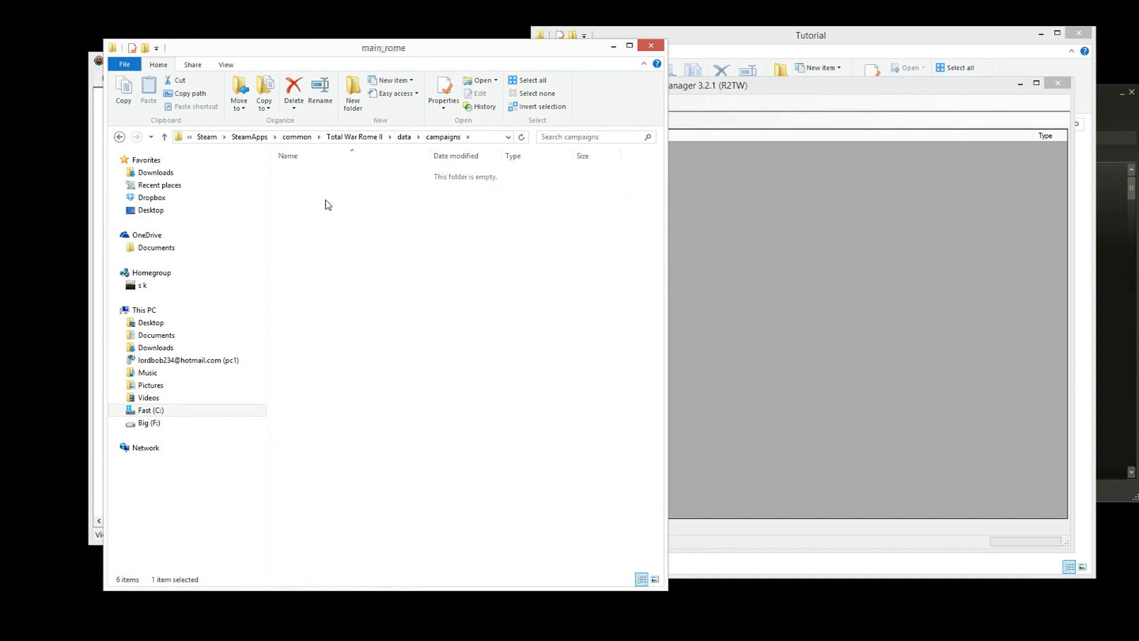
left_click(629, 46)
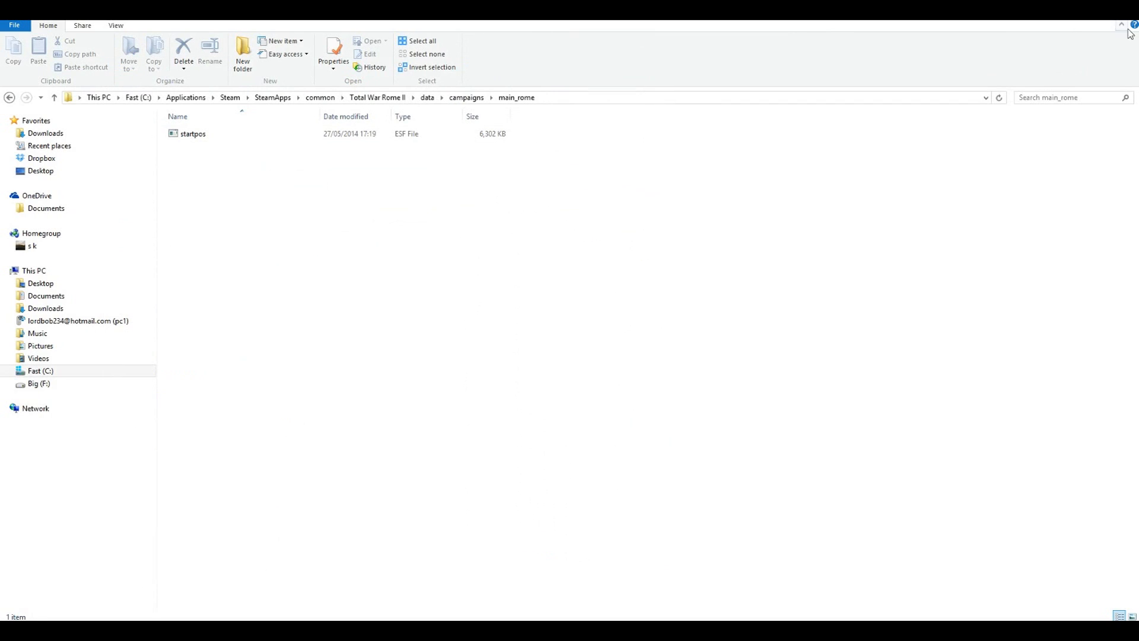
left_click(1108, 7)
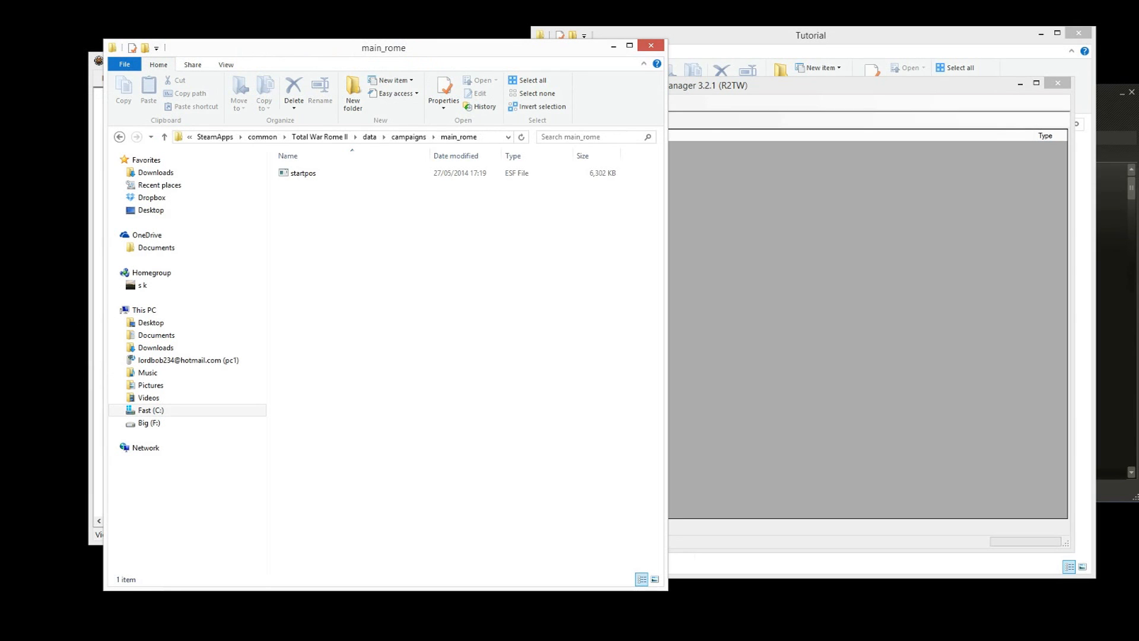
left_click(615, 46)
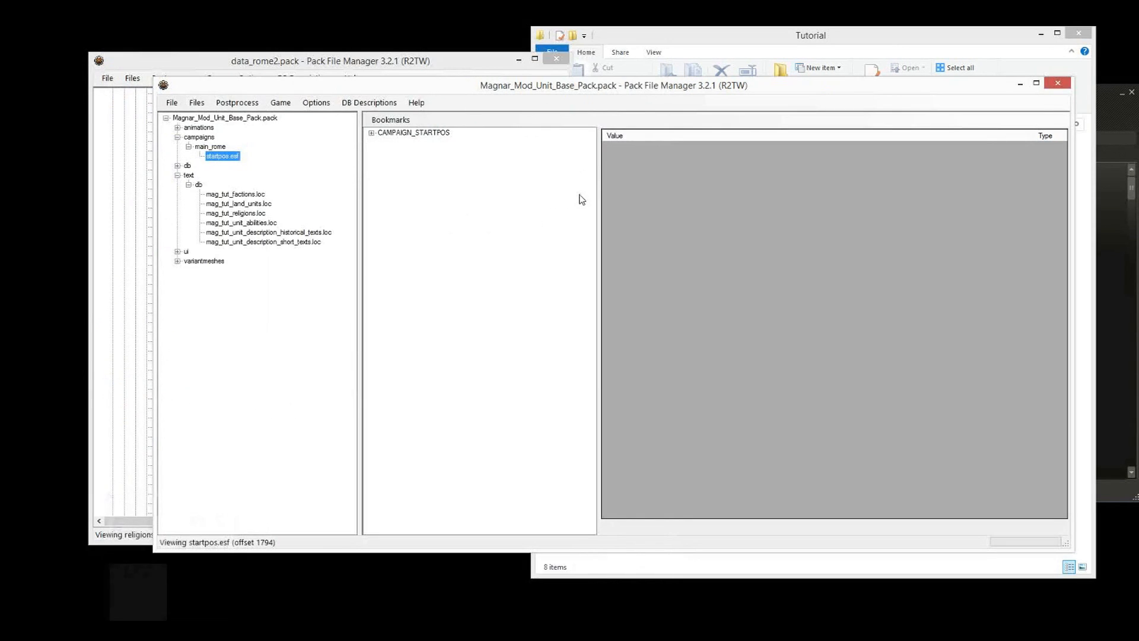
Step: Expand startpos.esf through COMPRESSED_DATA, CAMPAIGN_ENV, CAMPAIGN_MODEL, WORLD and FACTION_ARRAY, and show the FACTION record of FACTION_ARRAY - 0
left_click(371, 133)
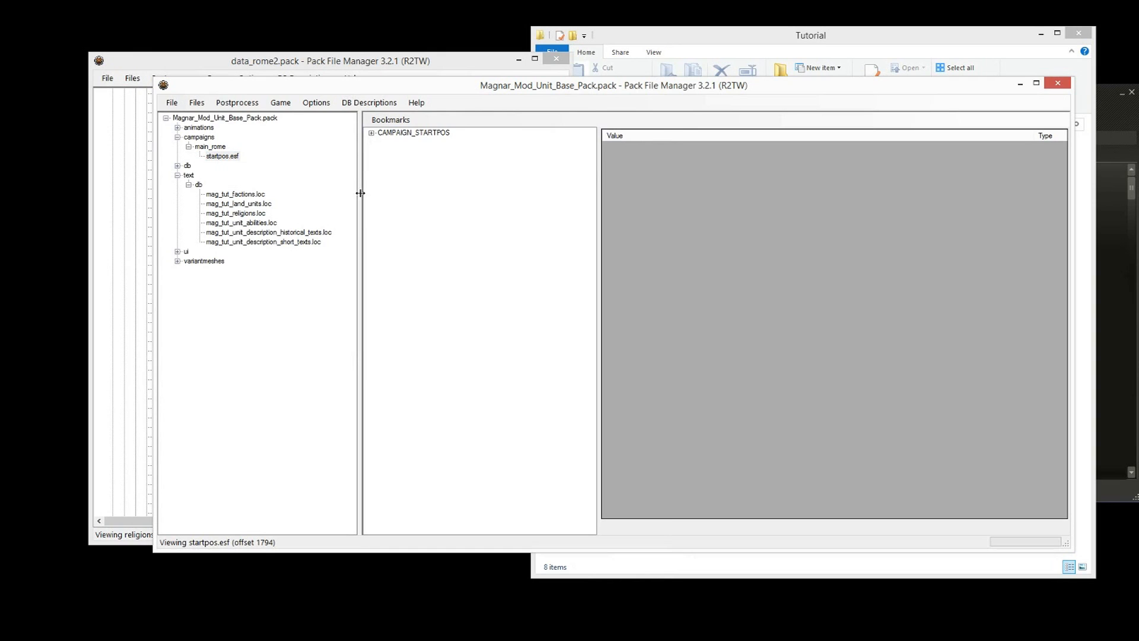
left_click(372, 133)
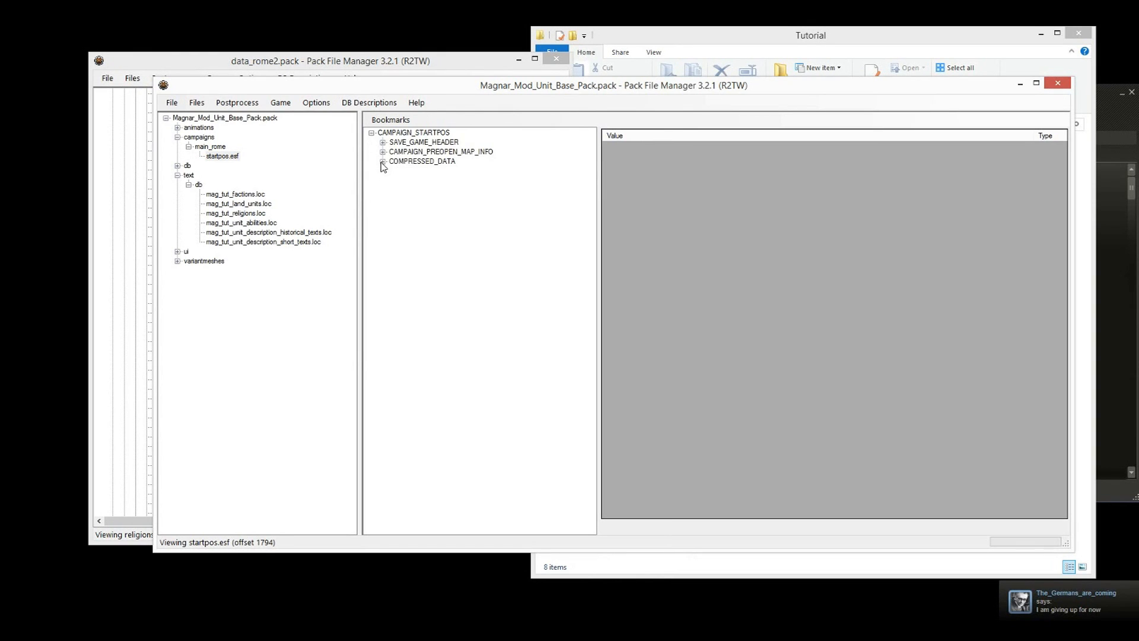
left_click(383, 161)
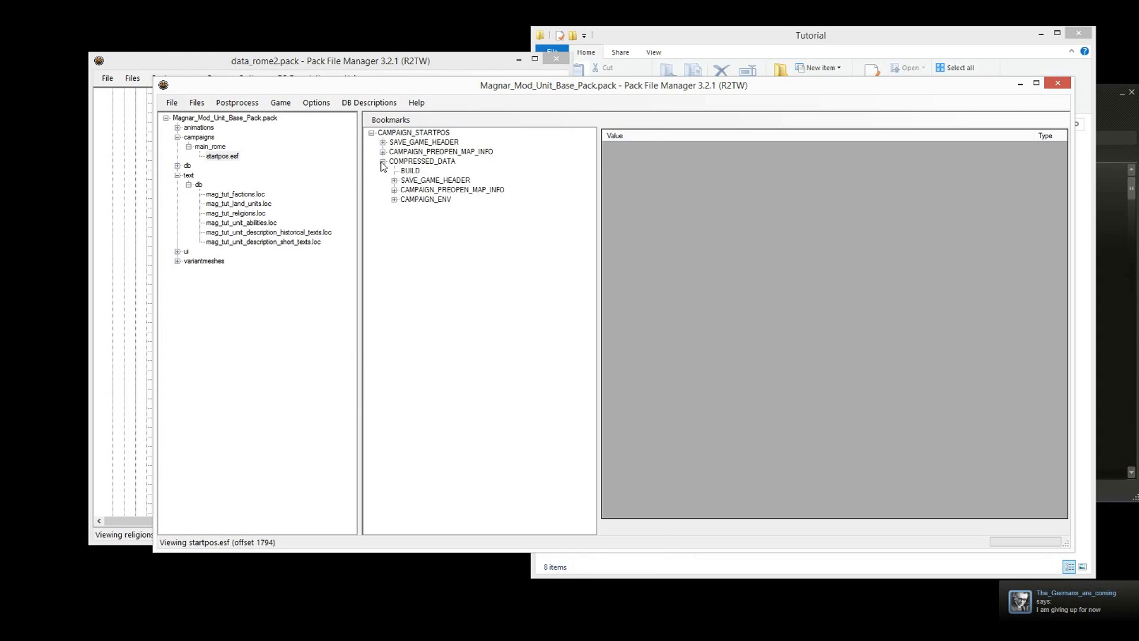
left_click(395, 200)
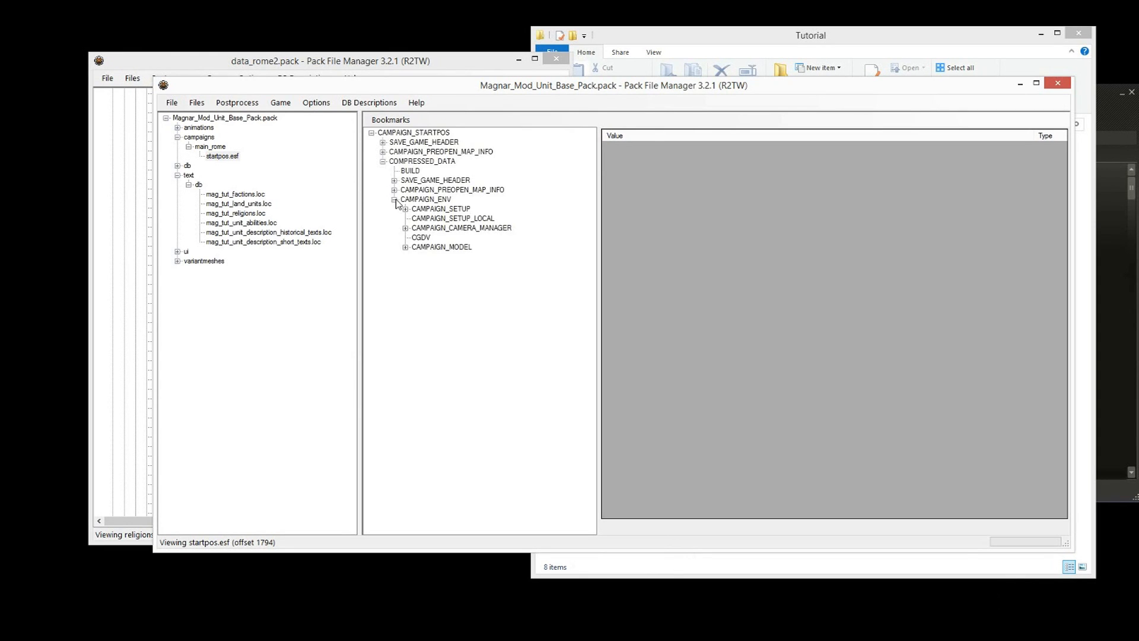
left_click(406, 248)
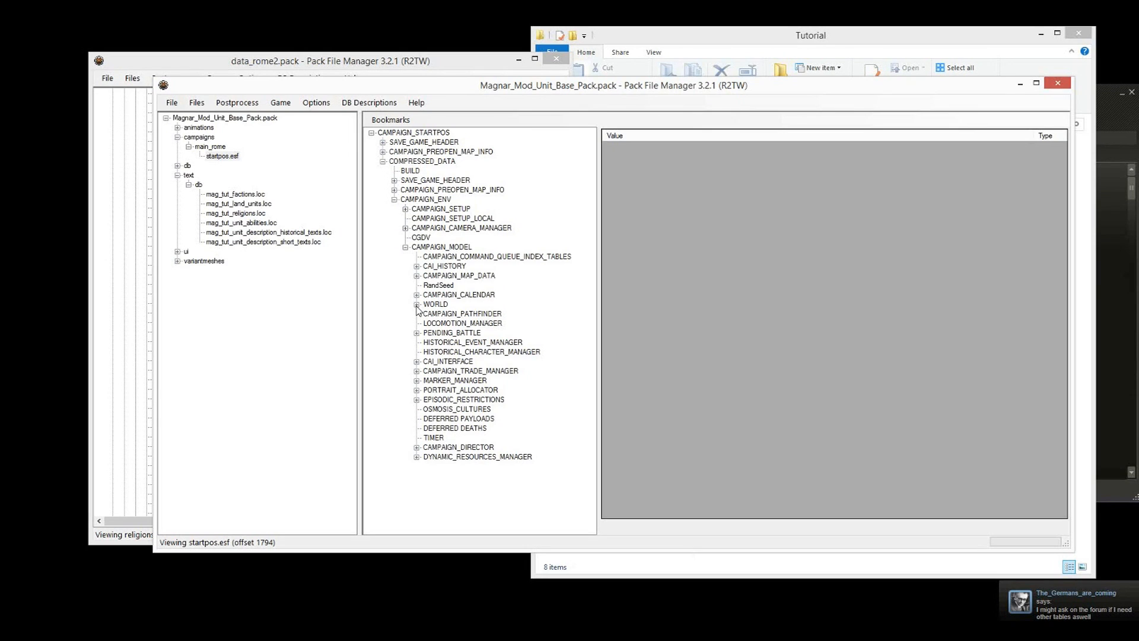
left_click(416, 305)
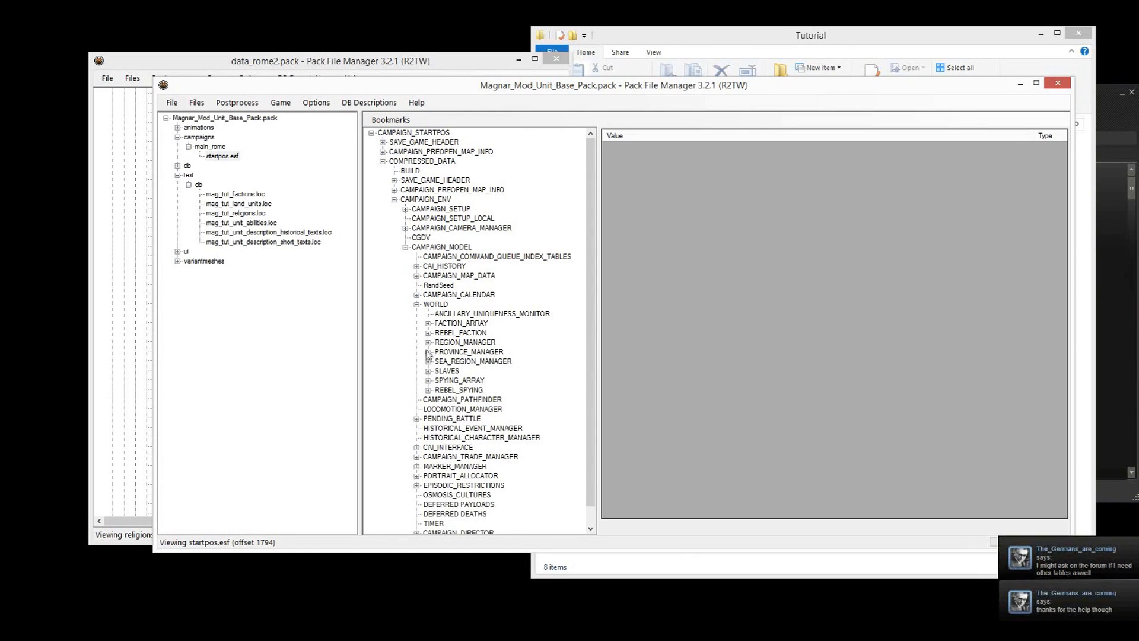
left_click(428, 324)
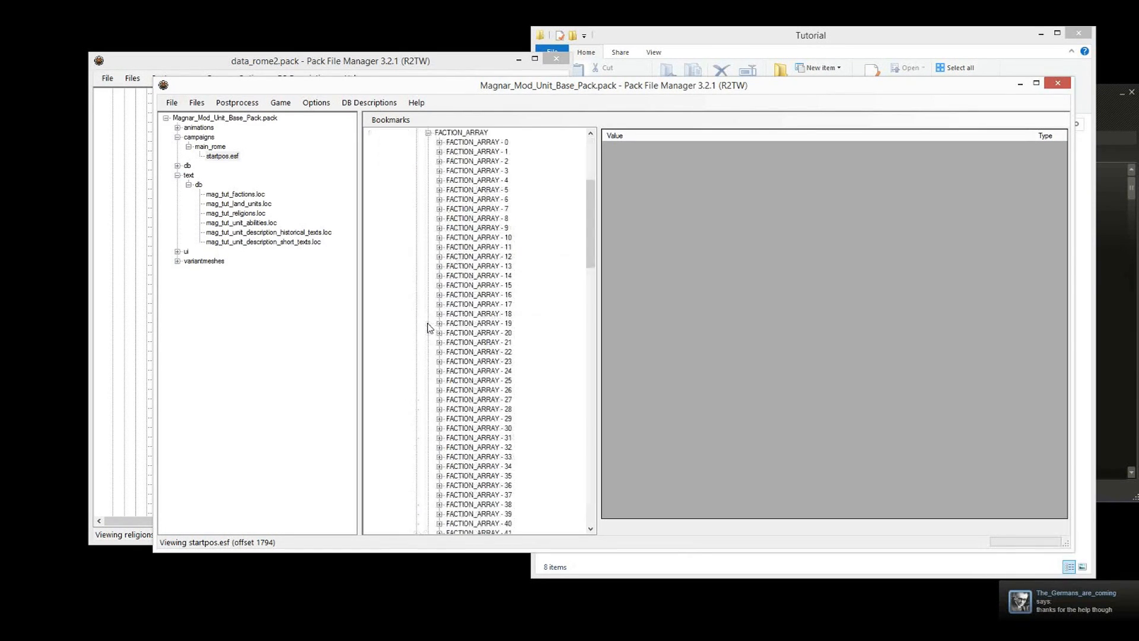
left_click(439, 143)
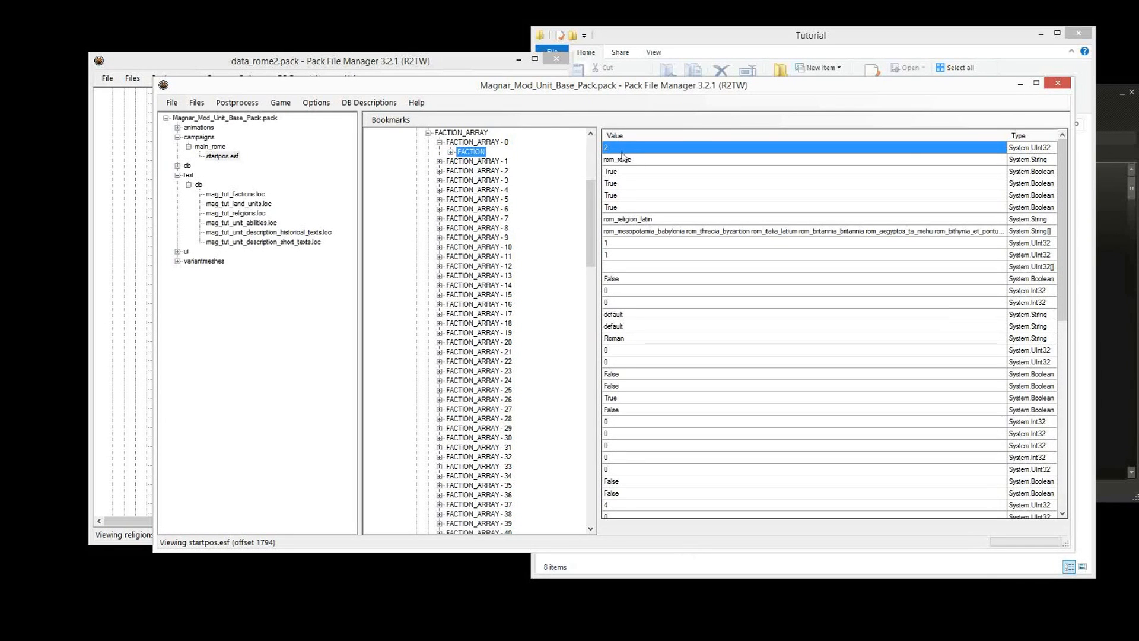
Step: Examine the faction name and religion values in the FACTION records of FACTION_ARRAY - 0 and FACTION_ARRAY - 1
left_click(641, 160)
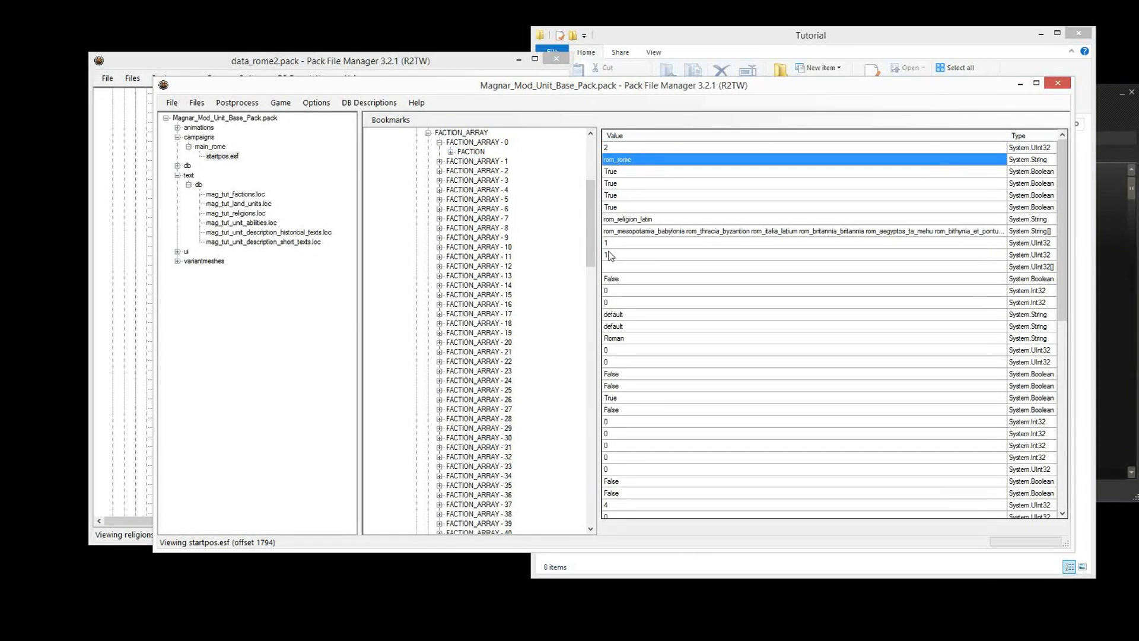
left_click(624, 219)
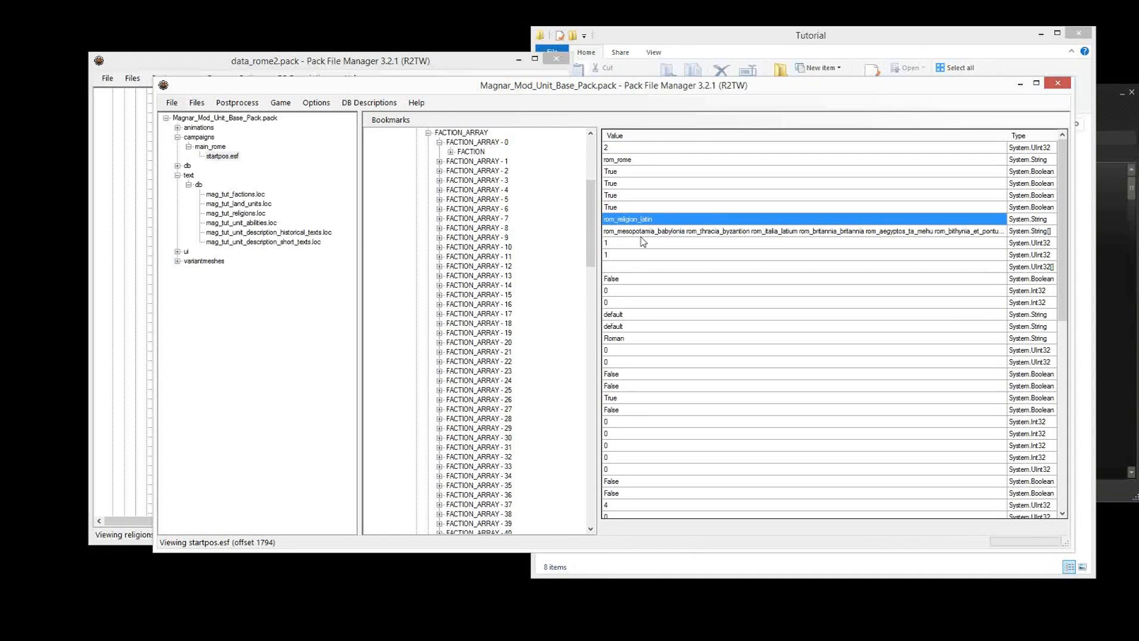
left_click(438, 163)
left_click(439, 162)
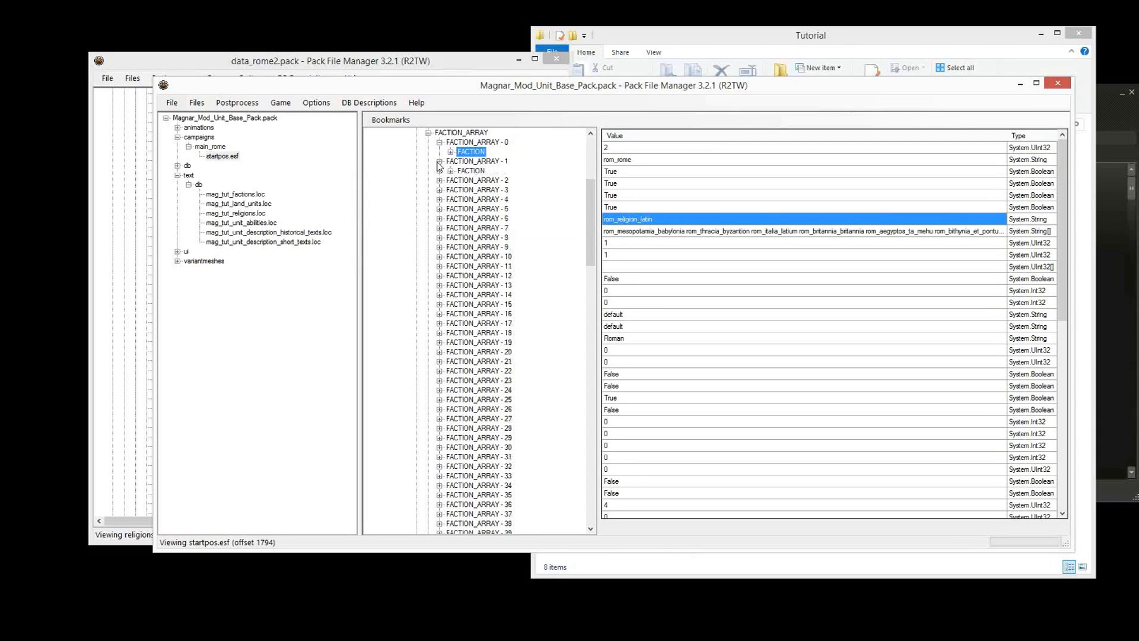
left_click(474, 171)
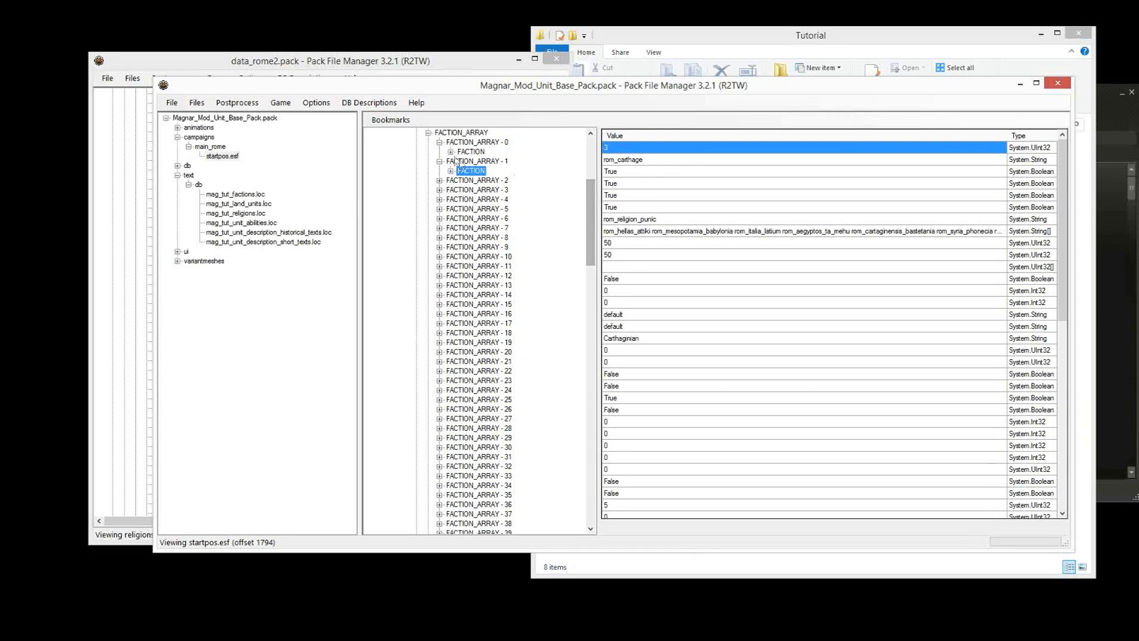
Step: Set the religion of the rom_rome faction in FACTION_ARRAY - 0 to rom_religion_magnianity
left_click(471, 153)
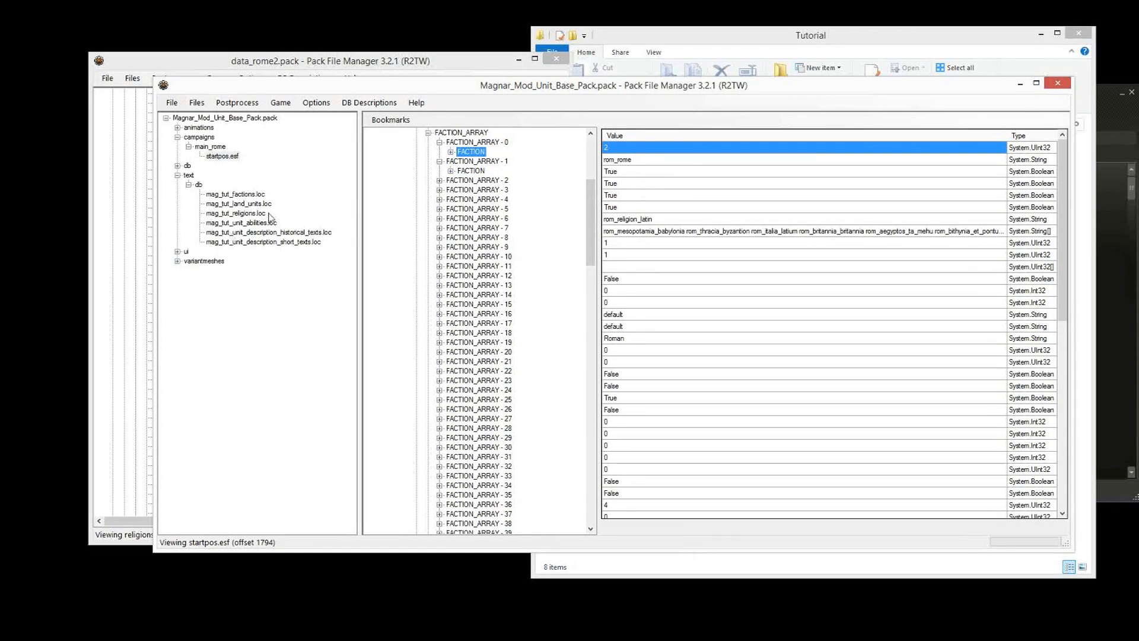
left_click(673, 159)
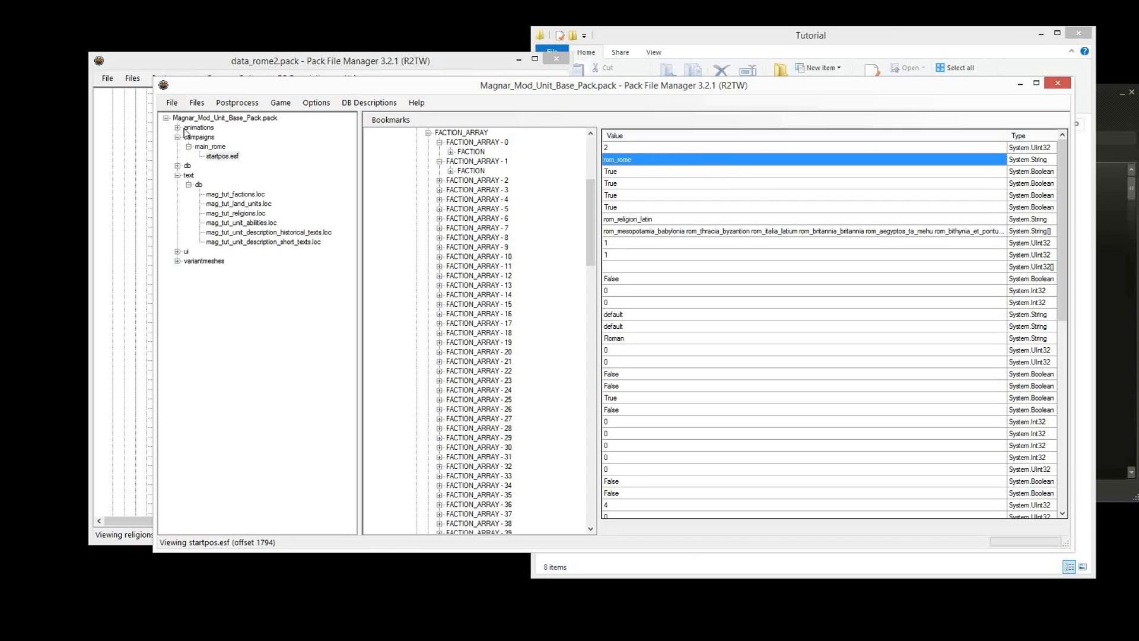
left_click(645, 219)
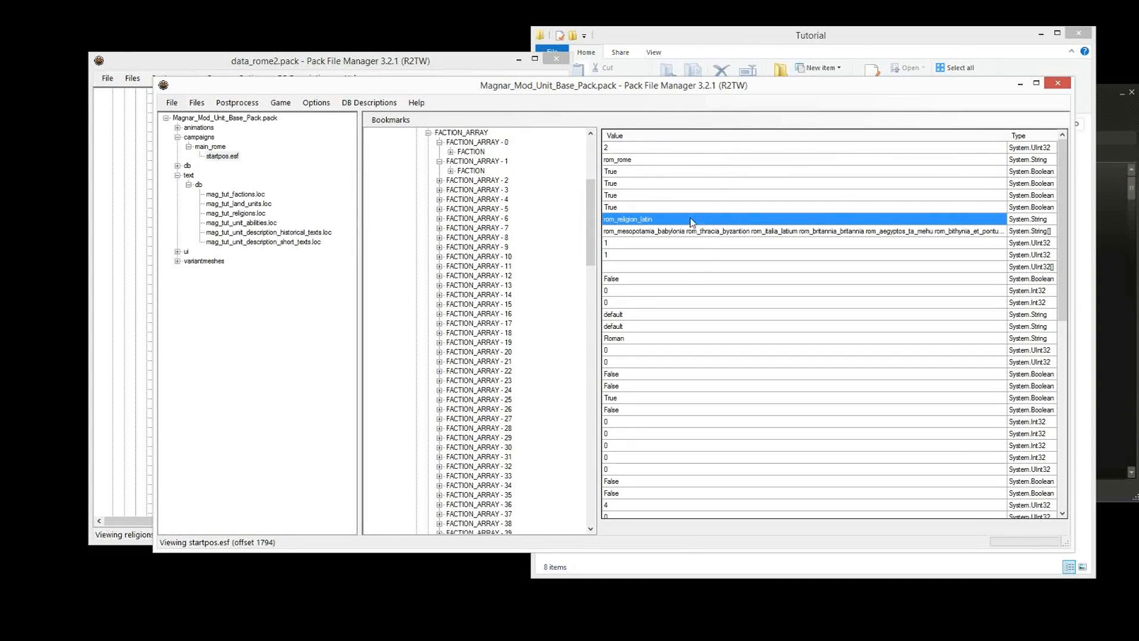
left_click(653, 211)
left_click(655, 218)
left_click(655, 217)
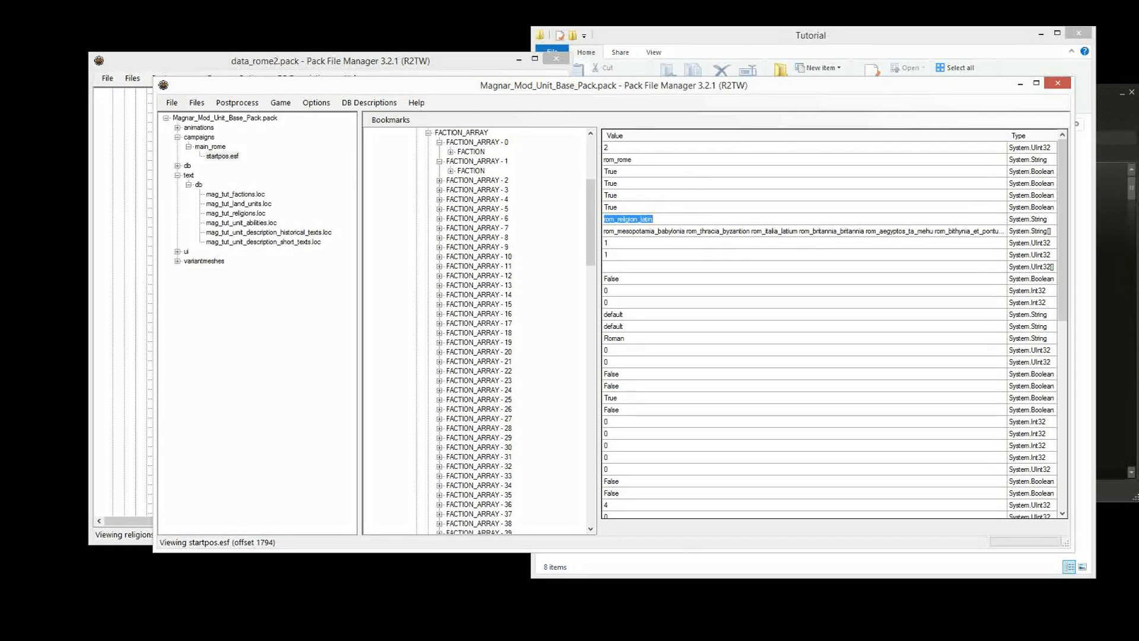
right_click(661, 217)
left_click(702, 261)
left_click(667, 196)
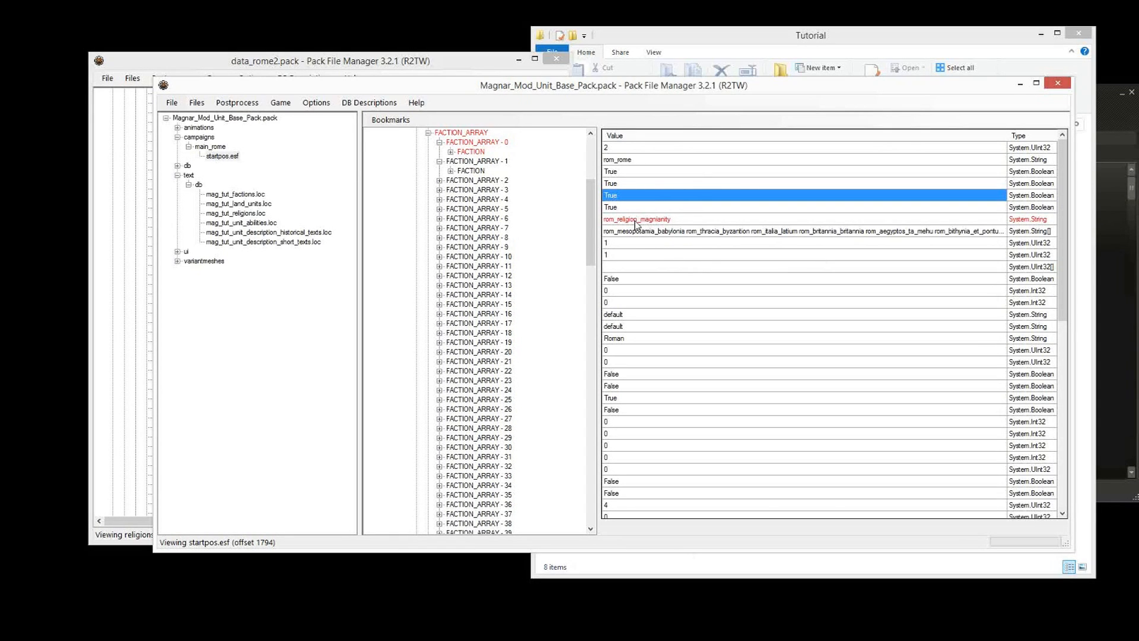
Step: Examine the values and child records of the FACTION record in FACTION_ARRAY - 0
left_click(644, 220)
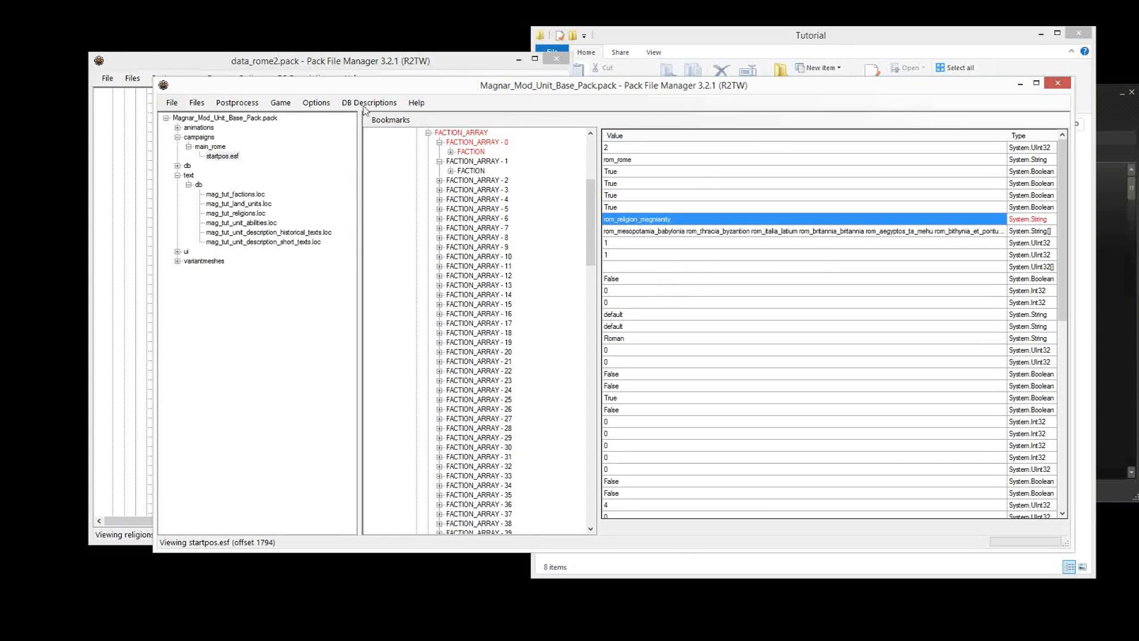
left_click(697, 255)
mouse_move(1062, 176)
left_mouse_down()
mouse_move(1053, 372)
mouse_move(1057, 191)
left_mouse_up()
left_click(698, 219)
left_click(450, 152)
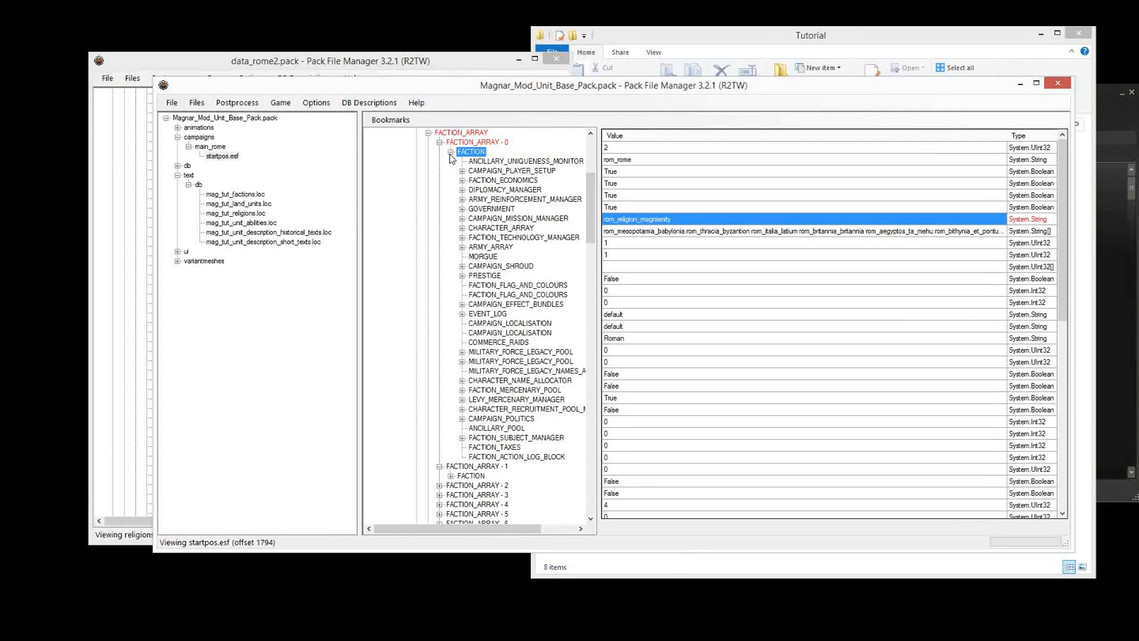
left_click(450, 152)
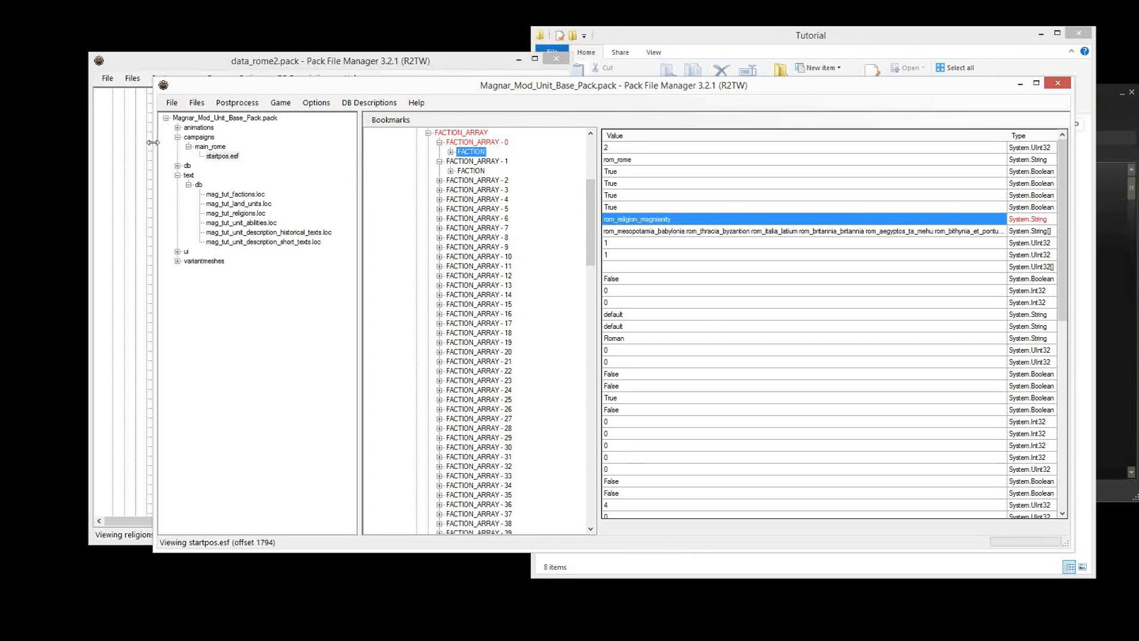
Step: Widen the mod pack window, collapse FACTION_ARRAY, and expand REGION_MANAGER and REGIONS_ARRAY to show the REGION record of REGIONS_ARRAY - 0
left_click_drag(153, 142, 67, 144)
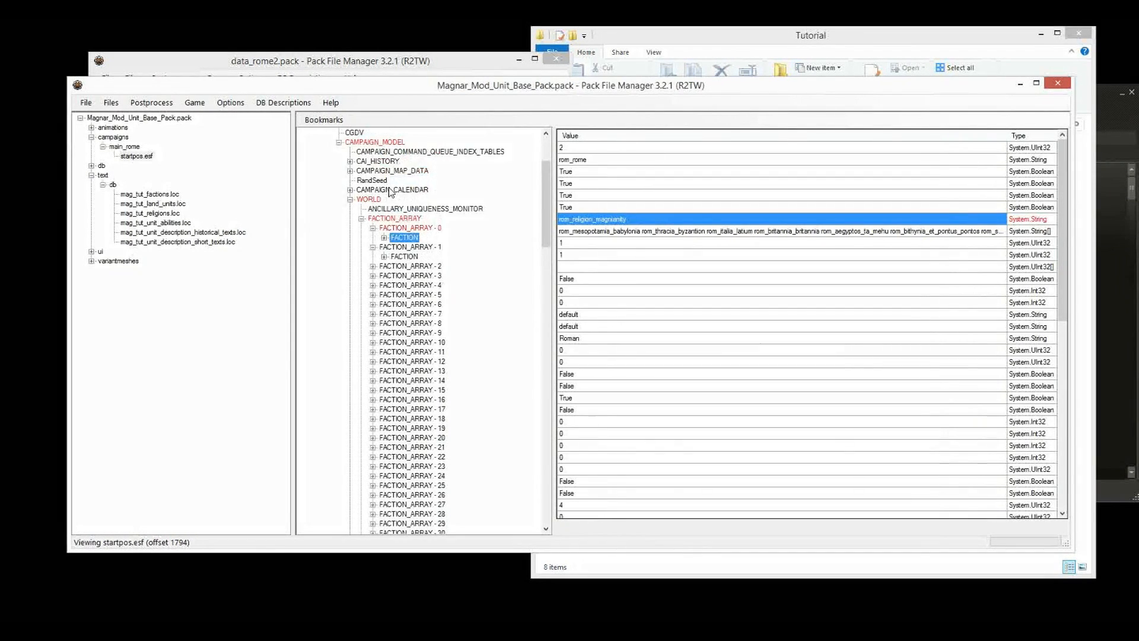
left_click(360, 247)
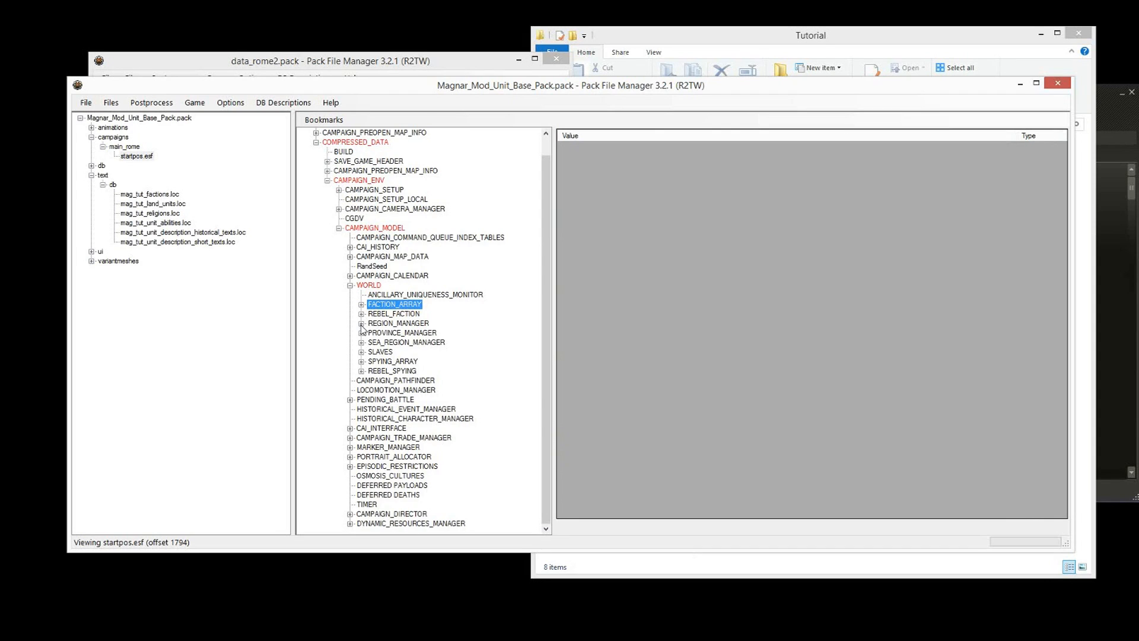
double_click(386, 324)
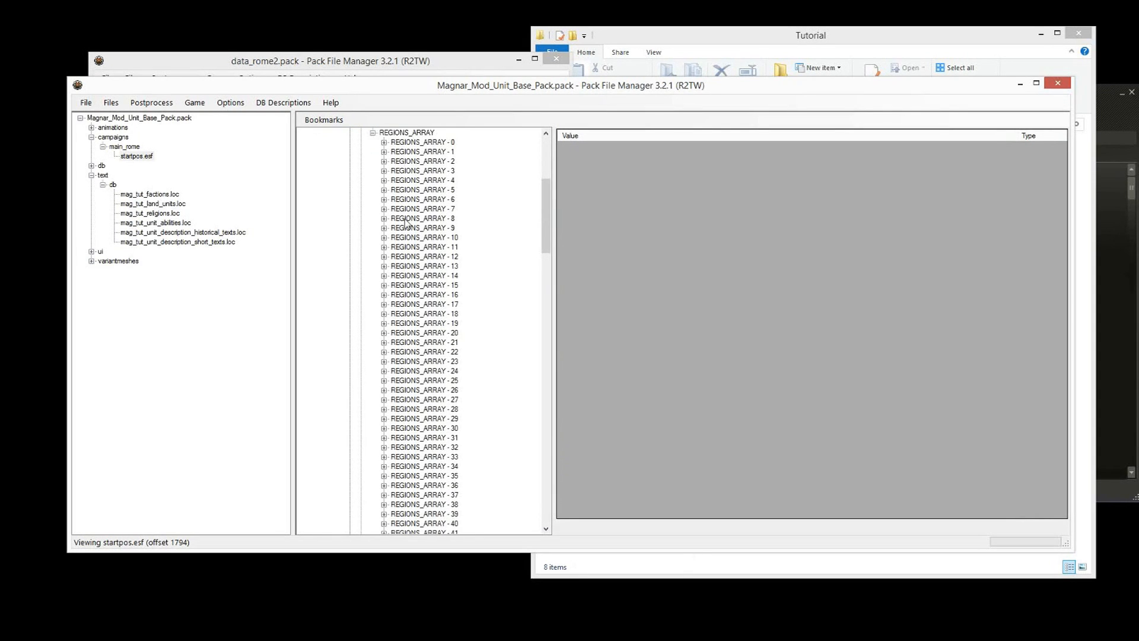
left_click(384, 142)
left_click(395, 152)
left_click(415, 152)
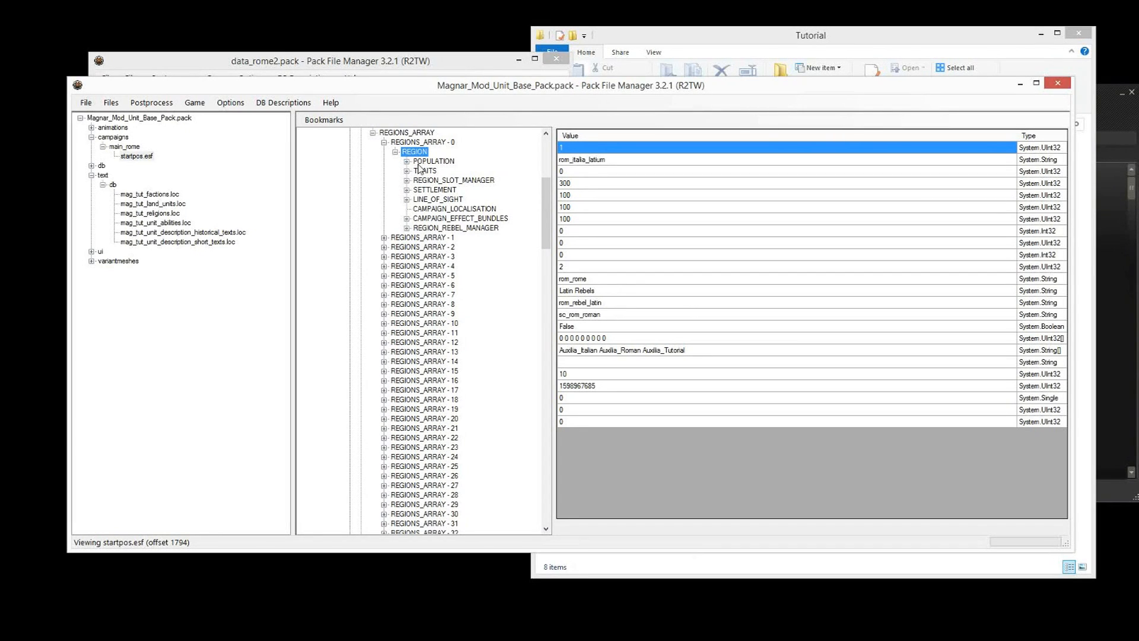
left_click(395, 152)
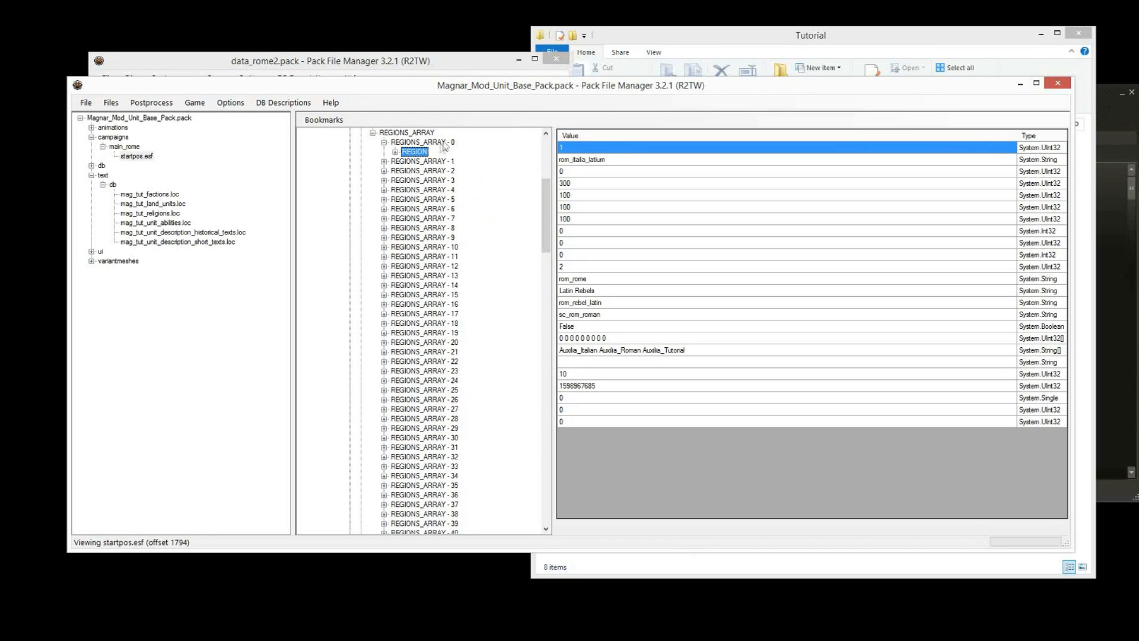
left_click(395, 151)
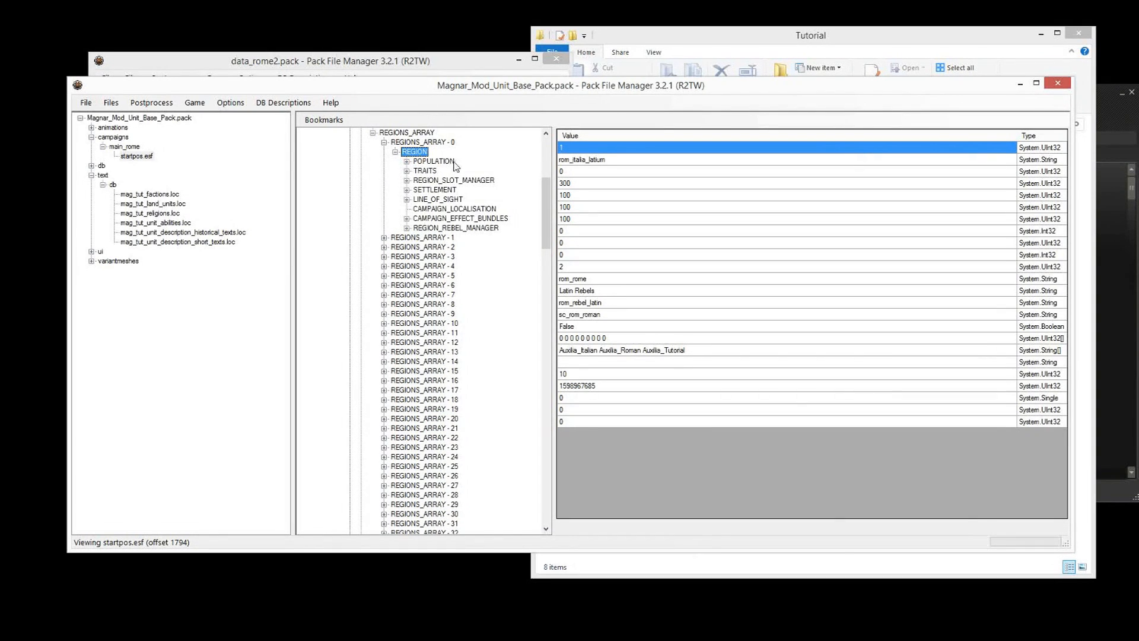
Step: Expand POPULATION, REGION_FACTORS and RELIGION_BREAKDOWN under the REGION record of REGIONS_ARRAY - 0
left_click(407, 162)
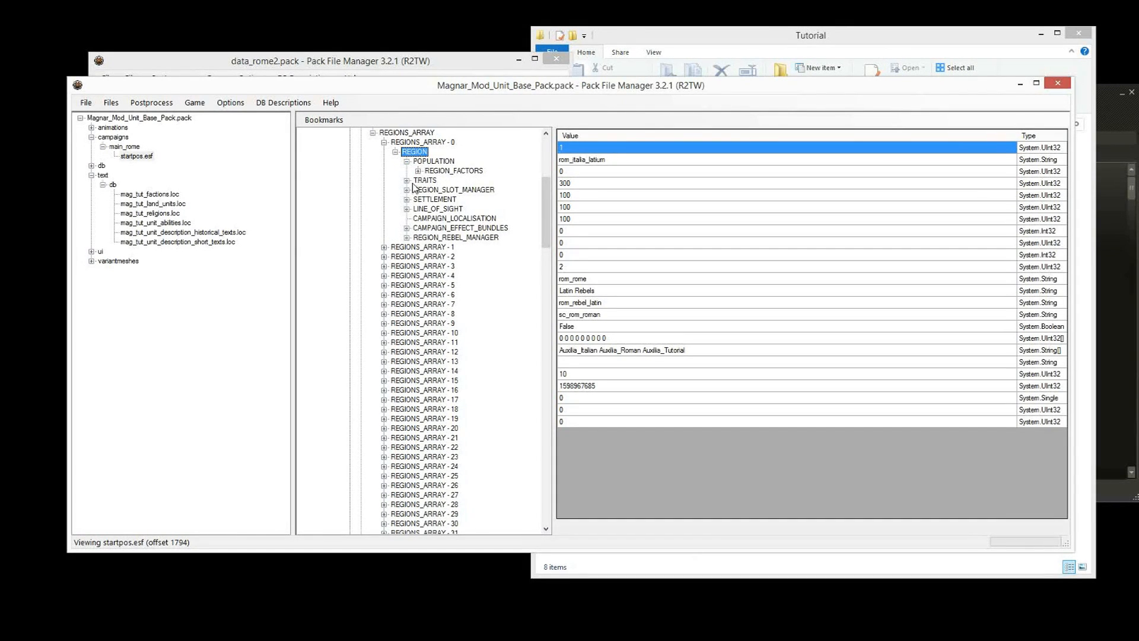
left_click(437, 171)
left_click(418, 172)
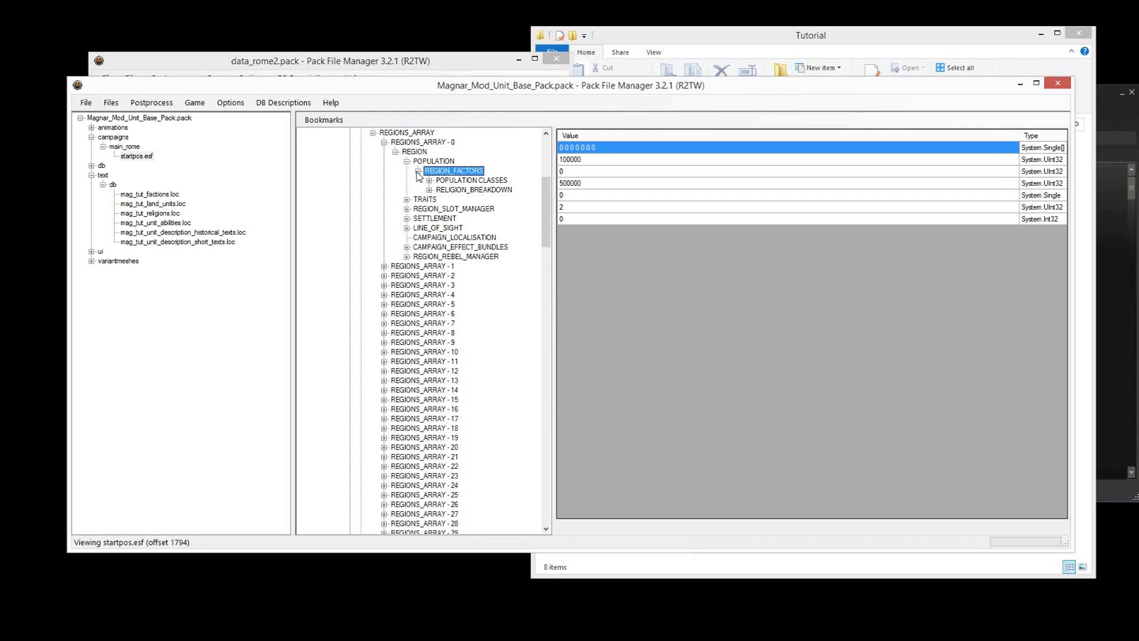
left_click(442, 190)
left_click(429, 190)
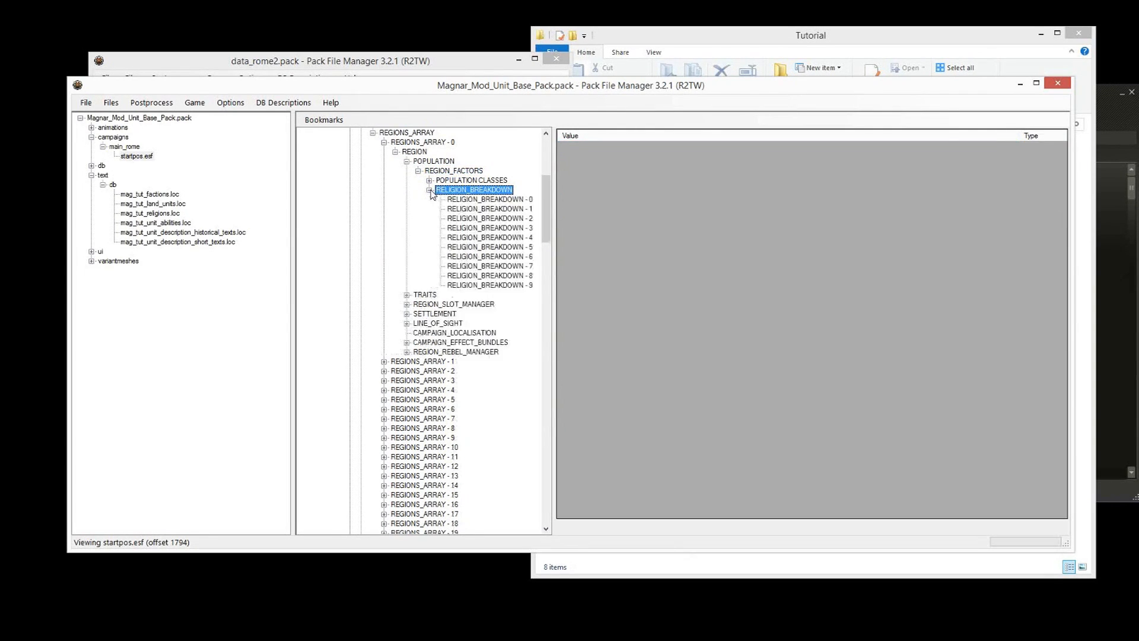
Step: Examine the religion and share in each RELIGION_BREAKDOWN entry of REGIONS_ARRAY - 0
left_click(480, 201)
left_click(479, 209)
left_click(480, 219)
left_click(485, 229)
left_click(489, 221)
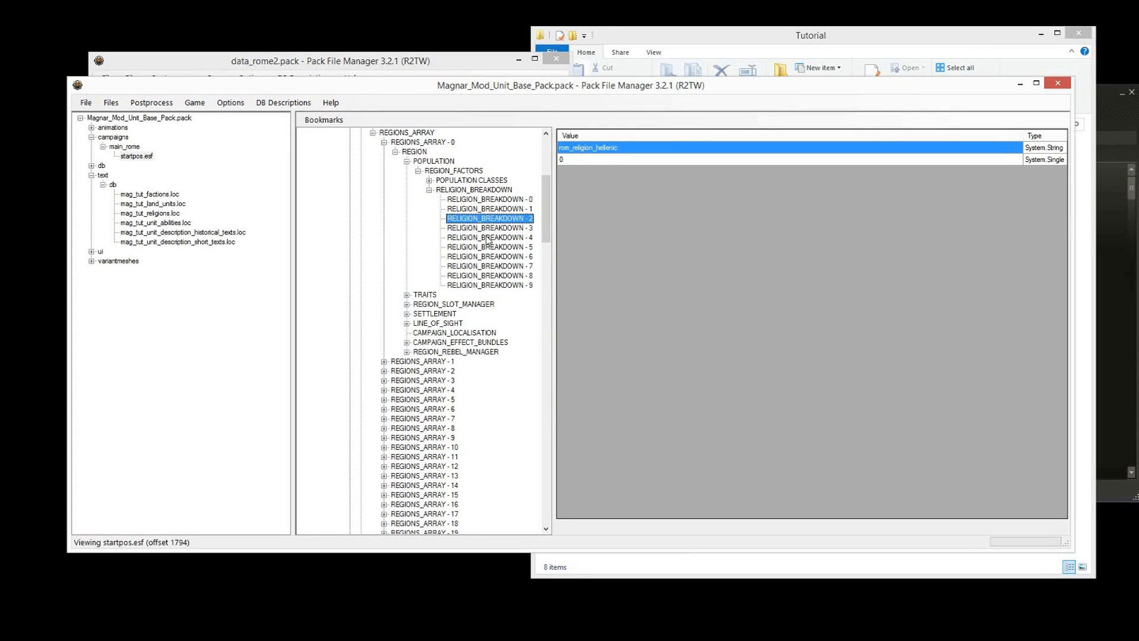
left_click(486, 238)
left_click(486, 230)
left_click(488, 237)
left_click(488, 246)
left_click(489, 257)
left_click(489, 266)
left_click(490, 275)
left_click(490, 285)
Step: Collapse the first region's POPULATION, expand REGIONS_ARRAY - 1 down to its RELIGION_BREAKDOWN entries, and show its REGION record
left_click(406, 162)
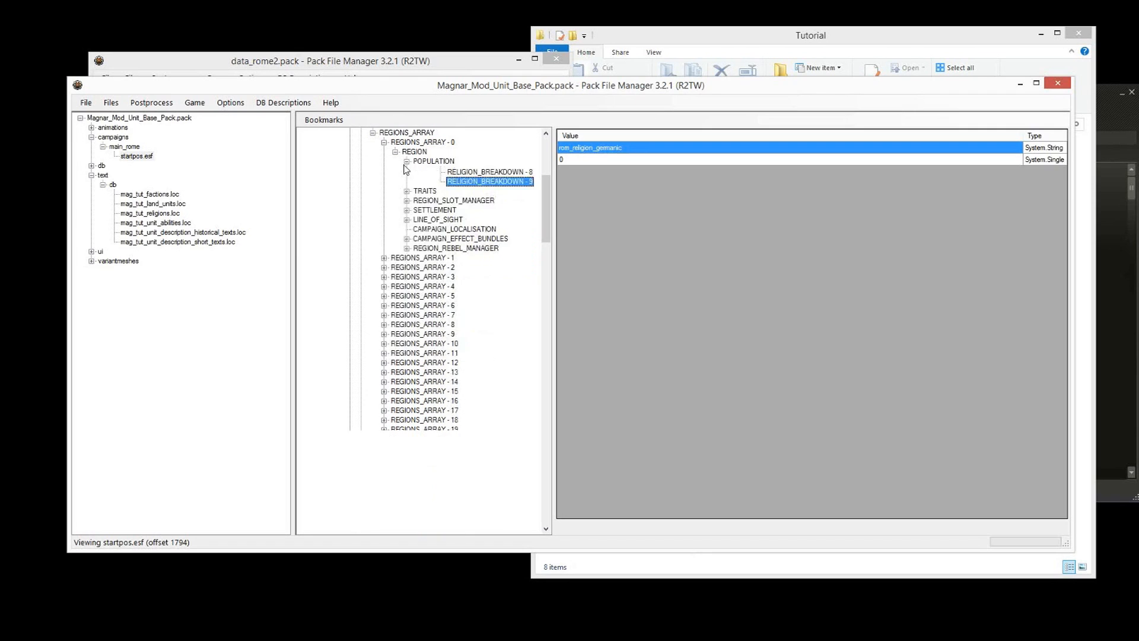
left_click(383, 238)
left_click(395, 247)
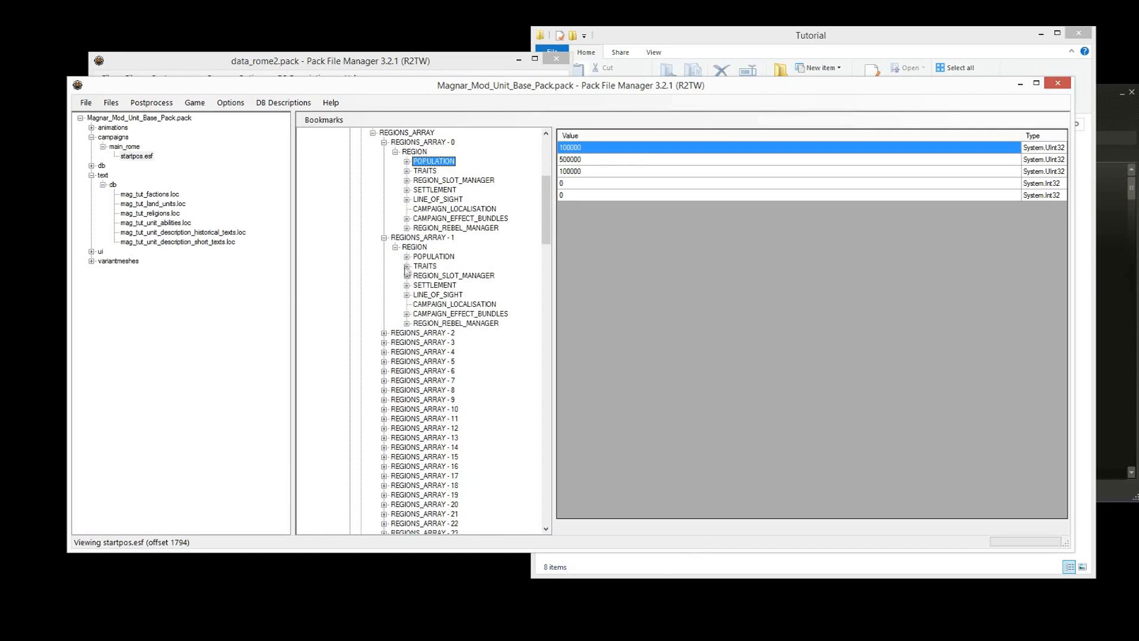
left_click(406, 256)
left_click(419, 266)
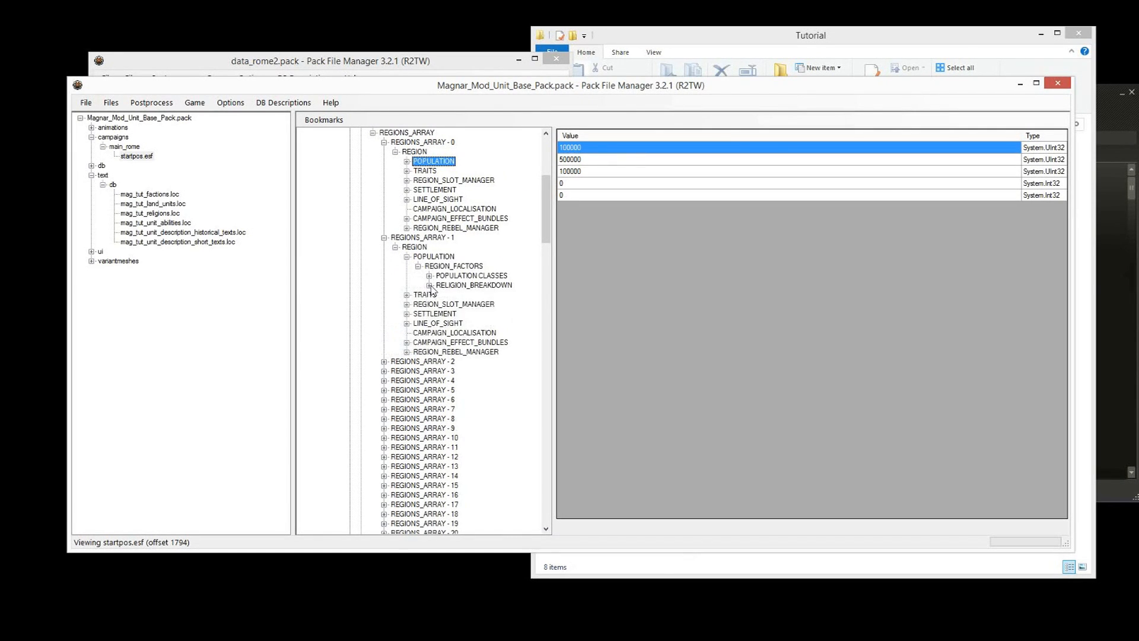
left_click(429, 285)
left_click(423, 248)
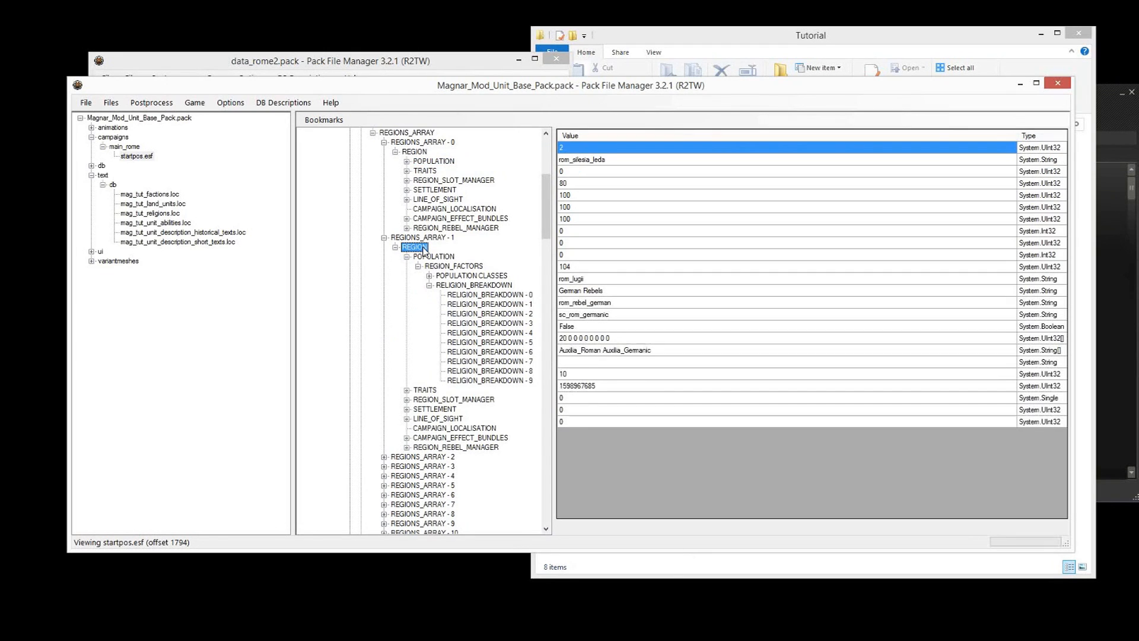
Step: Examine and compare the religions and shares in the RELIGION_BREAKDOWN entries of REGIONS_ARRAY - 1
left_click(478, 295)
left_click(483, 305)
left_click(486, 314)
left_click(491, 334)
left_click(491, 363)
left_click(490, 351)
left_click(490, 332)
left_click(564, 160)
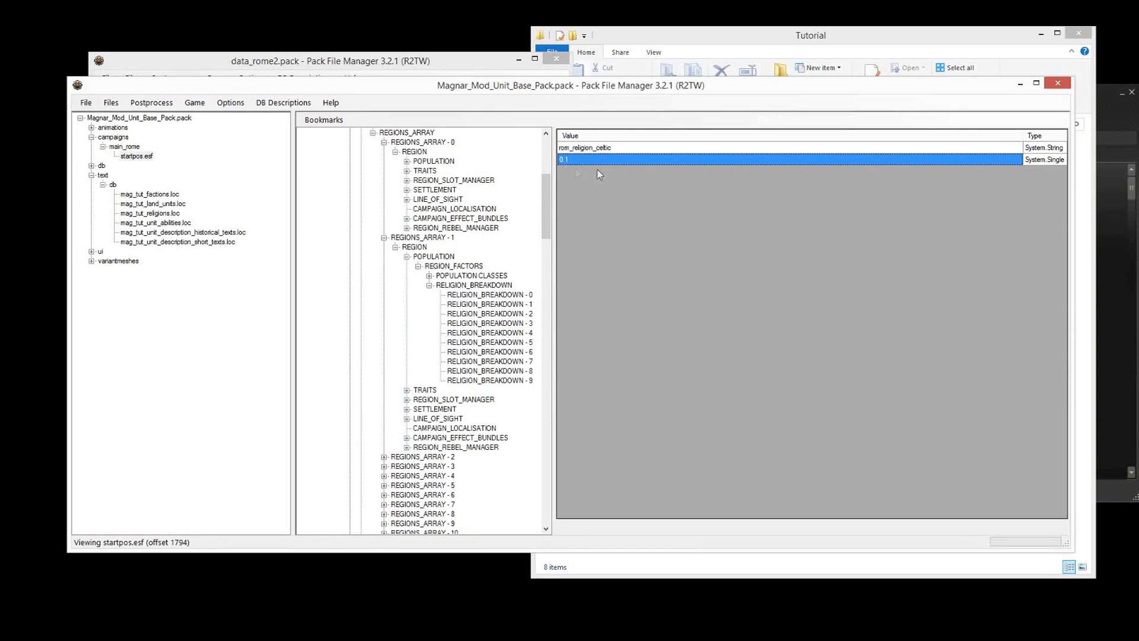
left_click(496, 323)
left_click(492, 343)
left_click(492, 370)
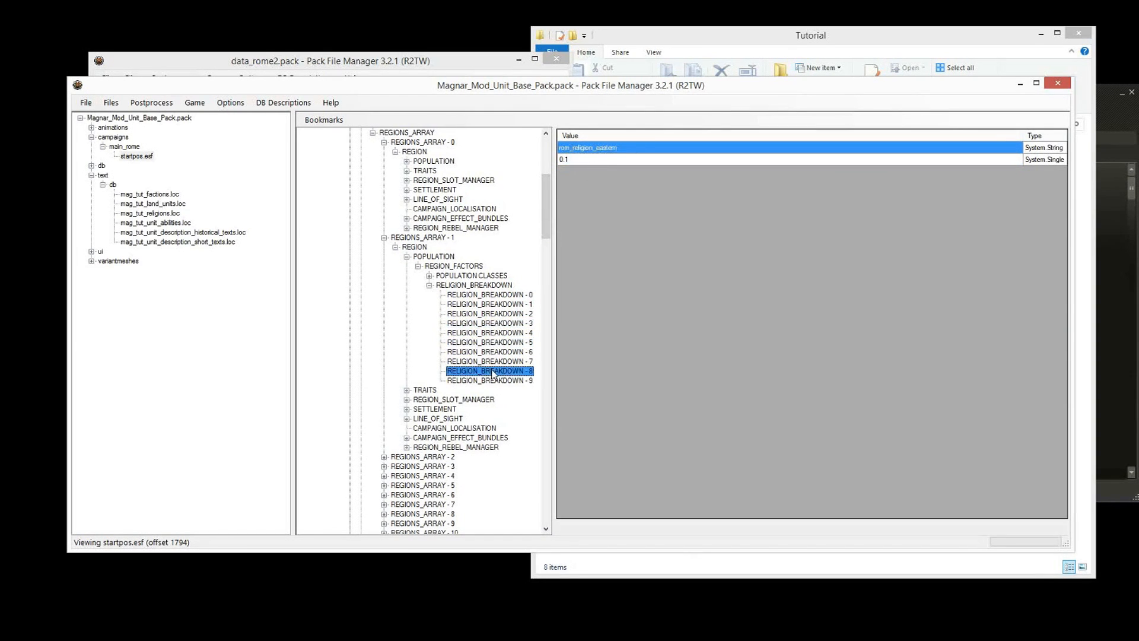
left_click(492, 381)
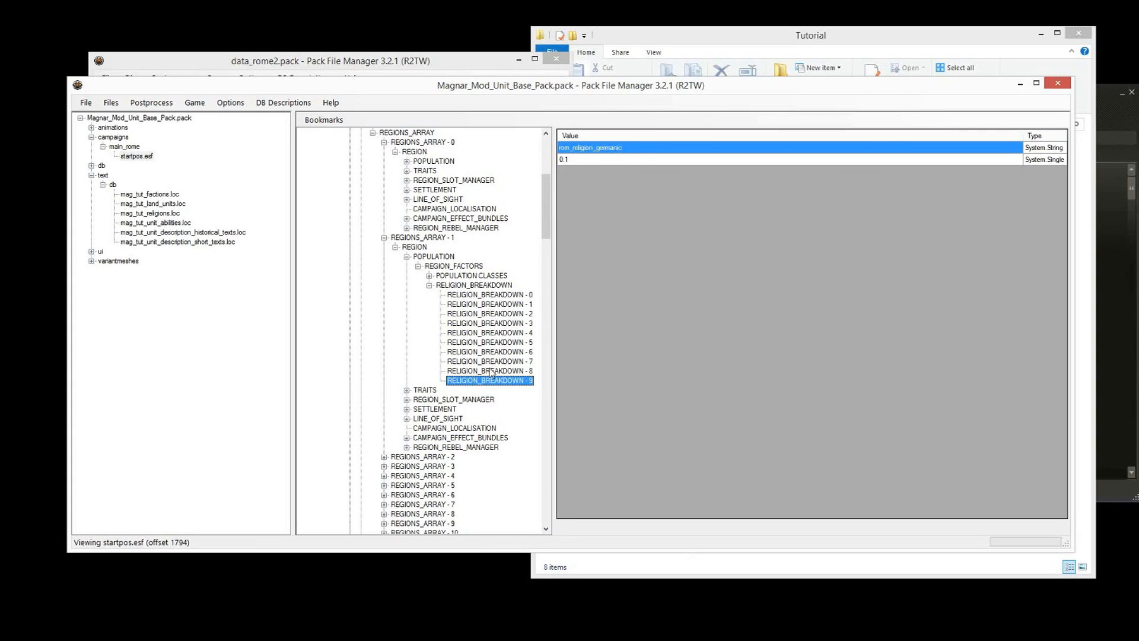
left_click(492, 371)
left_click(494, 352)
left_click(499, 286)
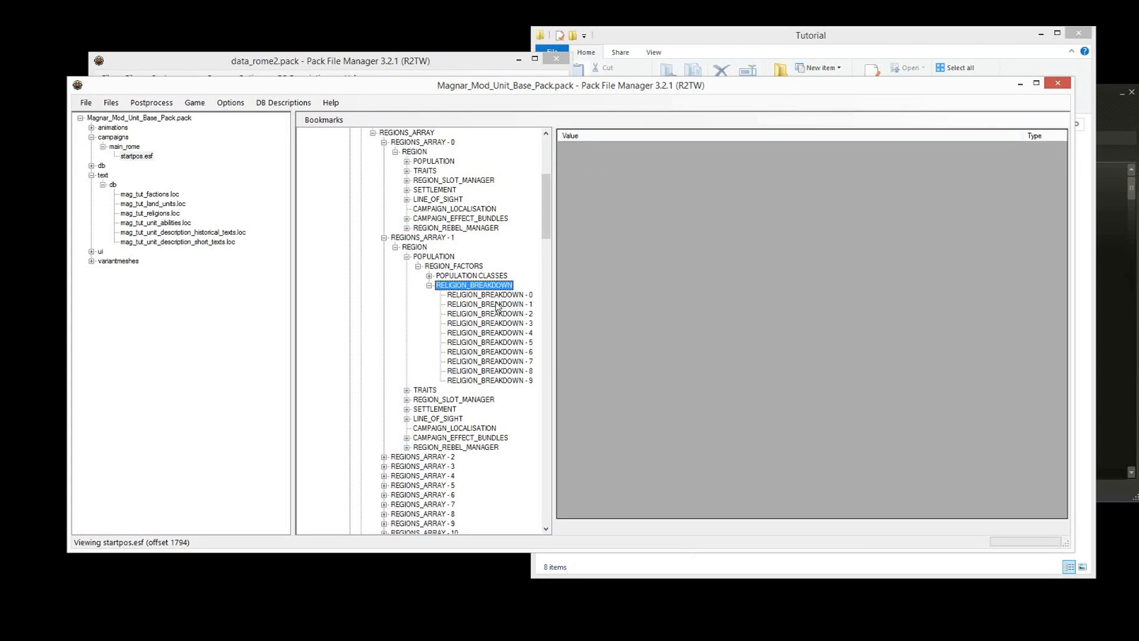
left_click(494, 304)
left_click(493, 295)
left_click(493, 305)
left_click(499, 323)
left_click(502, 342)
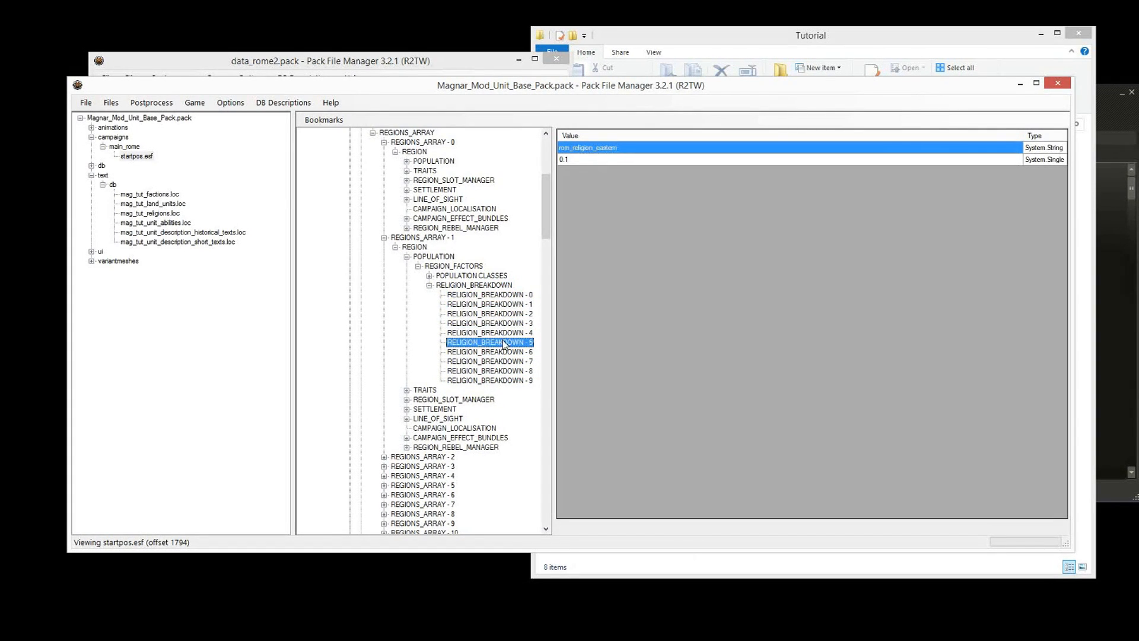
left_click(500, 371)
left_click(501, 381)
left_click(502, 371)
left_click(503, 362)
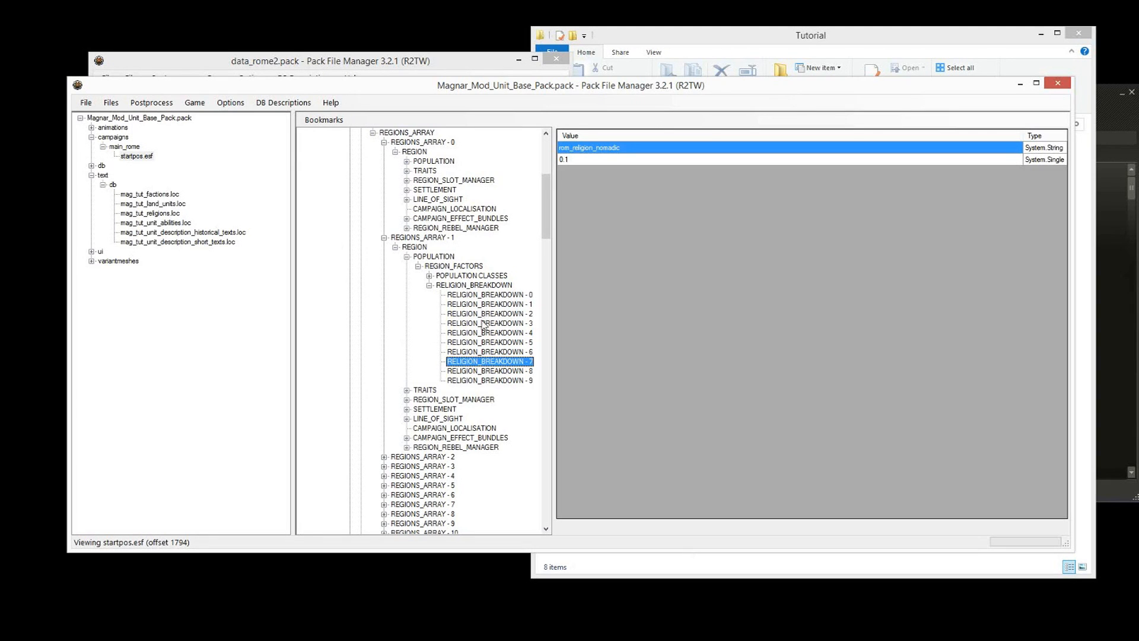
left_click(504, 313)
left_click(509, 304)
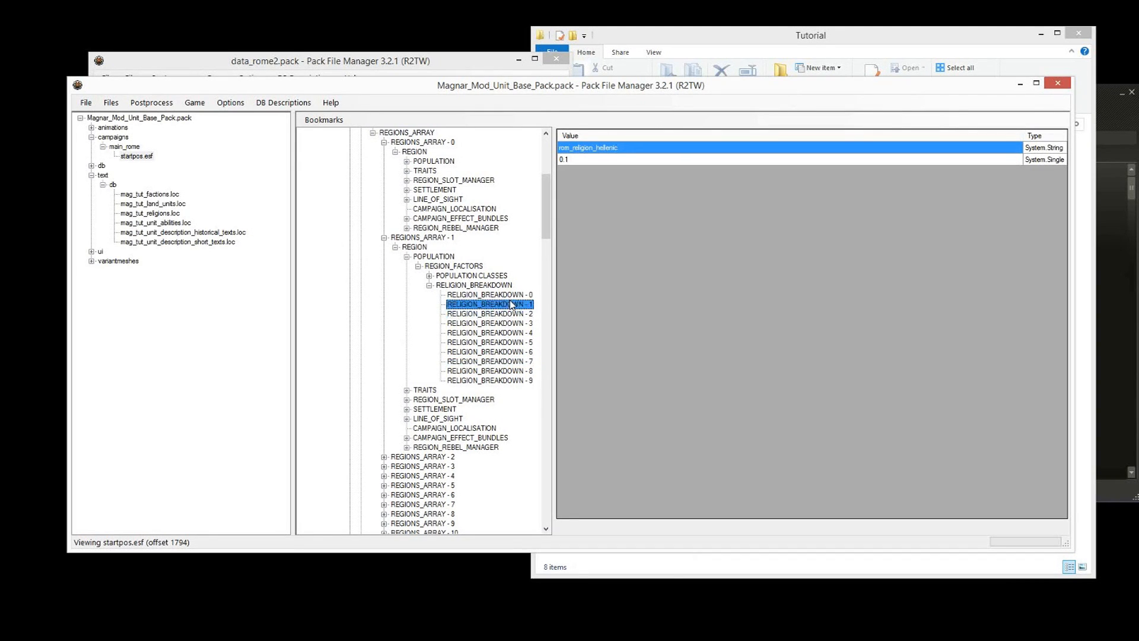
left_click(508, 285)
left_click(503, 295)
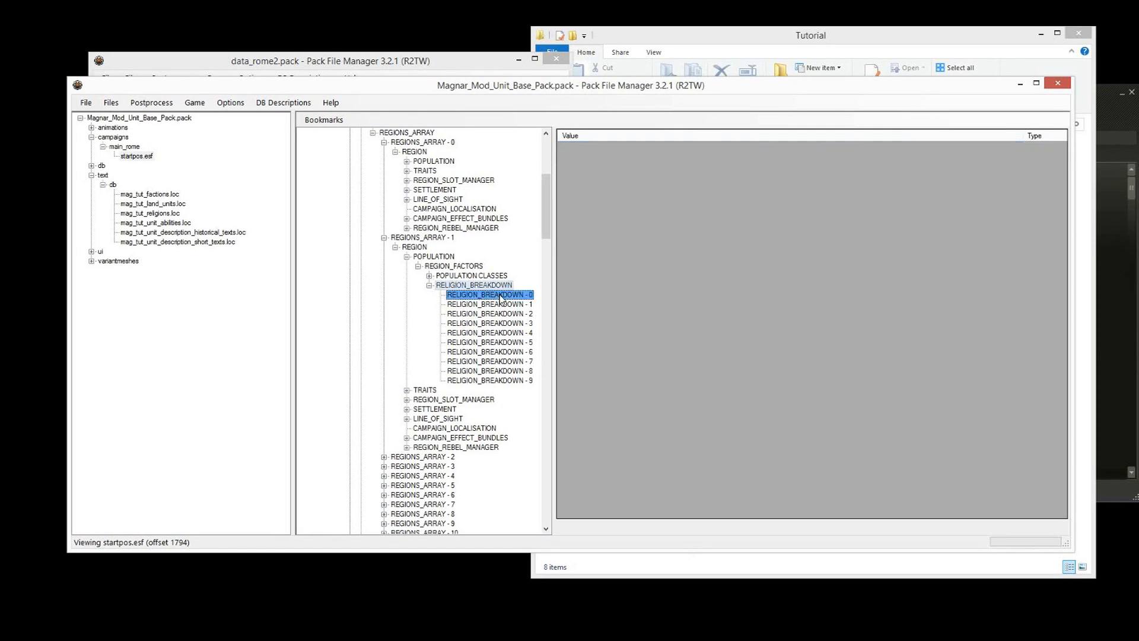
left_click(501, 372)
left_click(620, 159)
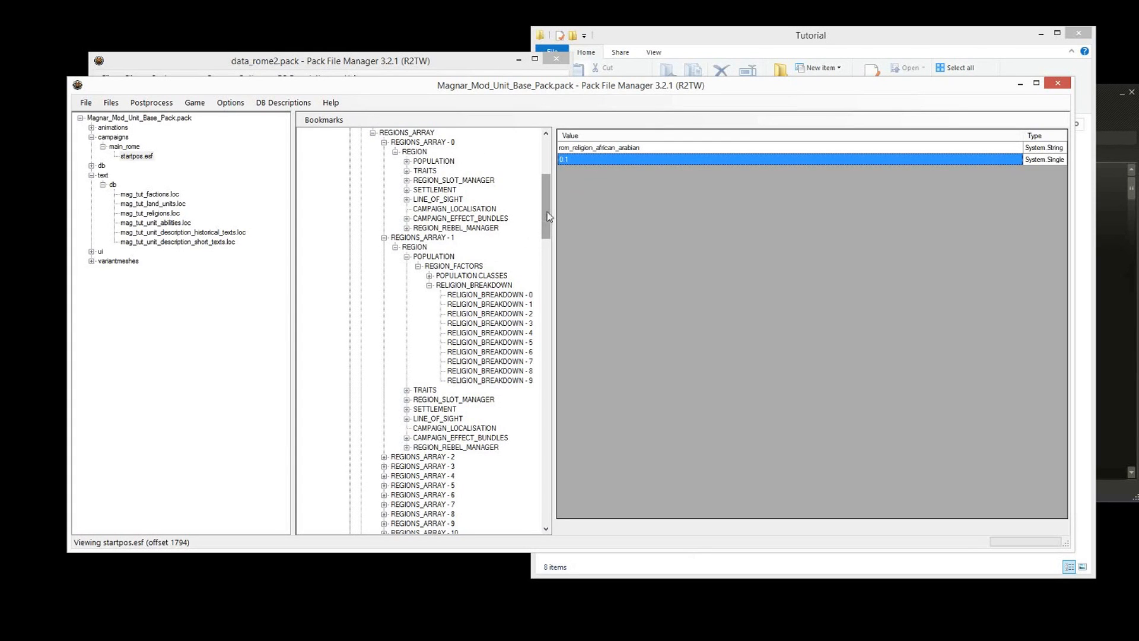
Step: Duplicate the RELIGION_BREAKDOWN - 9 entry under the population of REGIONS_ARRAY - 0
left_click_drag(546, 224, 546, 201)
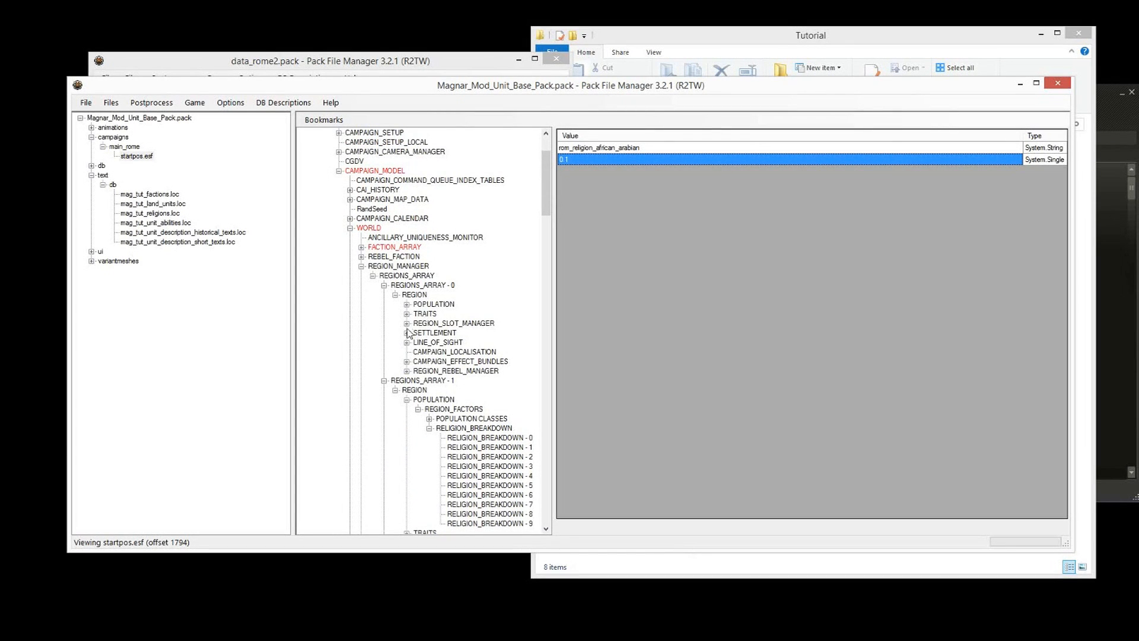
left_click(414, 295)
left_click(408, 304)
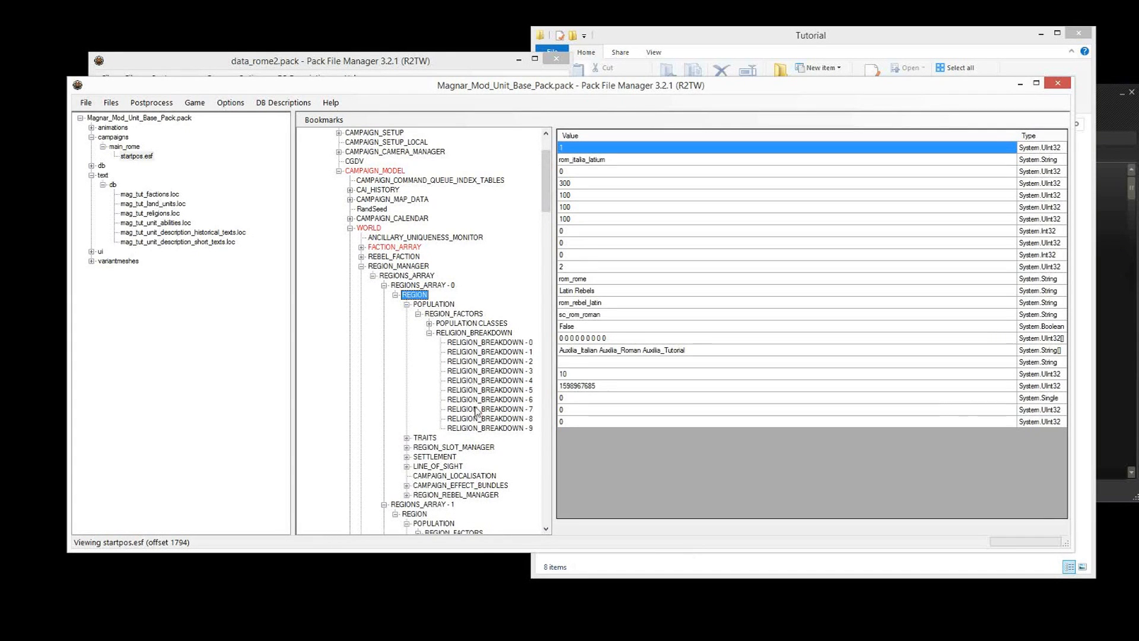
left_click(479, 429)
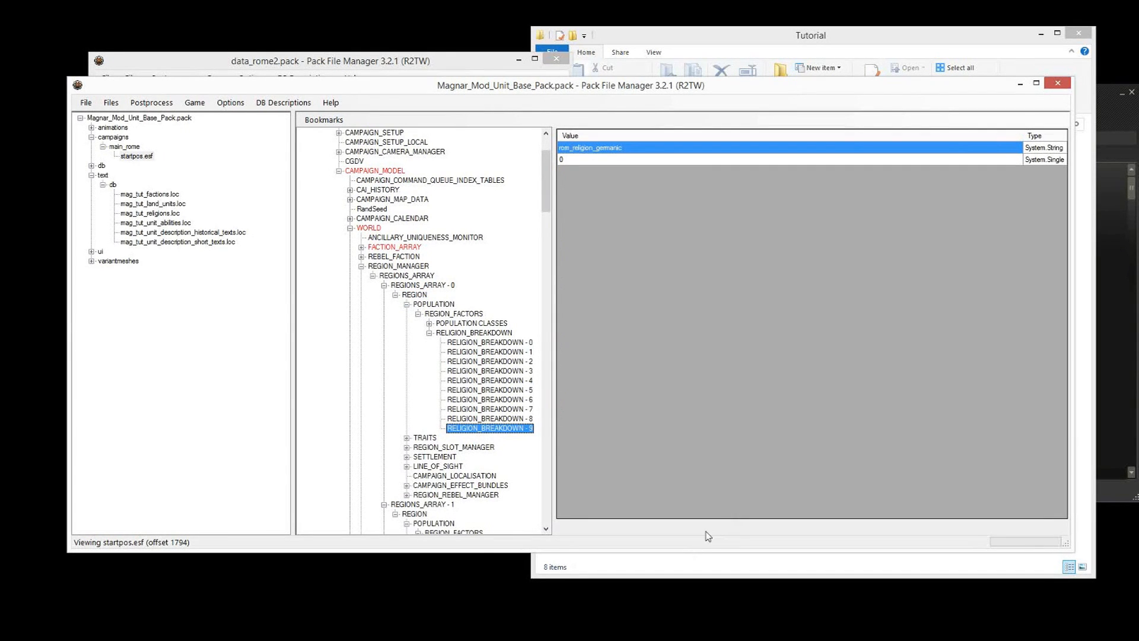
right_click(512, 429)
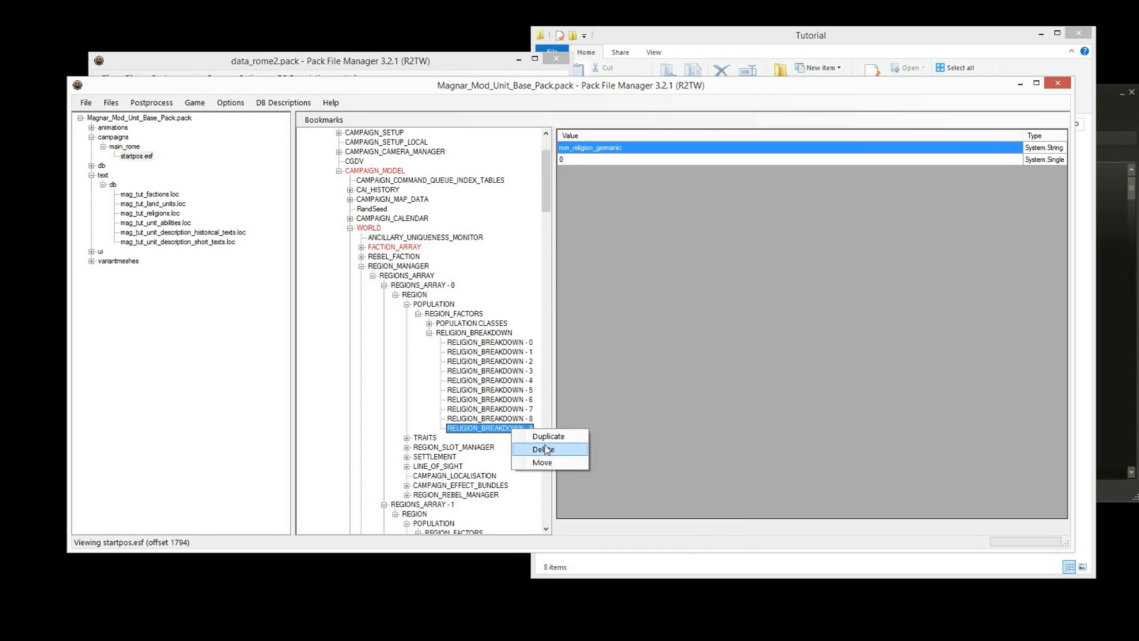
left_click(544, 439)
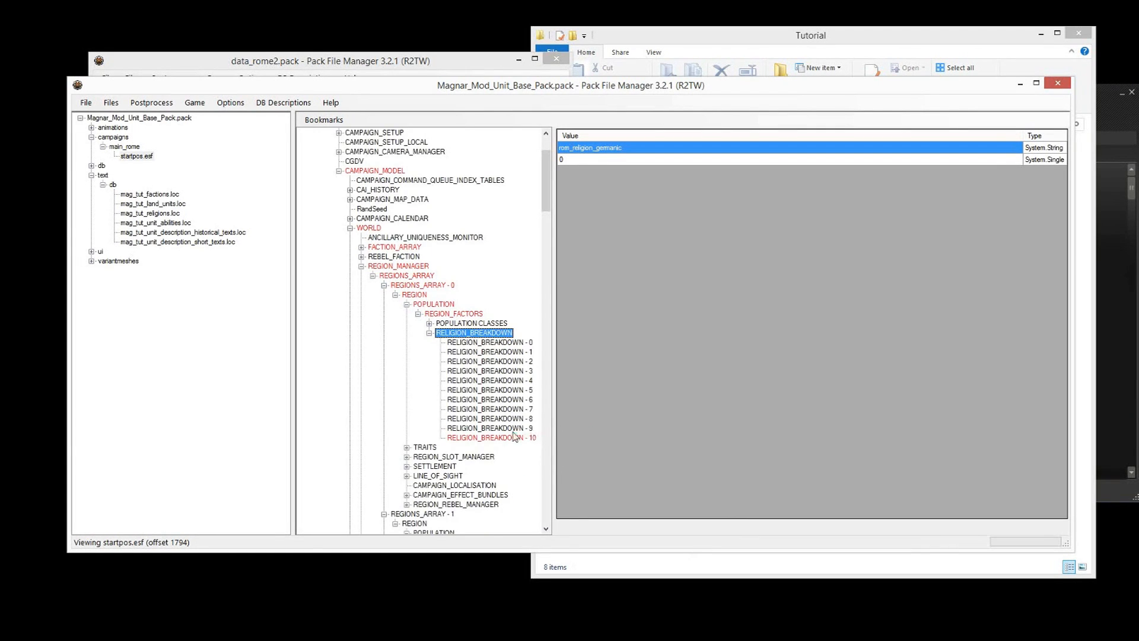
Step: Set the religion of RELIGION_BREAKDOWN - 10 in REGIONS_ARRAY - 0 to rom_religion_magnianity
left_click(509, 439)
left_click(617, 148)
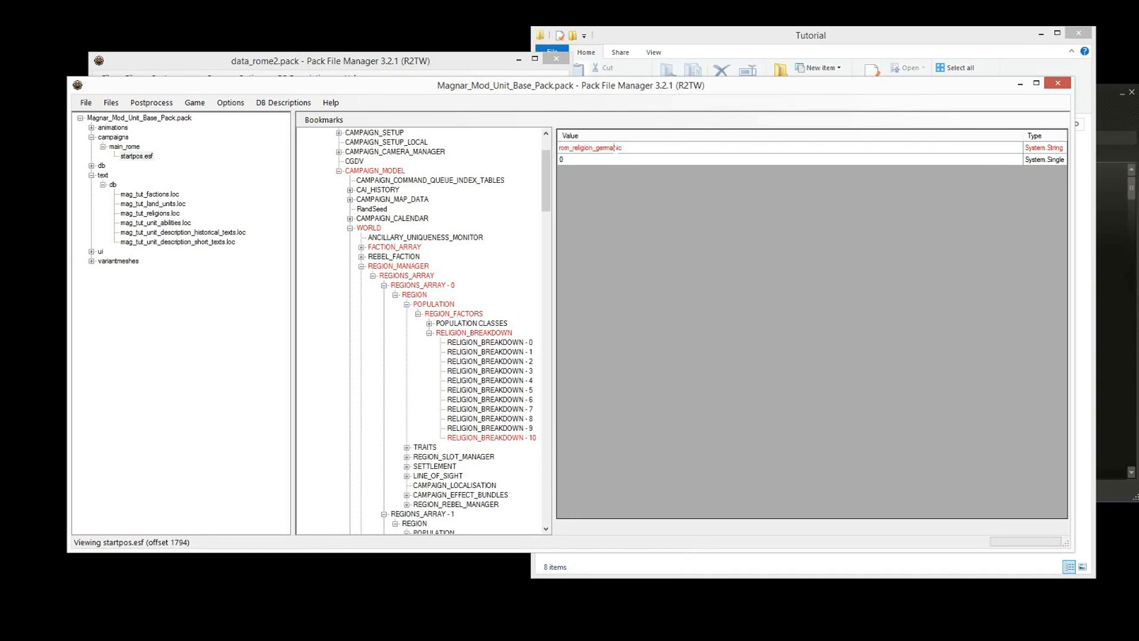
right_click(614, 149)
left_click(641, 199)
left_click(633, 161)
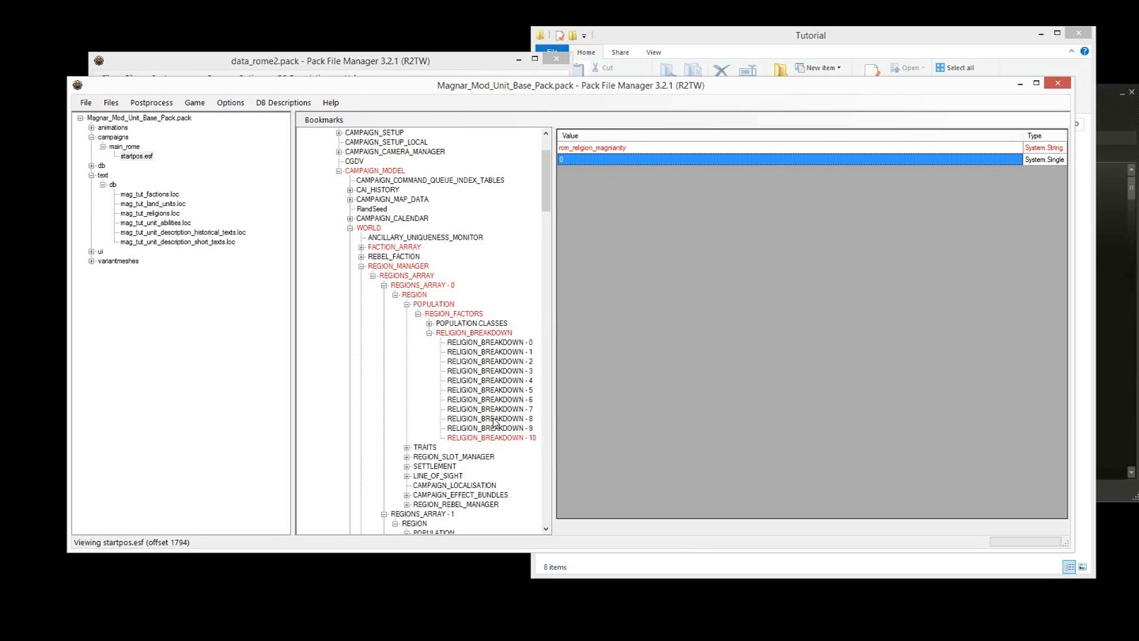
left_click(468, 343)
left_click(468, 325)
left_click(429, 333)
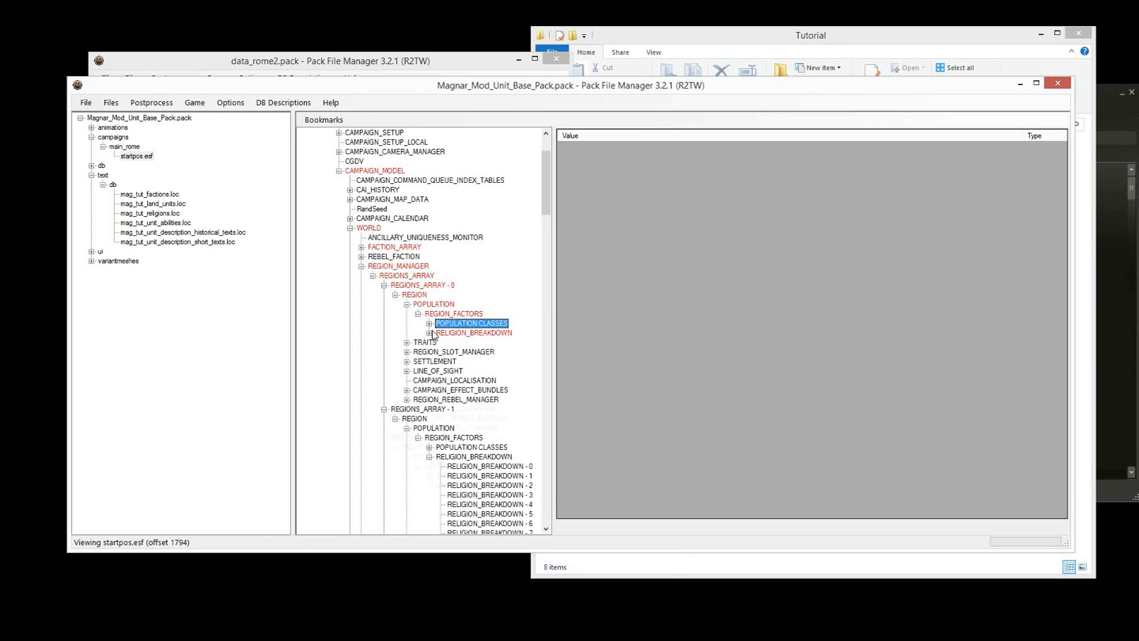
left_click(429, 333)
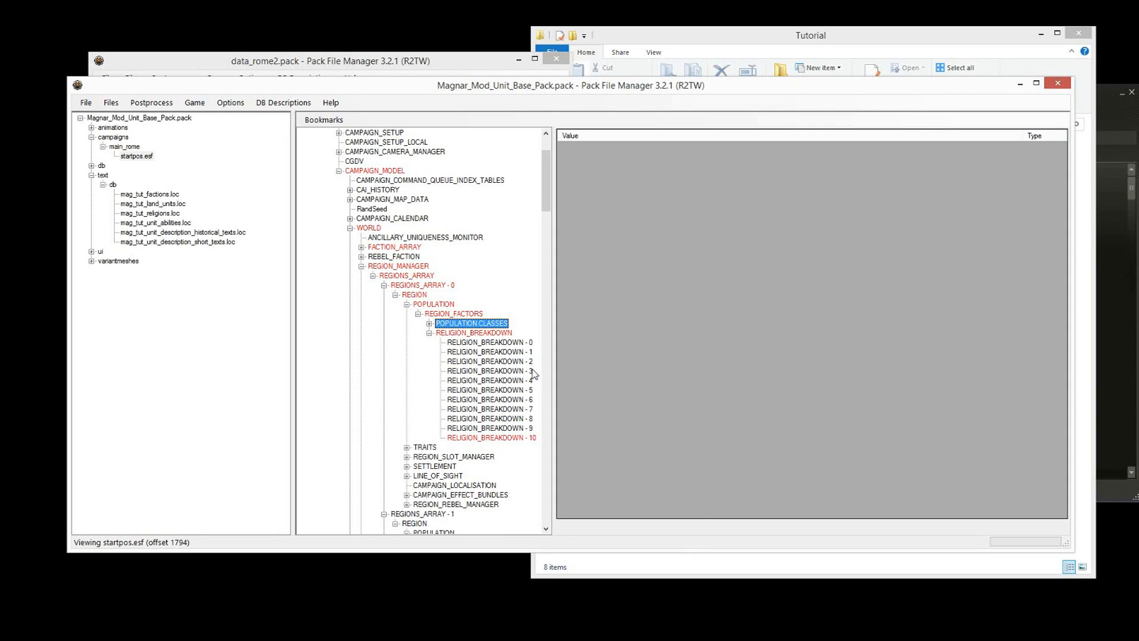
Step: Review the RELIGION_BREAKDOWN - 10 entry of REGIONS_ARRAY - 0 and collapse that region's POPULATION branch
left_click(514, 438)
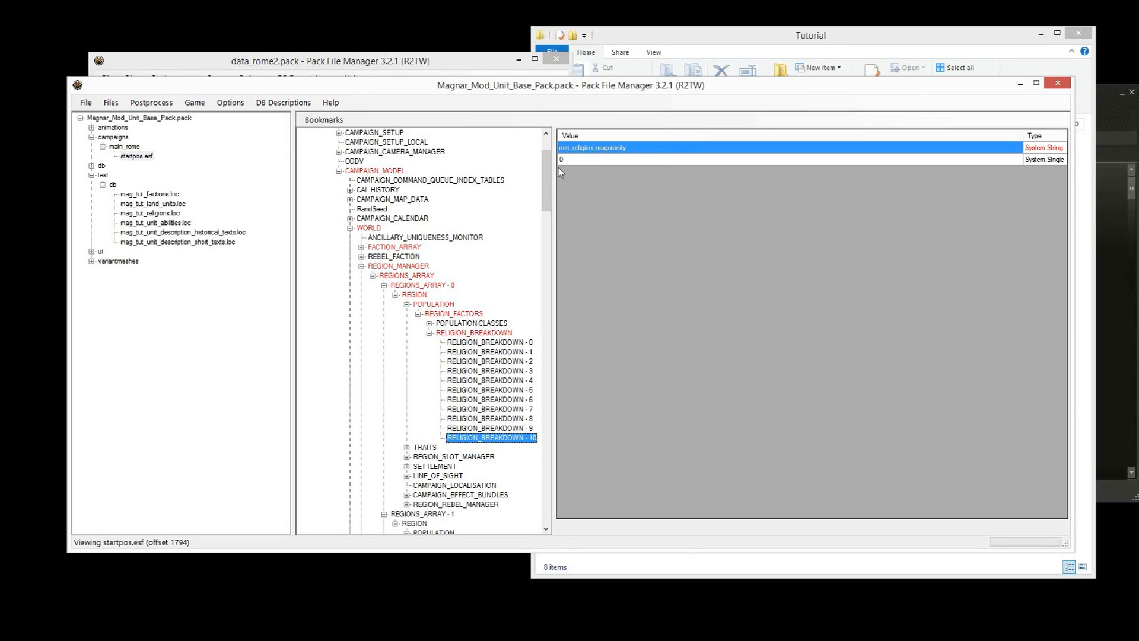
mouse_move(547, 166)
left_mouse_down()
mouse_move(547, 190)
mouse_move(547, 179)
left_mouse_up()
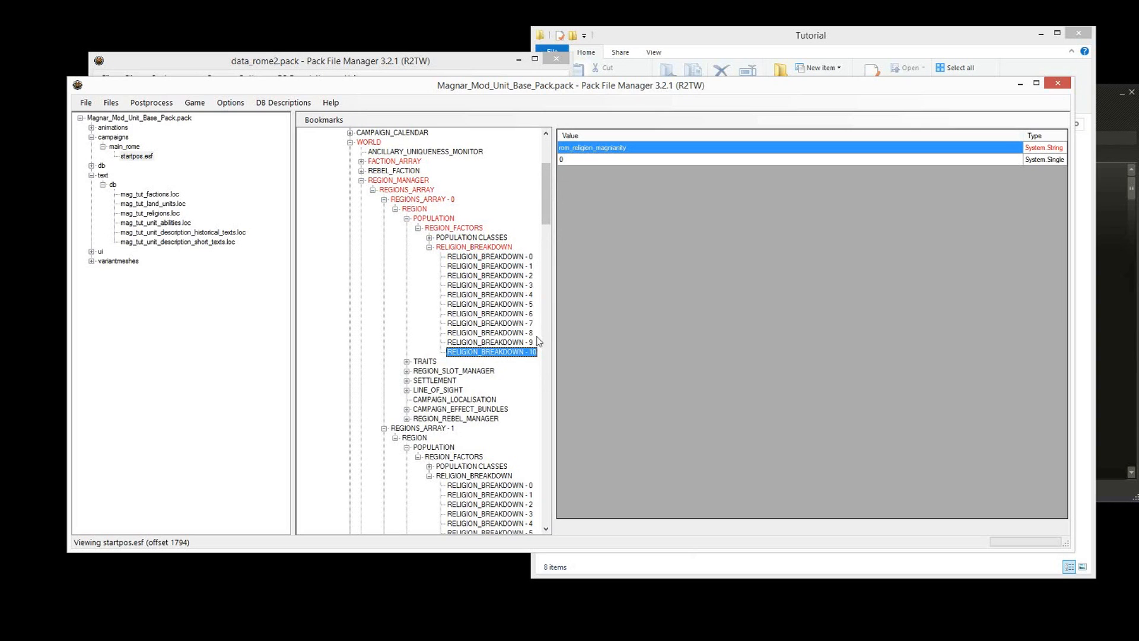
left_click(429, 247)
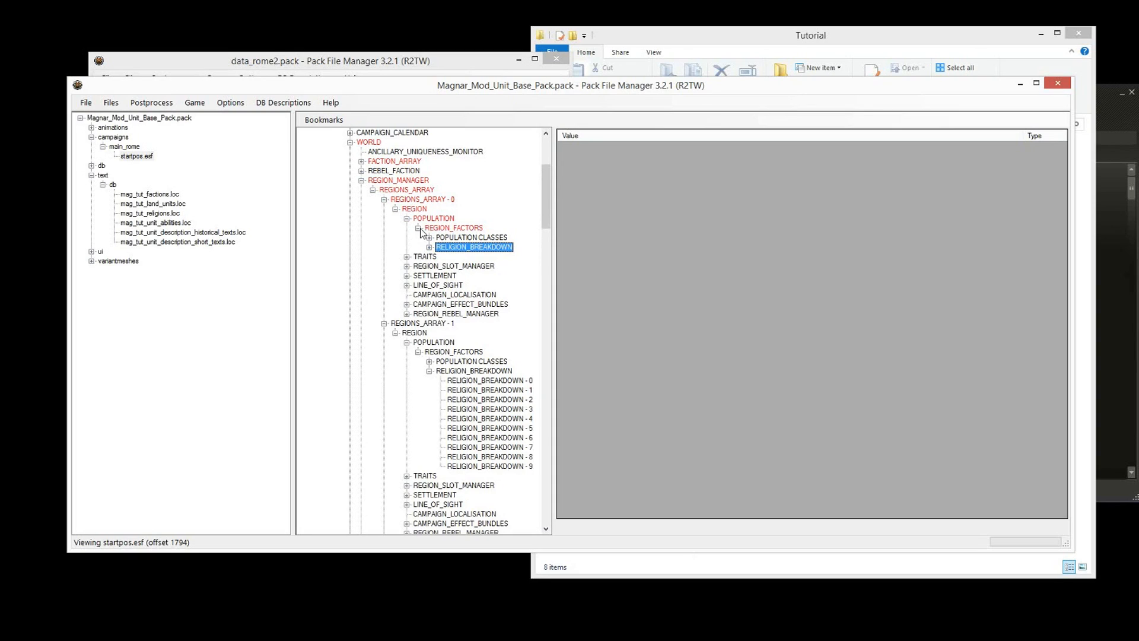
key("Caps_Lock")
key("Caps_Lock")
left_click(419, 229)
left_click(407, 219)
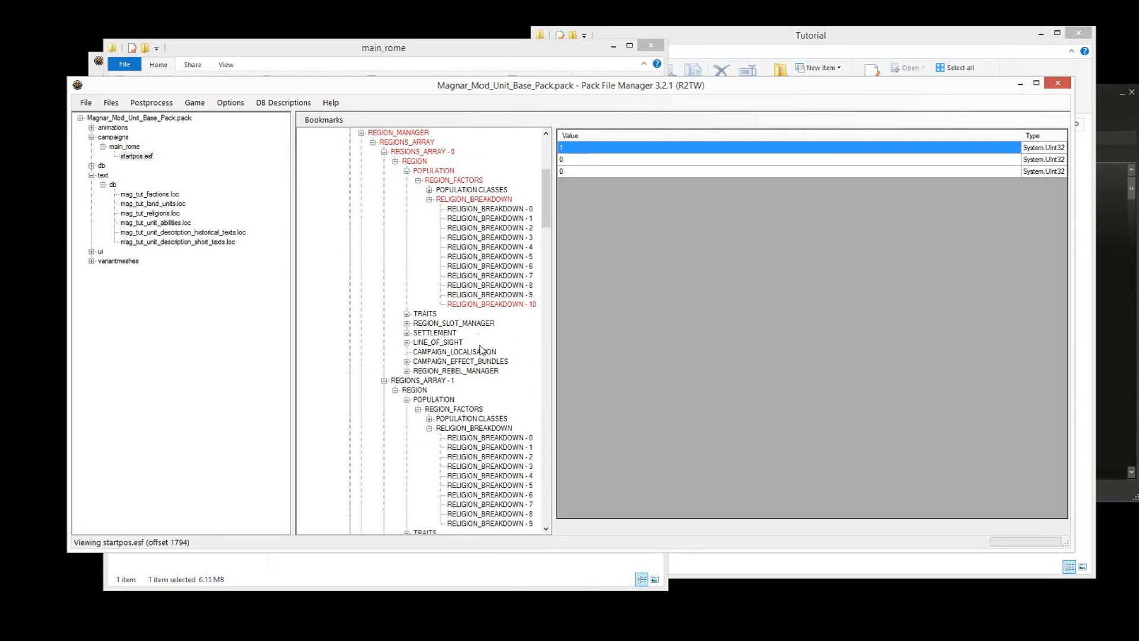
Step: Compare the religions and shares of the RELIGION_BREAKDOWN entries in REGIONS_ARRAY - 0 and REGIONS_ARRAY - 1
left_click(521, 305)
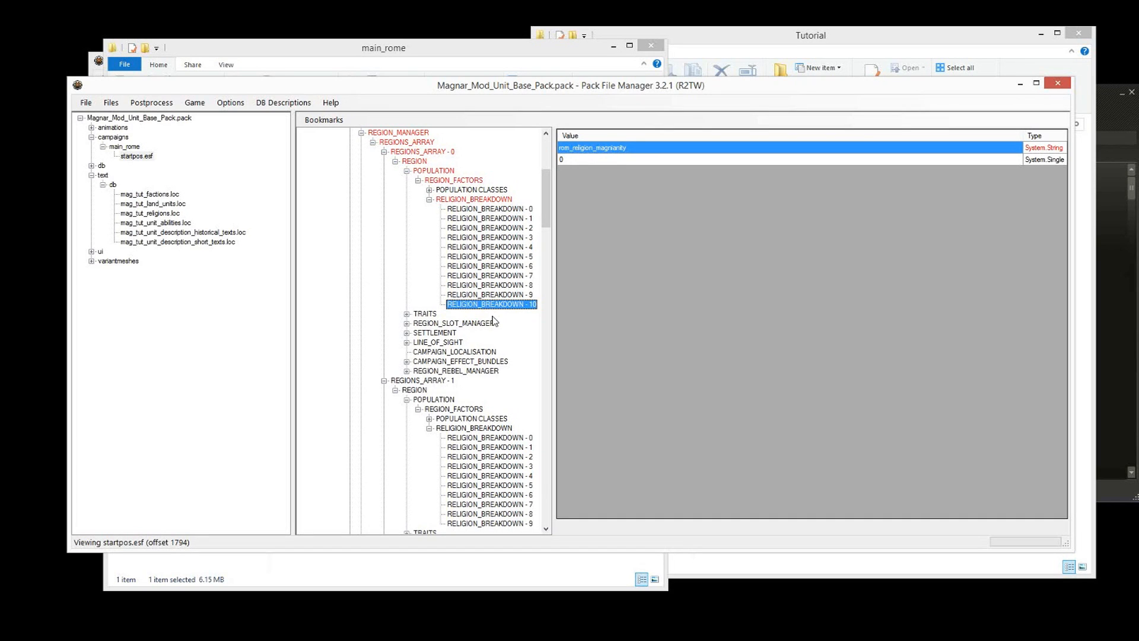
left_click(475, 210)
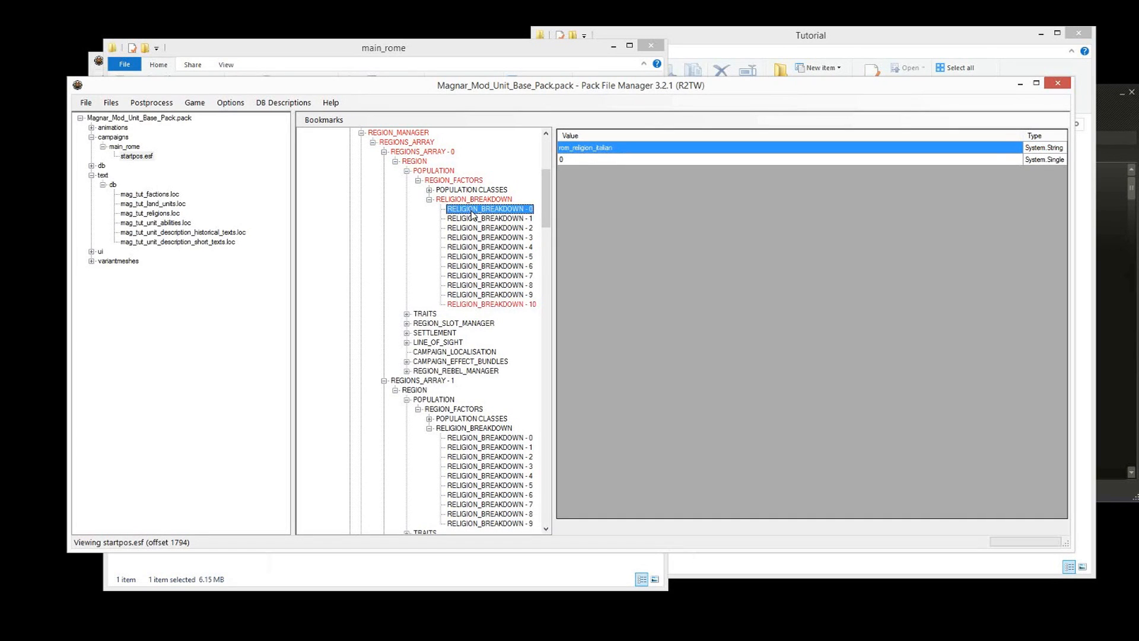
left_click(483, 286)
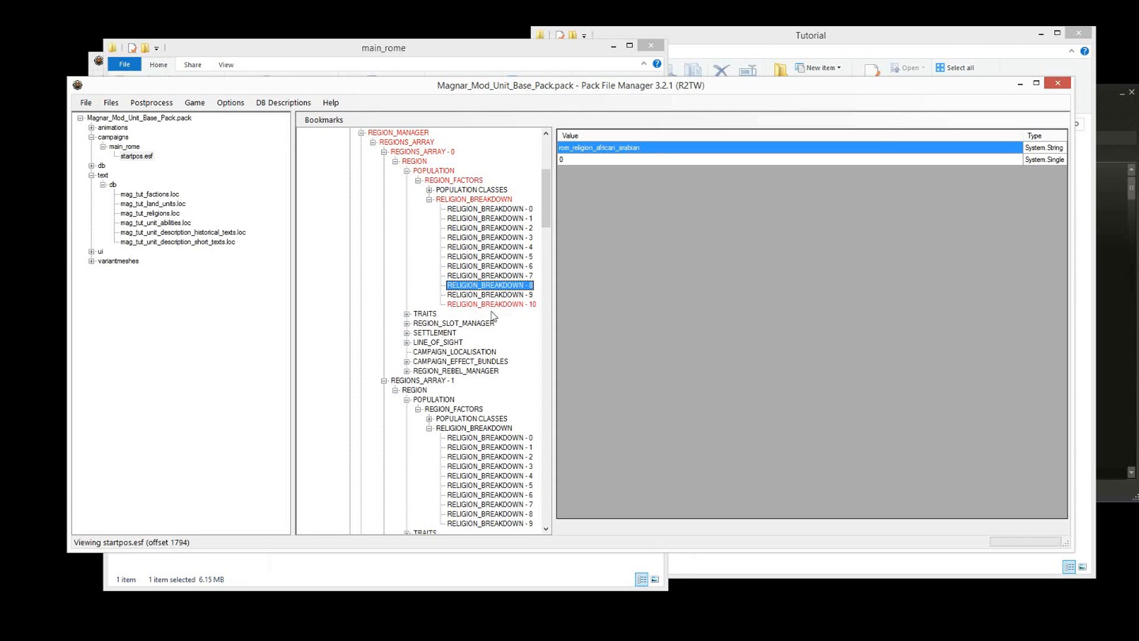
left_click(470, 305)
scroll(473, 333, "down", 3)
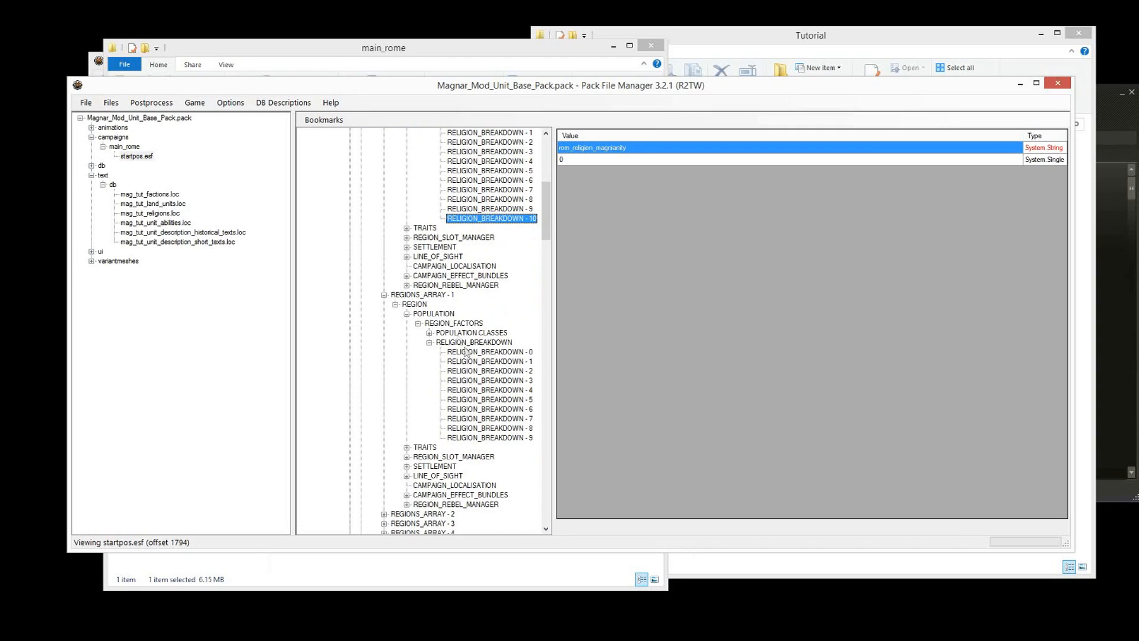
left_click(511, 399)
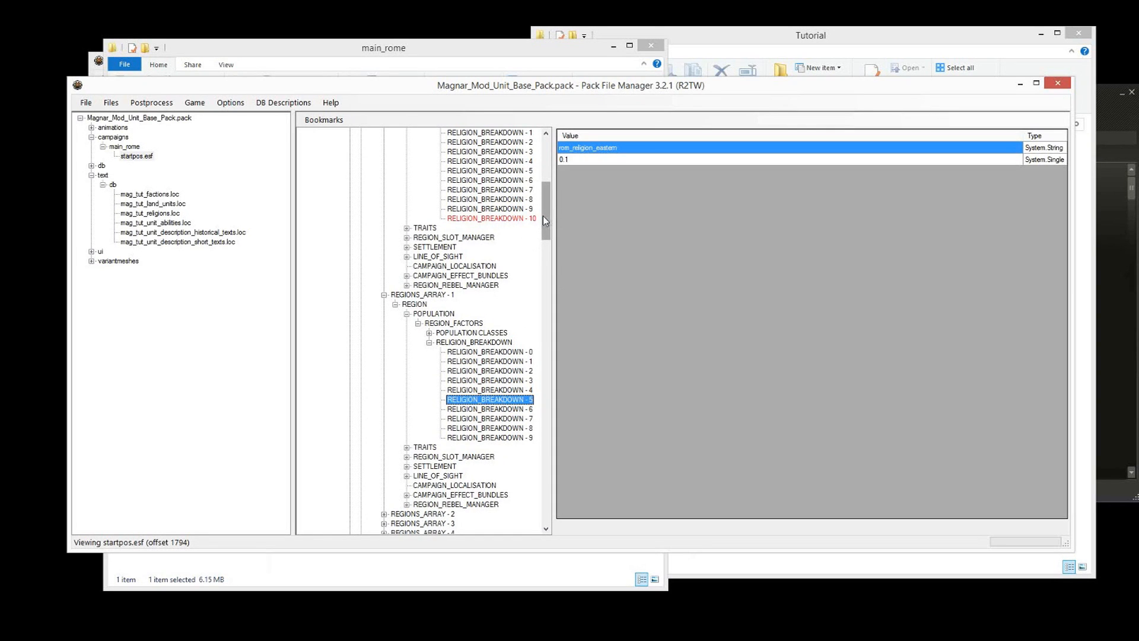
left_click(498, 218)
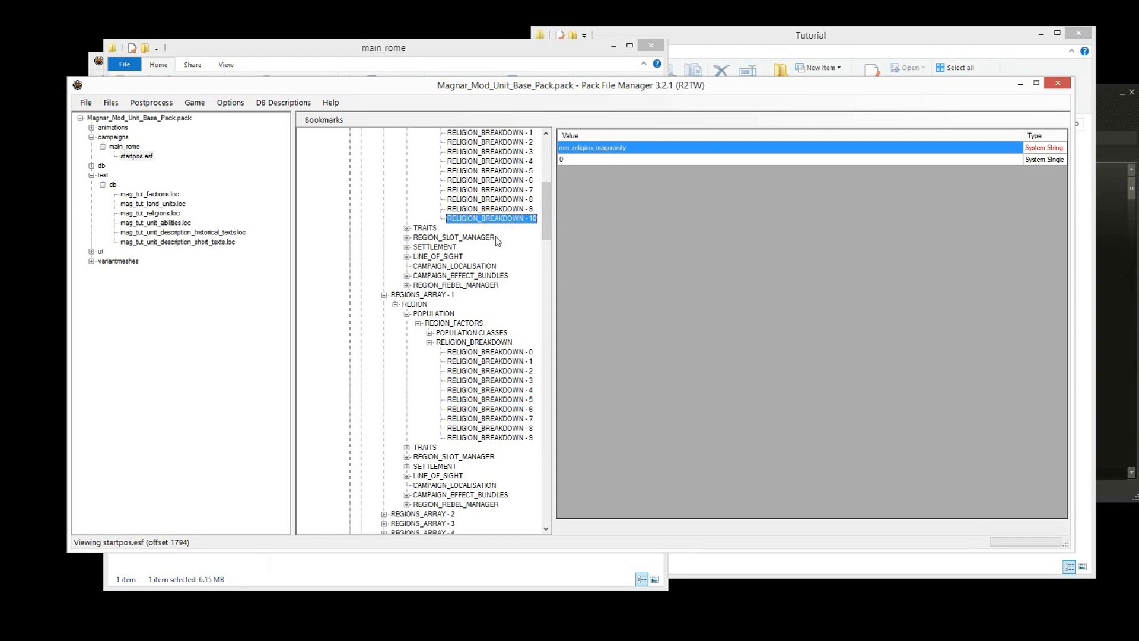
scroll(504, 207, "up", 4)
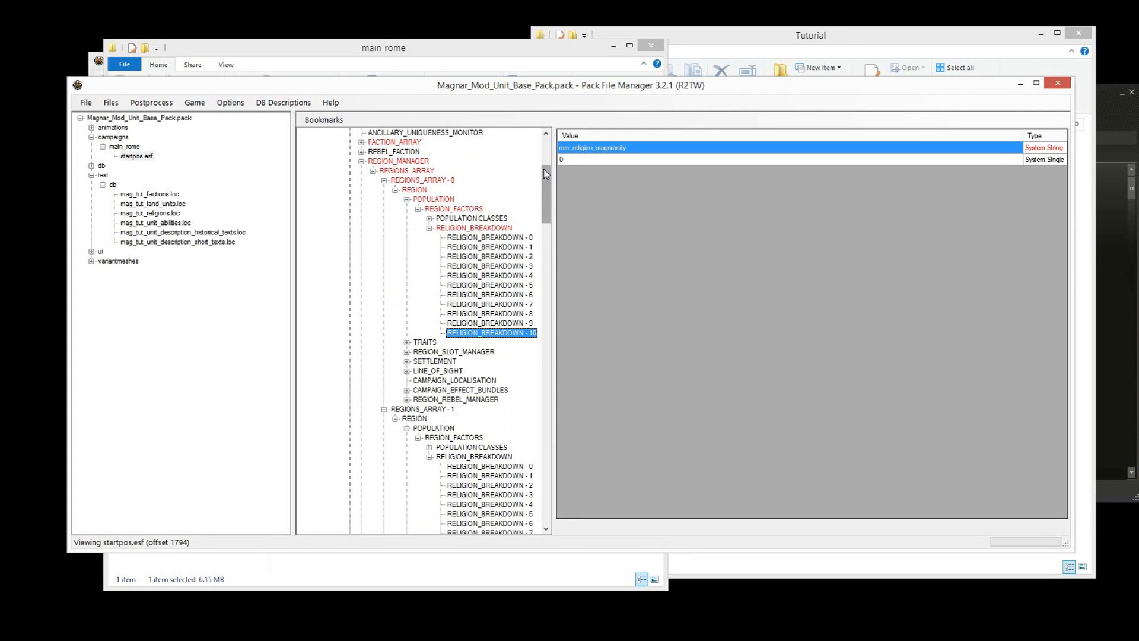
Step: Collapse REGIONS_ARRAY - 1 and set the share of rom_religion_magnianity in REGIONS_ARRAY - 0's RELIGION_BREAKDOWN - 10 to 0.5
left_click(384, 409)
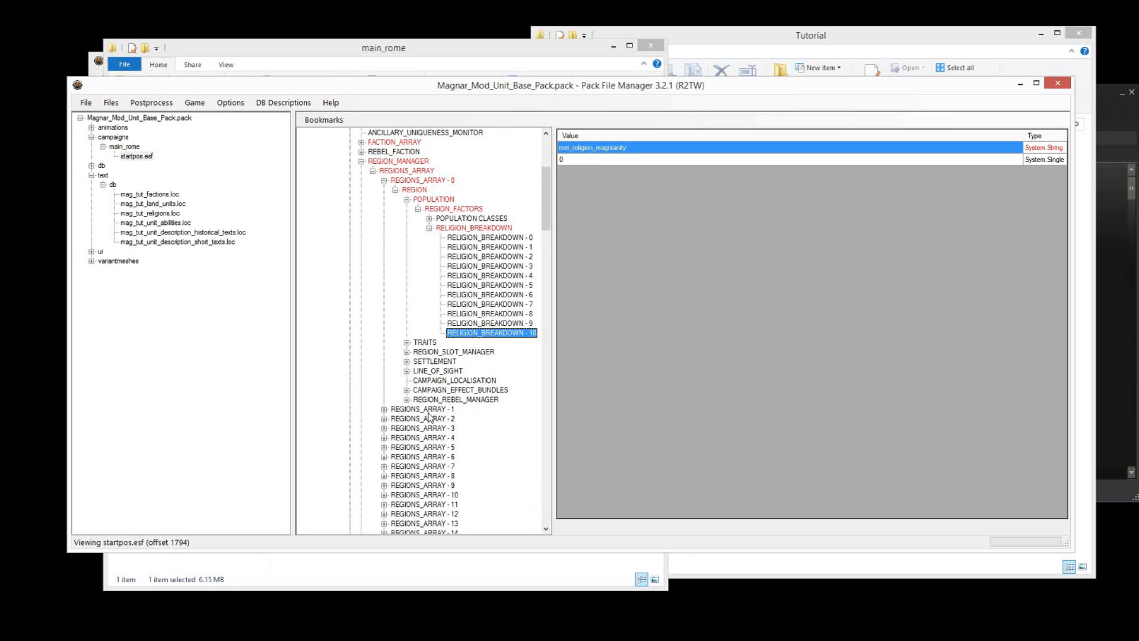
left_click_drag(547, 179, 522, 180)
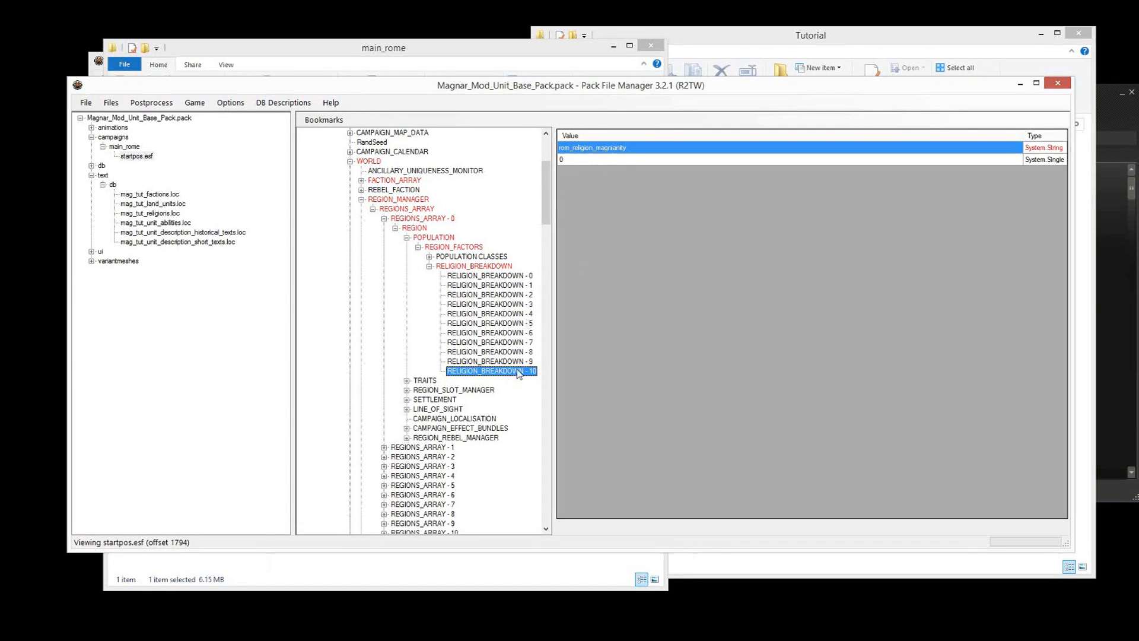
left_click(592, 159)
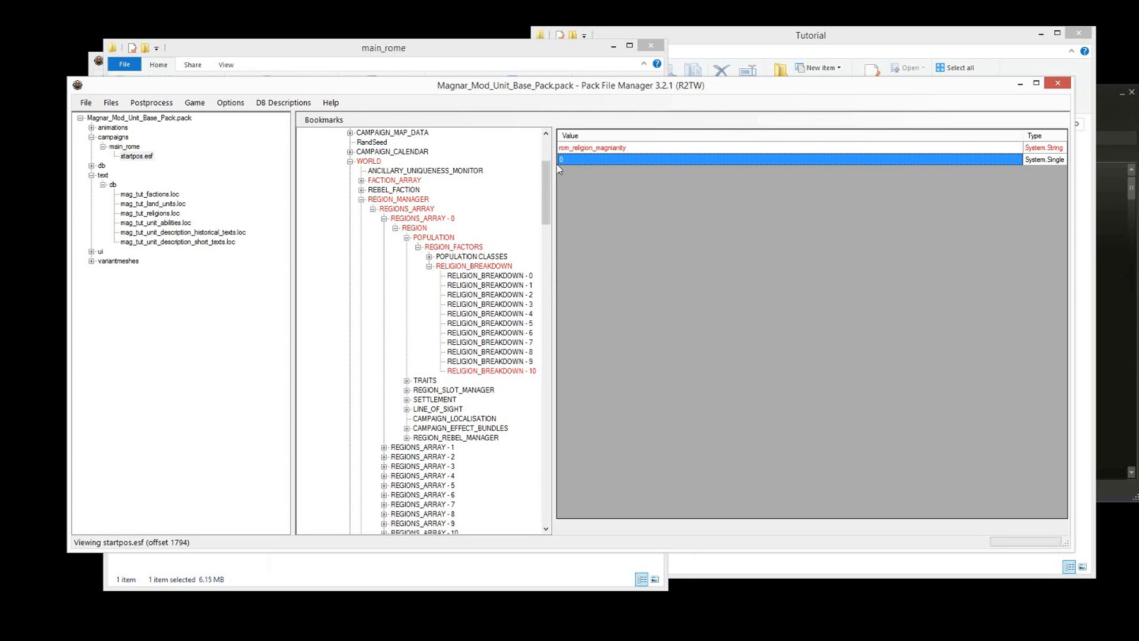
left_click(577, 155)
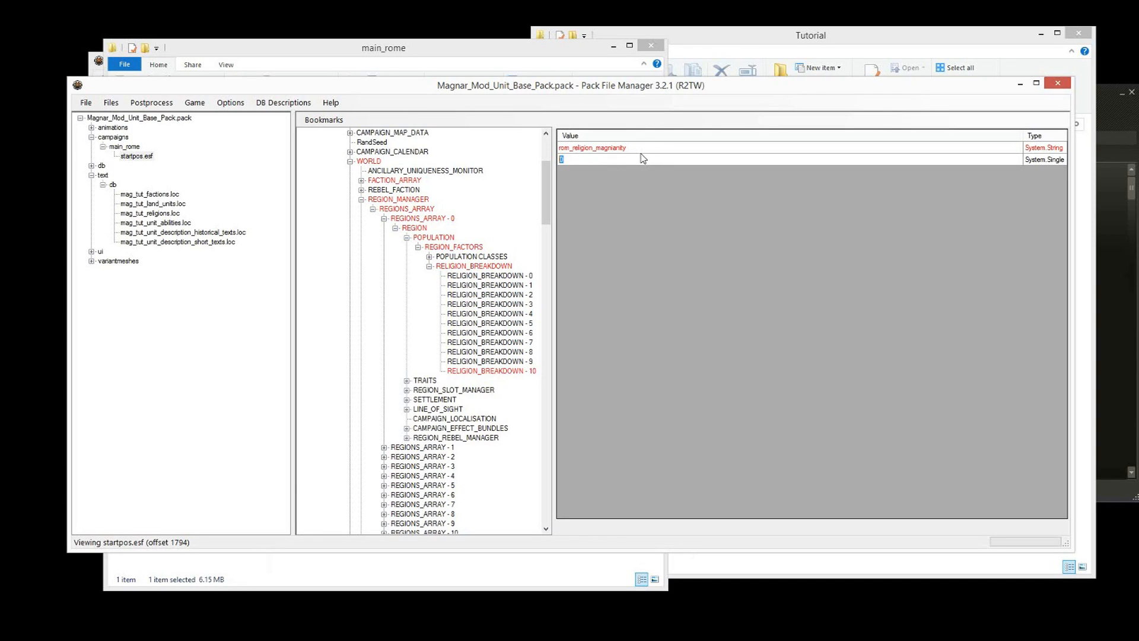
type("0.5")
key("Return")
Step: Find the rom_religion_latin entry in the RELIGION_BREAKDOWN of REGIONS_ARRAY - 0 and set its share to 0.5
left_click(485, 317)
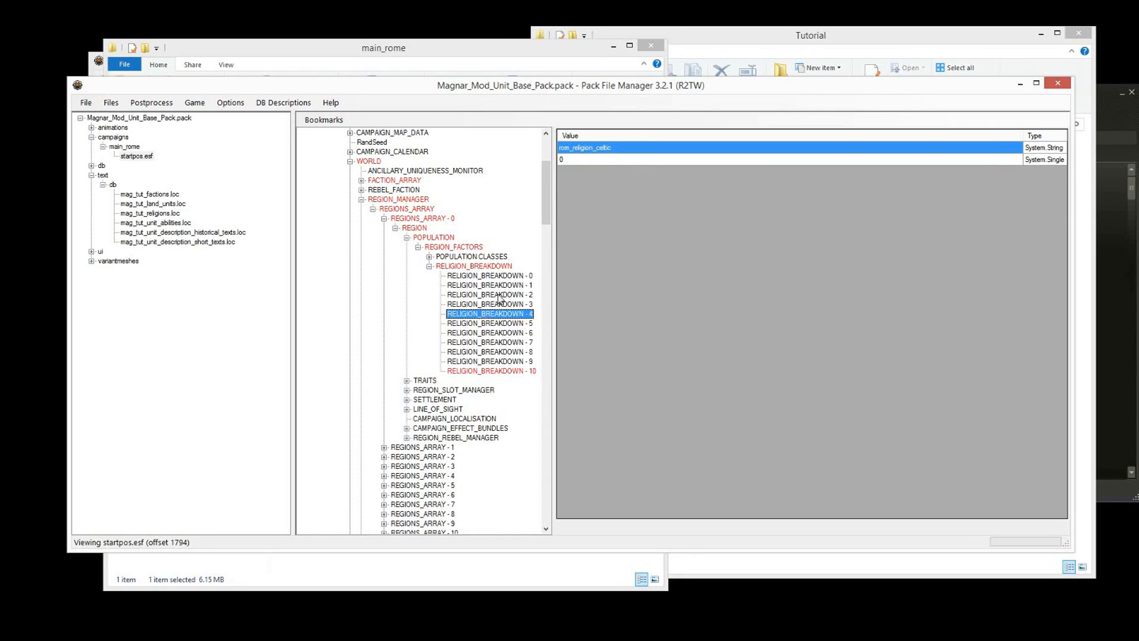
left_click(497, 295)
left_click(501, 275)
key("Down")
key("Down")
key("Down")
key("Down")
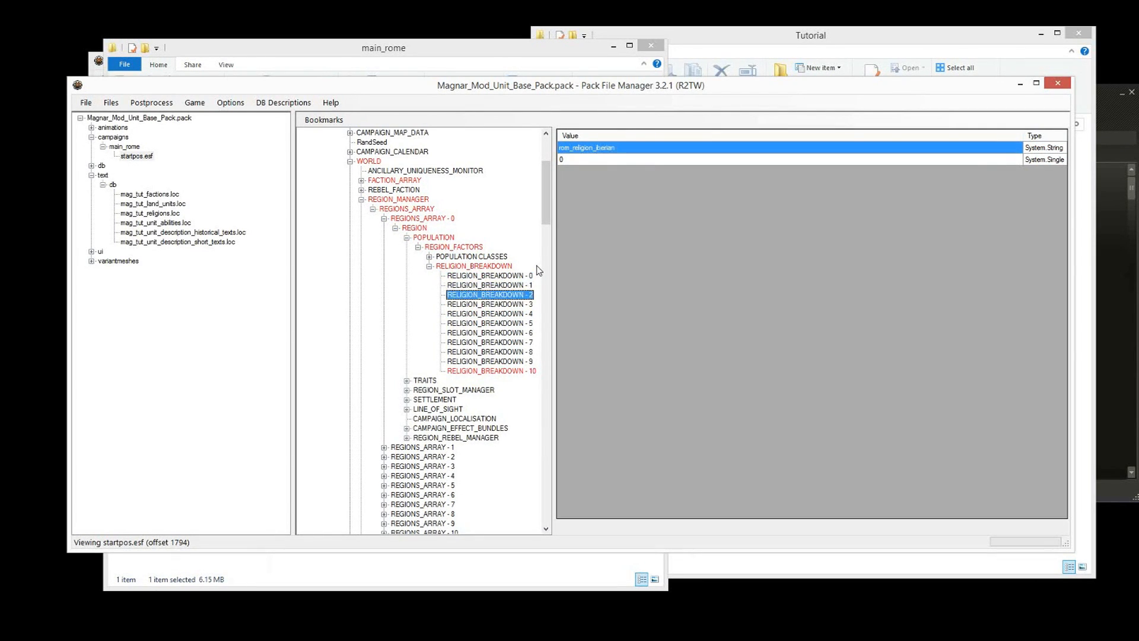
key("Up")
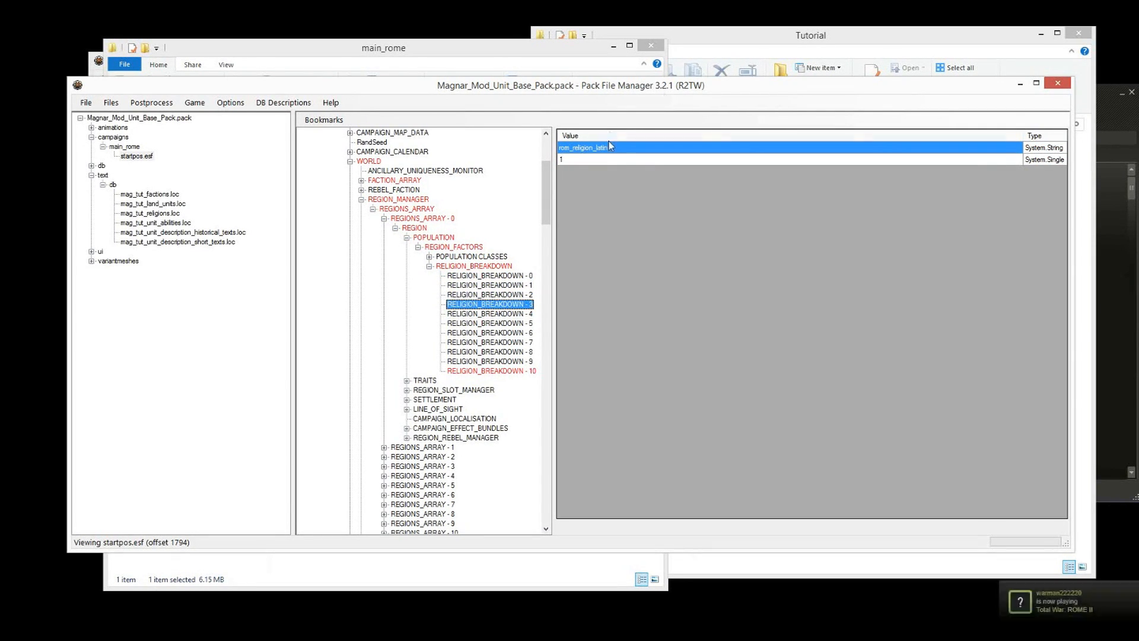
left_click(614, 159)
left_click(617, 159)
type("0.5")
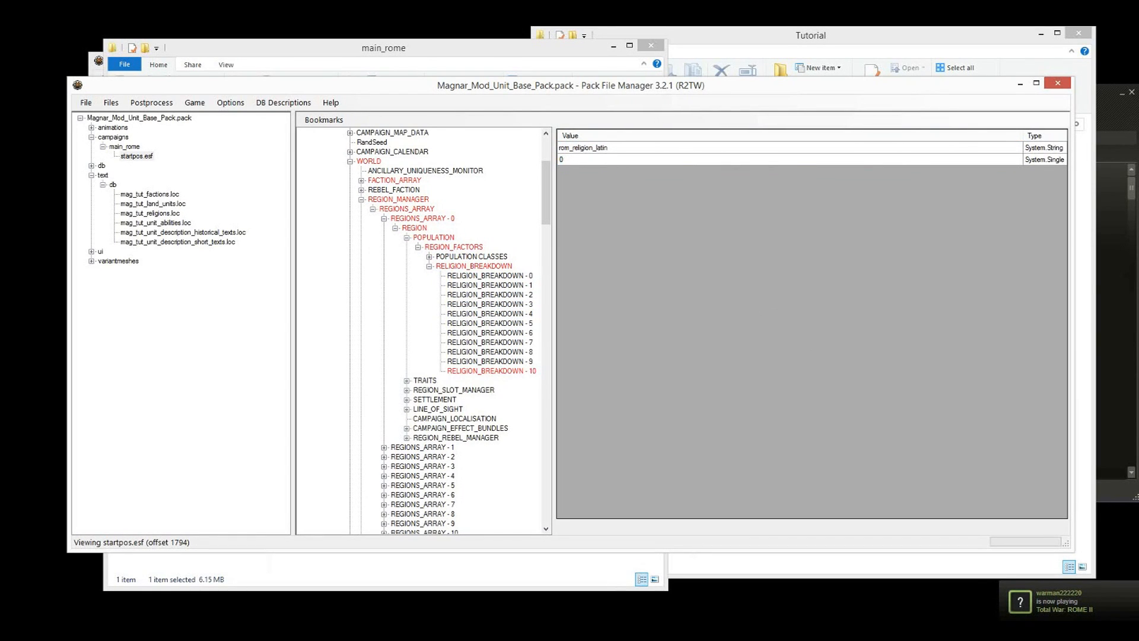
key("Return")
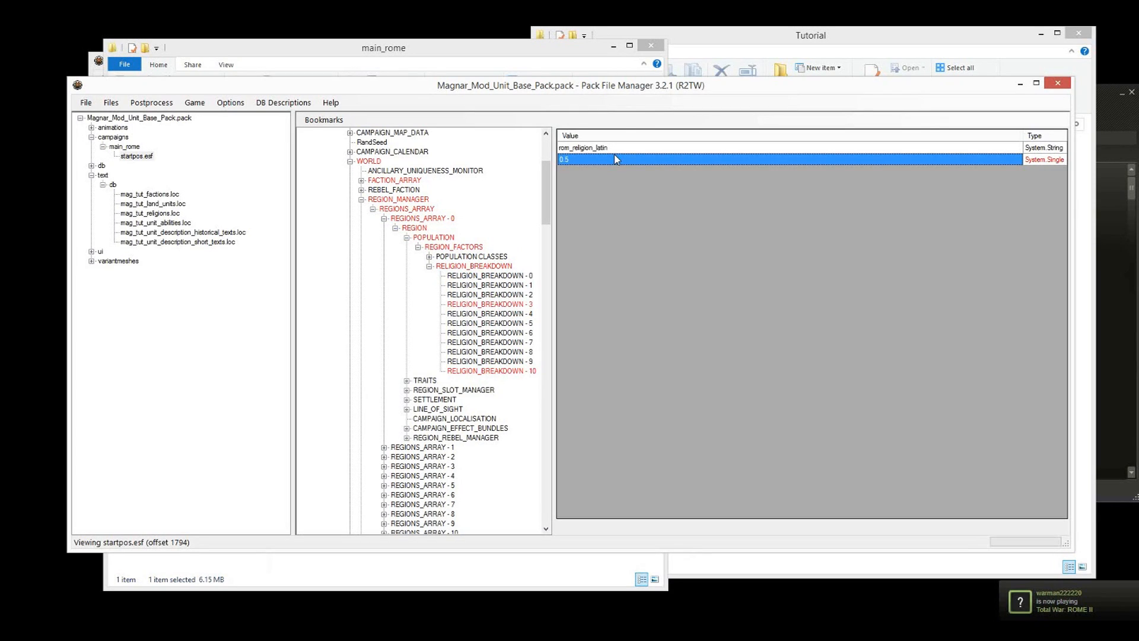
left_click(615, 159)
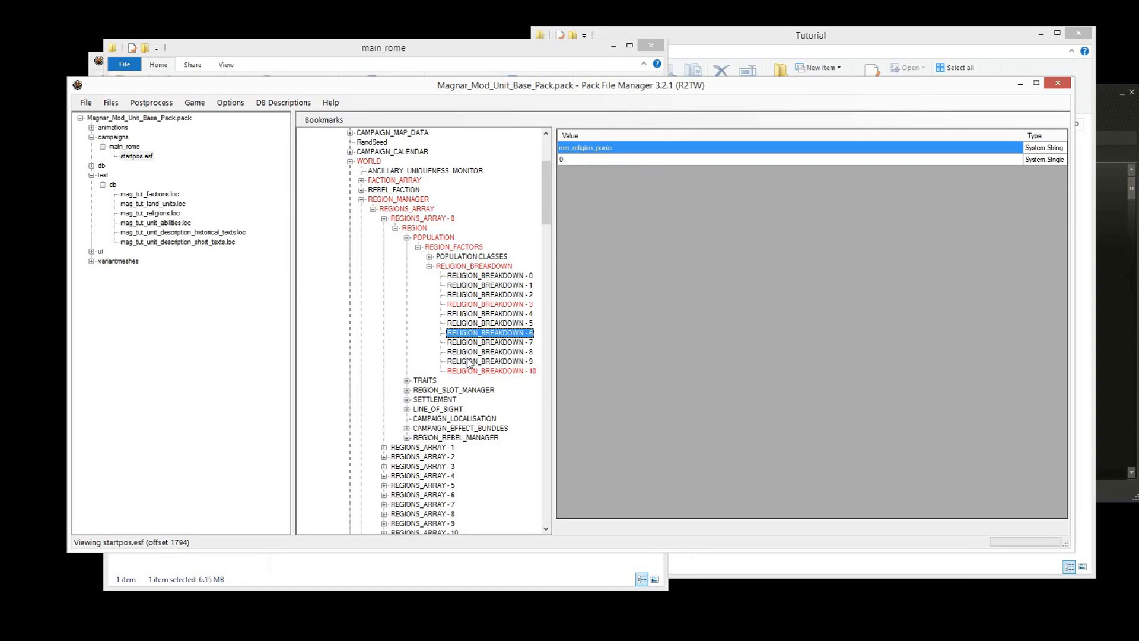
Step: Expand REGIONS_ARRAY - 1, duplicate its RELIGION_BREAKDOWN - 9 entry, and show the values of the copy
scroll(469, 363, "down", 4)
left_click(384, 333)
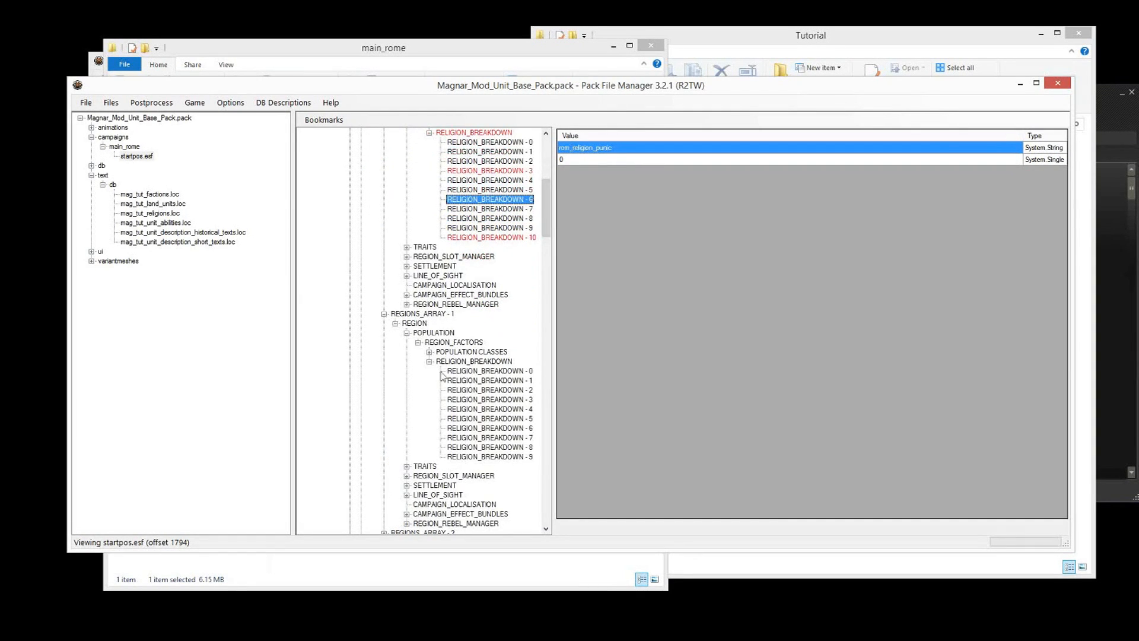
left_click(478, 457)
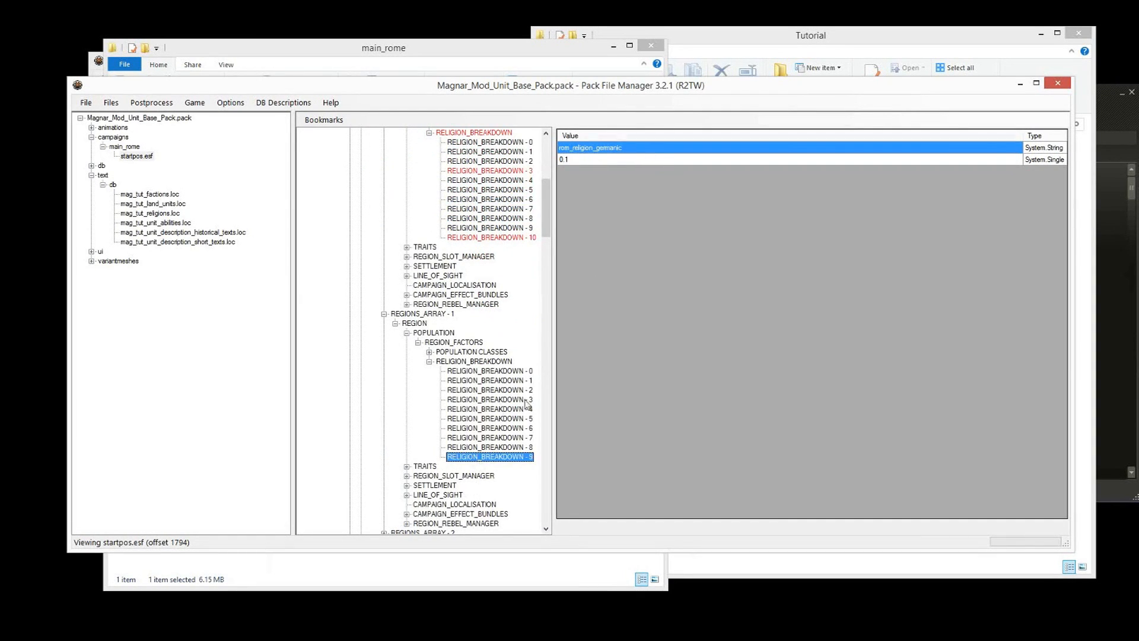
right_click(505, 457)
left_click(524, 469)
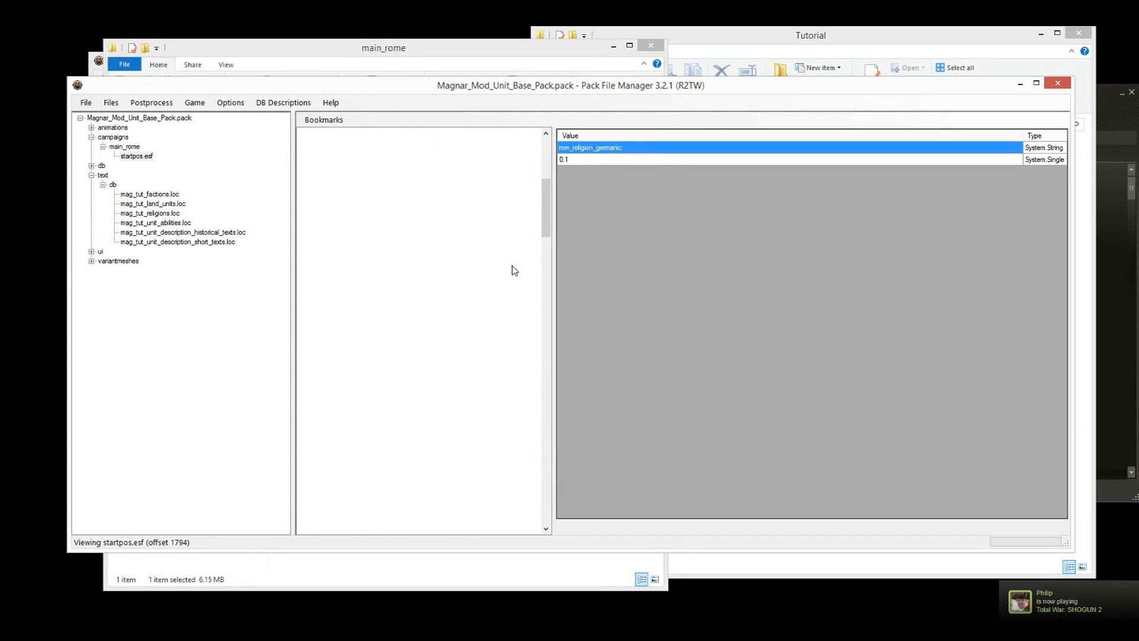
left_click(503, 465)
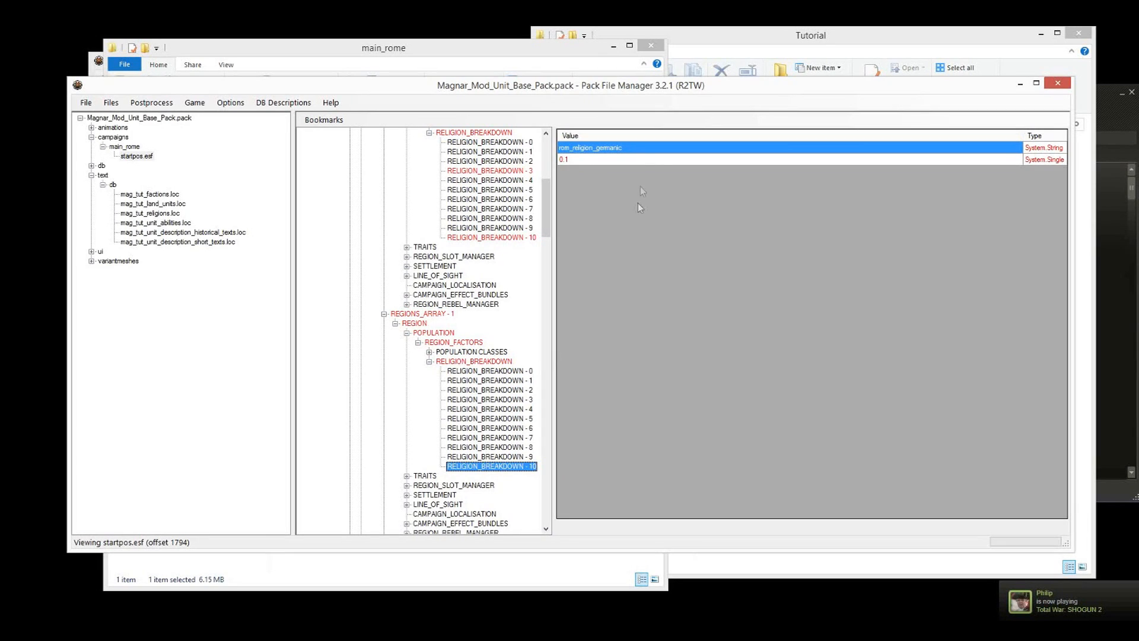
Step: Set the religion of RELIGION_BREAKDOWN - 10 in REGIONS_ARRAY - 1 to rom_religion_magnianity and its share to 0
left_click(639, 147)
double_click(639, 148)
right_click(633, 148)
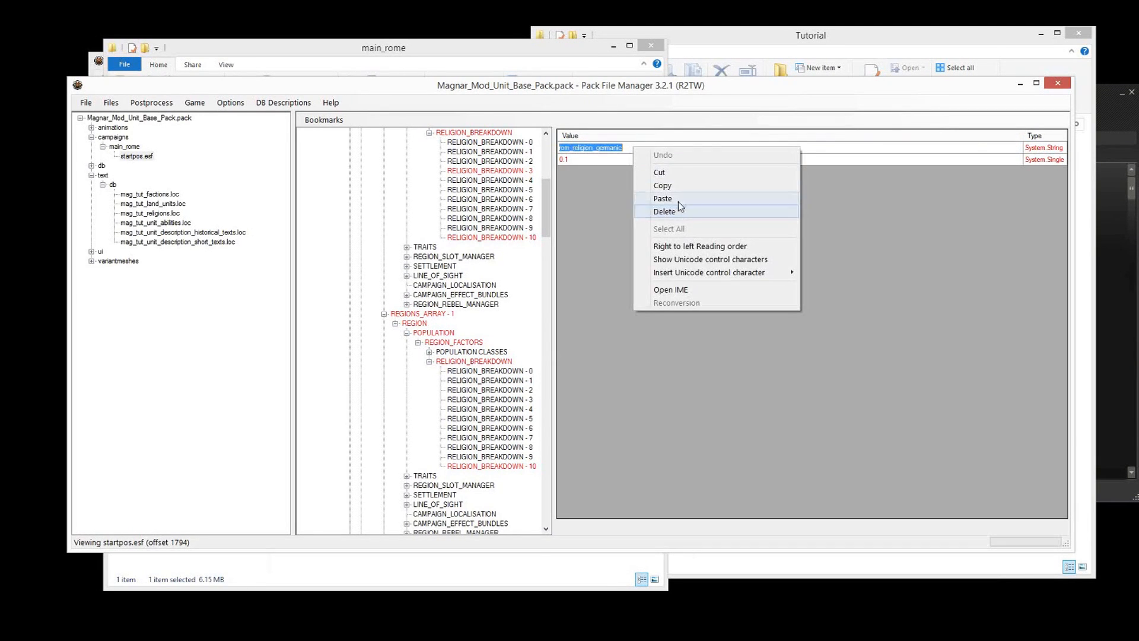
left_click(680, 198)
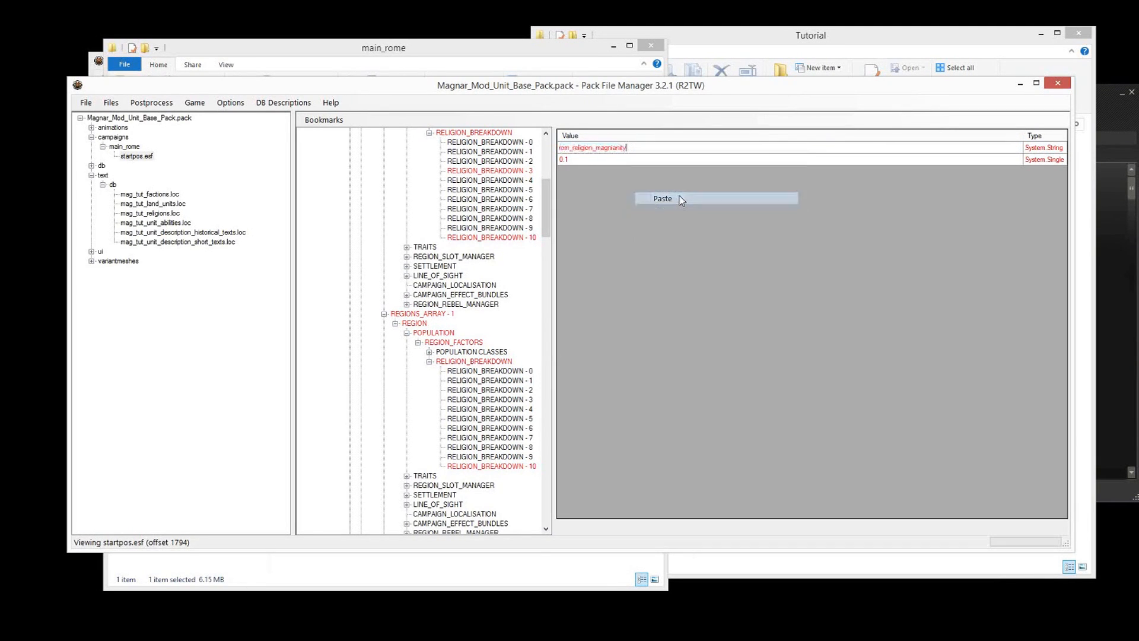
left_click(584, 159)
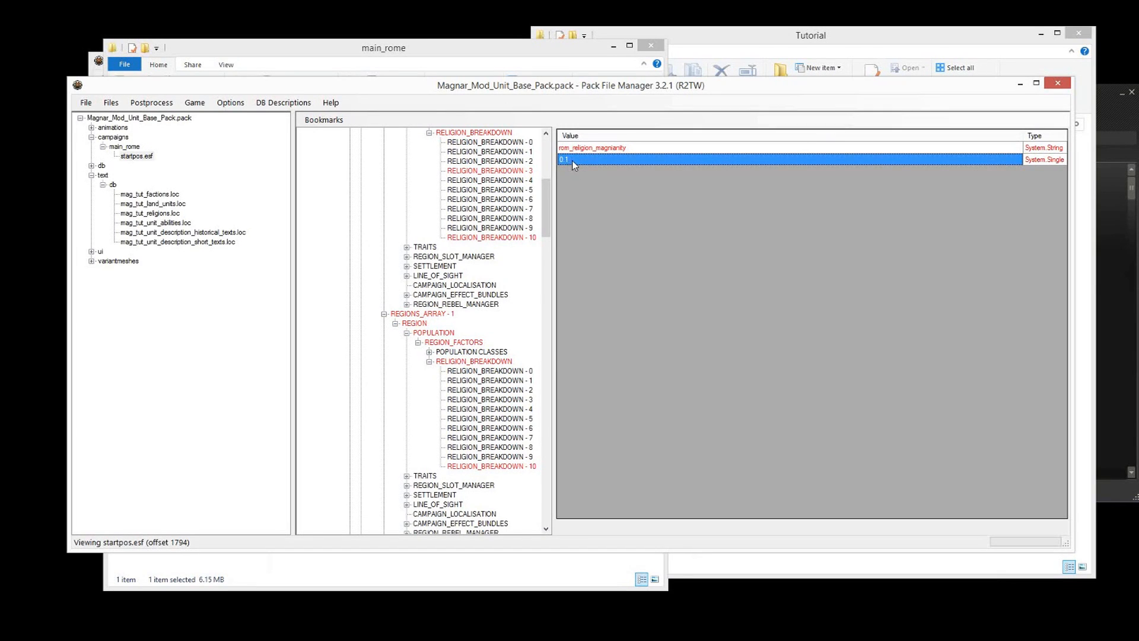
left_click(573, 161)
key("Return")
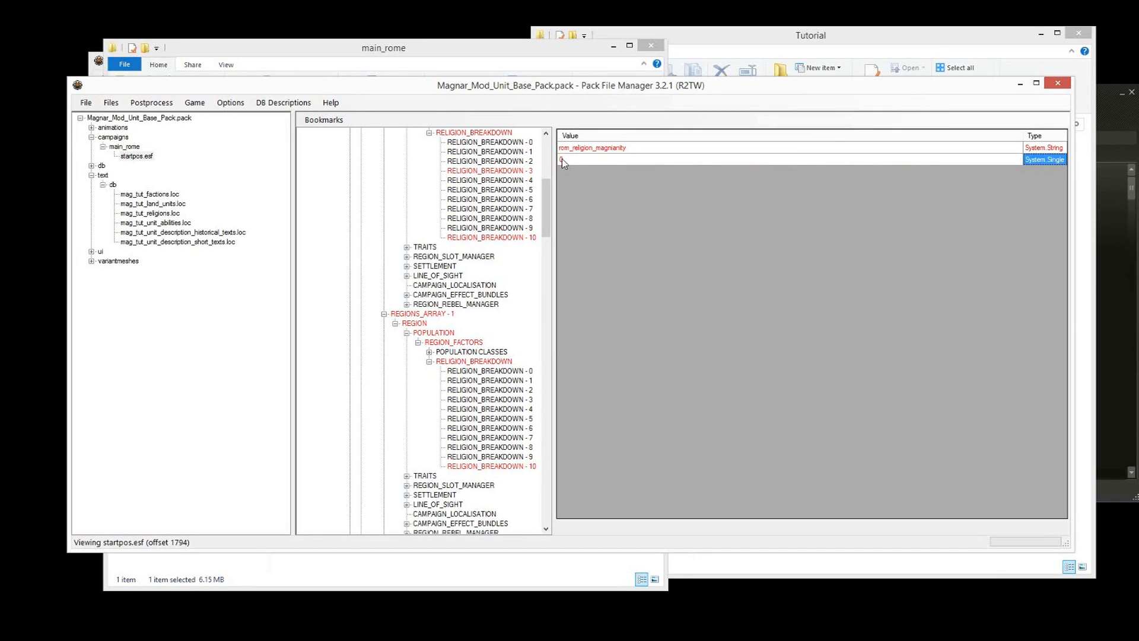
Step: Collapse the religion breakdowns and population data together with the REGIONS_ARRAY - 1 and REGIONS_ARRAY - 0 branches
left_click(429, 362)
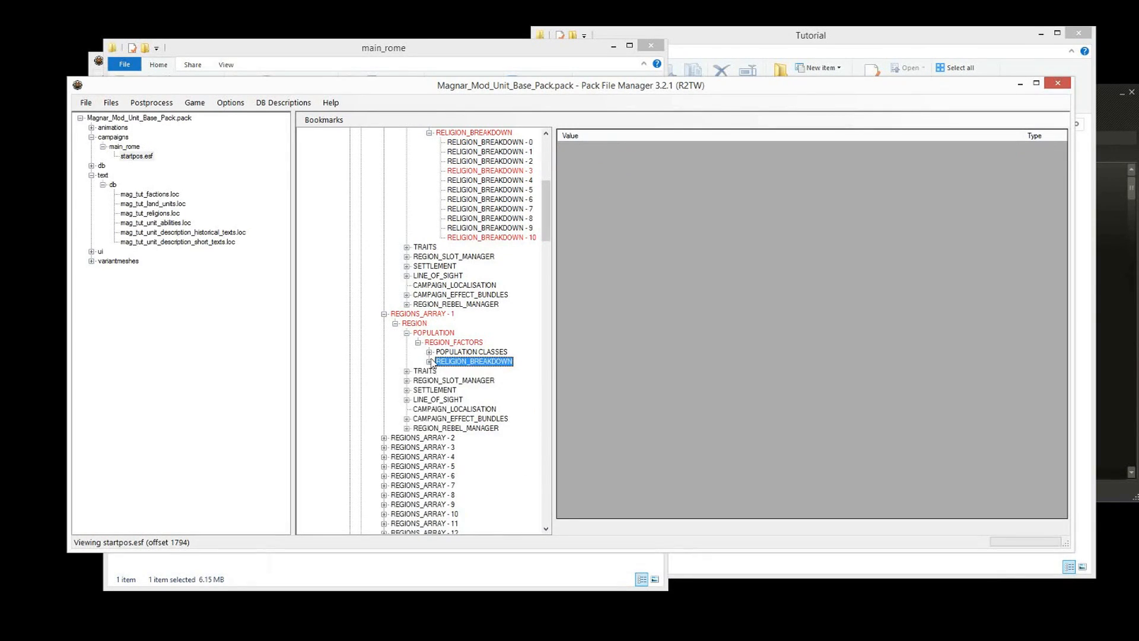
left_click_drag(552, 228, 555, 172)
left_click(407, 381)
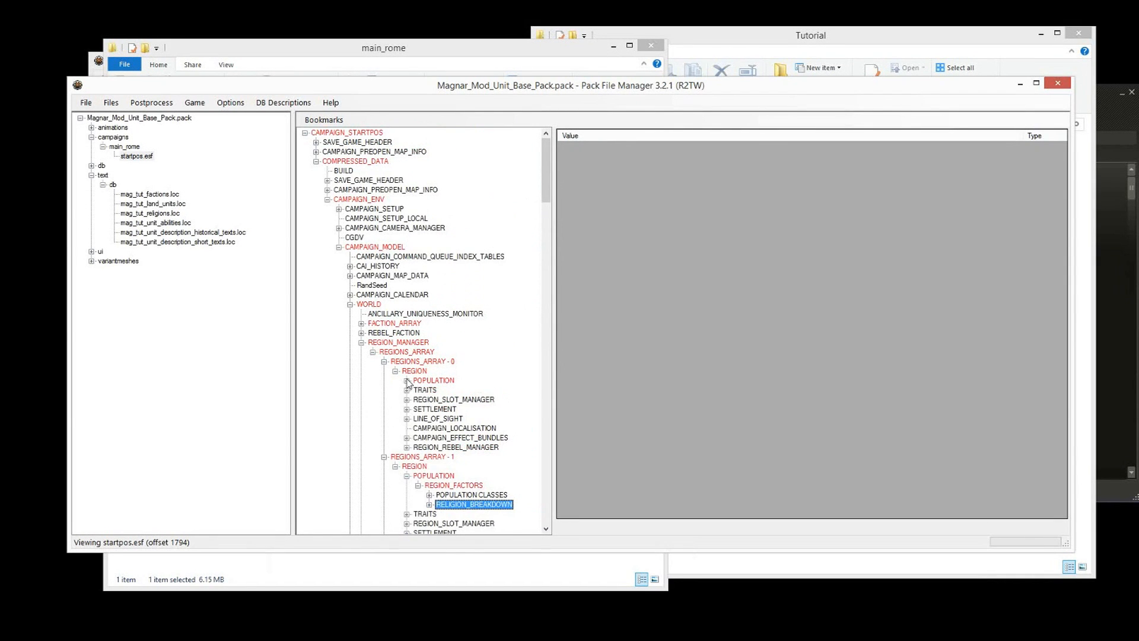
left_click(384, 457)
left_click(384, 362)
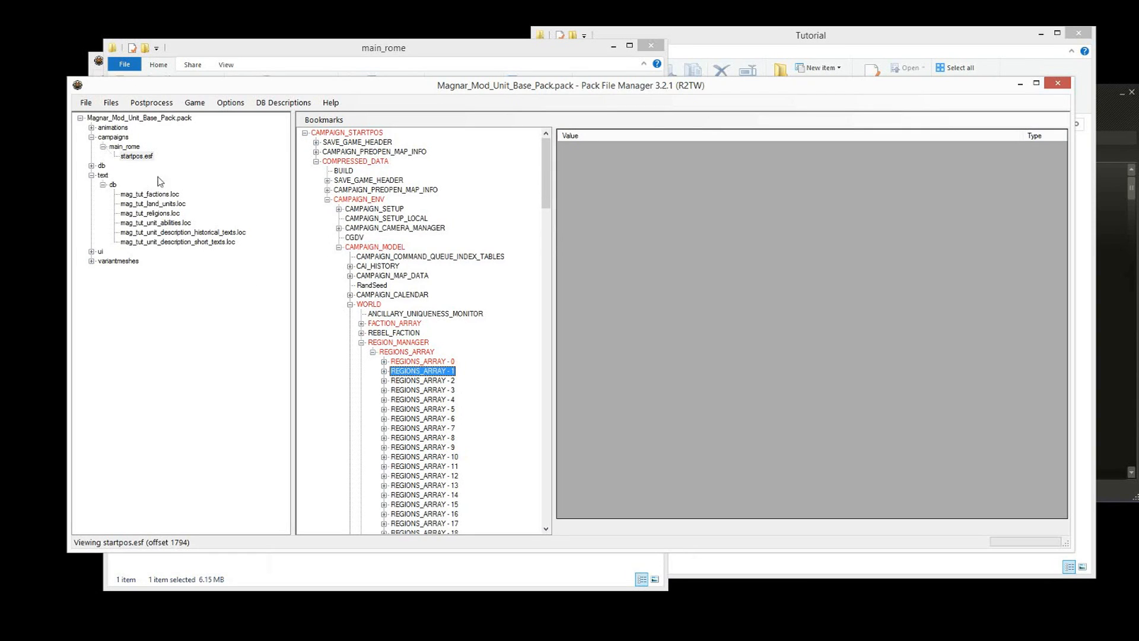
left_click(178, 215)
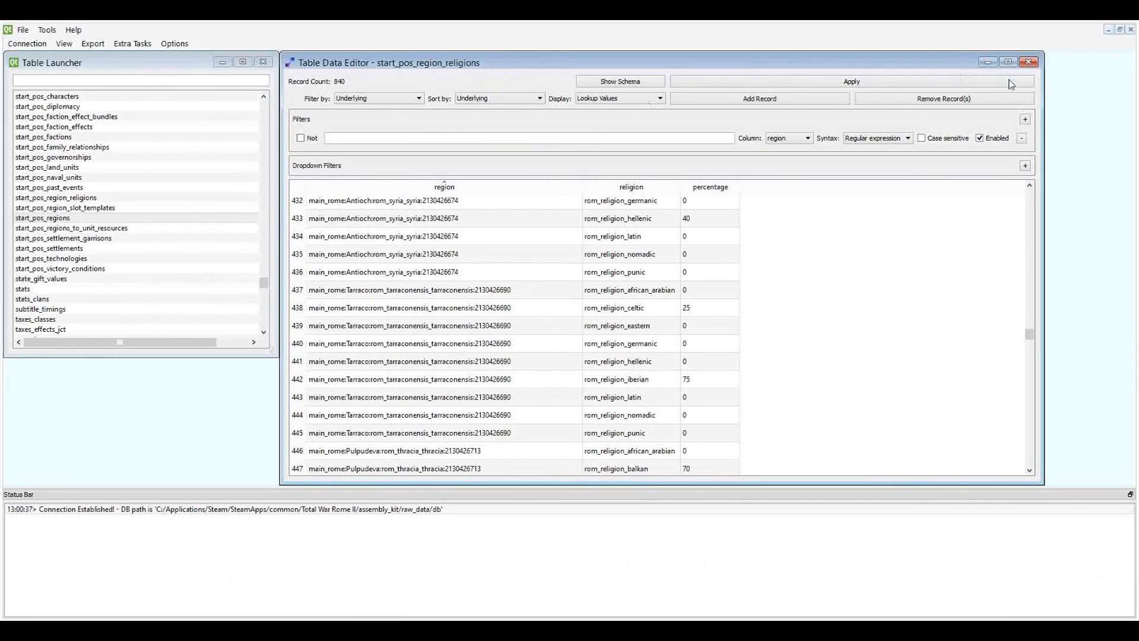
Step: In the Assembly Kit database editor, close the start_pos_region_religions table and open the start_pos_factions table
left_click(1029, 61)
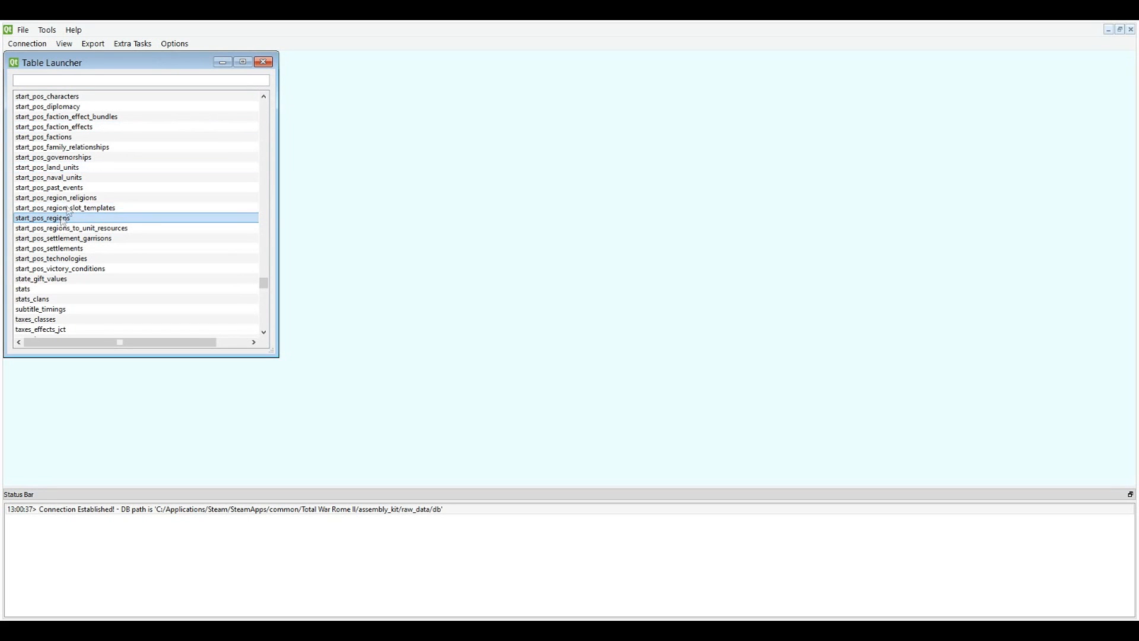
double_click(87, 138)
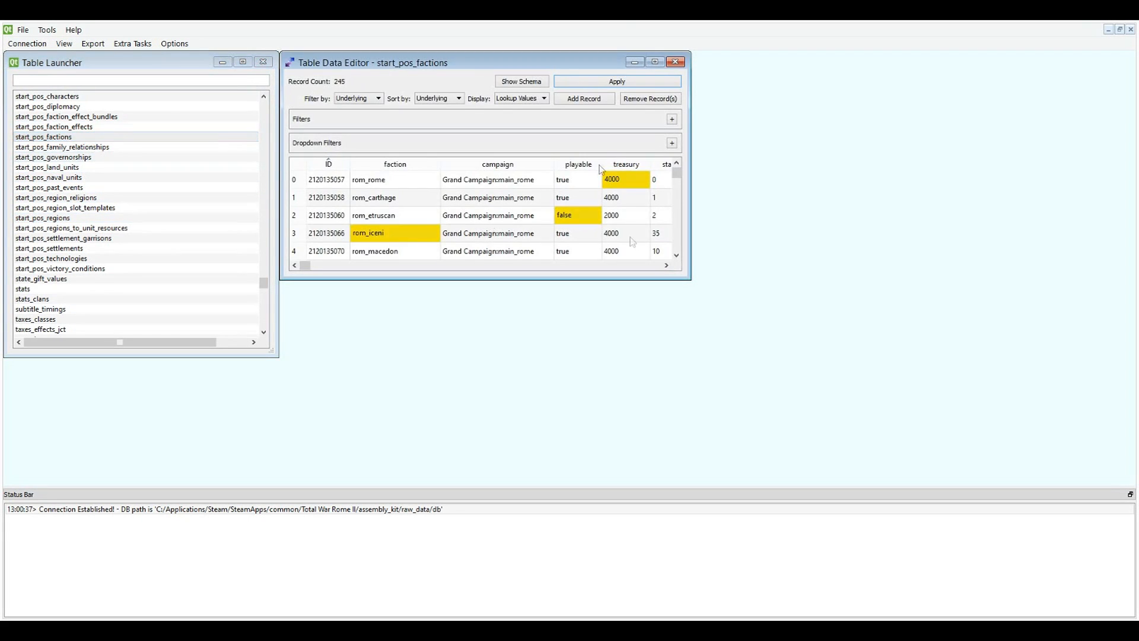
Step: Maximize the start_pos_factions table and look through its faction records
left_click(655, 63)
left_click(363, 358)
scroll(374, 343, "down", 5)
scroll(374, 343, "down", 1)
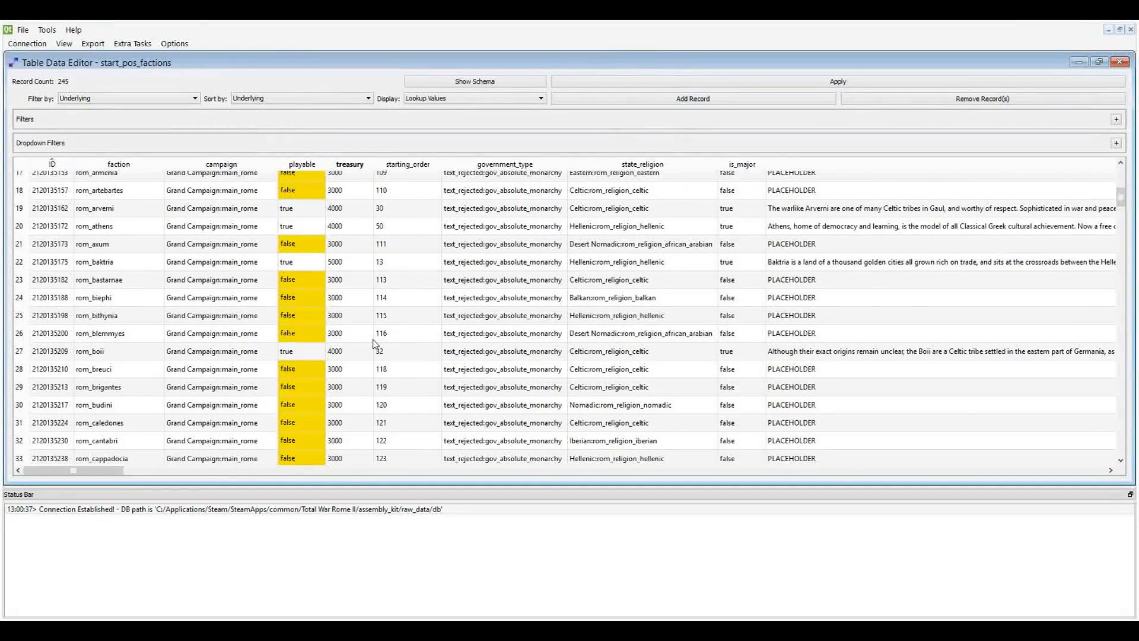
scroll(374, 343, "up", 6)
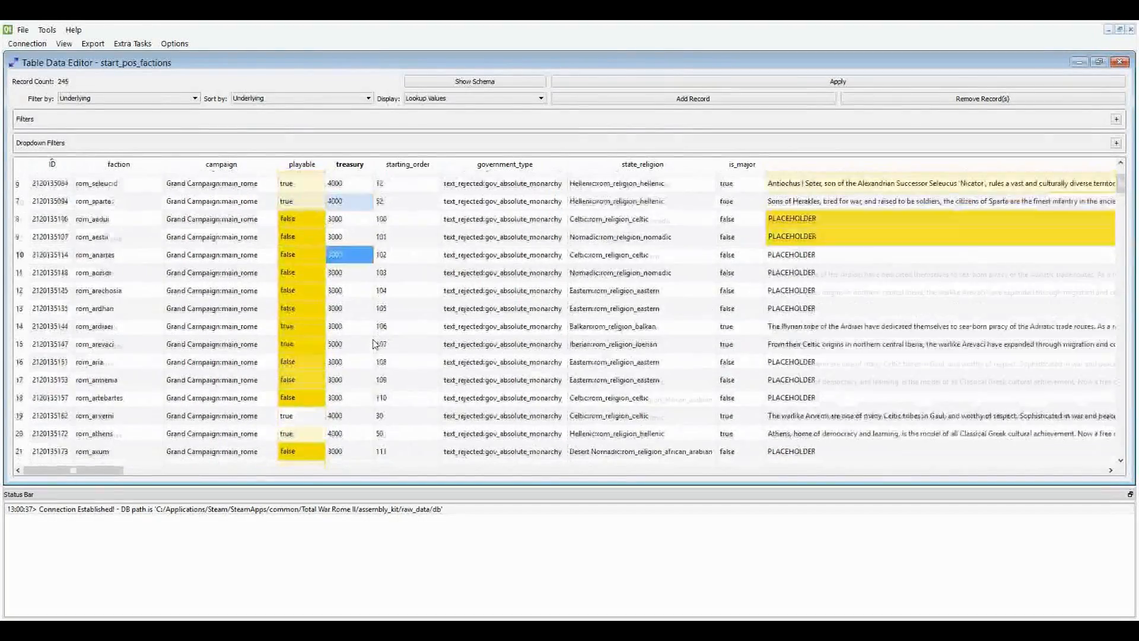
Step: Examine the rom_rome record from its faction name to state_religion and its description text, and close the start_pos_factions table
left_click(107, 183)
left_click_drag(107, 182, 585, 180)
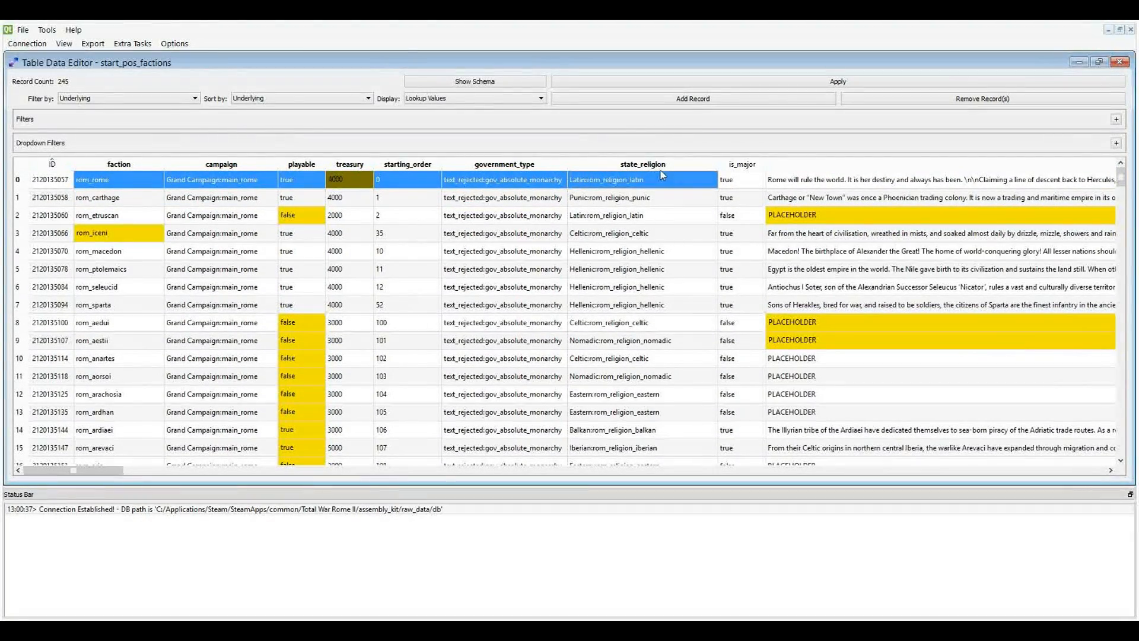
left_click(595, 186)
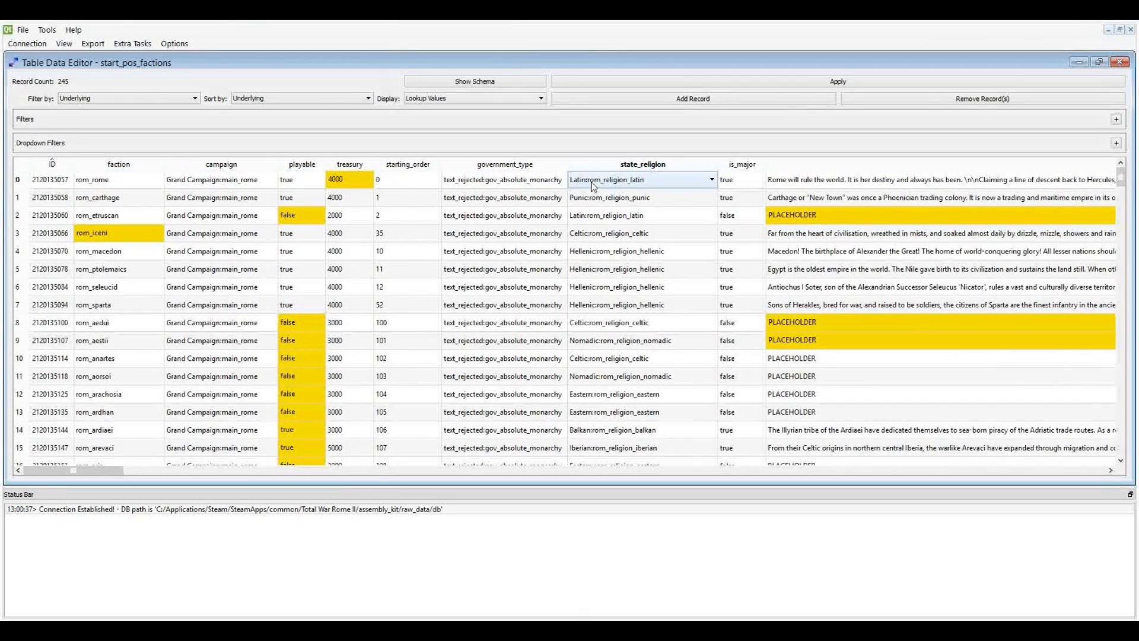
left_click(593, 186)
left_click(790, 186)
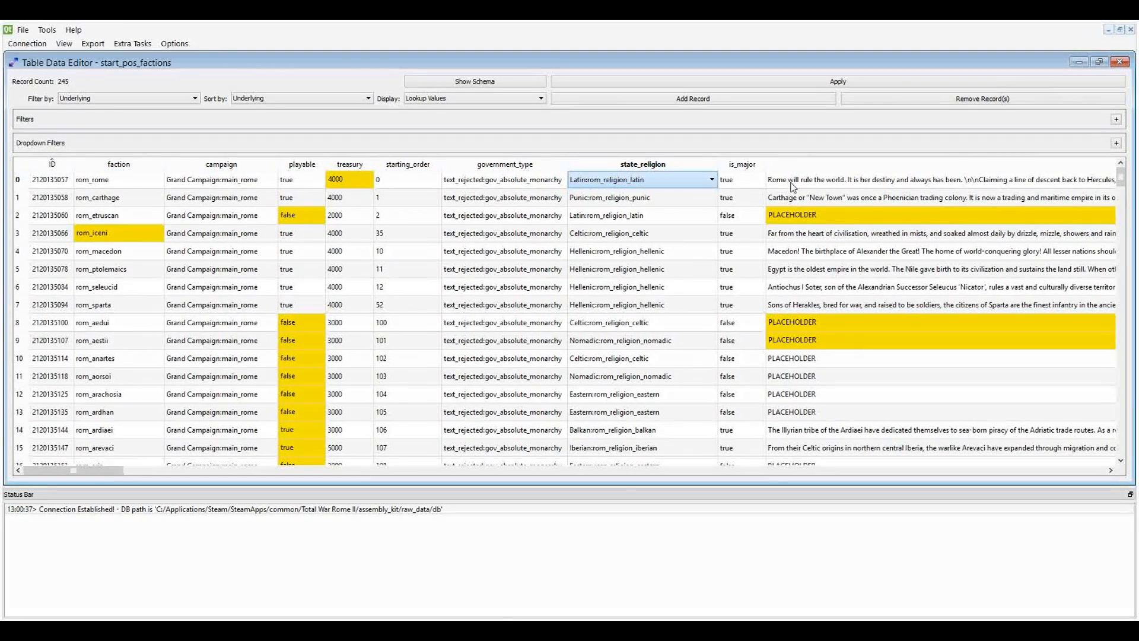
left_click(791, 187)
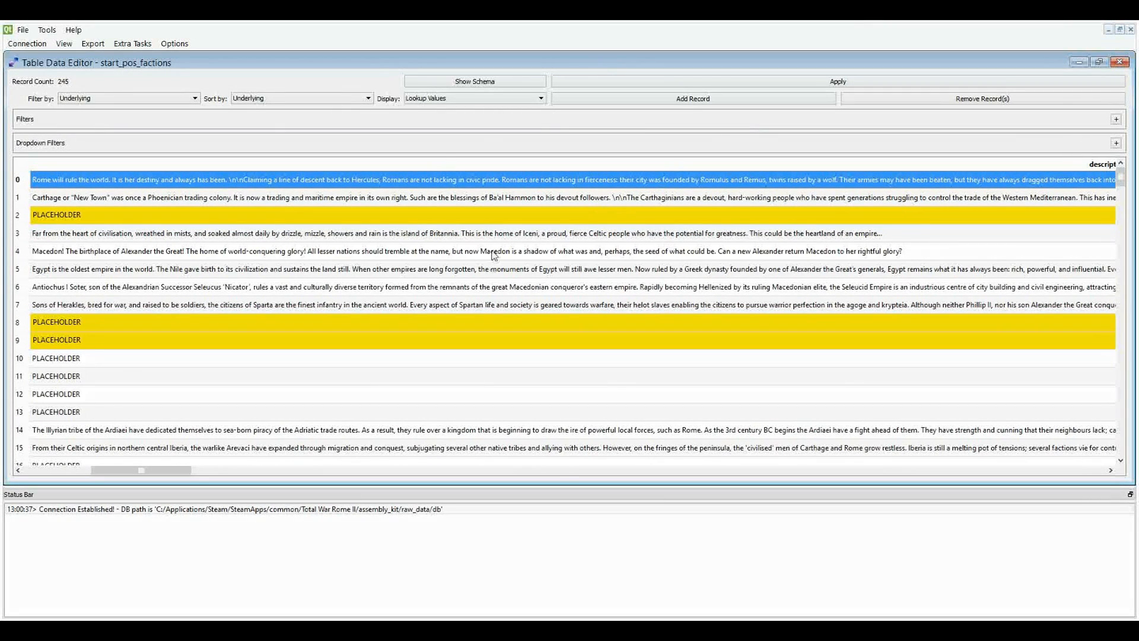
left_click_drag(141, 470, 73, 470)
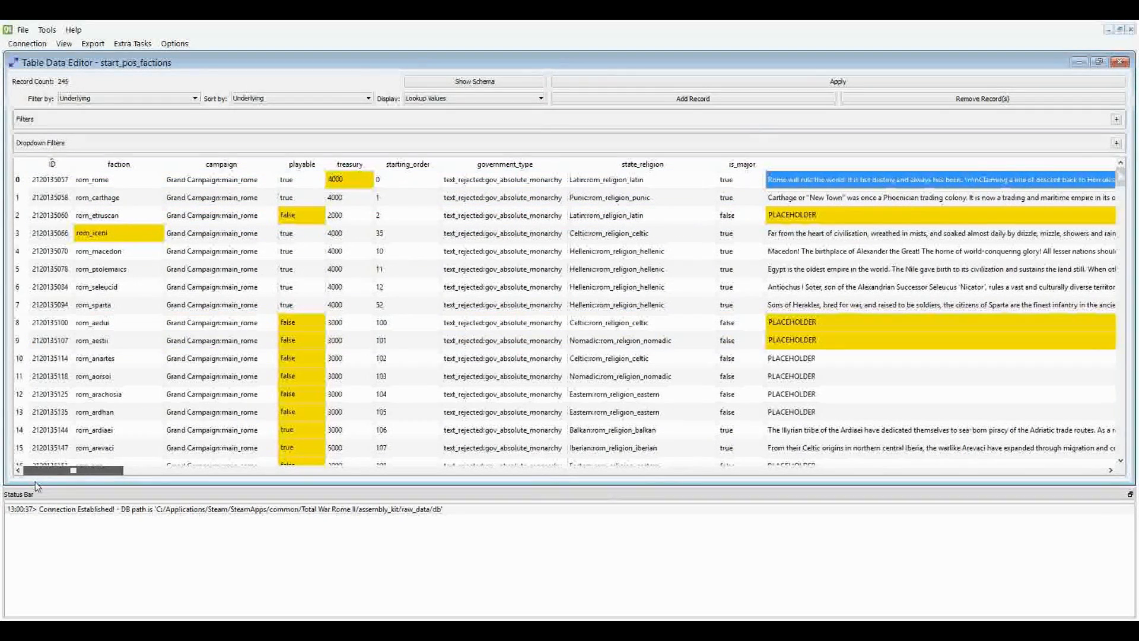
left_click(1120, 62)
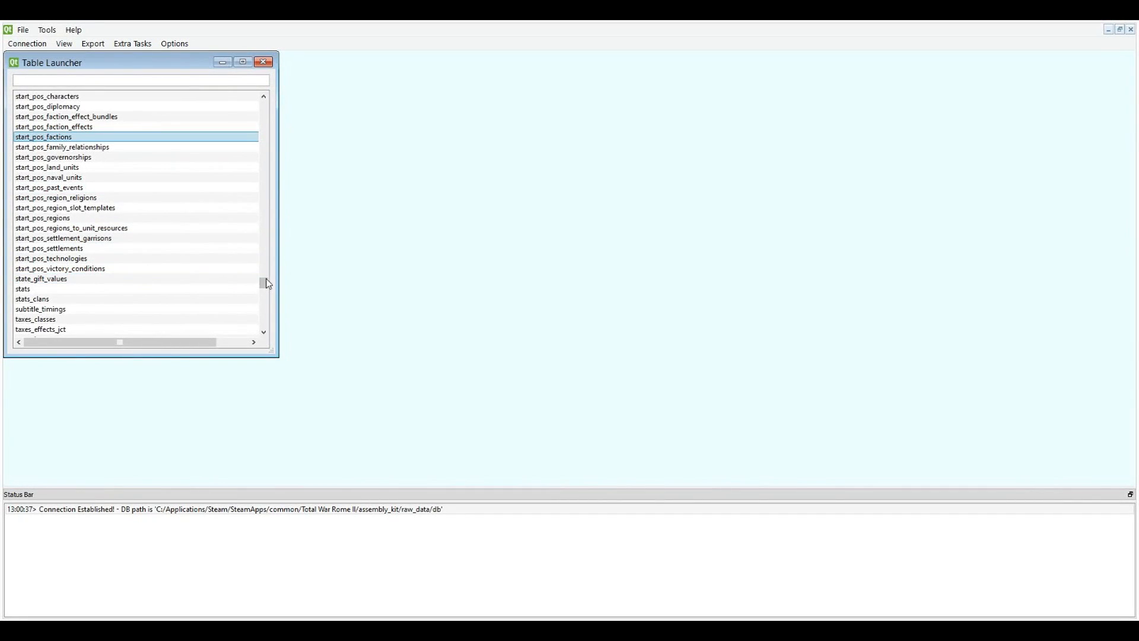
Step: Open the religions table and add a record with the religion_key rom_religion_magnianity
scroll(193, 247, "up", 15)
scroll(121, 238, "up", 7)
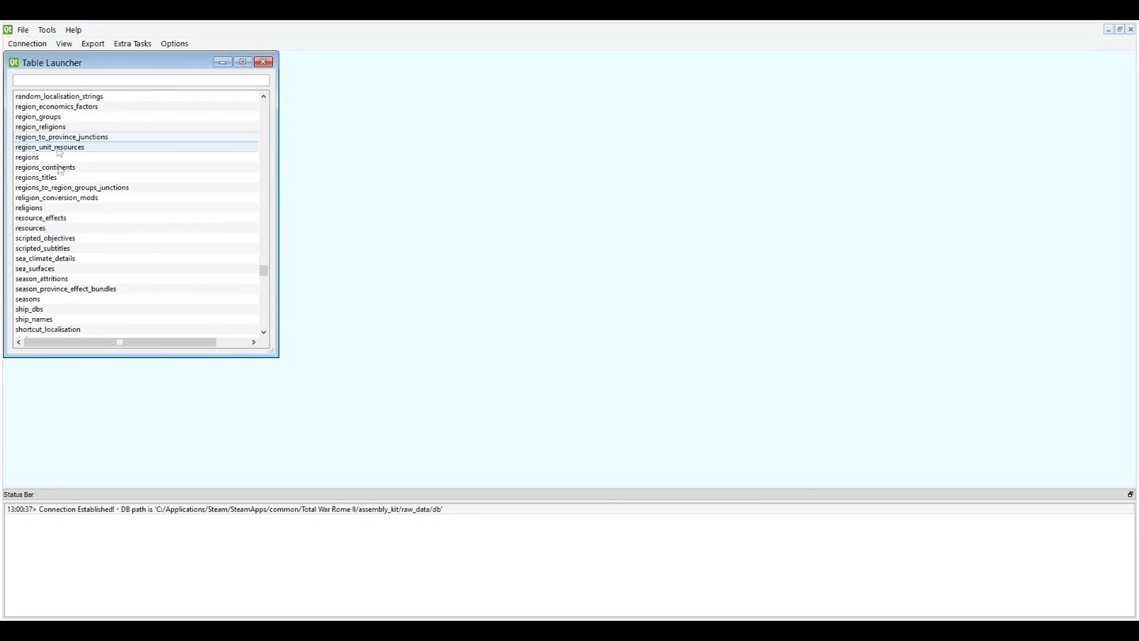
double_click(52, 208)
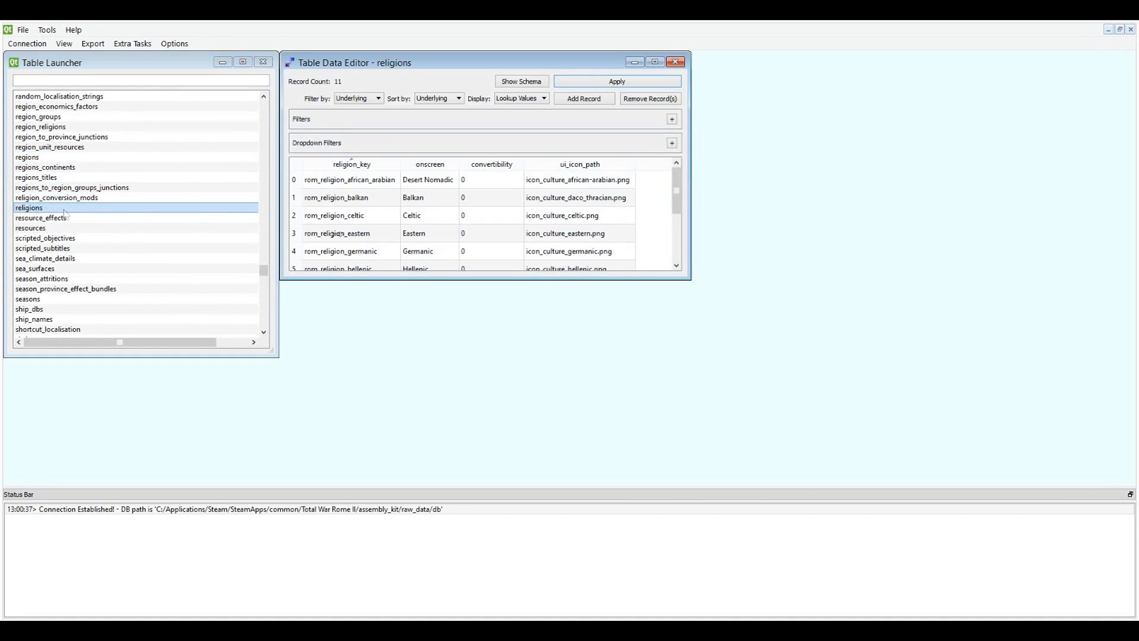
left_click_drag(677, 184, 676, 267)
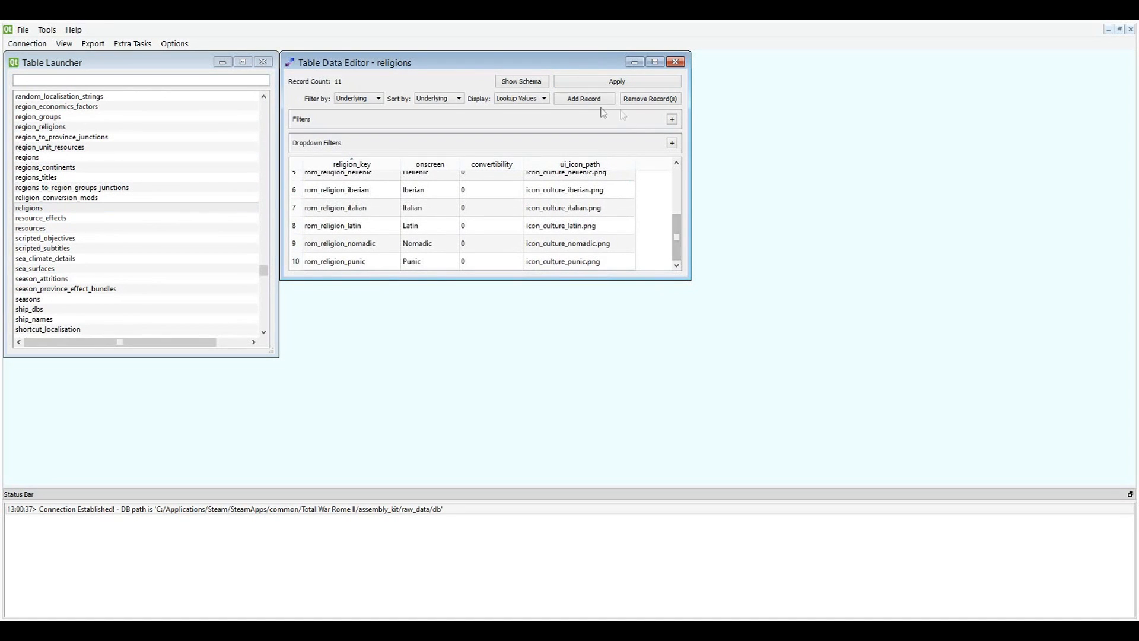
left_click(584, 99)
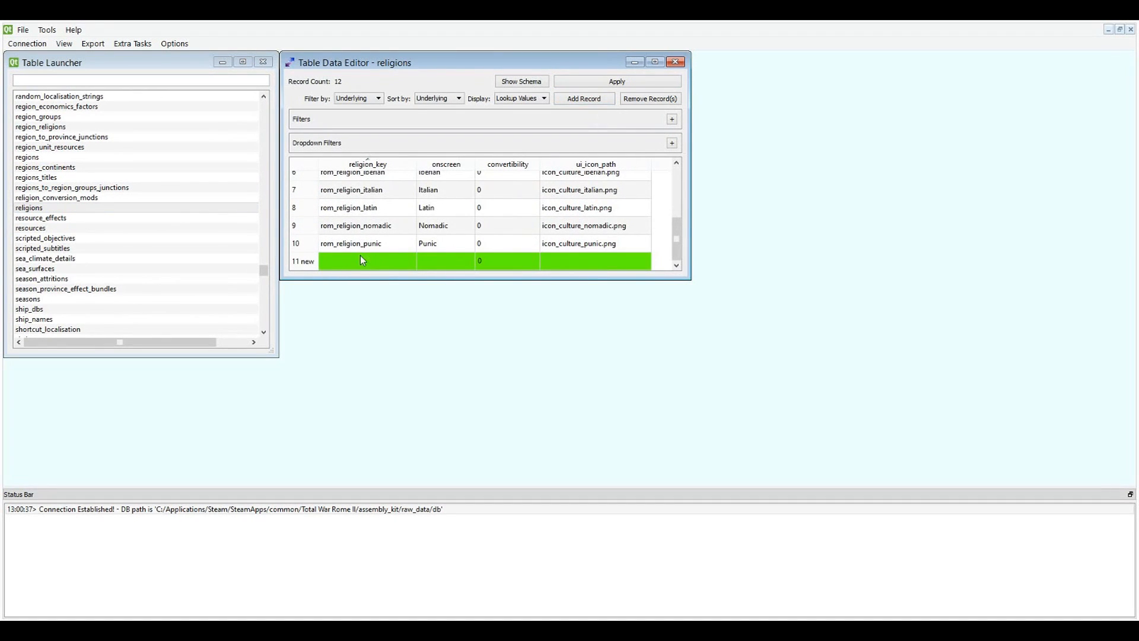
left_click(362, 261)
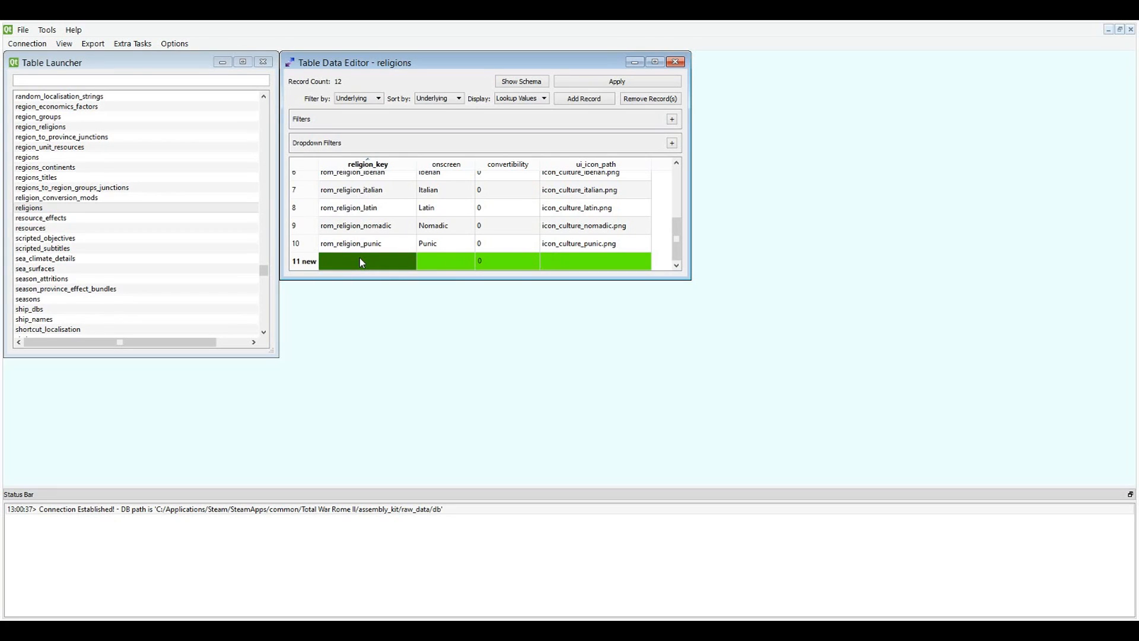
type("rom_religion_magnianity")
Step: Copy the onscreen name Punic and icon path icon_culture_punic.png into the rom_religion_magnianity record and apply the new record
left_click(447, 264)
left_click(446, 242)
key("ctrl+c")
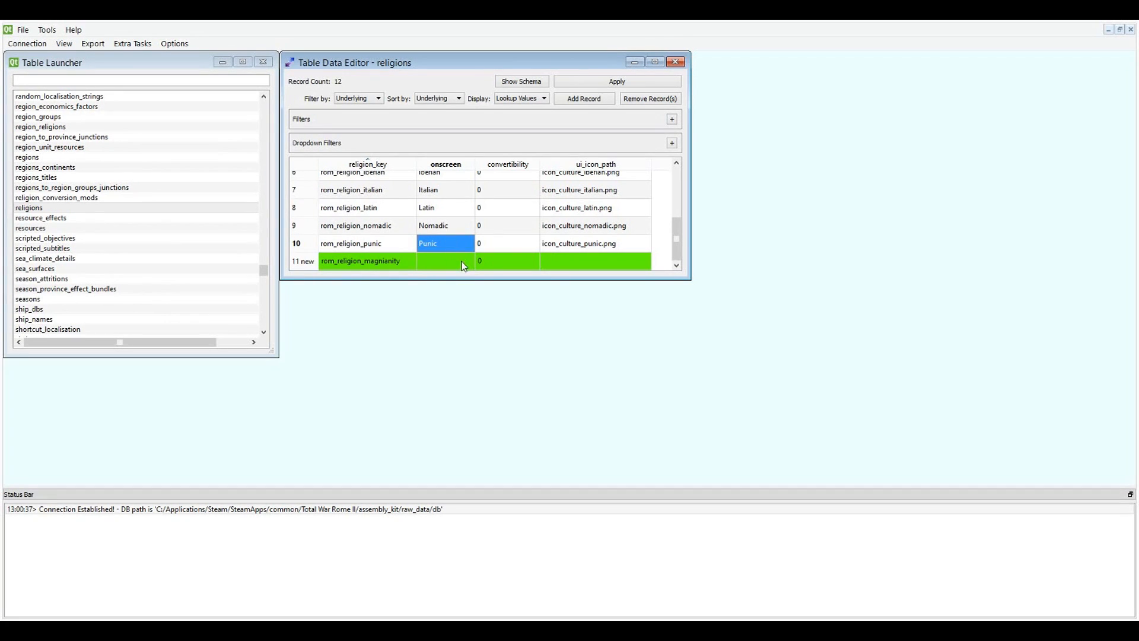
left_click(465, 262)
key("ctrl+v")
left_click(584, 242)
key("ctrl+c")
left_click(591, 261)
key("ctrl+v")
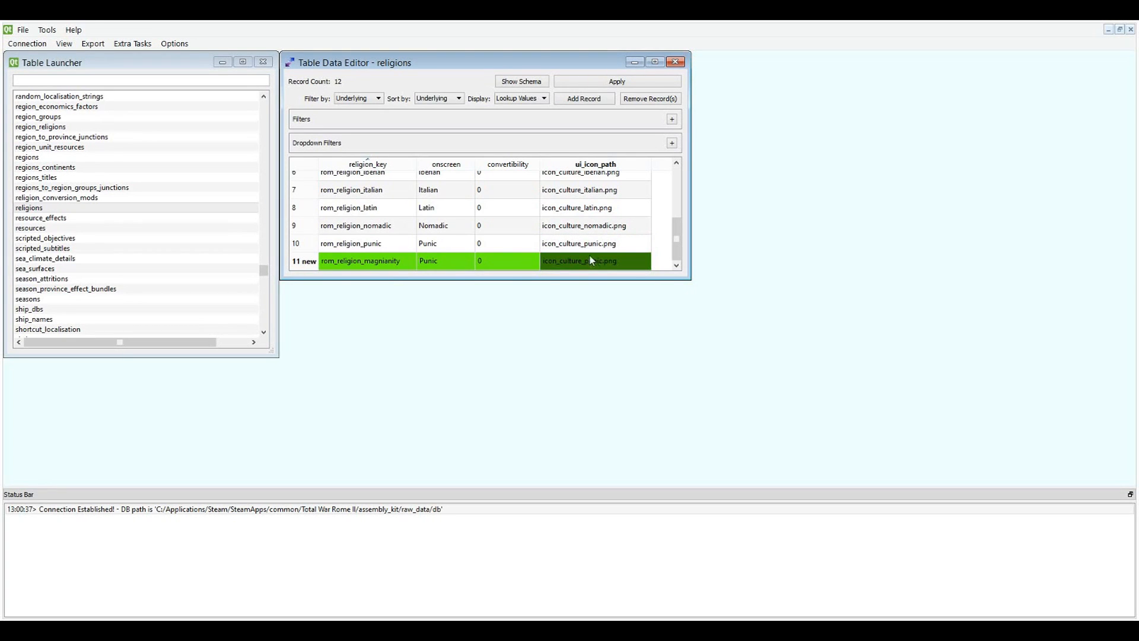
left_click(352, 268)
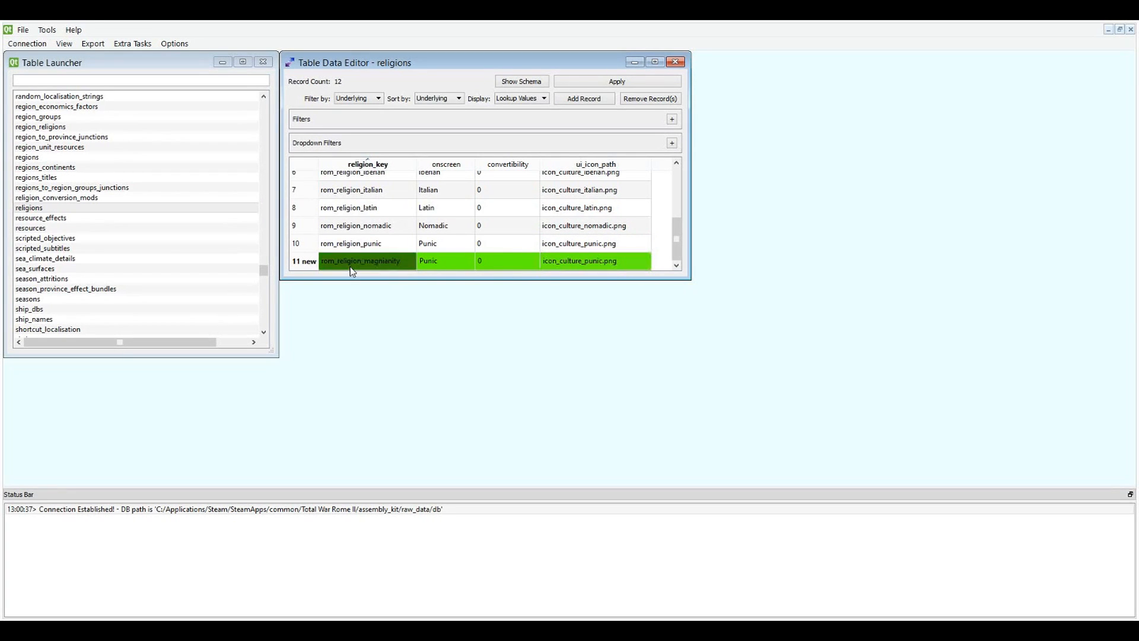
left_click(585, 83)
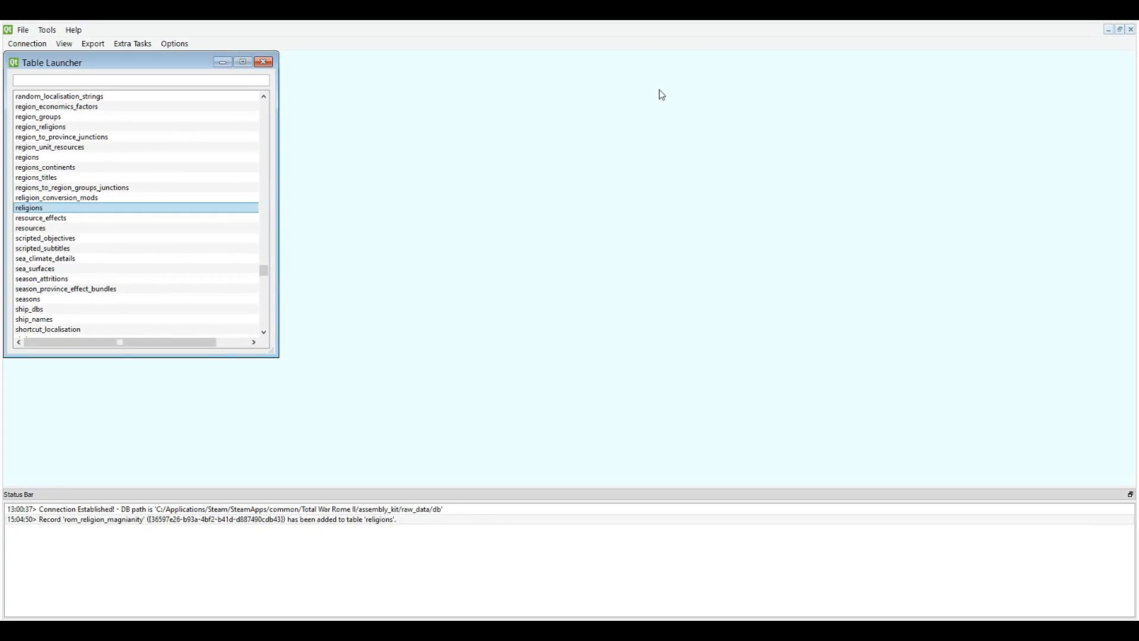
Step: Reopen the start_pos_factions table and enlarge its window until the state_religion column is shown
left_click_drag(265, 272, 287, 280)
scroll(158, 289, "down", 18)
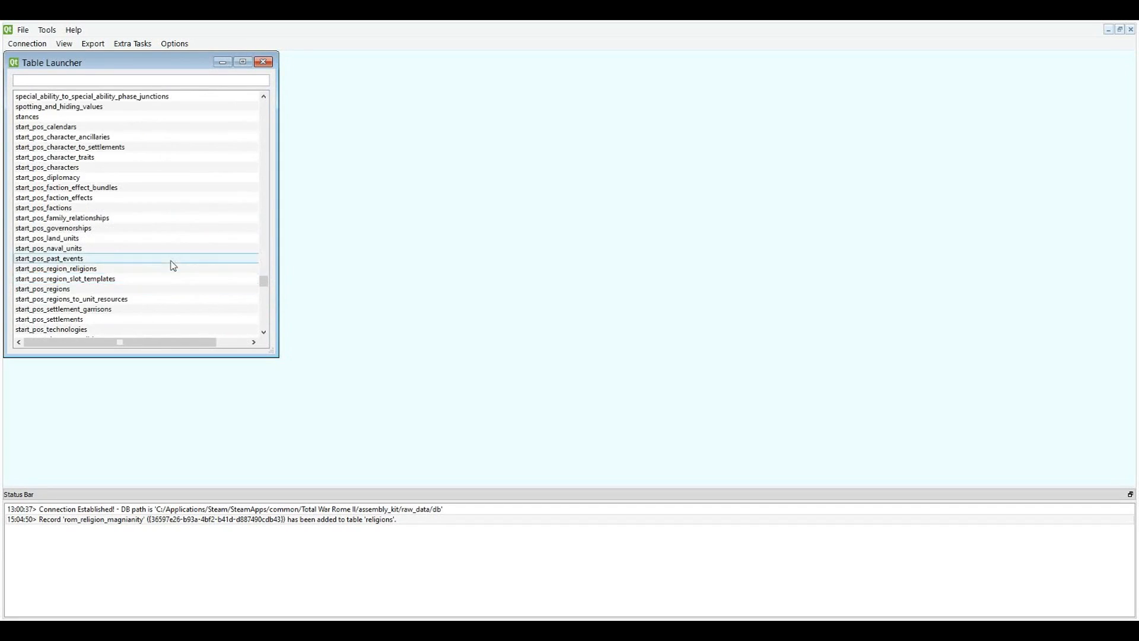
scroll(109, 158, "up", 3)
left_click(106, 116)
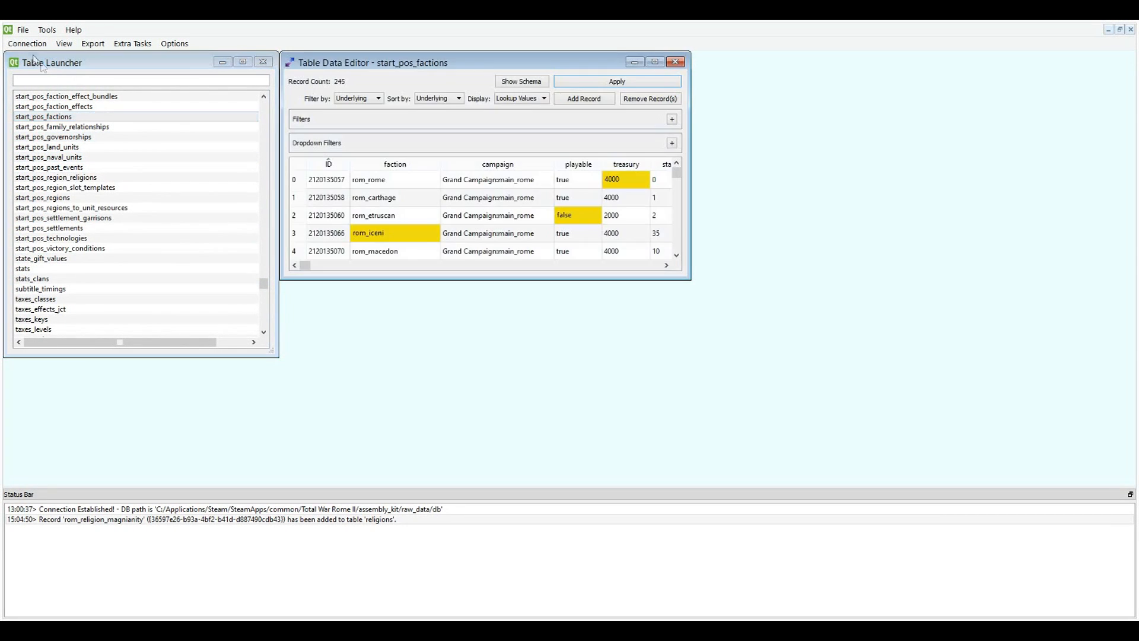
left_click(64, 44)
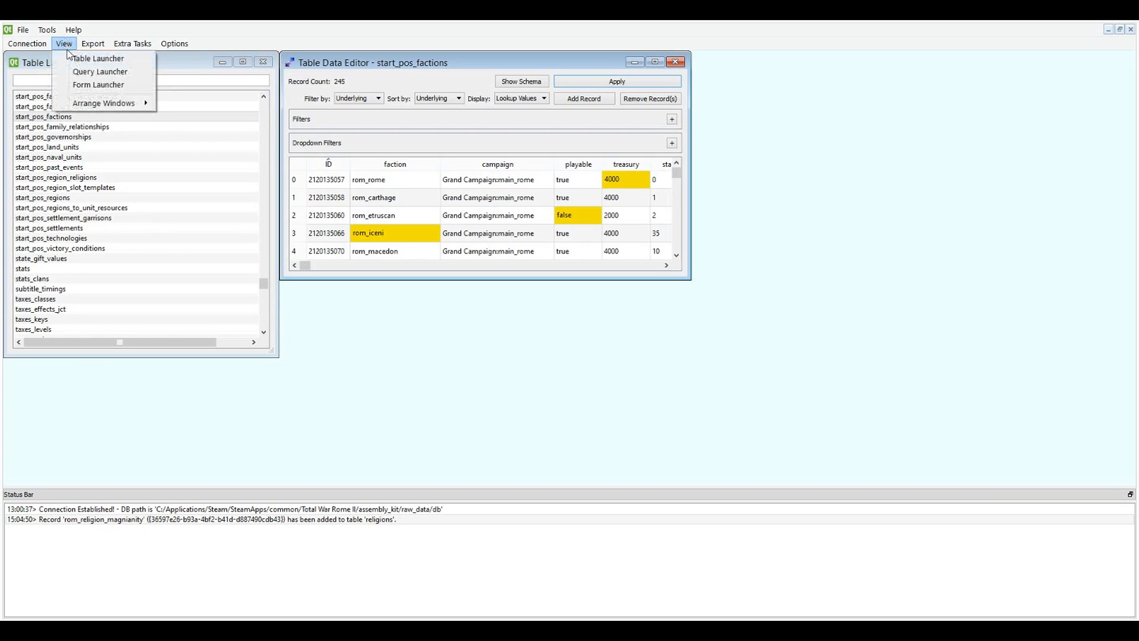
left_click(568, 58)
left_click_drag(295, 279, 53, 401)
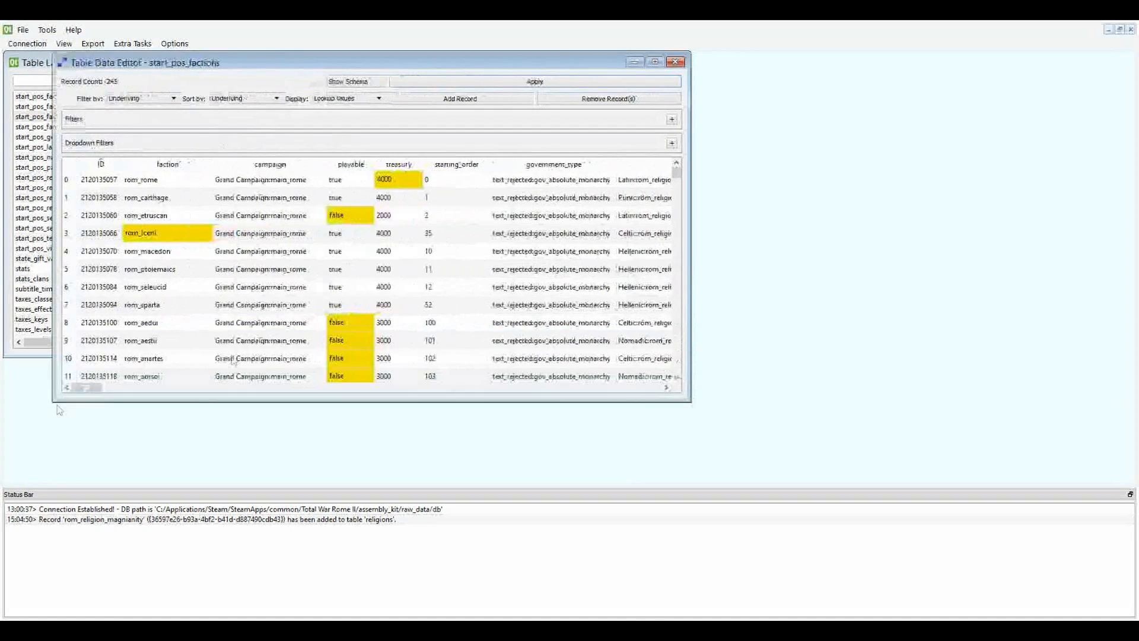
left_click_drag(687, 401, 935, 474)
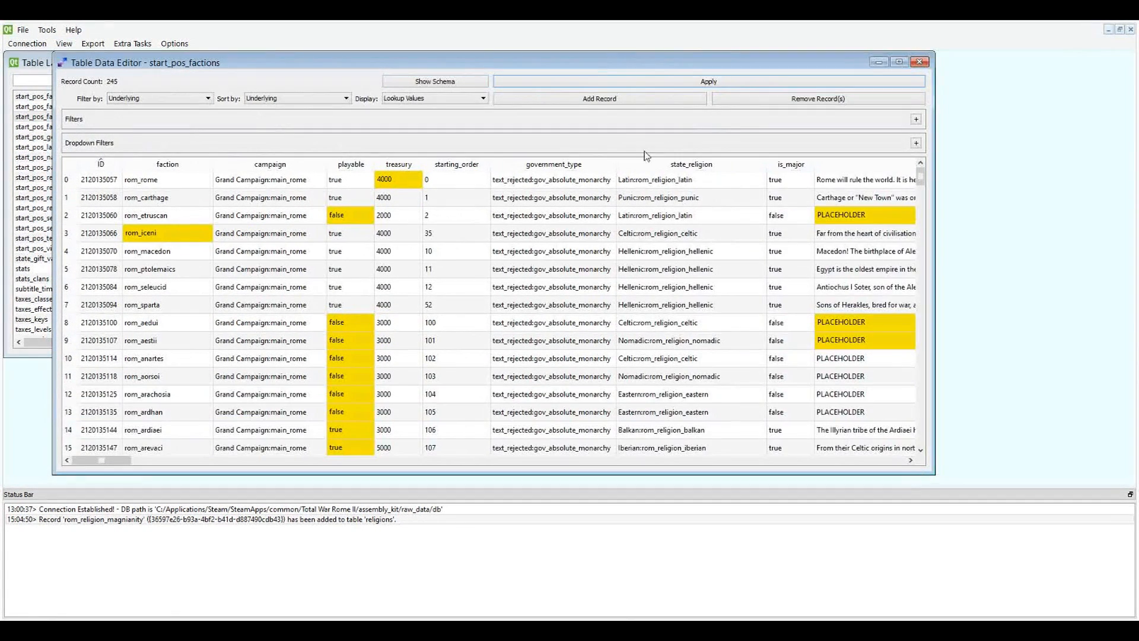
Step: Set the state_religion of rom_rome to Punic:rom_religion_magnianity and apply the change to the start_pos_factions table
left_click(734, 181)
left_click(754, 186)
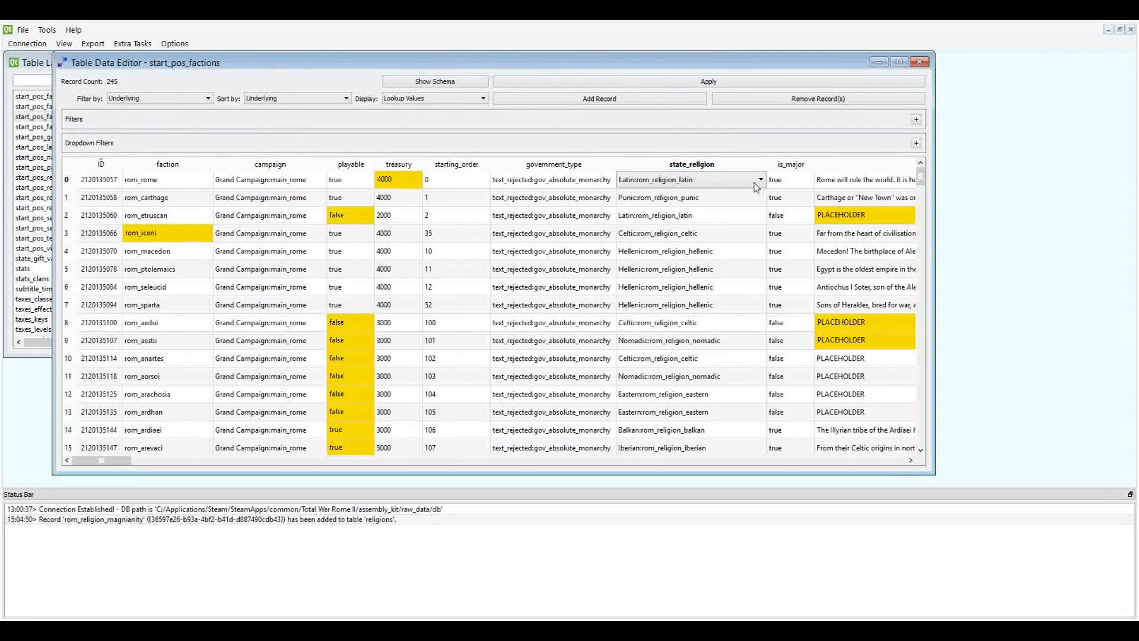
left_click(761, 180)
scroll(689, 273, "down", 1)
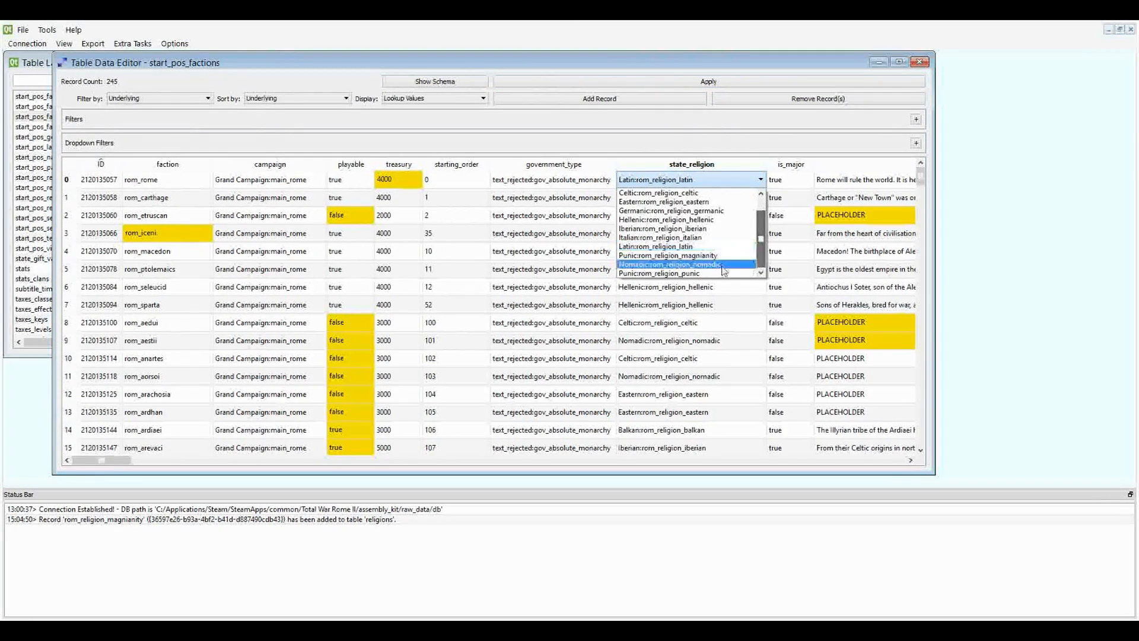
scroll(689, 273, "up", 2)
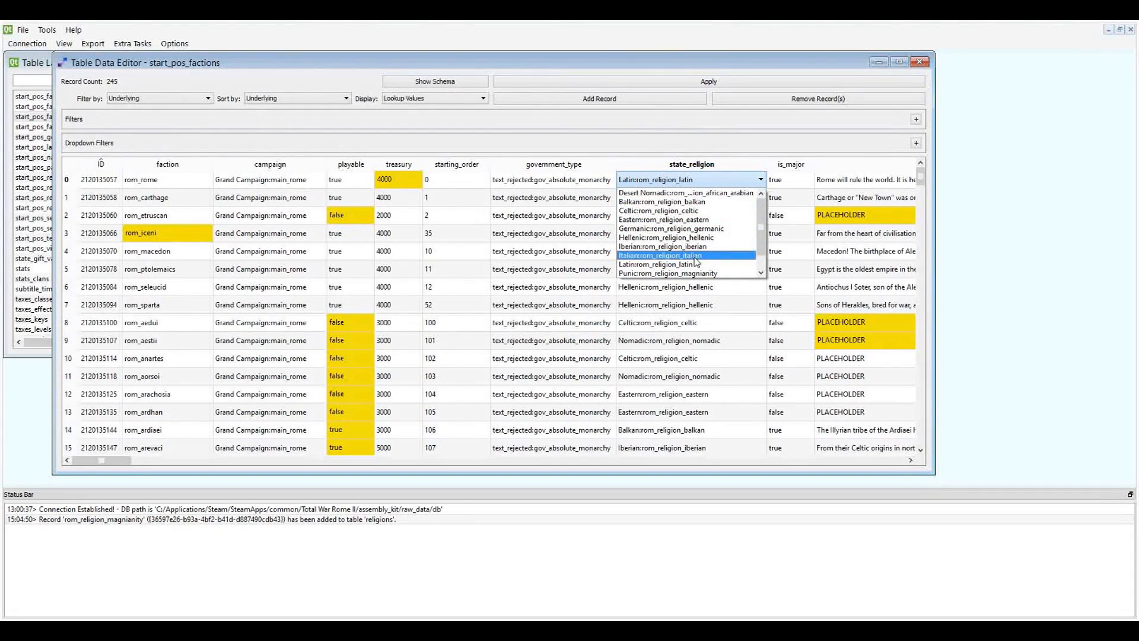
scroll(711, 222, "down", 2)
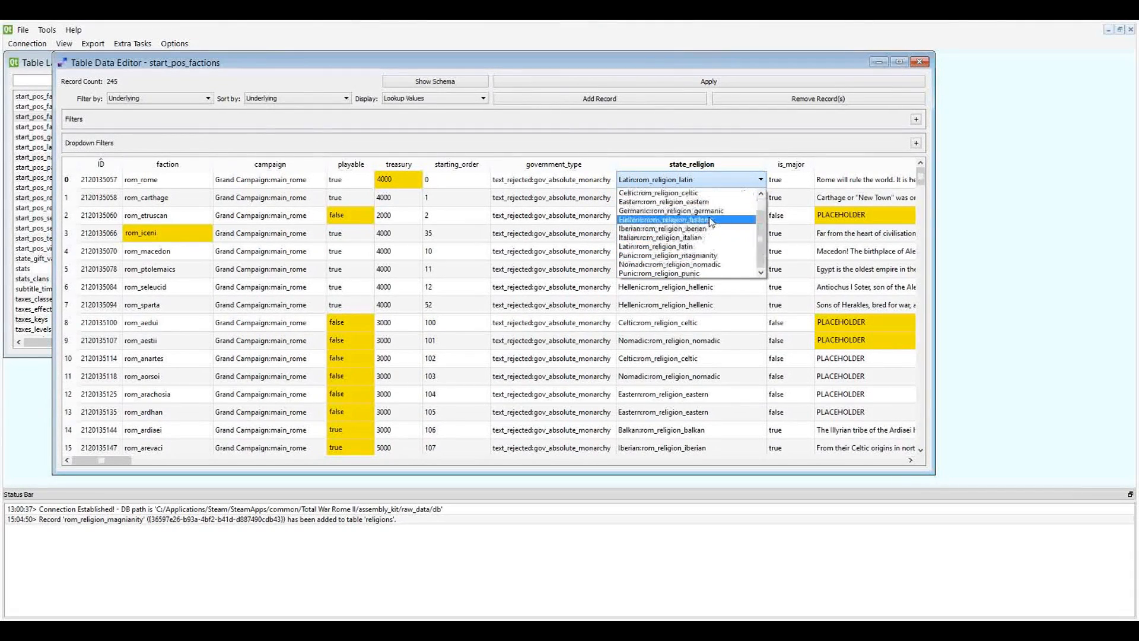
left_click(713, 257)
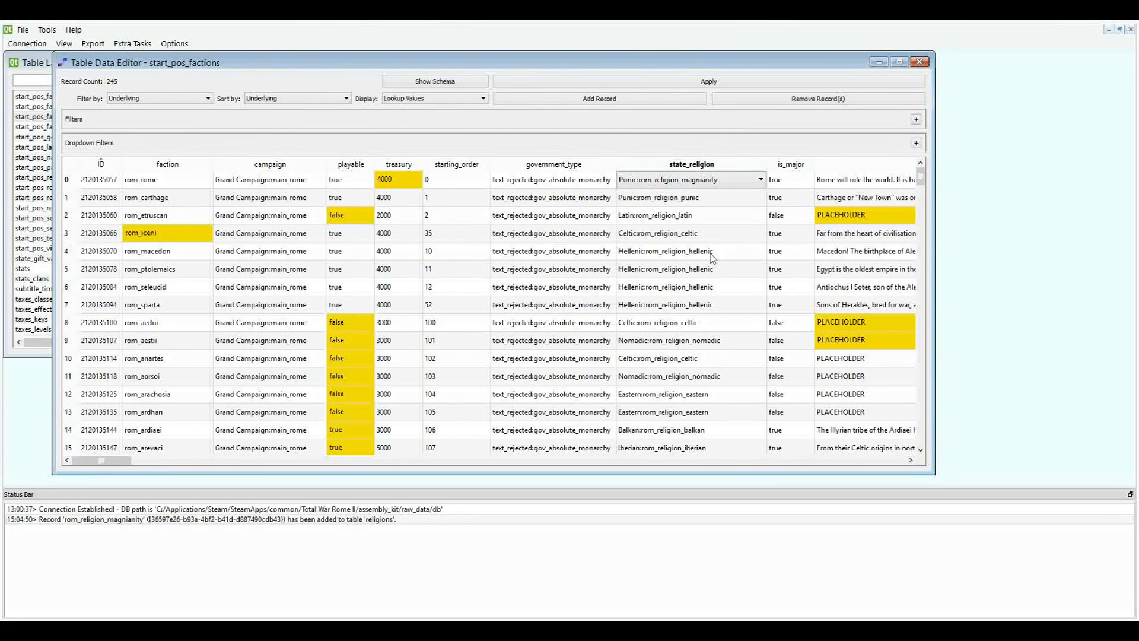
left_click(716, 223)
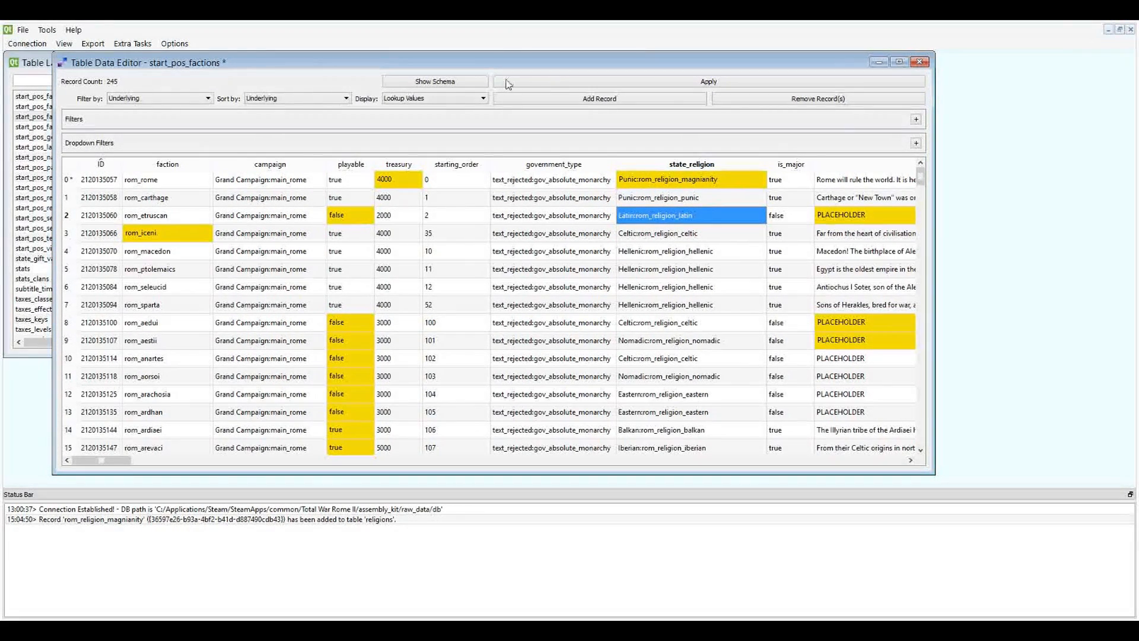
left_click(663, 83)
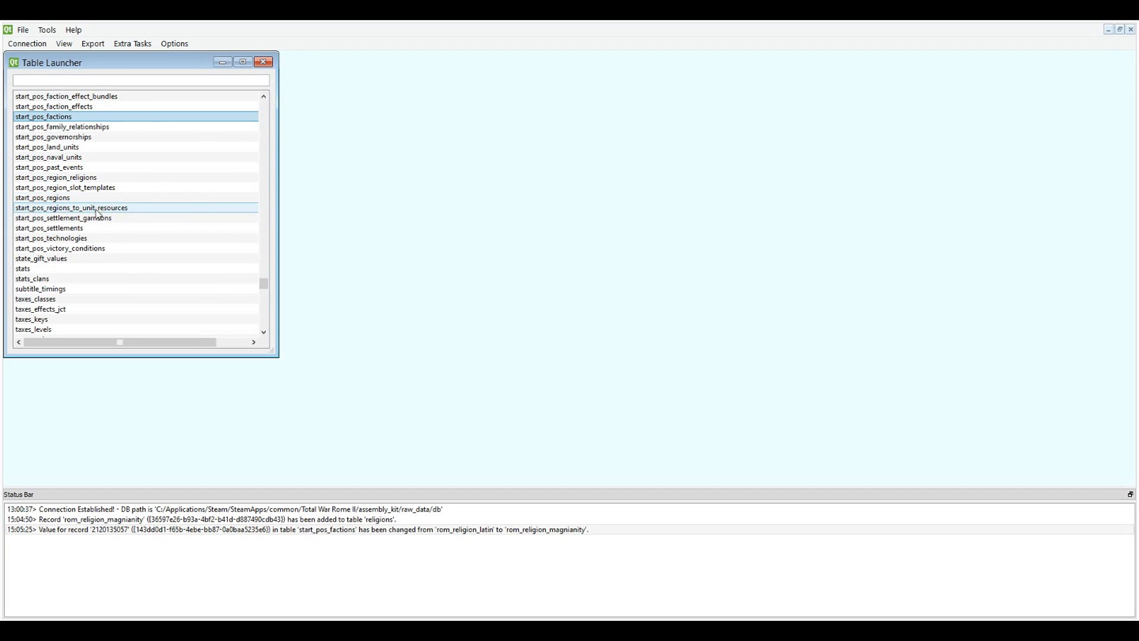
Step: Open the start_pos_region_religions table in an enlarged window and reverse its sort order by region
left_click(52, 178)
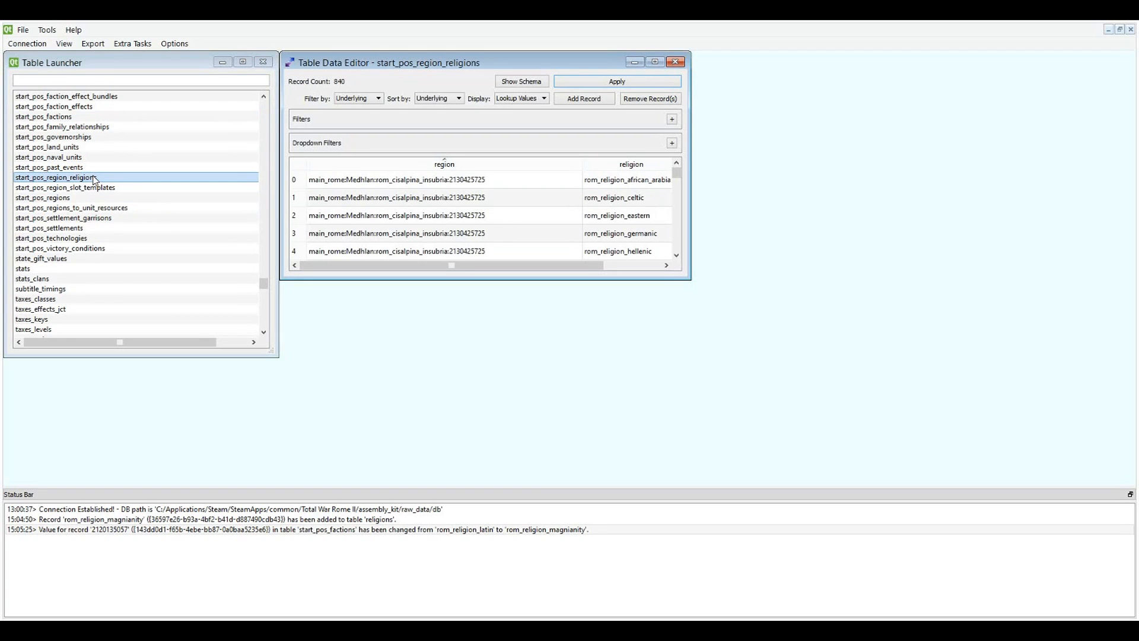
left_click_drag(690, 281, 1095, 439)
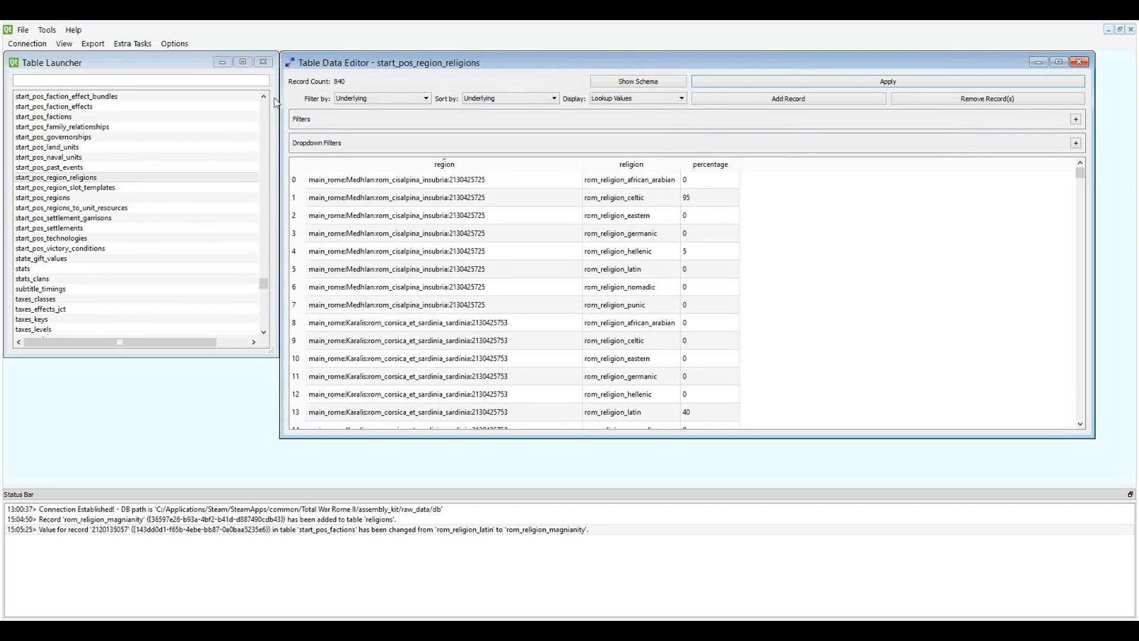
left_click_drag(276, 51, 5, 66)
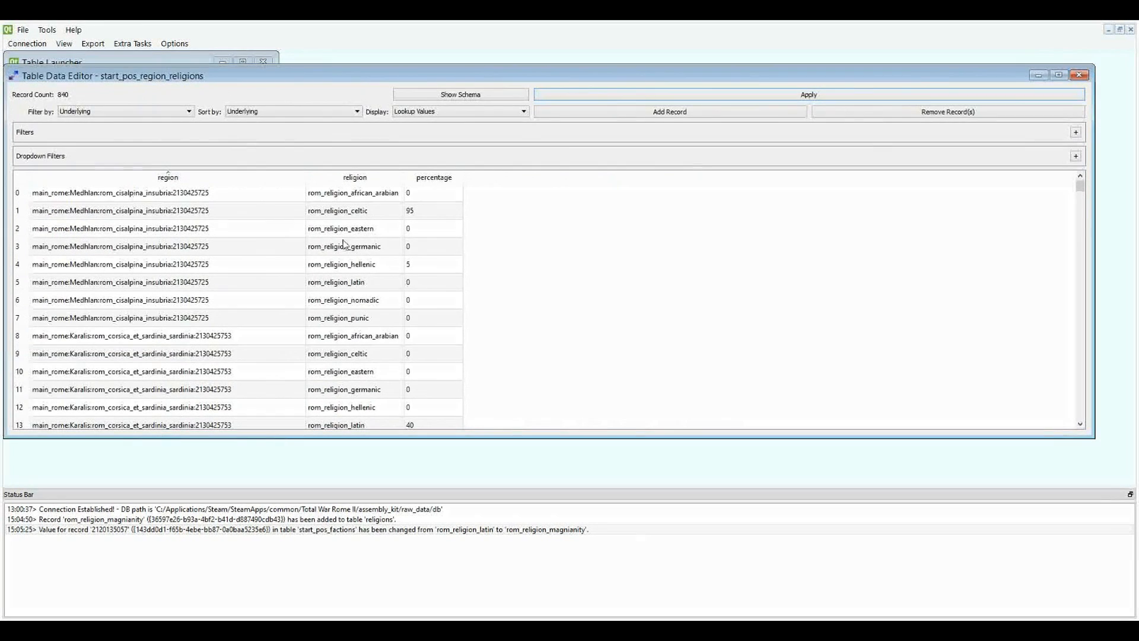
left_click_drag(508, 437, 474, 483)
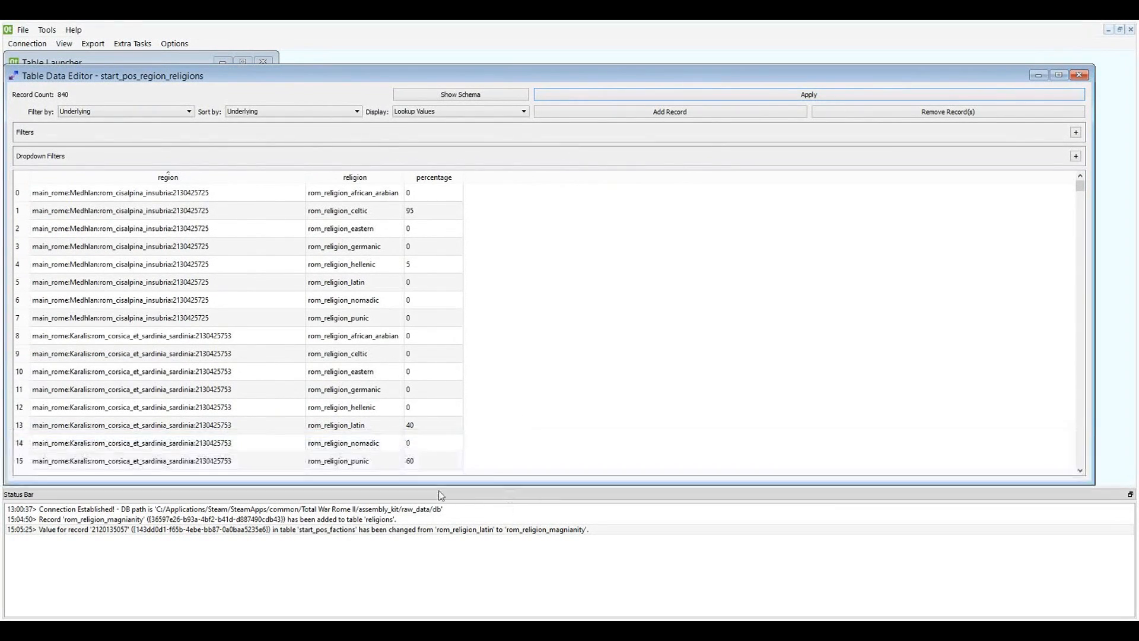
left_click(153, 178)
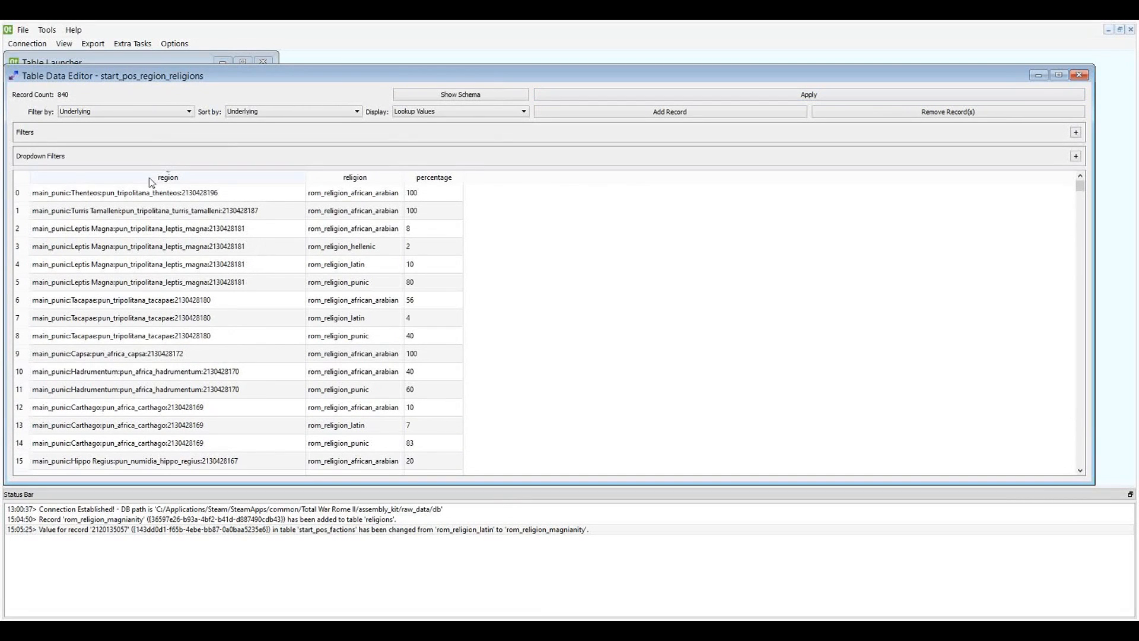
scroll(146, 194, "down", 20)
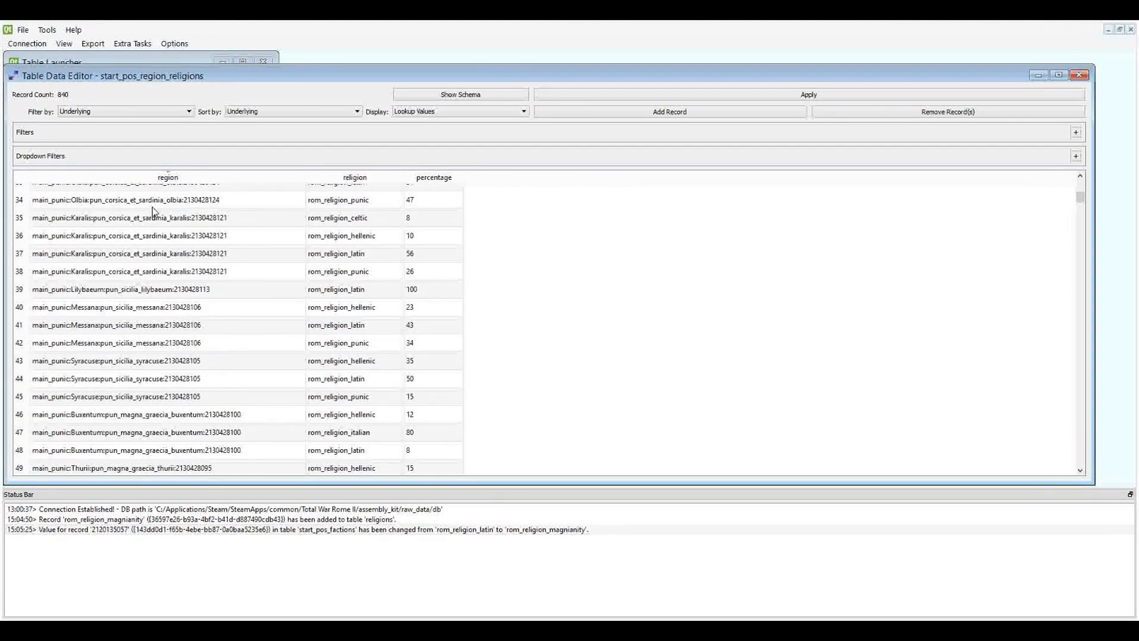
scroll(180, 211, "down", 20)
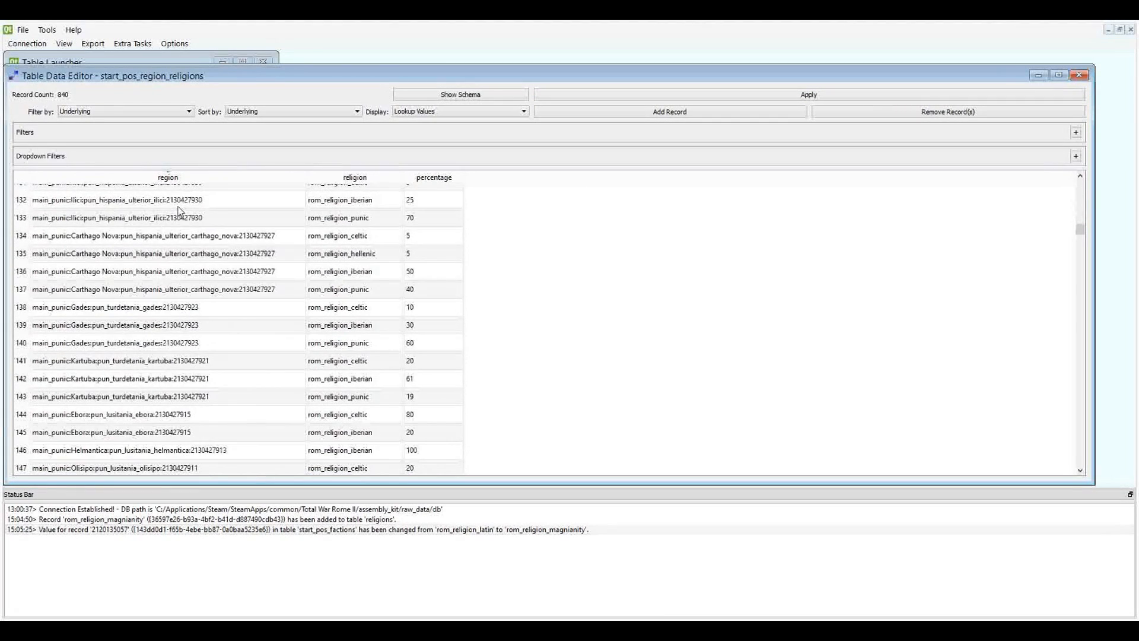
scroll(208, 256, "down", 4)
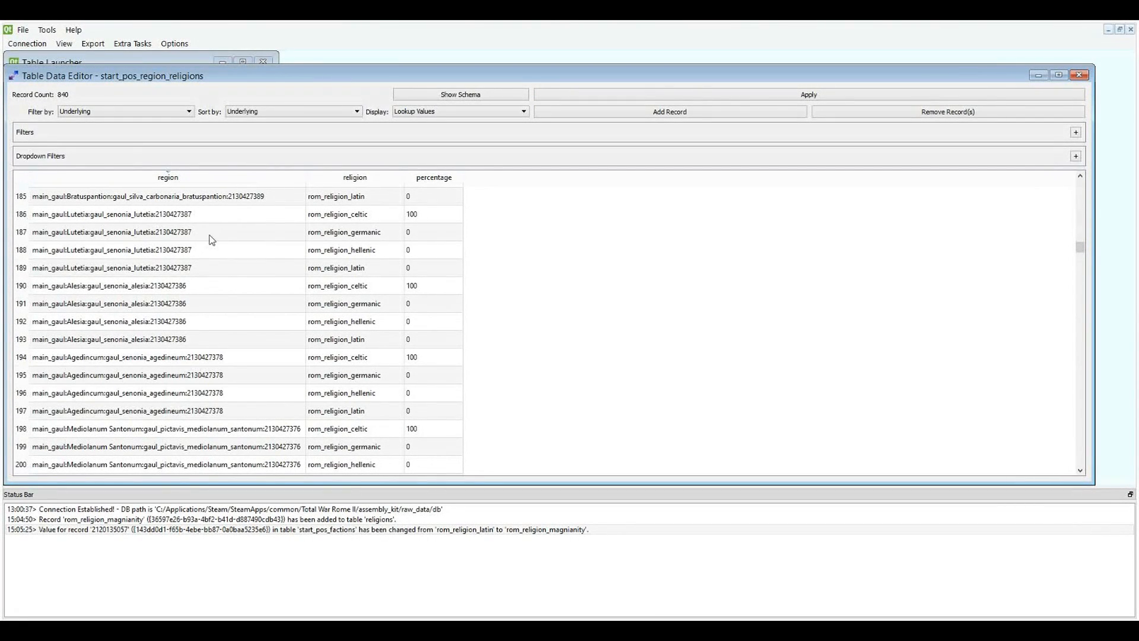
left_click(265, 113)
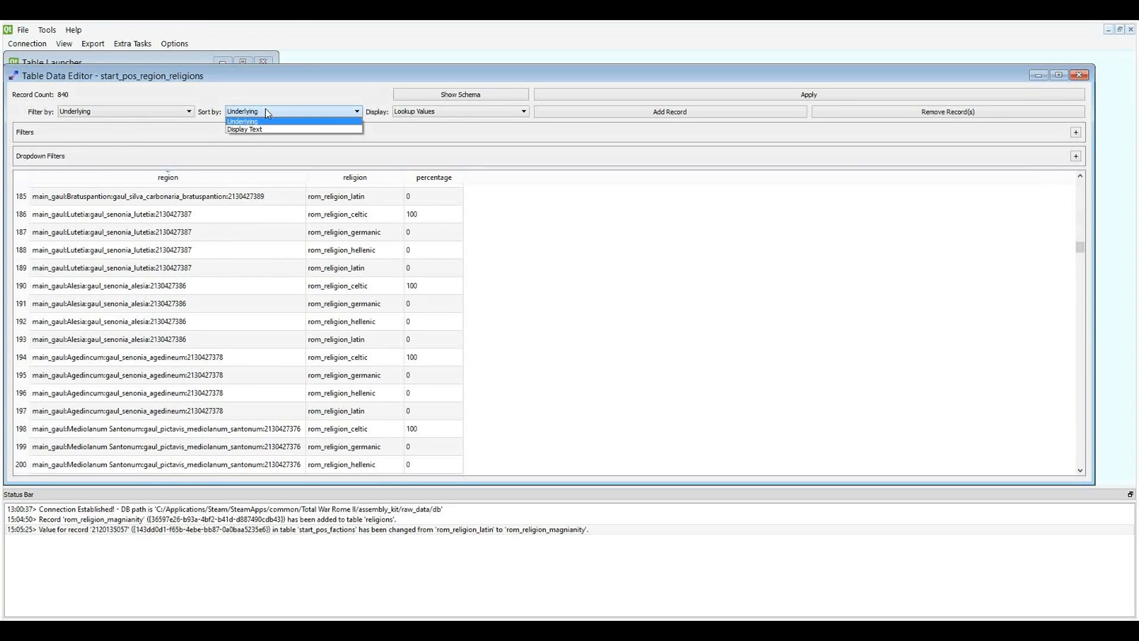
left_click(265, 110)
left_click(168, 116)
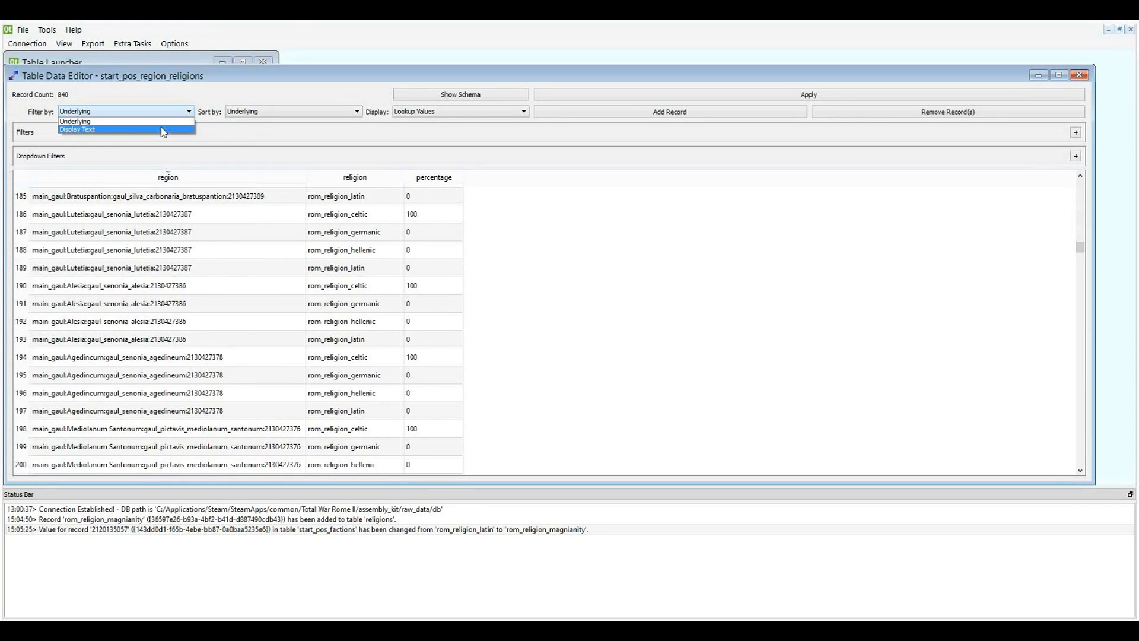
left_click(162, 129)
left_click(163, 112)
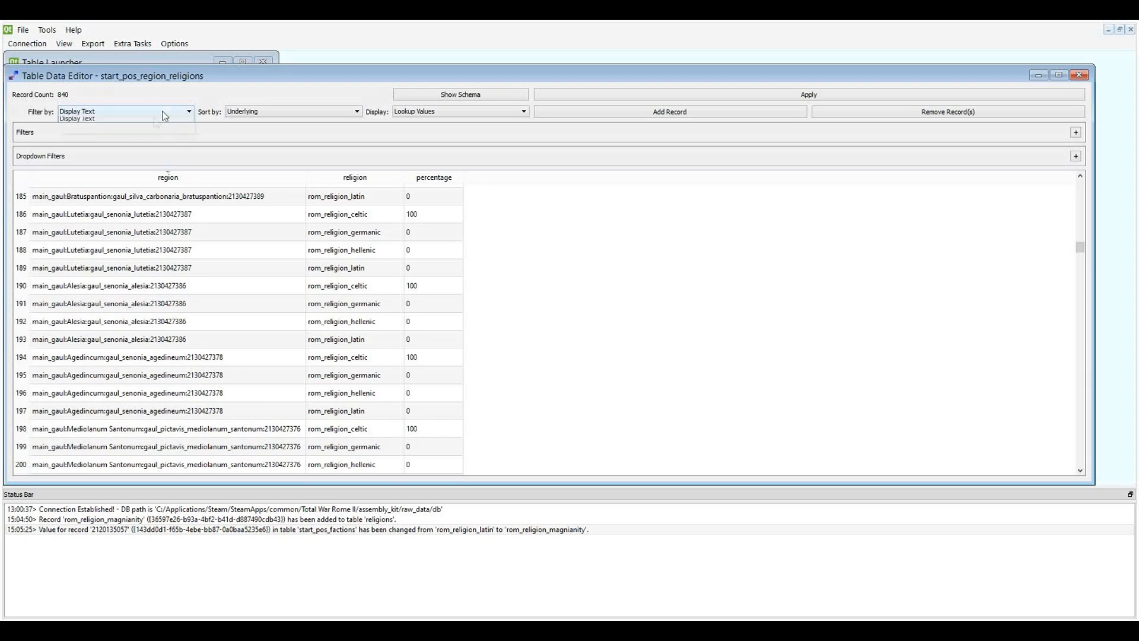
left_click(153, 122)
left_click(257, 113)
left_click(287, 112)
Step: Display the underlying values, reverse the sort order by region, and return the display to Lookup Values
left_click(452, 112)
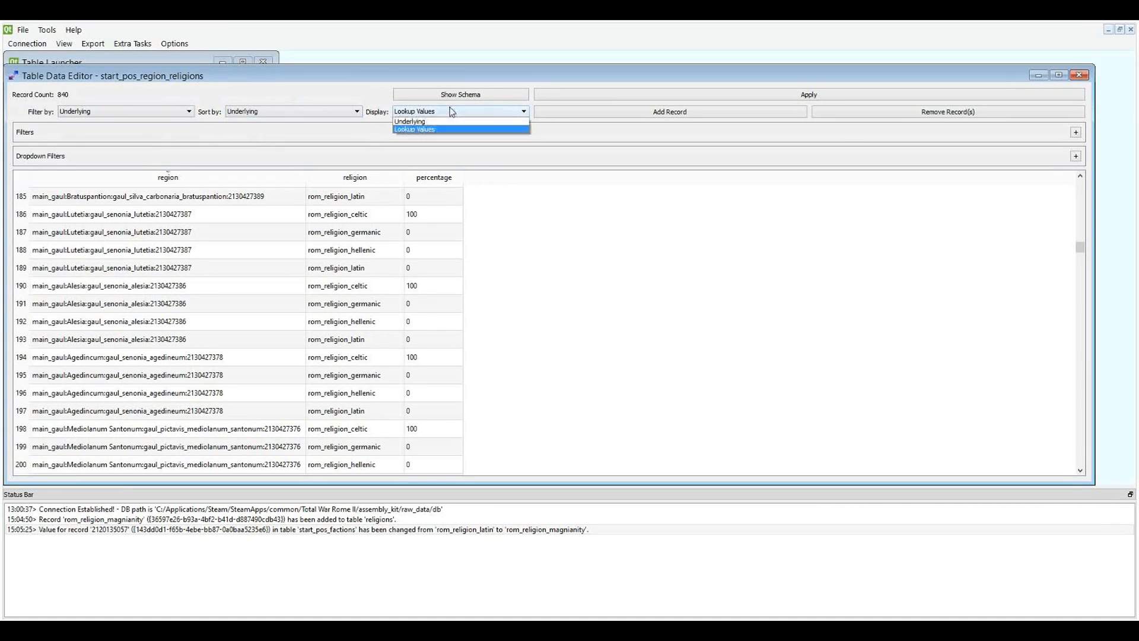
left_click(407, 124)
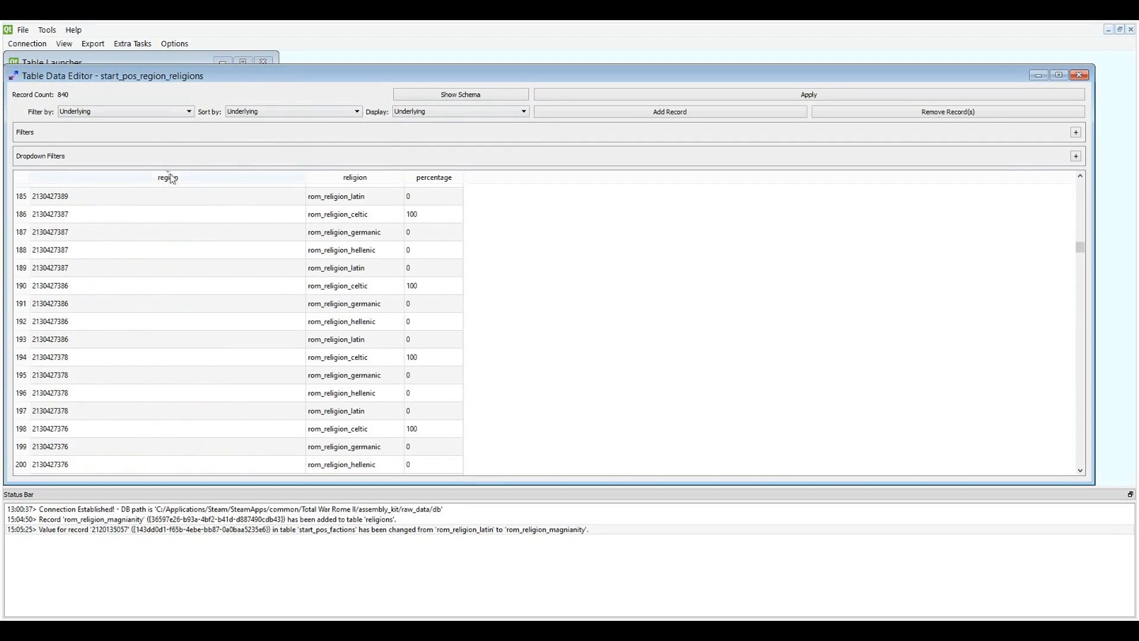
left_click(417, 114)
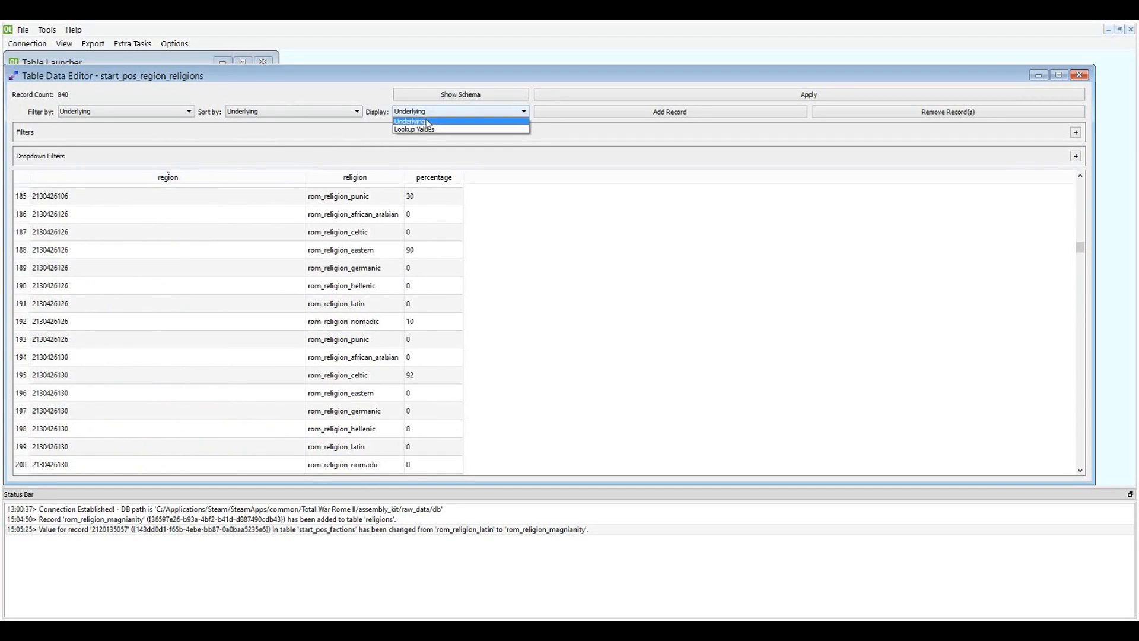
left_click(415, 128)
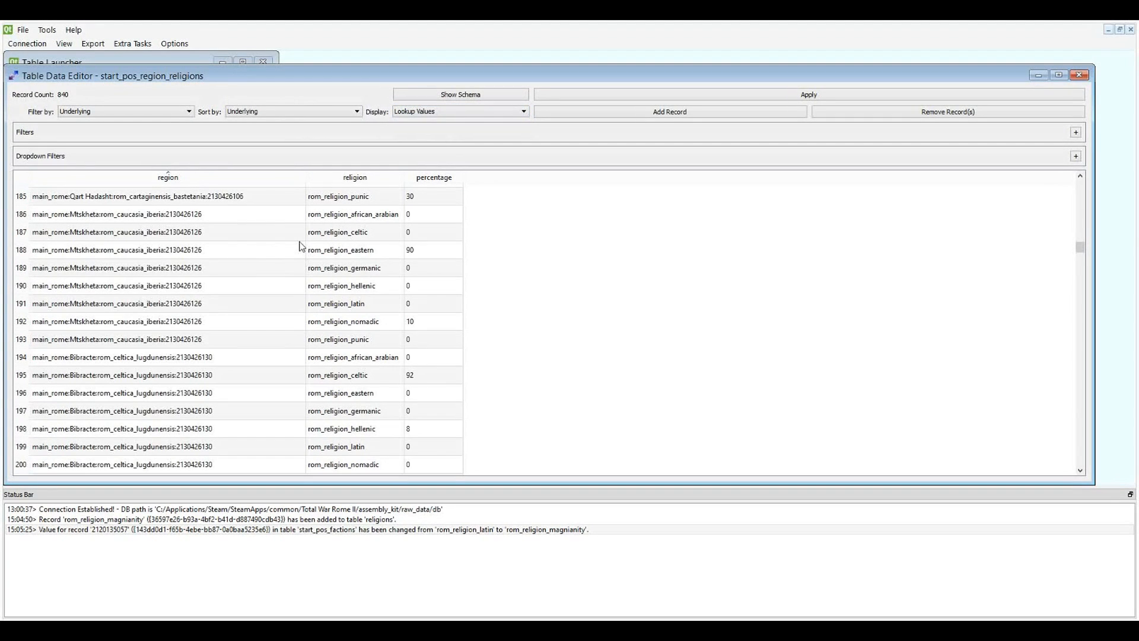
Step: Examine how each main_rome region has one record per religion, highlighting the Medhlan and Brundisium groups
scroll(301, 245, "down", 4)
scroll(301, 245, "down", 8)
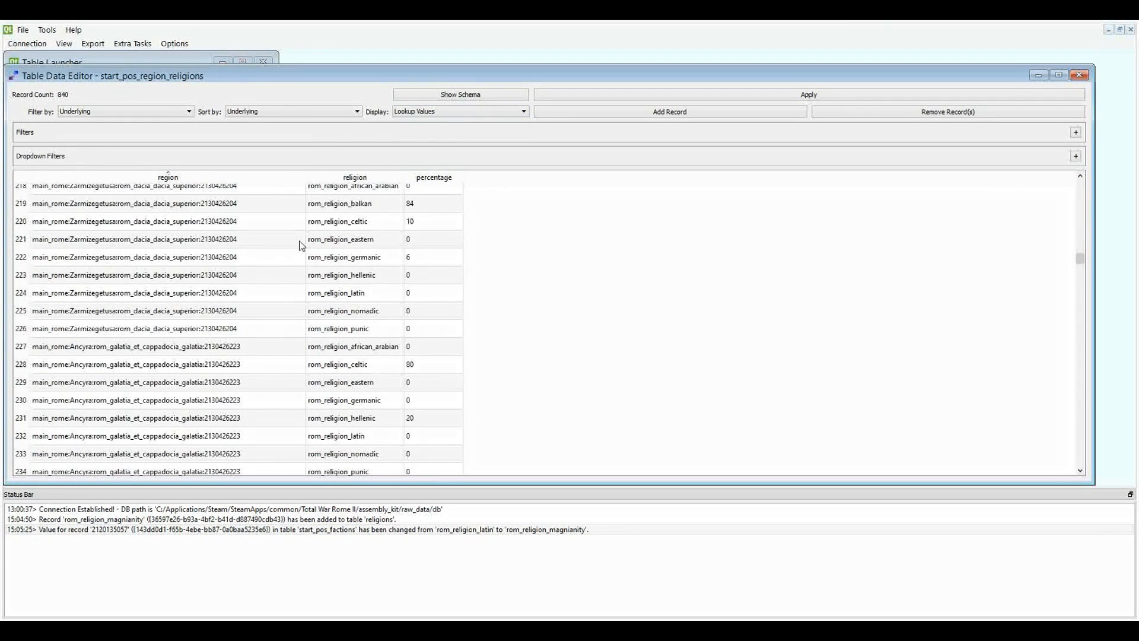
scroll(302, 246, "up", 9)
scroll(301, 246, "up", 20)
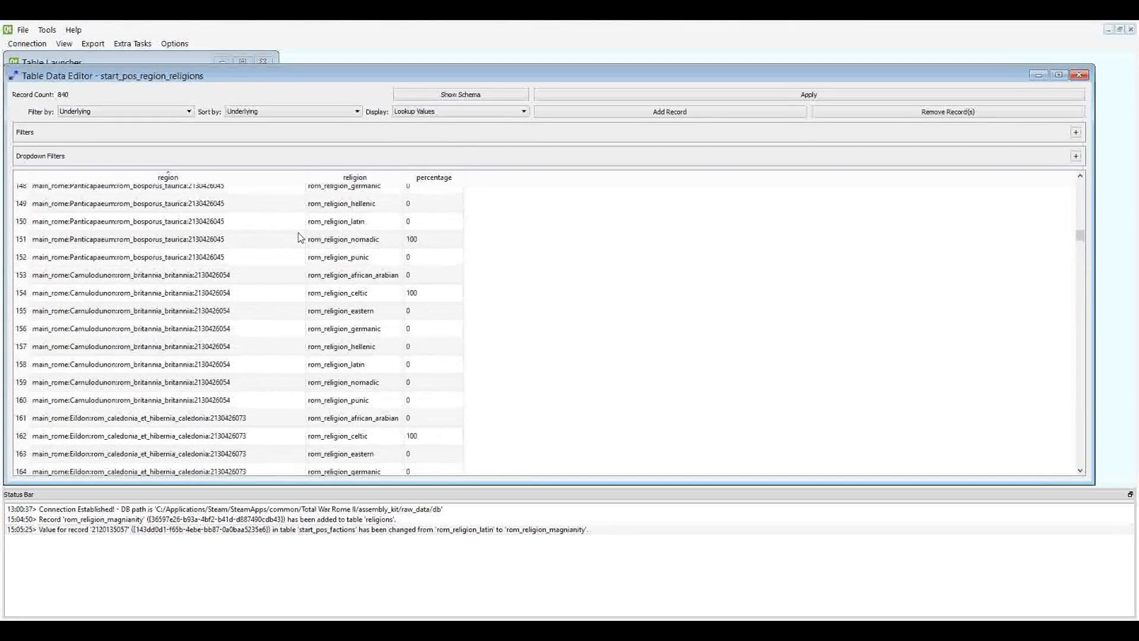
left_click_drag(1079, 228, 1080, 184)
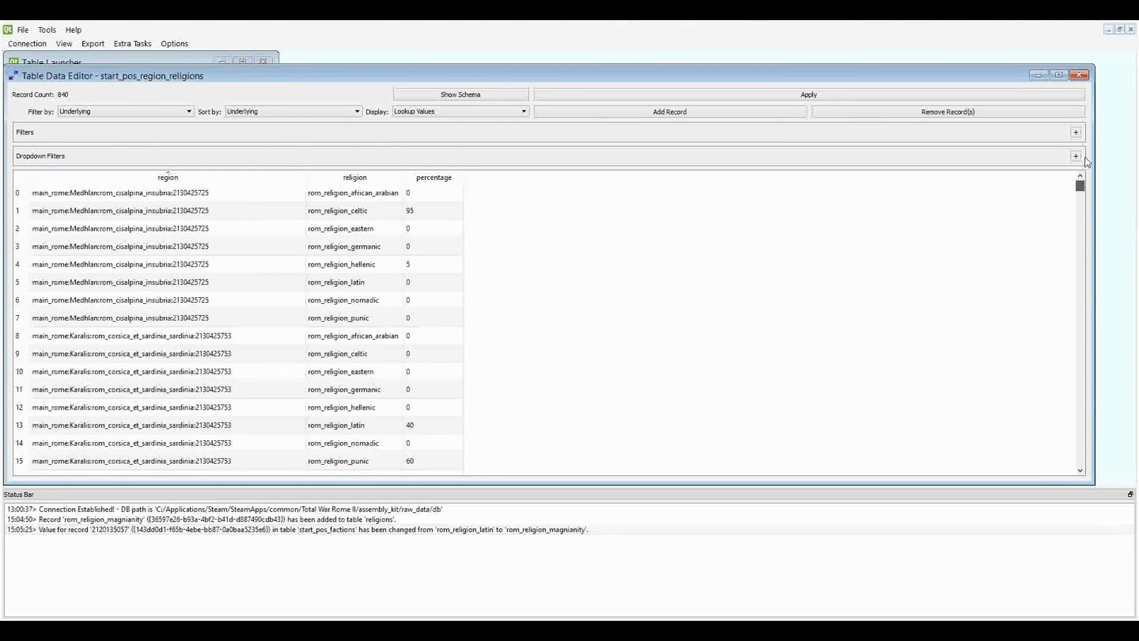
left_click_drag(23, 193, 26, 326)
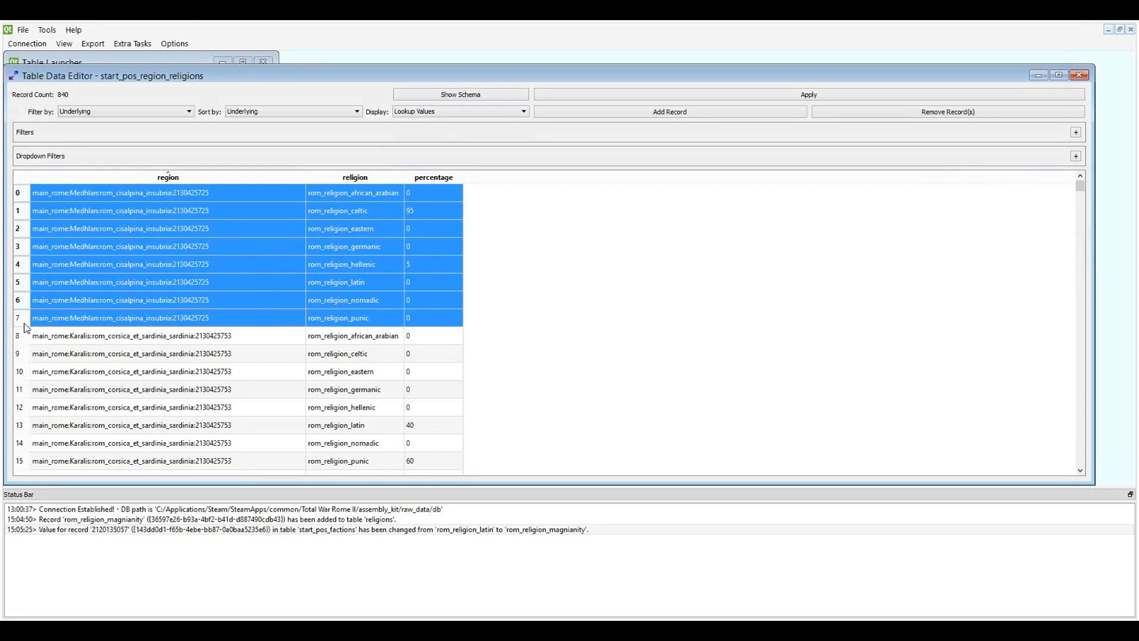
left_click(196, 359)
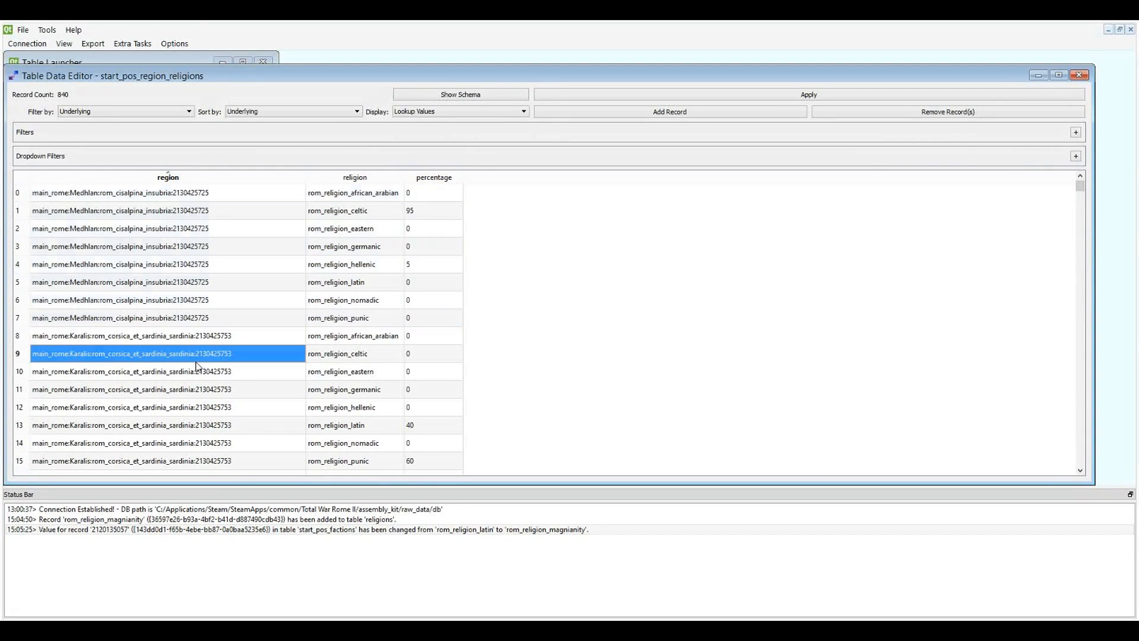
left_click_drag(17, 343, 69, 242)
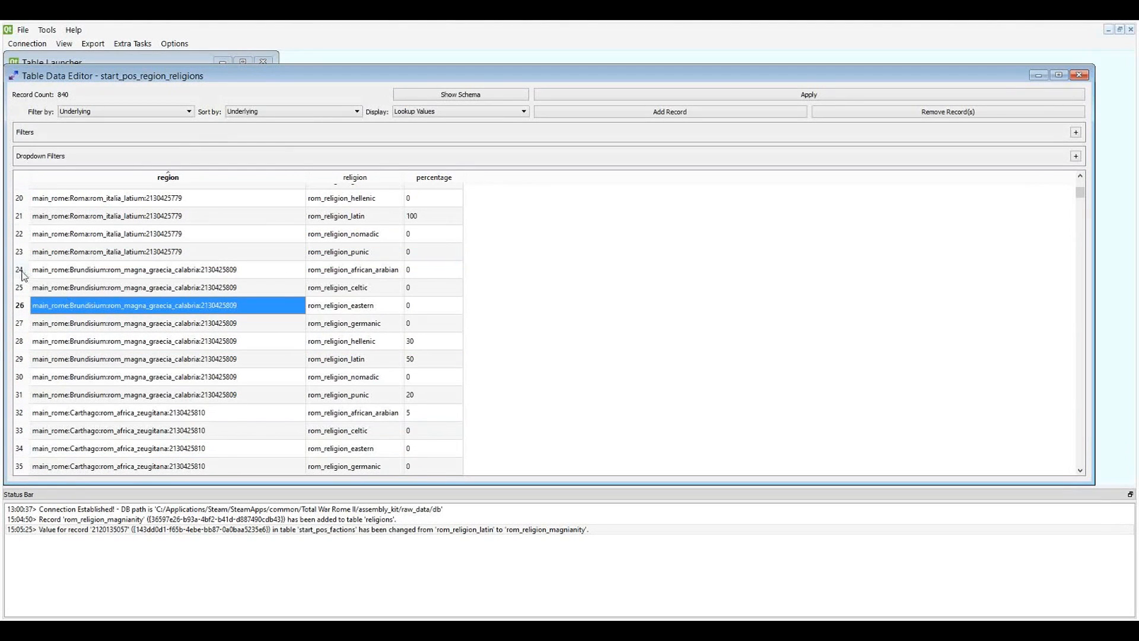
left_click_drag(22, 270, 61, 393)
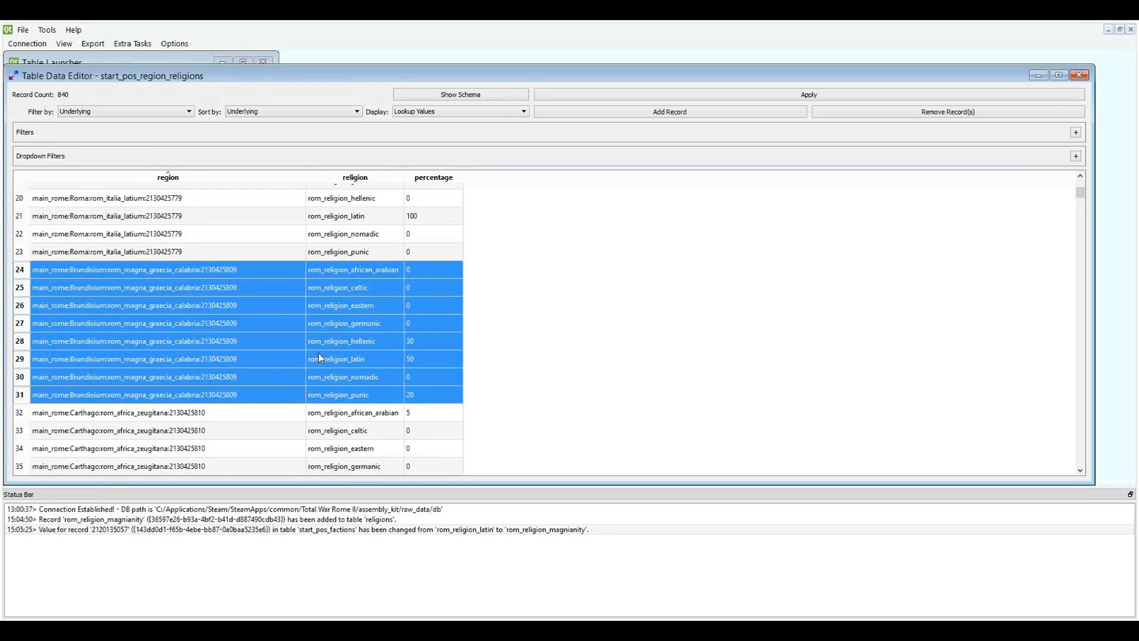
scroll(378, 341, "down", 4)
scroll(383, 336, "down", 1)
scroll(382, 334, "up", 7)
left_click(342, 354)
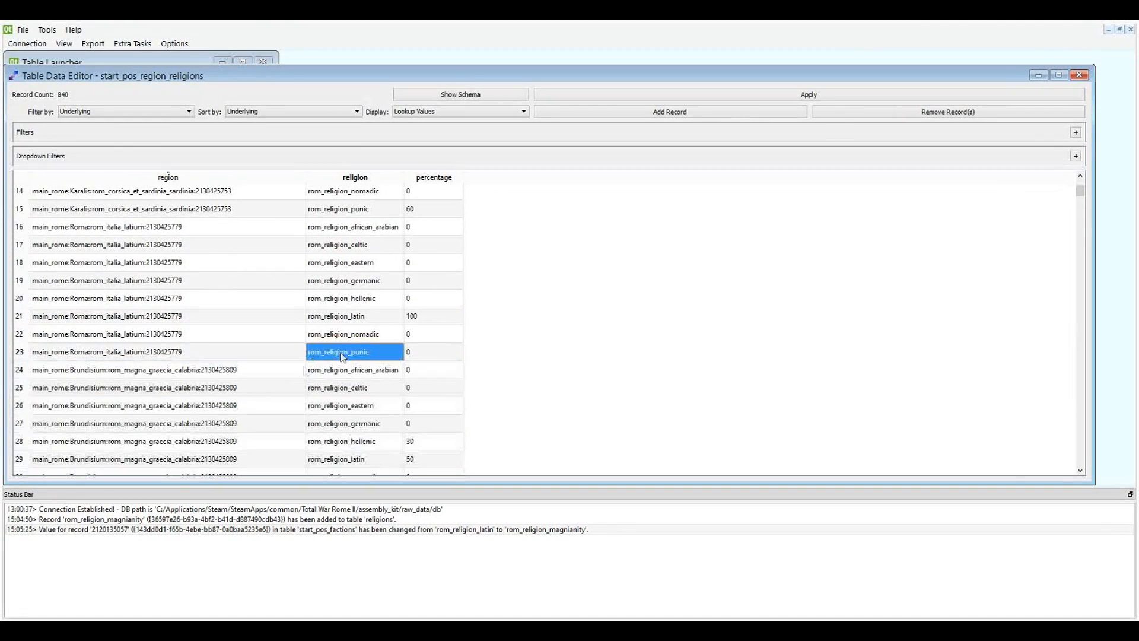
left_click(19, 388)
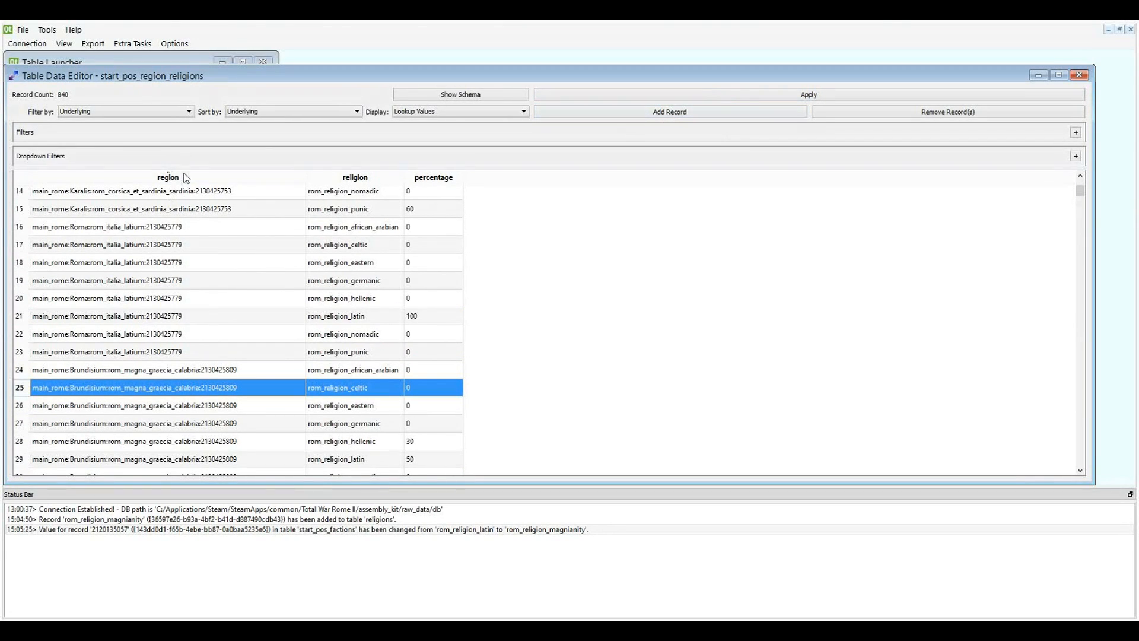
Step: Sort the start_pos_region_religions records by religion and inspect the first rom_religion_african_arabian rows
left_click(357, 180)
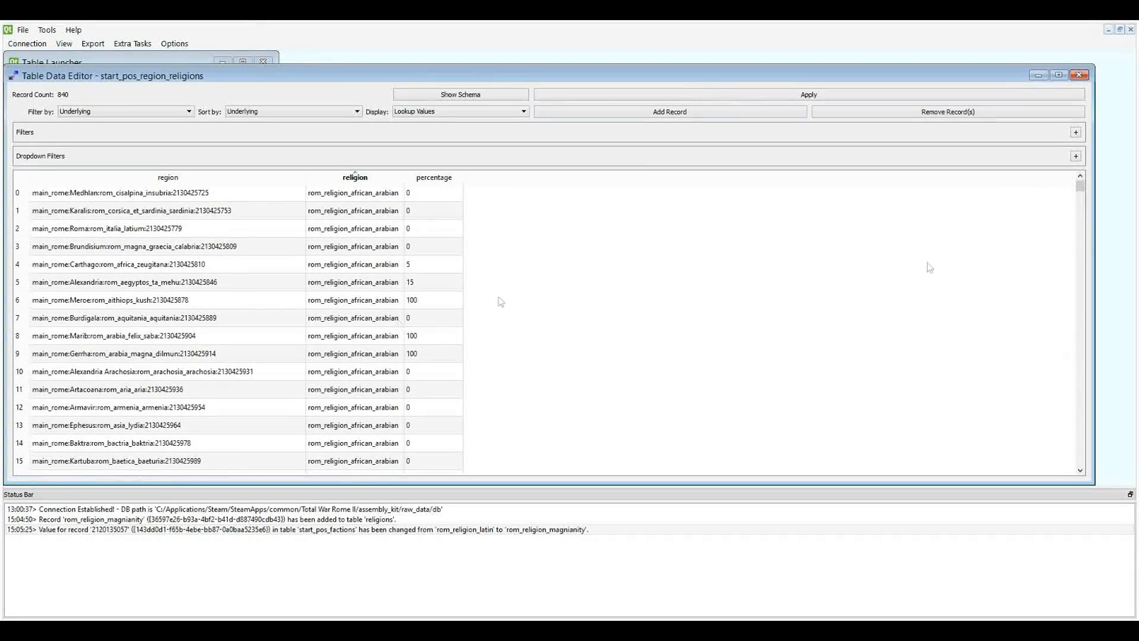
left_click_drag(1080, 187, 1087, 475)
left_click_drag(1088, 342, 1083, 171)
left_click(314, 194)
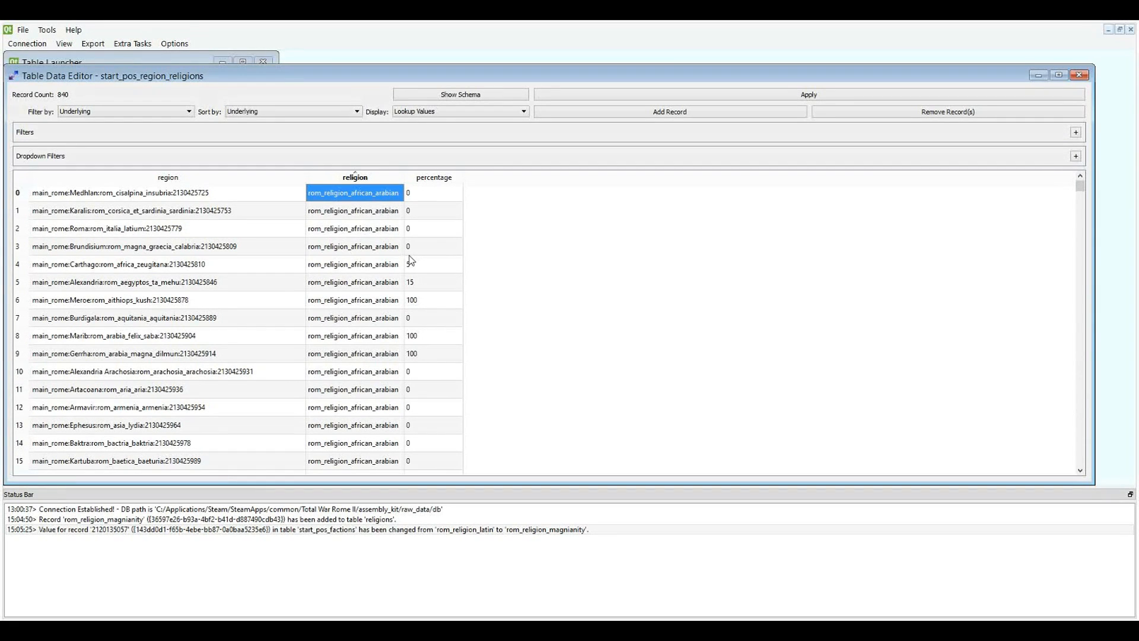
left_click(297, 233)
left_click(18, 193)
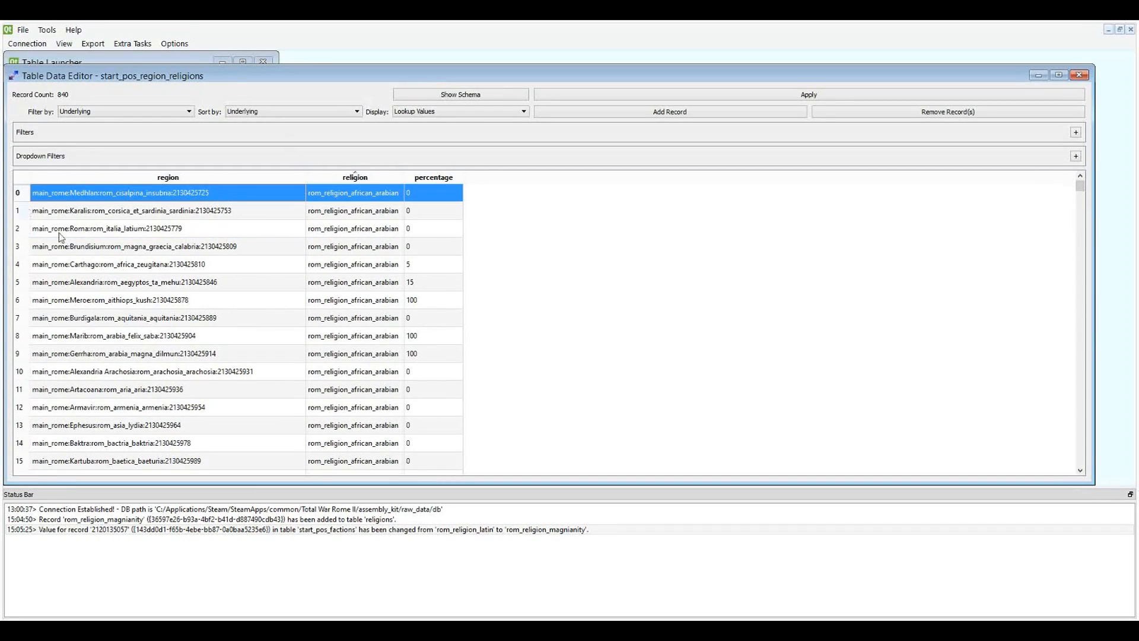
left_click(407, 214)
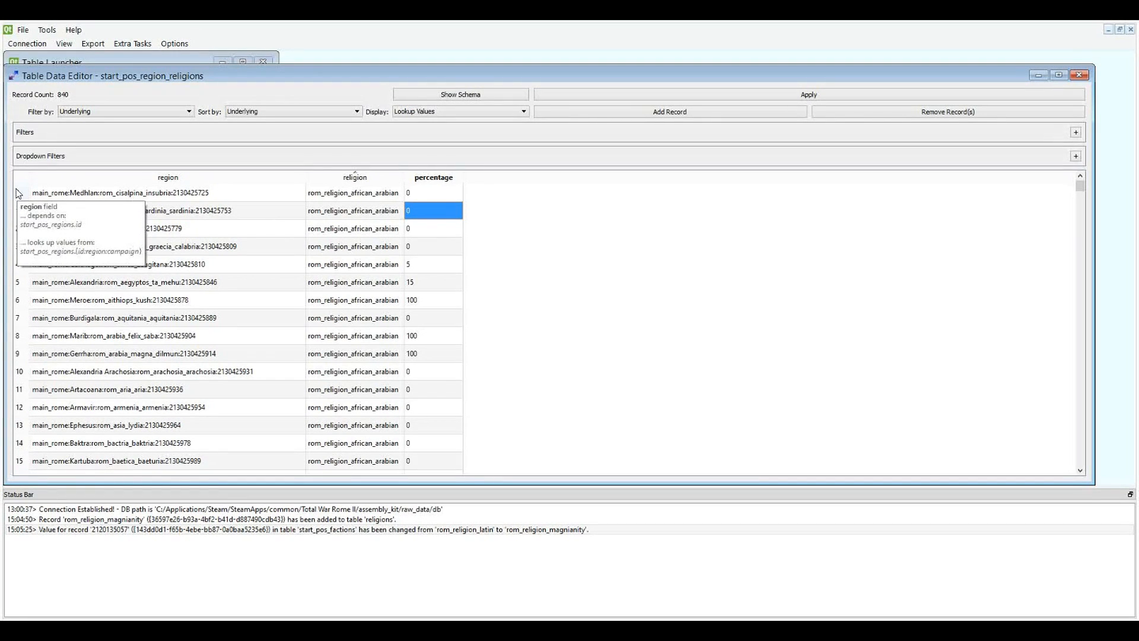
left_click(334, 214)
Step: Examine the whole block of rom_religion_african_arabian records by selecting it from the Thenteos row back to the Medhlan row
left_click_drag(20, 195, 281, 338)
scroll(355, 355, "up", 14)
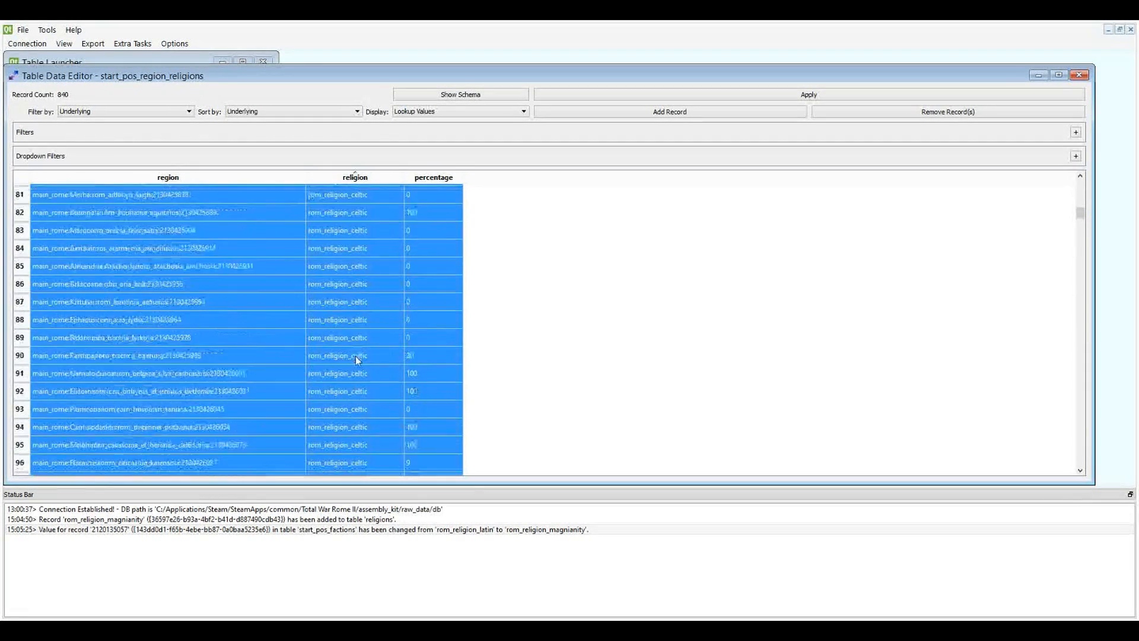
scroll(341, 344, "down", 1)
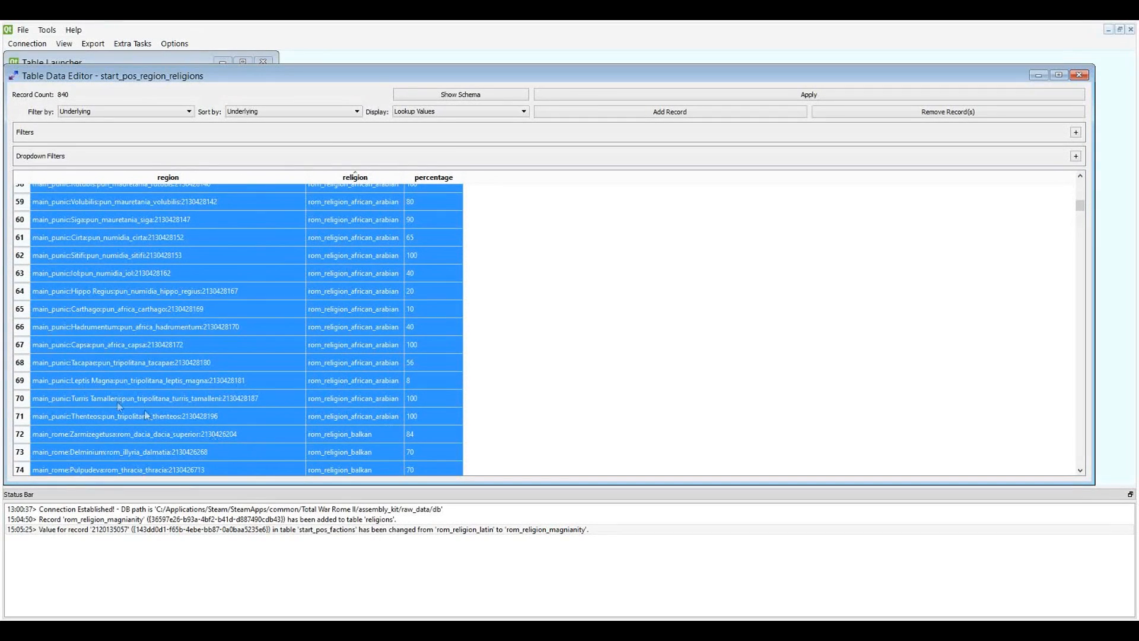
left_click_drag(20, 420, 53, 174)
scroll(398, 264, "up", 5)
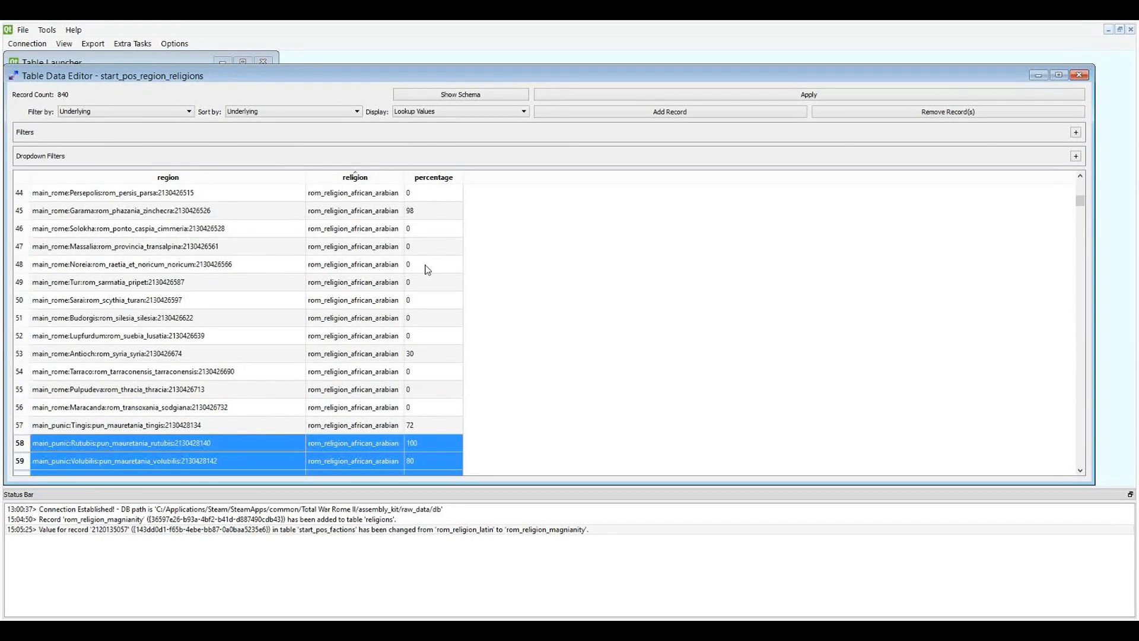
key("shift+Up")
left_click(425, 266)
scroll(262, 247, "up", 5)
scroll(261, 247, "down", 9)
scroll(263, 247, "down", 2)
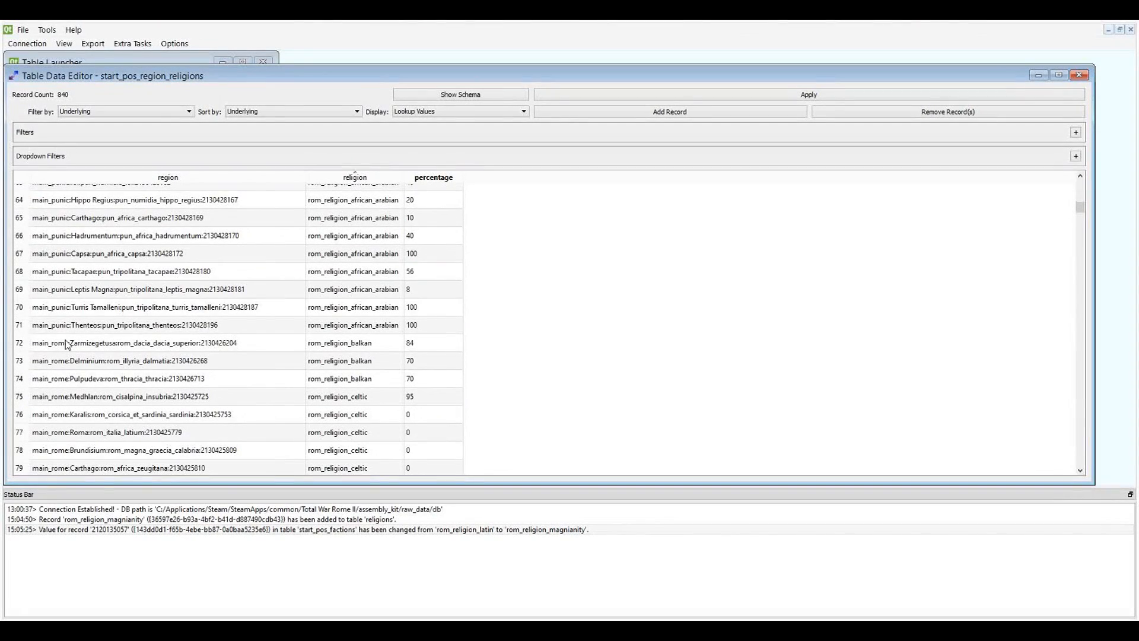
left_click_drag(20, 326, 217, 197)
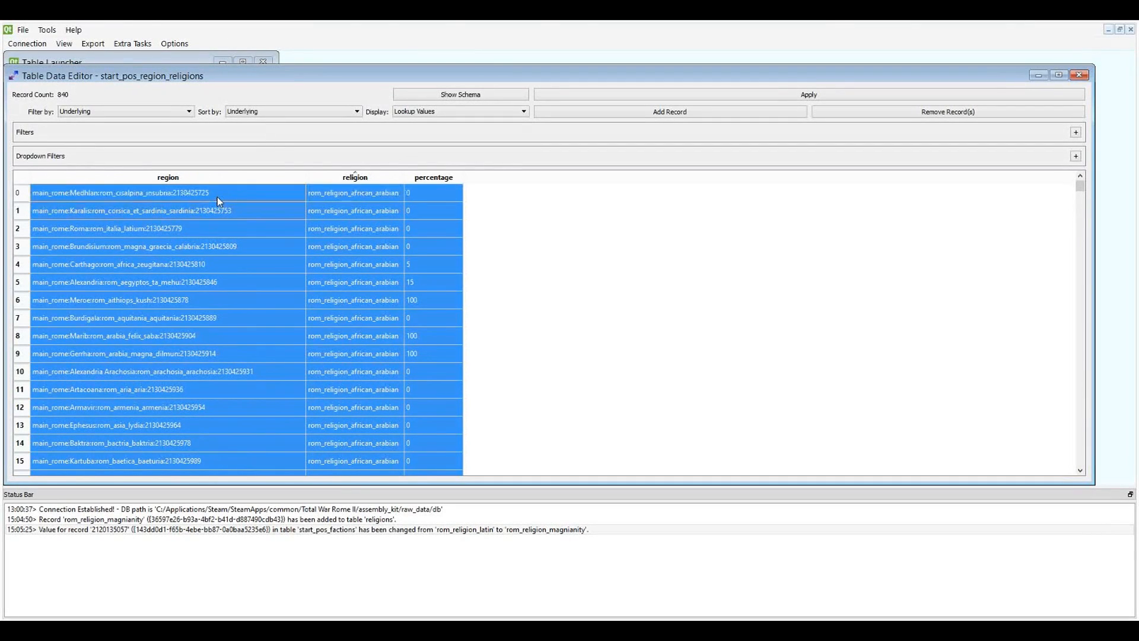
Step: Compare the rom_religion_balkan records with the neighbouring african_arabian and celtic records and their percentages
left_click(290, 224)
left_click_drag(434, 198, 382, 204)
scroll(376, 249, "down", 17)
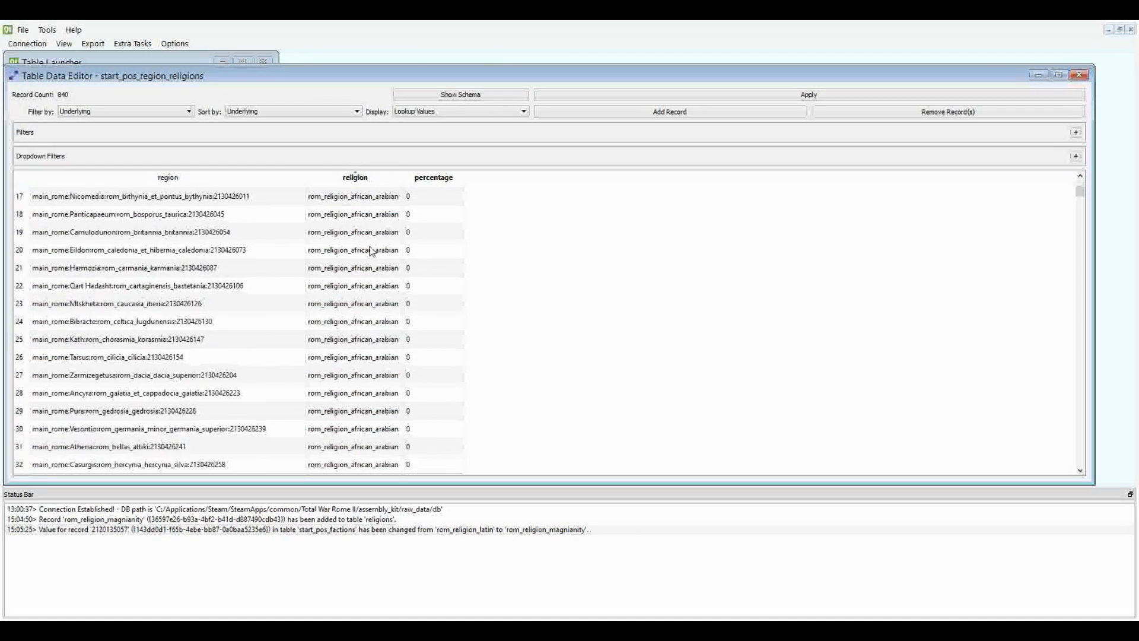
scroll(364, 245, "down", 9)
scroll(359, 247, "up", 4)
left_click(413, 331)
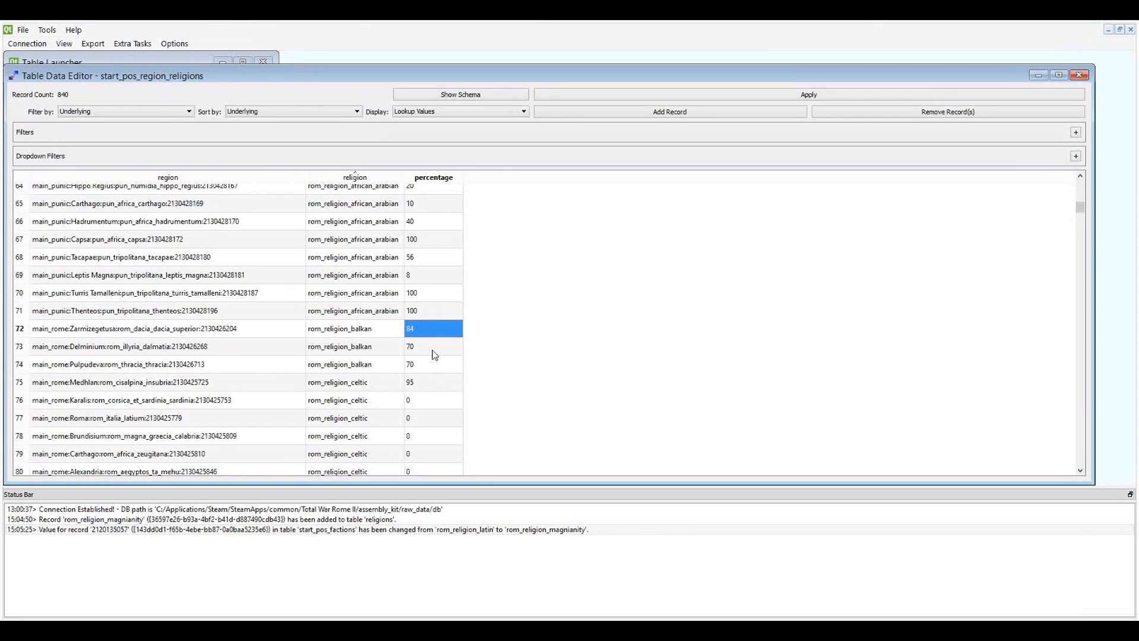
left_click_drag(434, 368, 89, 337)
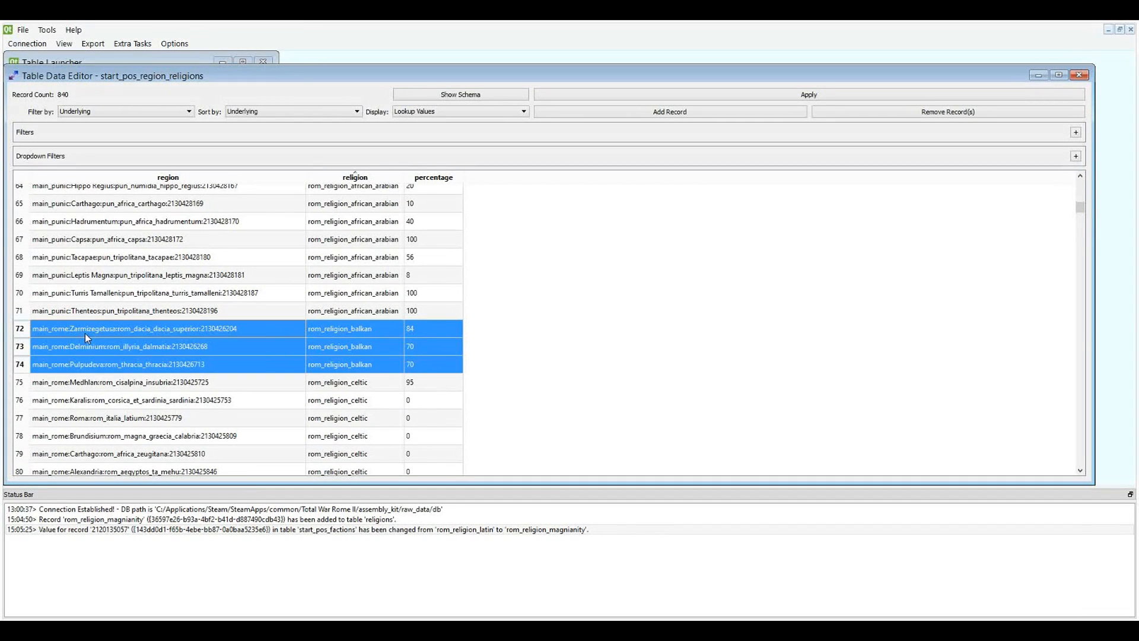
left_click(355, 324)
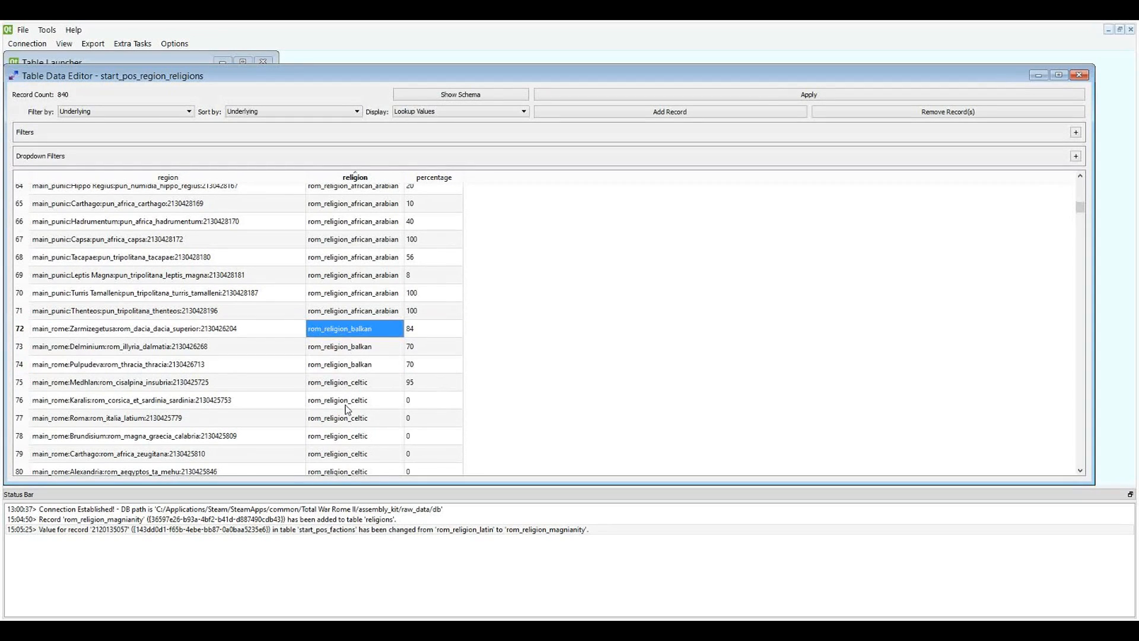
left_click(346, 403)
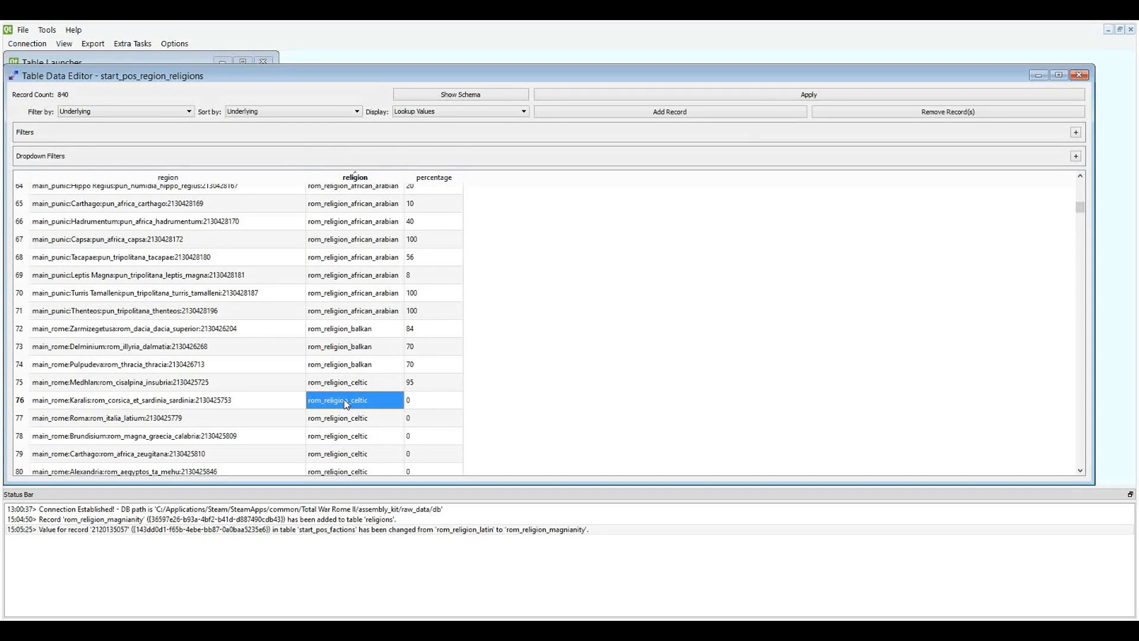
double_click(443, 281)
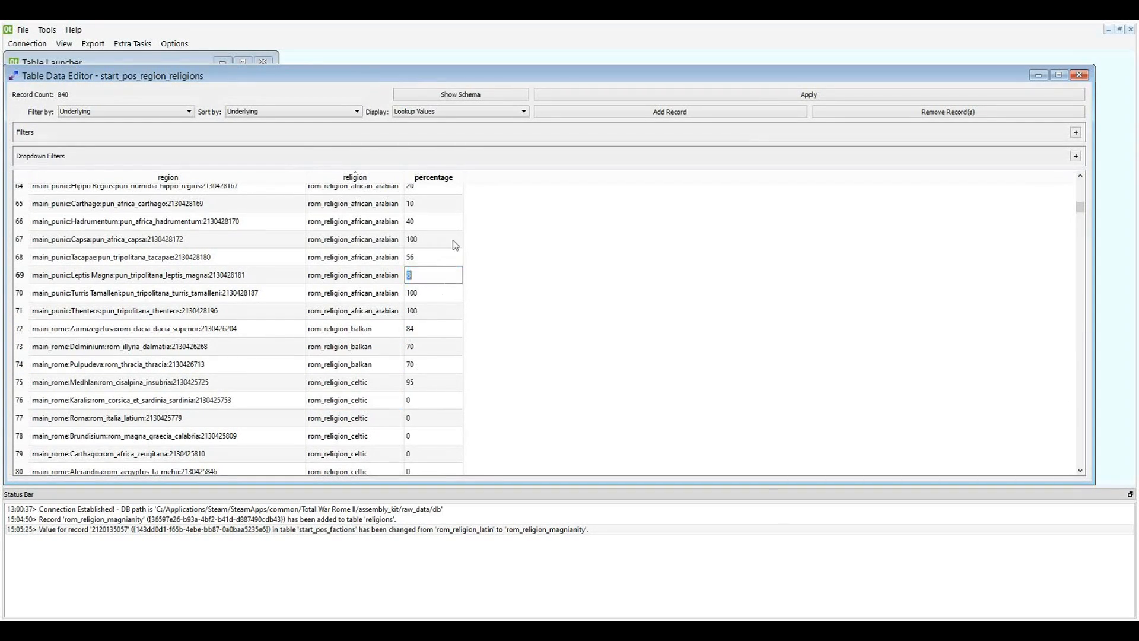
left_click(454, 241)
Step: Add a new blank record at the end of the start_pos_region_religions table
left_click_drag(1080, 208, 1073, 536)
left_click(20, 466)
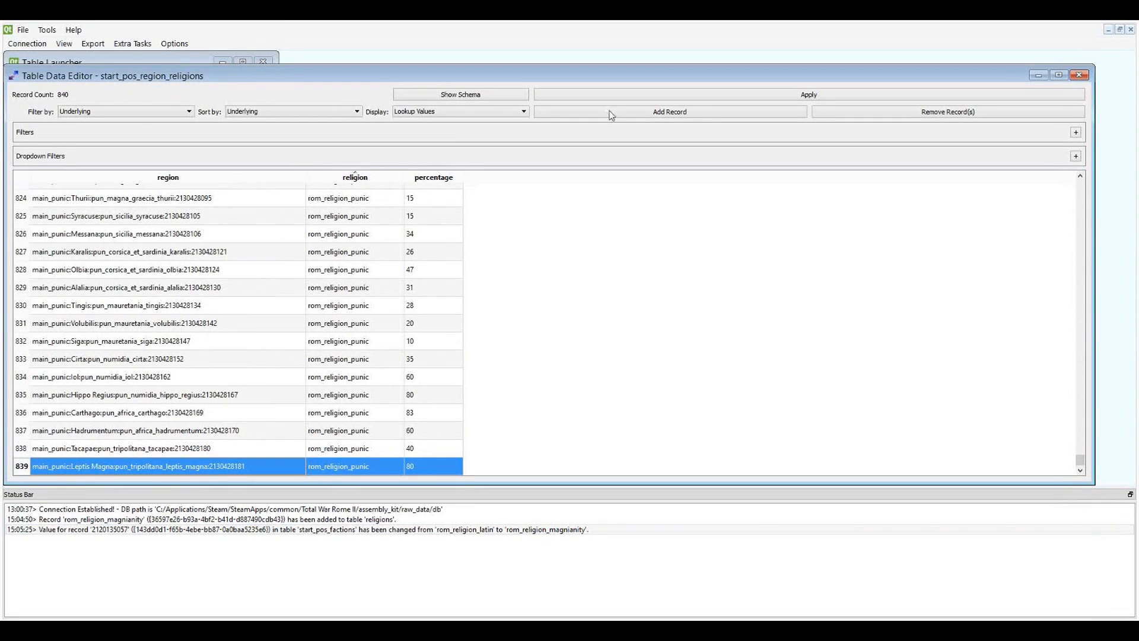
left_click(703, 117)
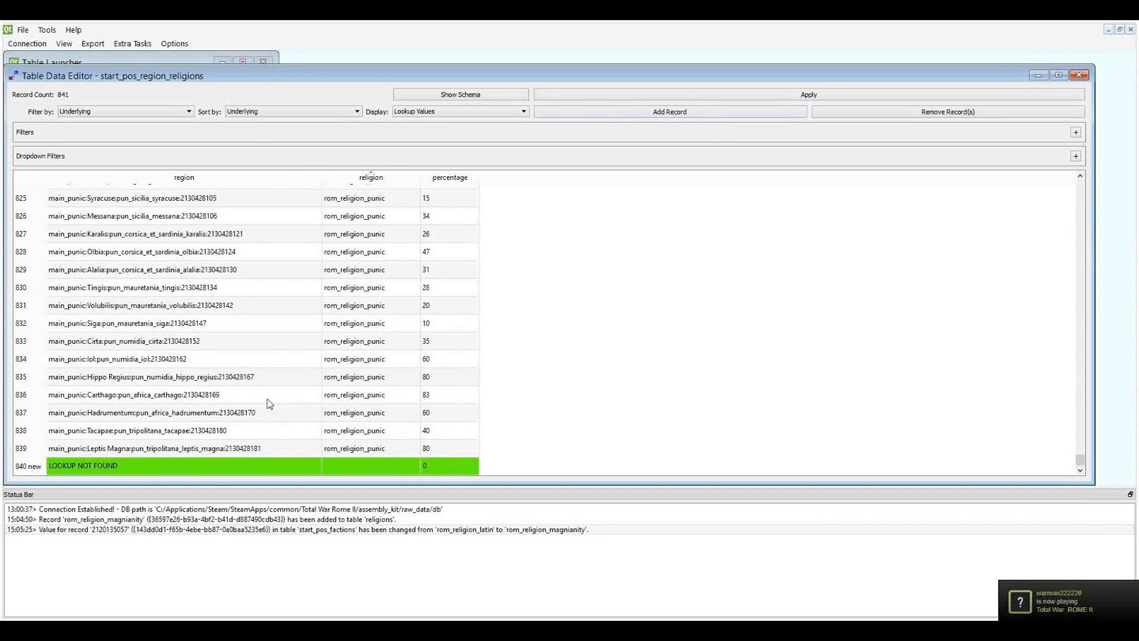
Step: Set the religion of the new start_pos_region_religions record to rom_religion_magnianity
left_click(107, 468)
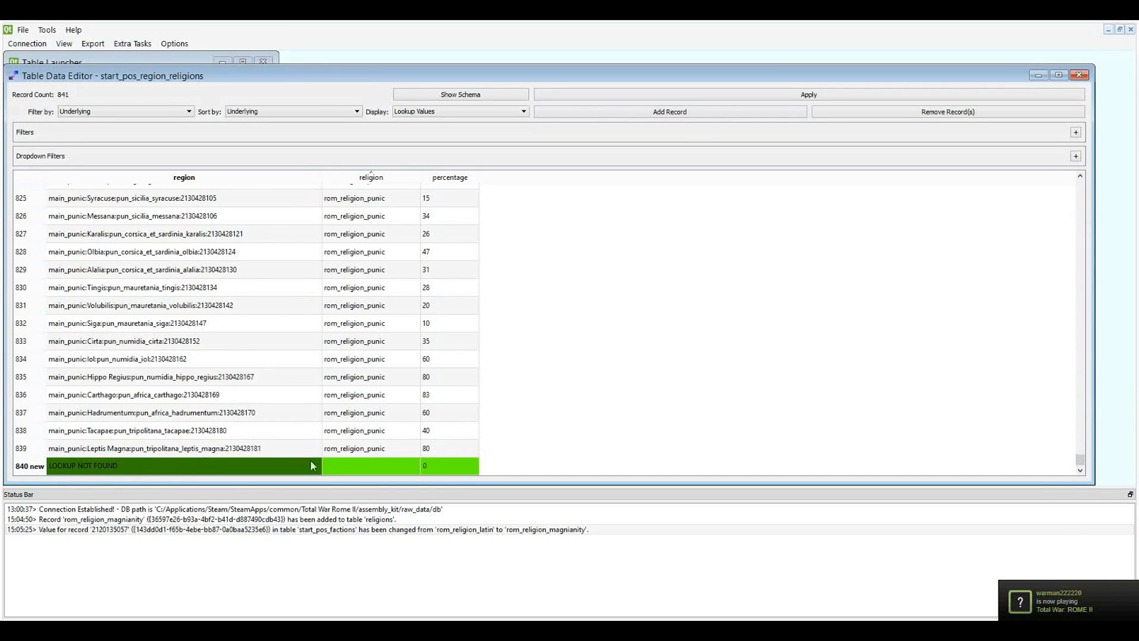
double_click(389, 467)
left_click(411, 467)
left_click_drag(412, 509, 415, 535)
left_click(365, 550)
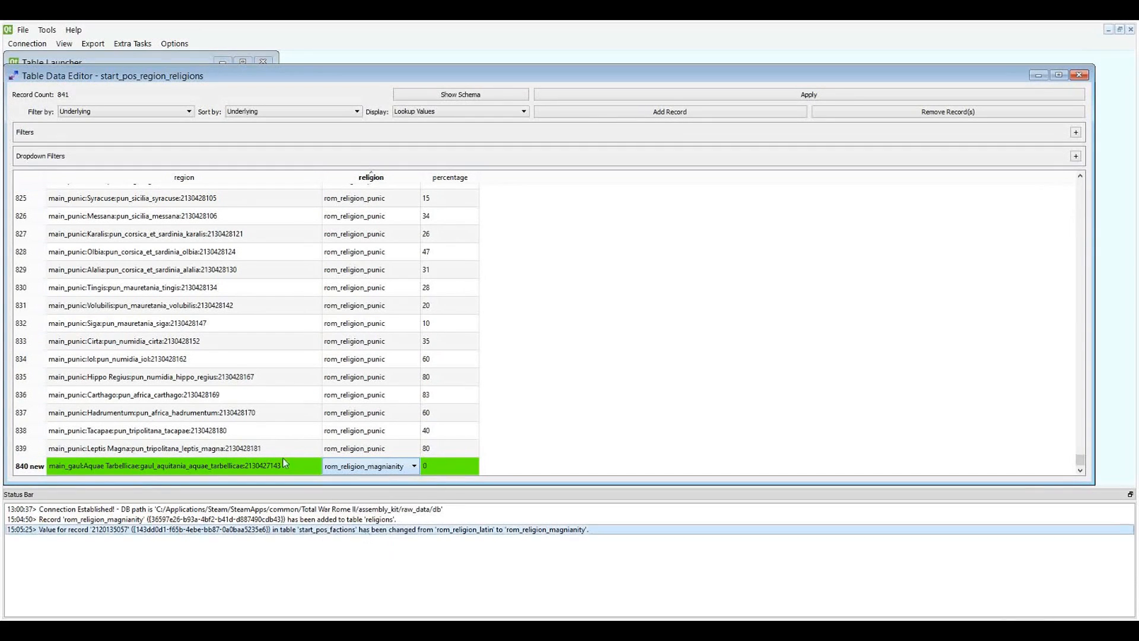
left_click(276, 447)
key("ctrl+c")
left_click(260, 461)
key("ctrl+v")
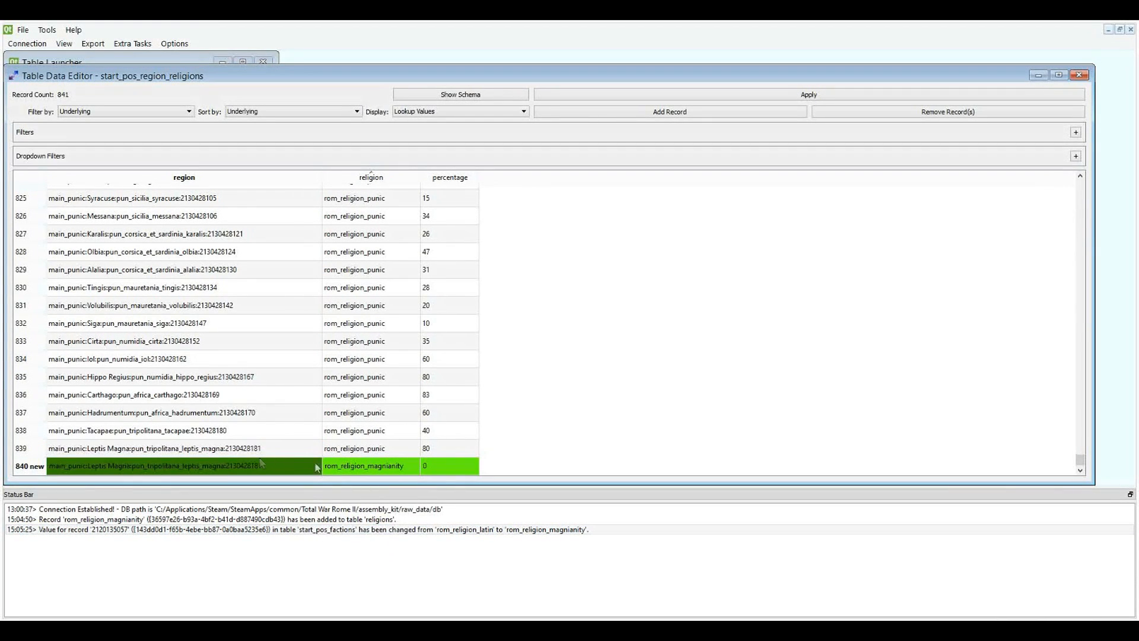
left_click(450, 450)
left_click(455, 467)
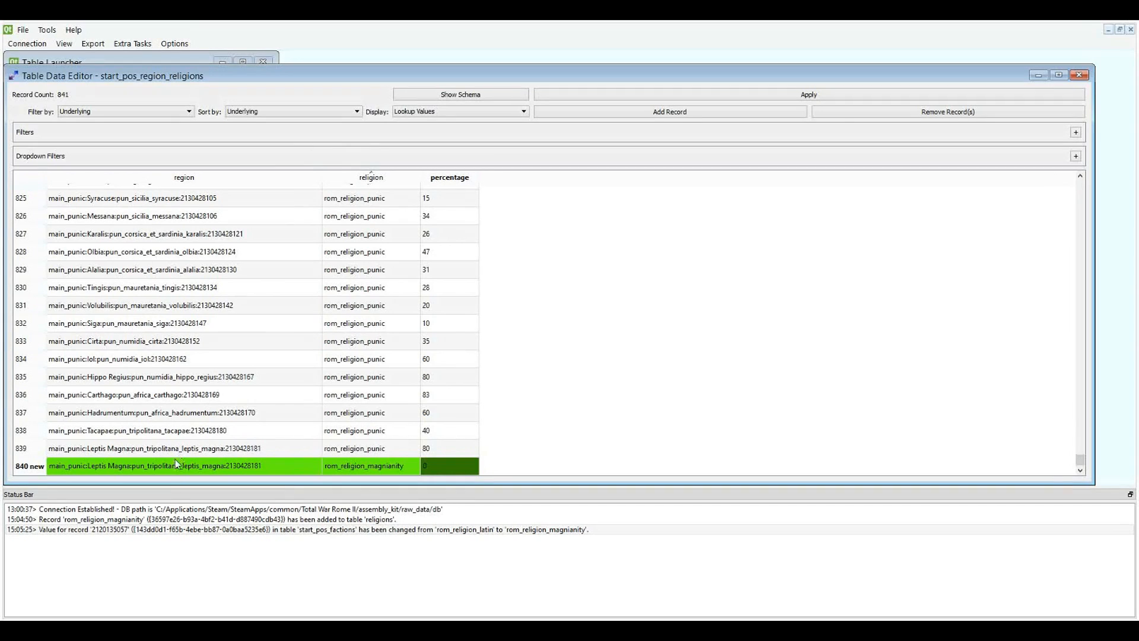
Step: Sort the records by region and compare the new Leptis Magna record with the Medhlan rows at the start of the table
left_click(167, 178)
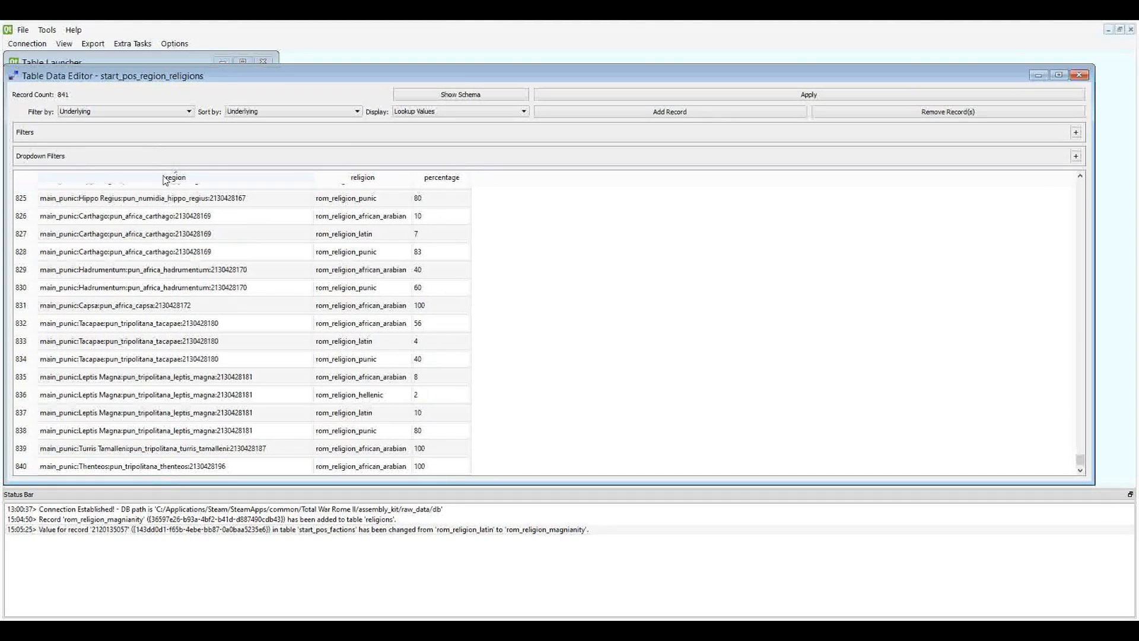
left_click_drag(1080, 461, 1059, 180)
left_click(105, 230)
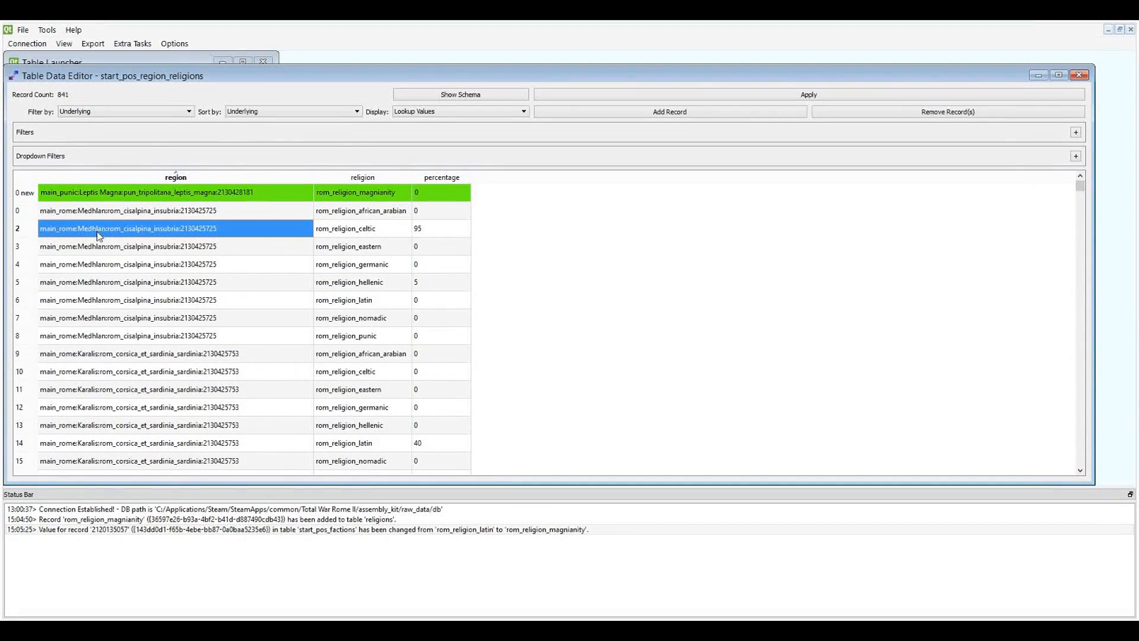
left_click(187, 210)
left_click(221, 195)
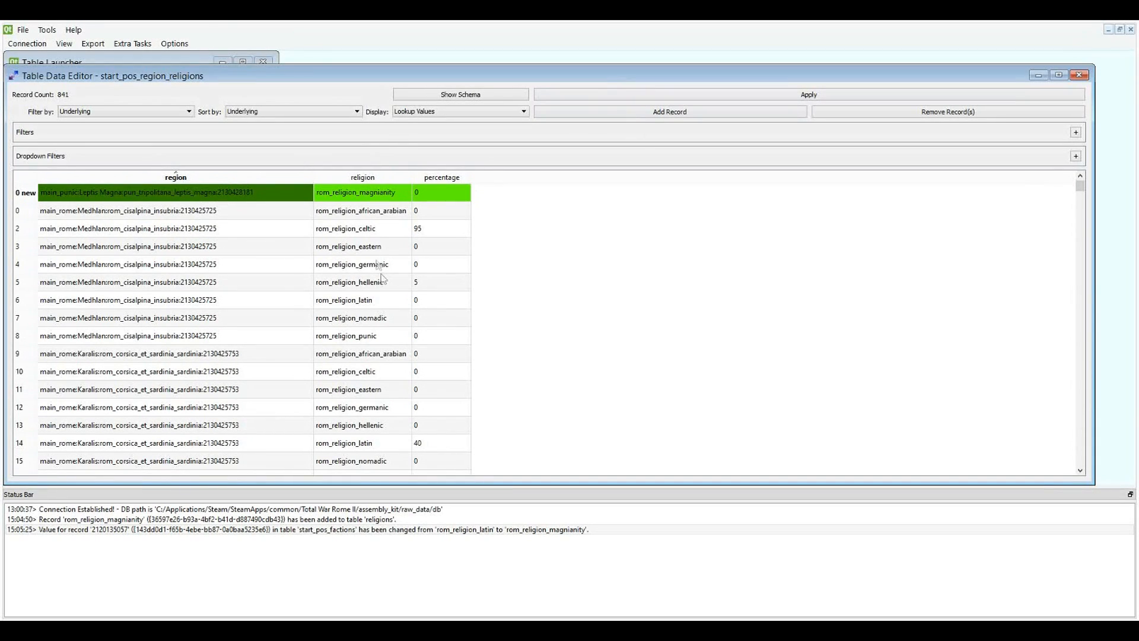
Step: Filter the table's region column by 213042818 to isolate the Leptis Magna records
left_click(1076, 131)
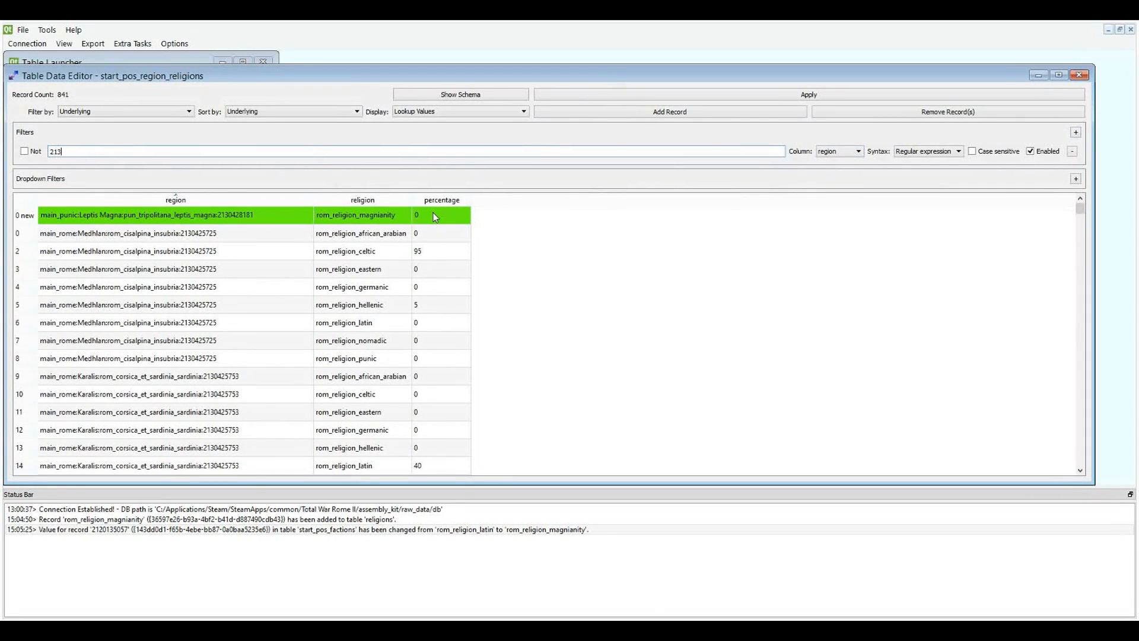
type("213042818")
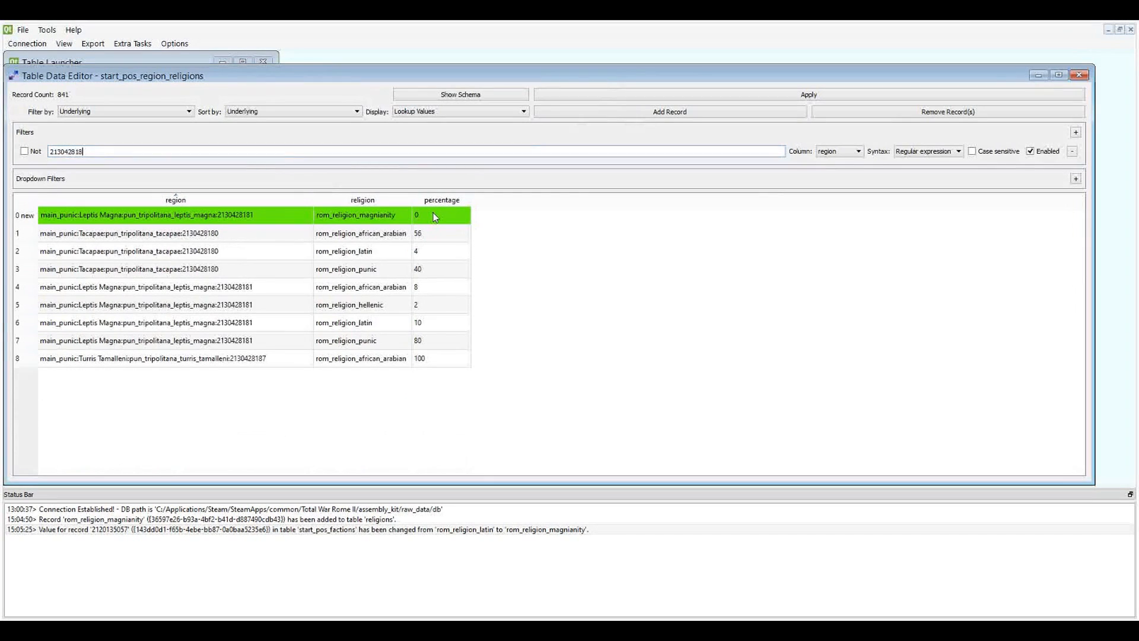
left_click(196, 254)
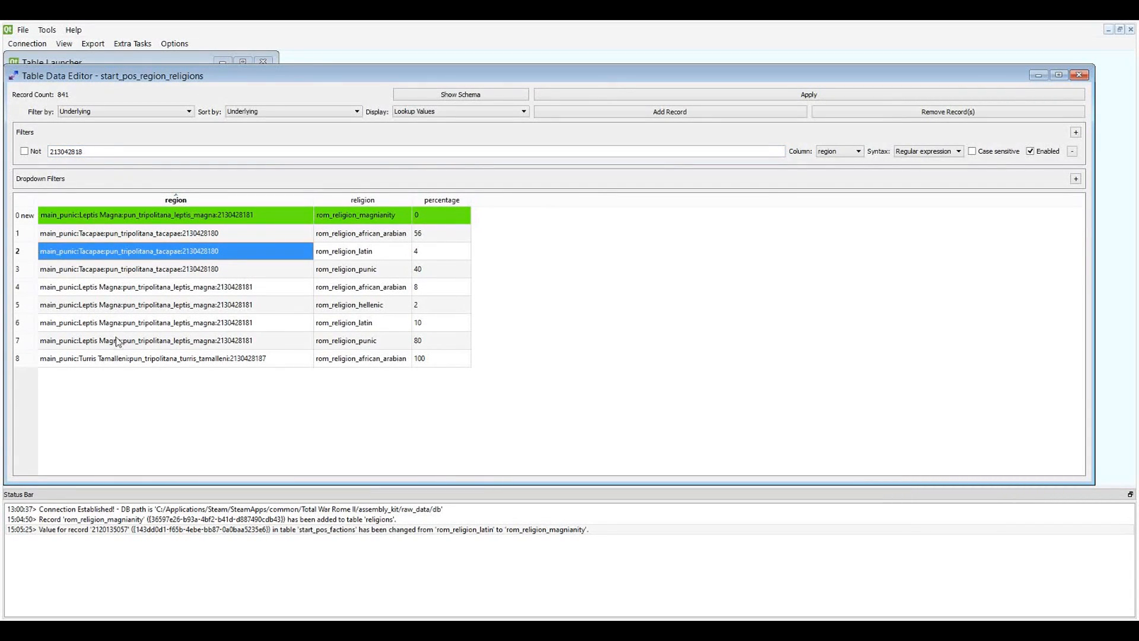
Step: Examine the religions and percentages of the existing Leptis Magna records together with the new rom_religion_magnianity record's percentage
left_click_drag(80, 289, 79, 339)
left_click(353, 343, "shift")
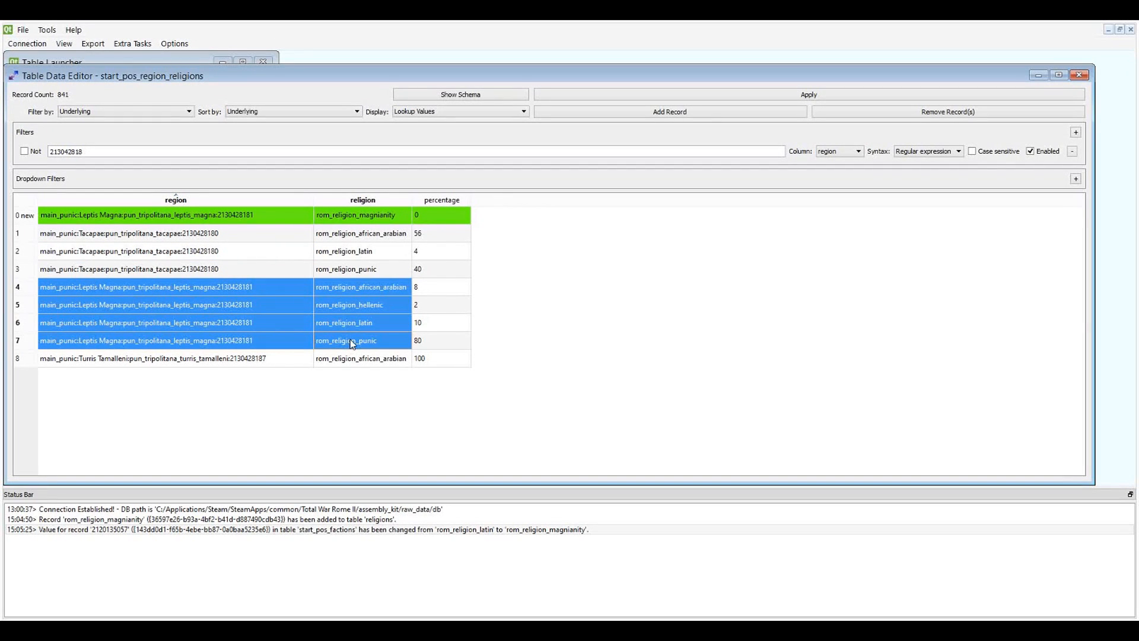
left_click_drag(418, 342, 433, 287)
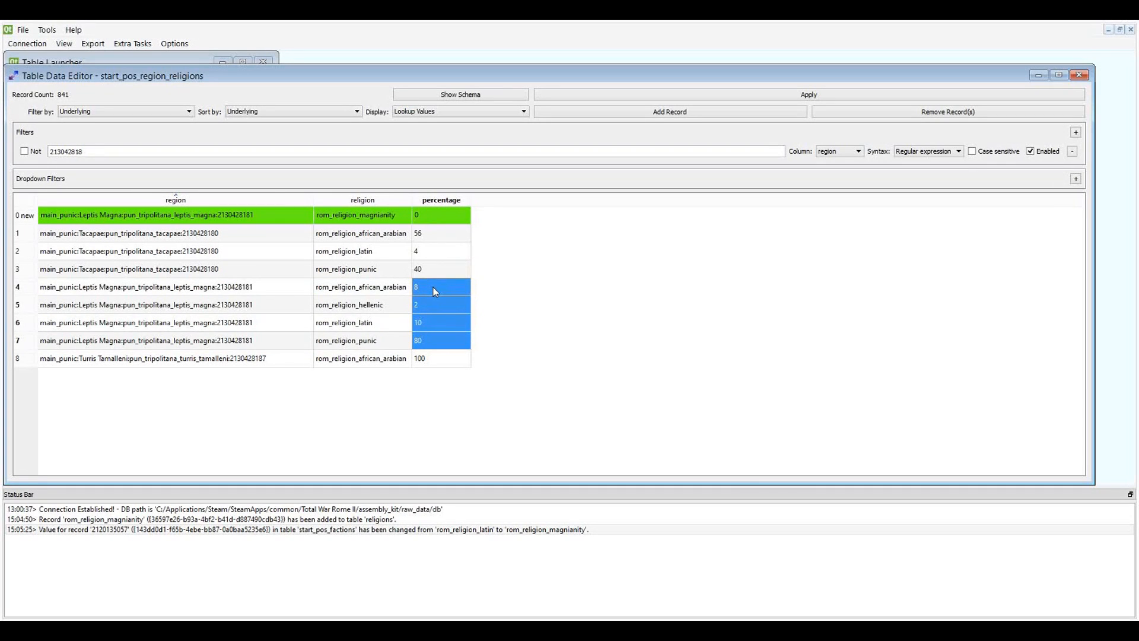
left_click(435, 221, "ctrl")
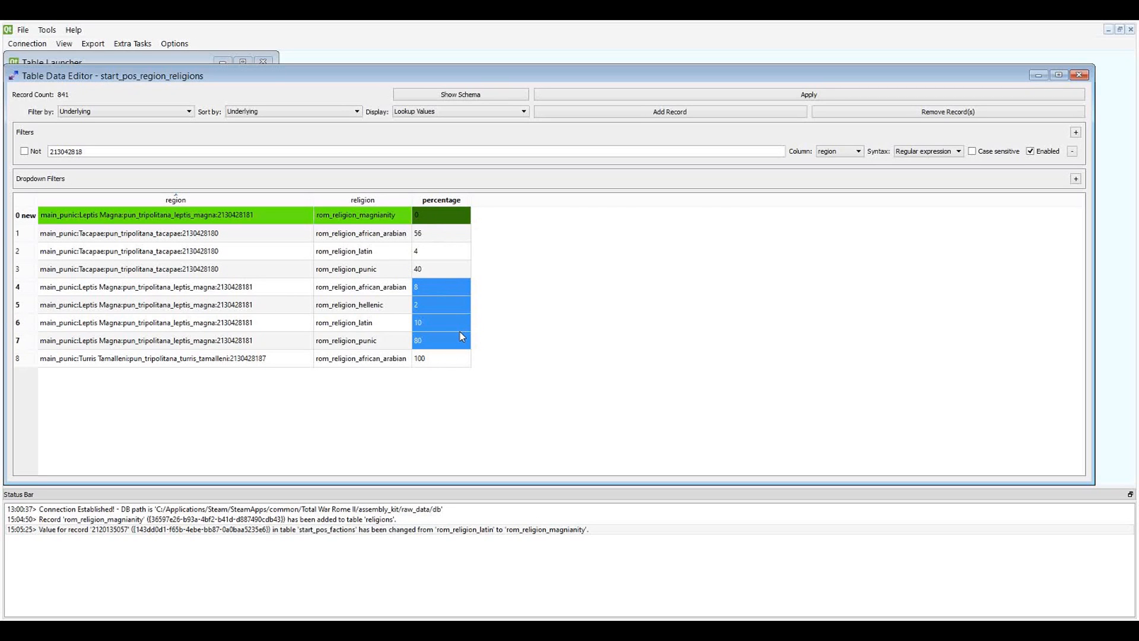
left_click(216, 270)
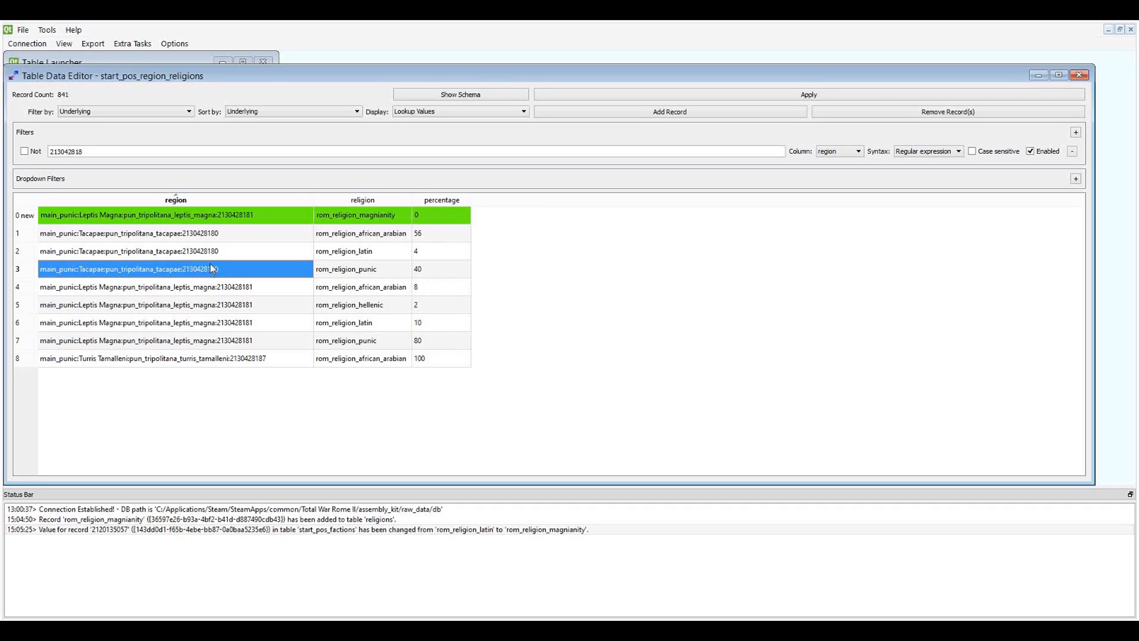